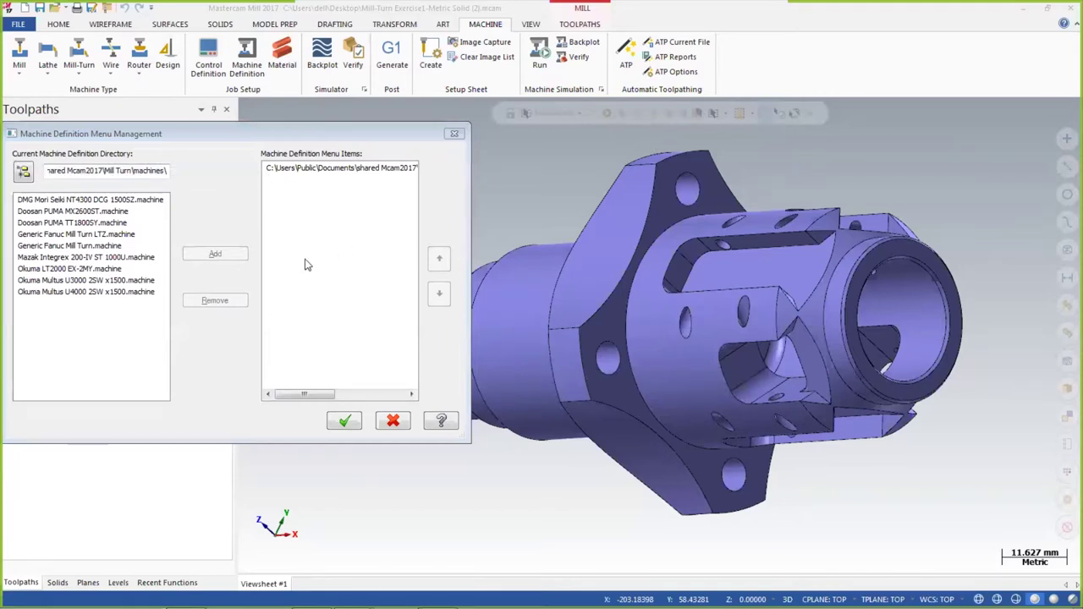
Add a mill-turn machine group using the Generic Fanuc Mill-Turn TT machine definition and bring up its job setup
left_click(392, 422)
left_click(78, 68)
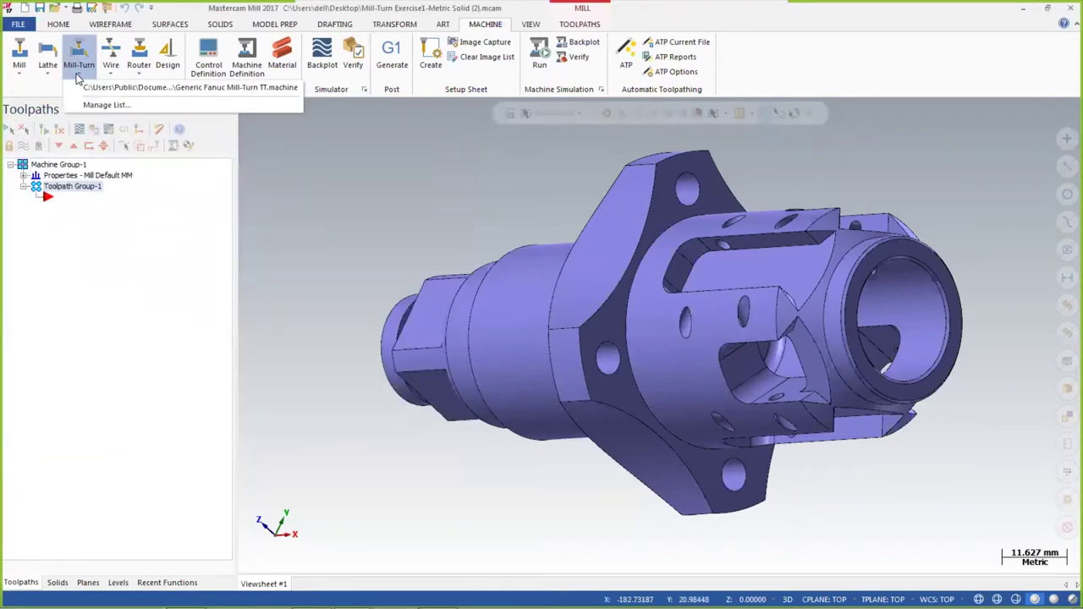
left_click(164, 88)
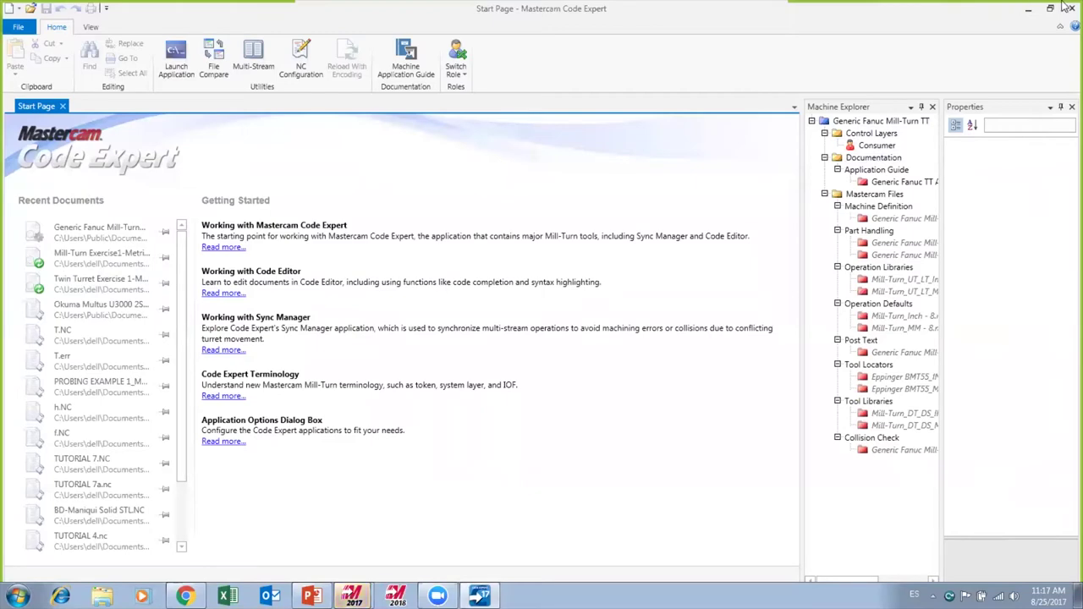
left_click(1029, 9)
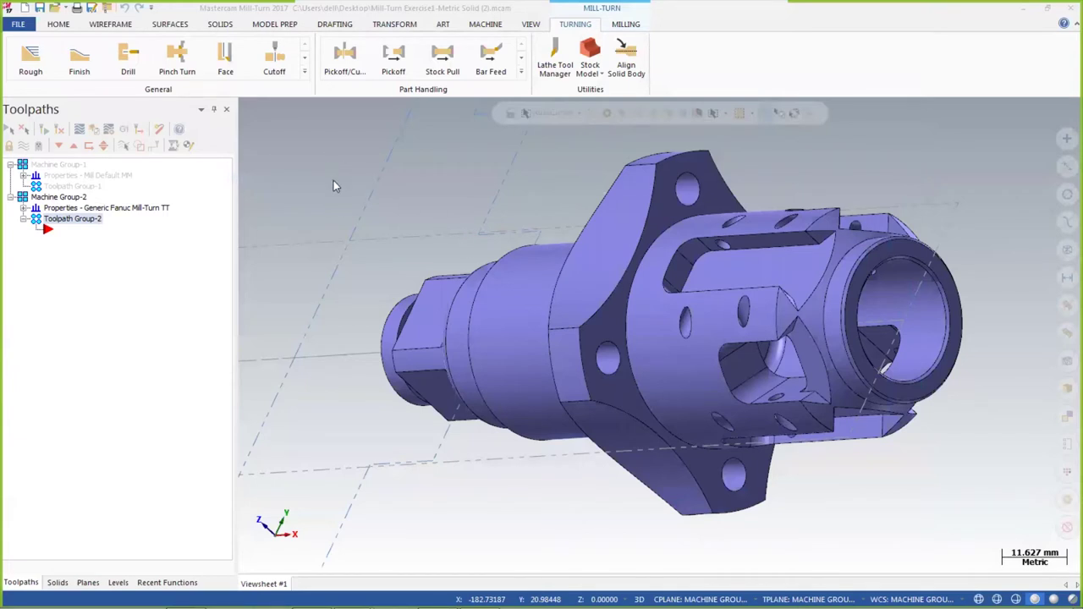
left_click(381, 72)
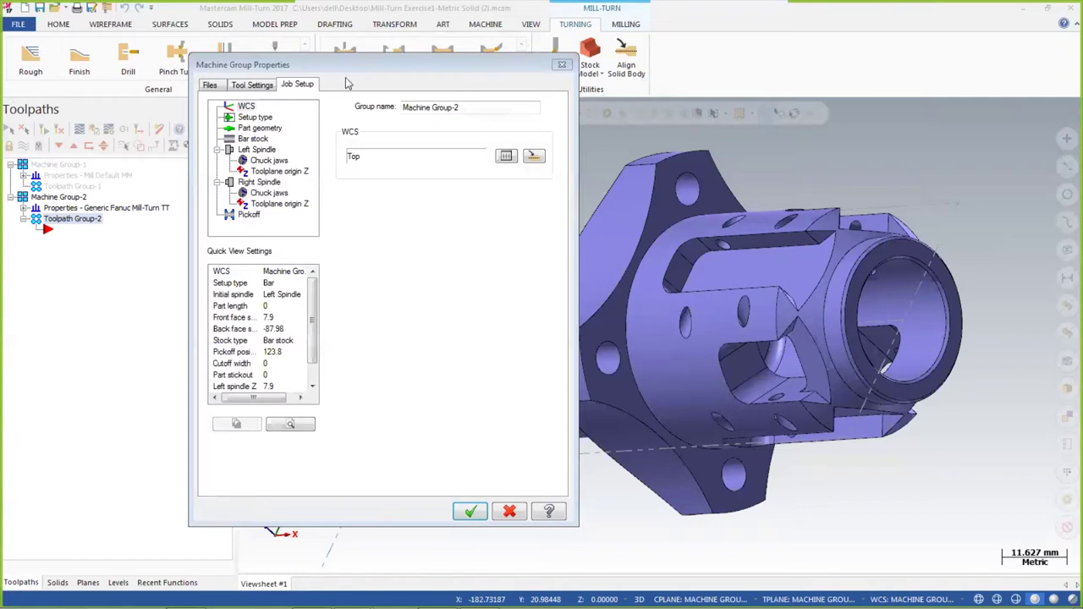
Configure the setup type with the left spindle as initial spindle and continuous bar stock with pickoff, stock pull and cutoff
left_click(246, 107)
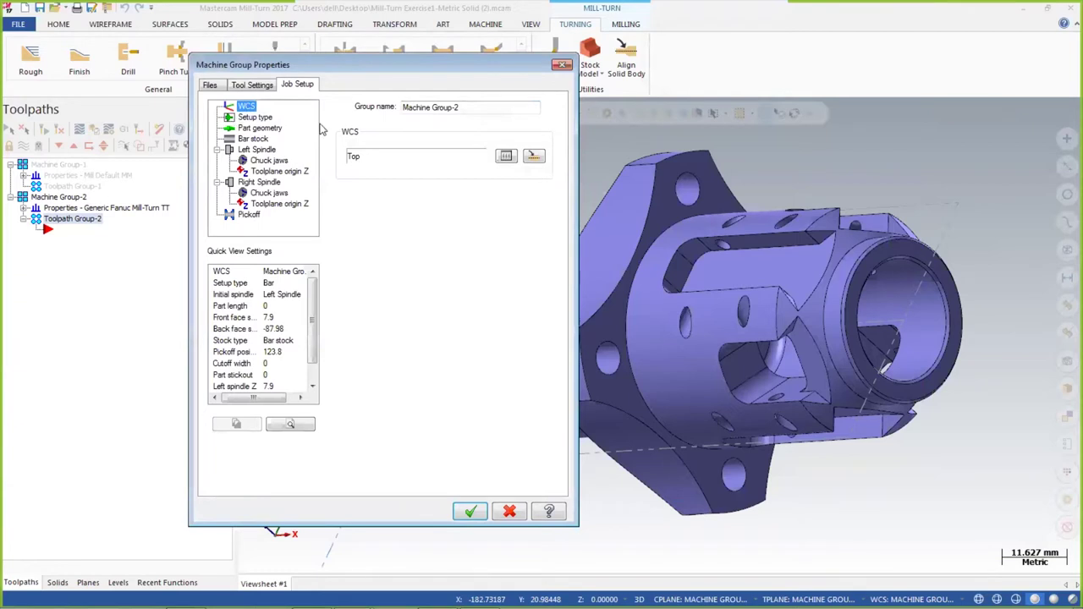
left_click(248, 118)
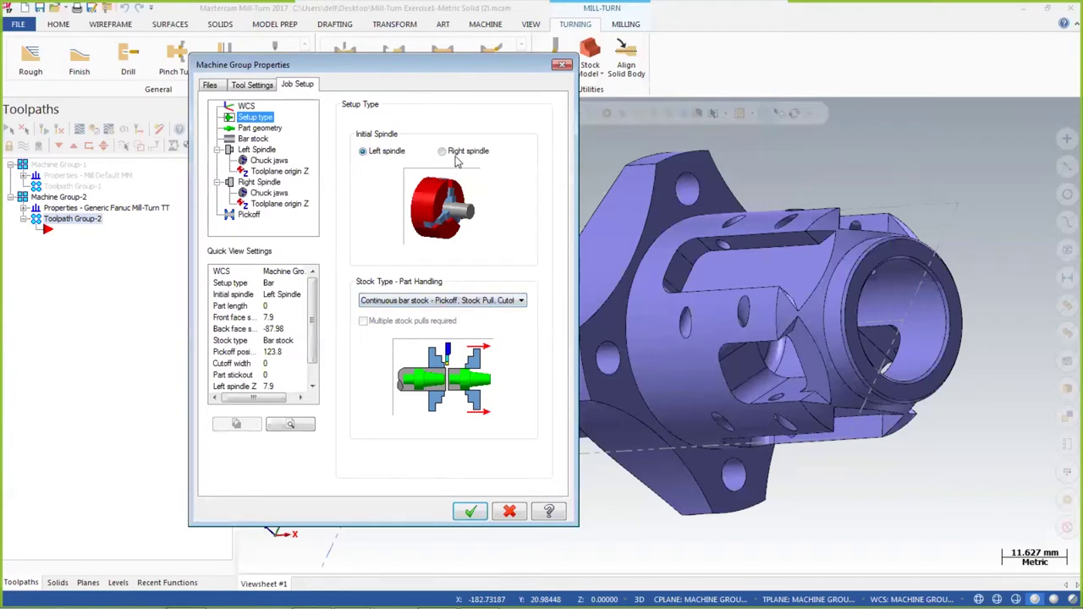
left_click(462, 303)
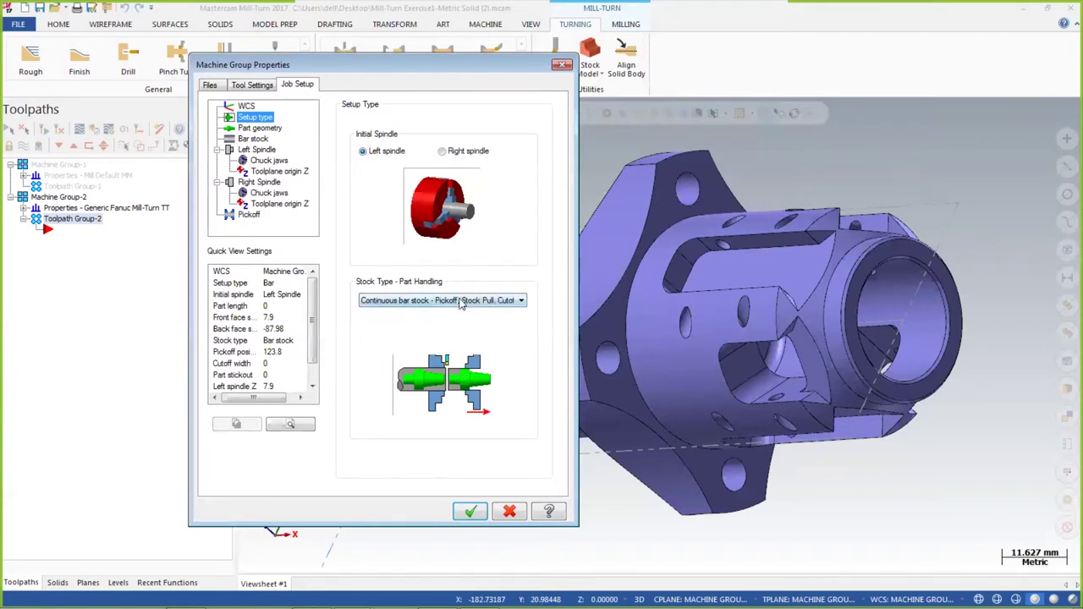
left_click(461, 303)
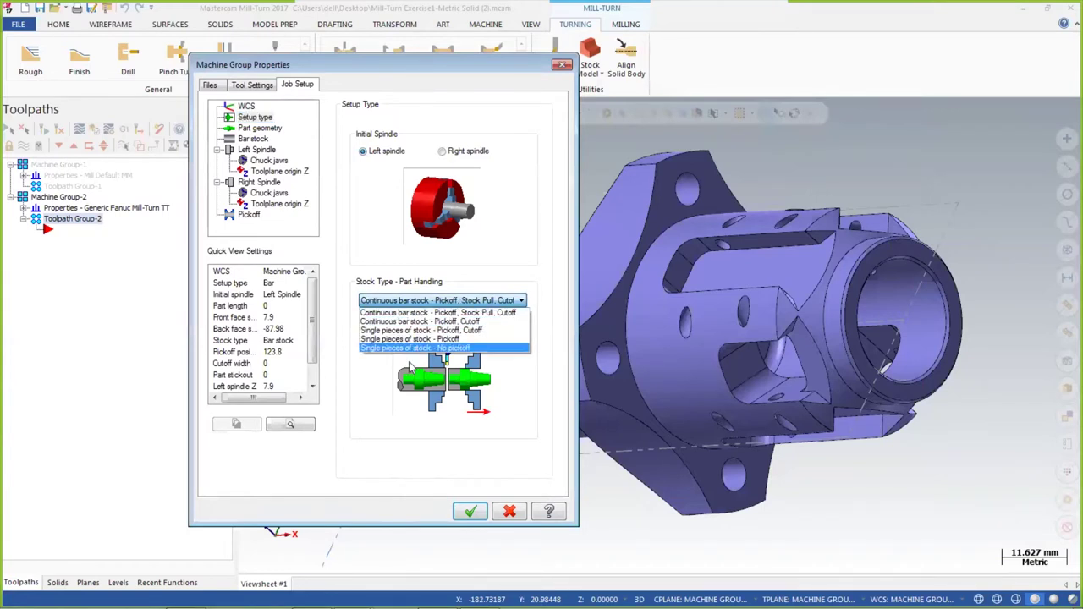
left_click(465, 313)
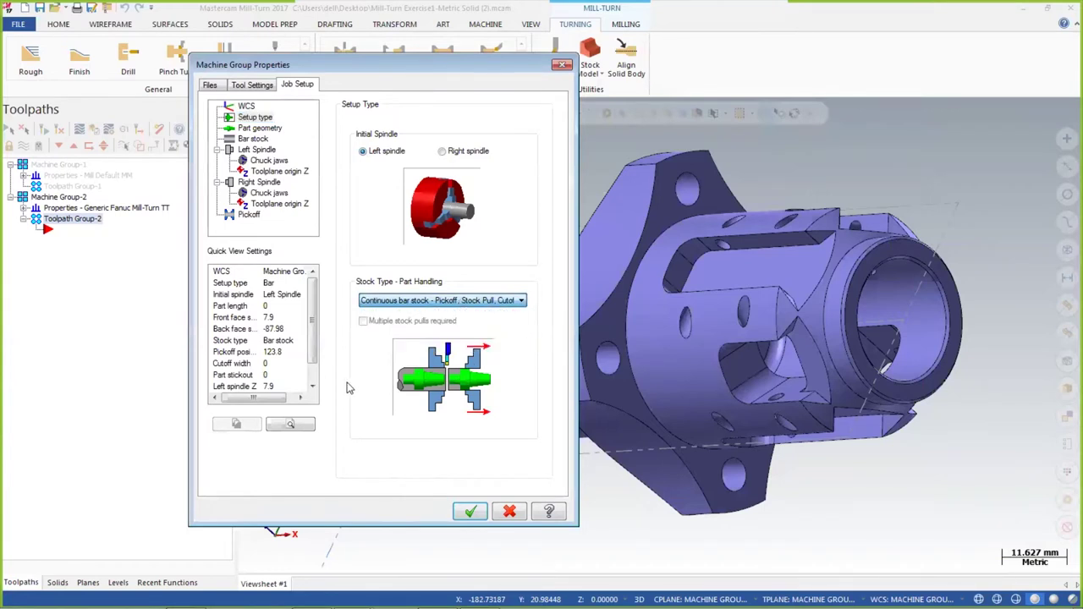
left_click(451, 307)
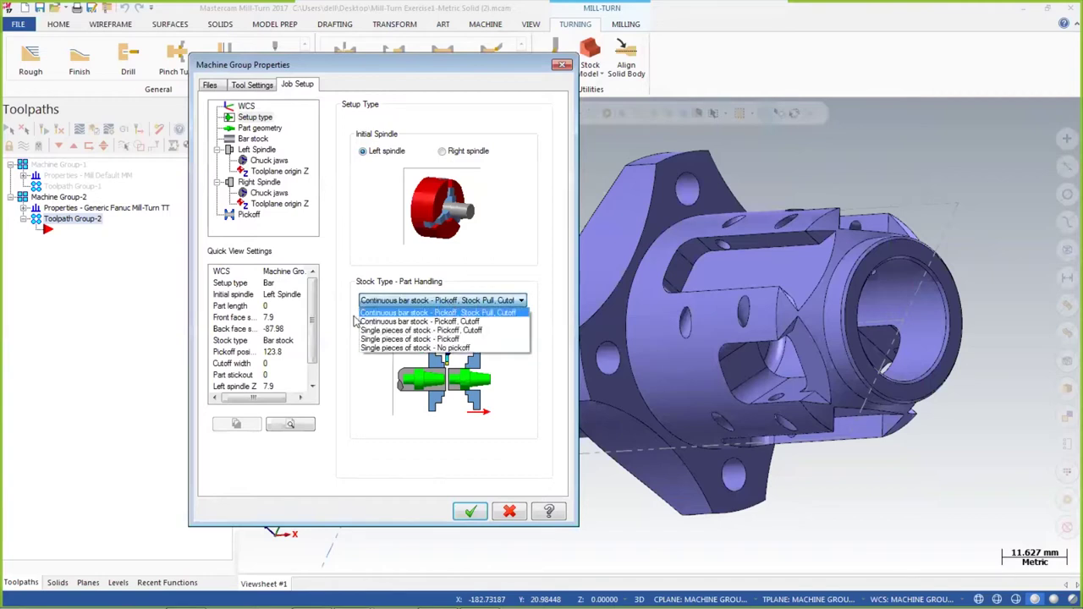
left_click(471, 313)
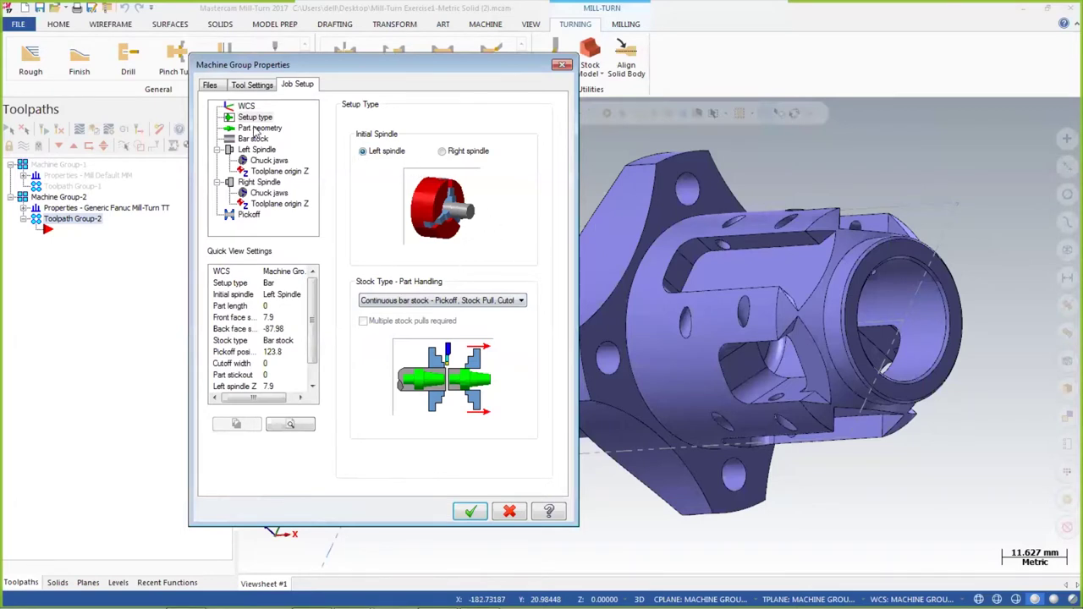
Assign the whole solid body as the machine group's part geometry
left_click(256, 128)
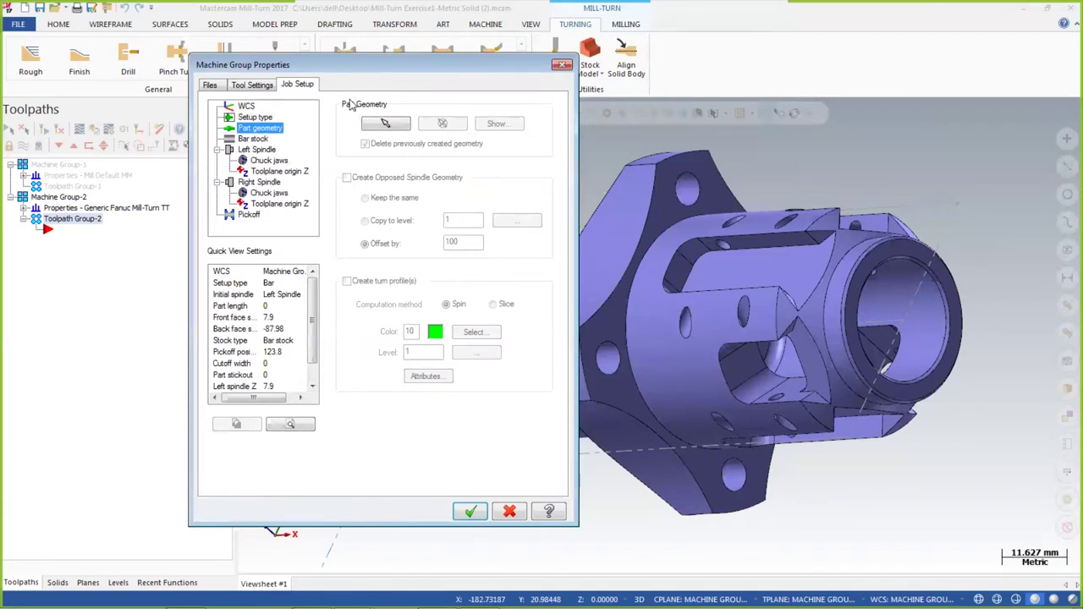
left_click(386, 125)
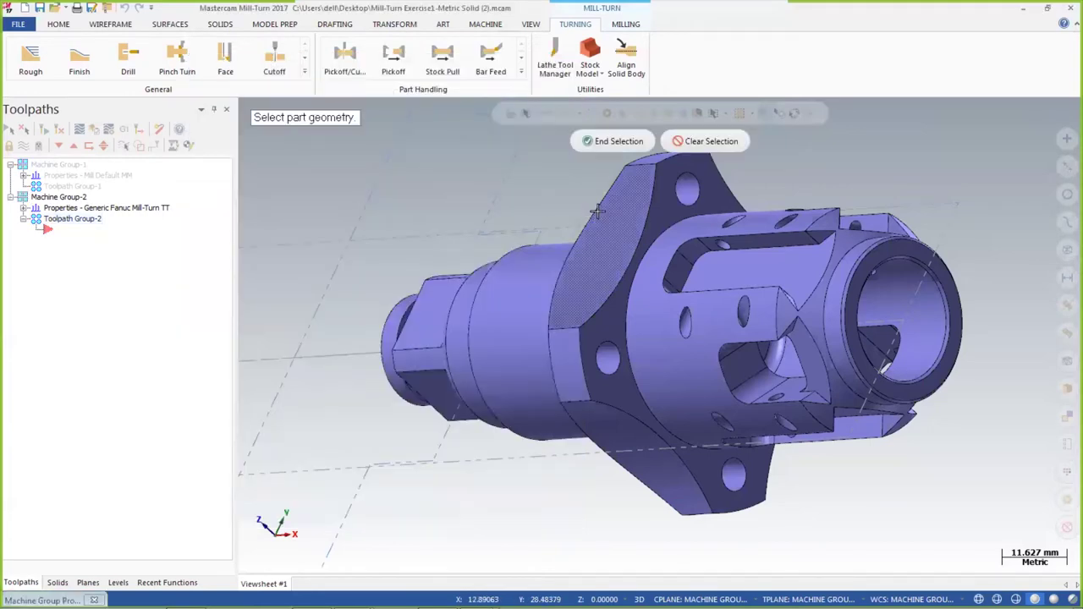
scroll(435, 203, "down", 2)
right_click(457, 179)
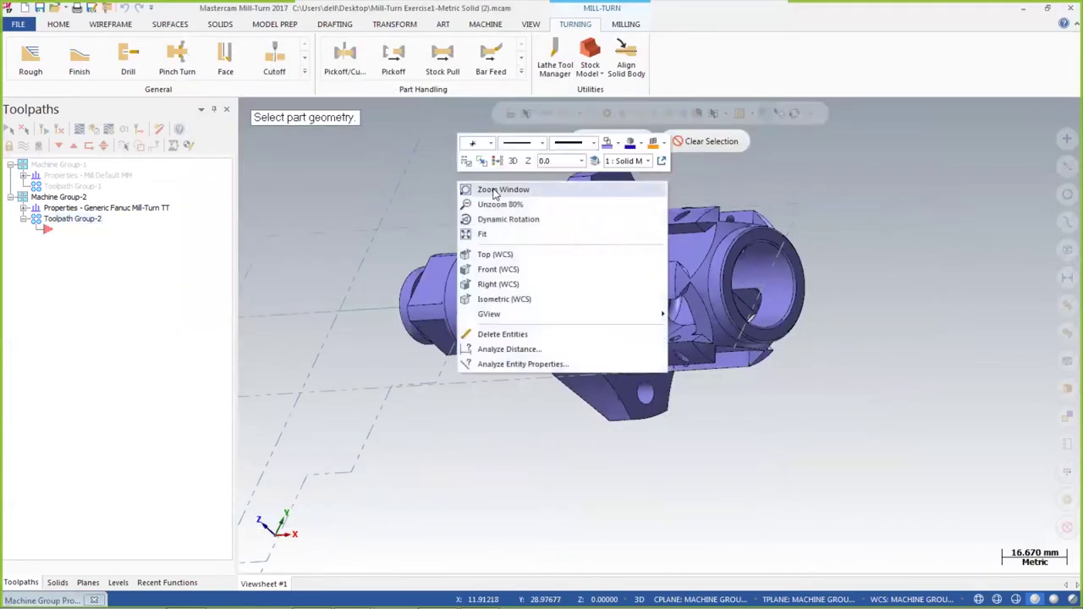
left_click(490, 252)
left_click(573, 305)
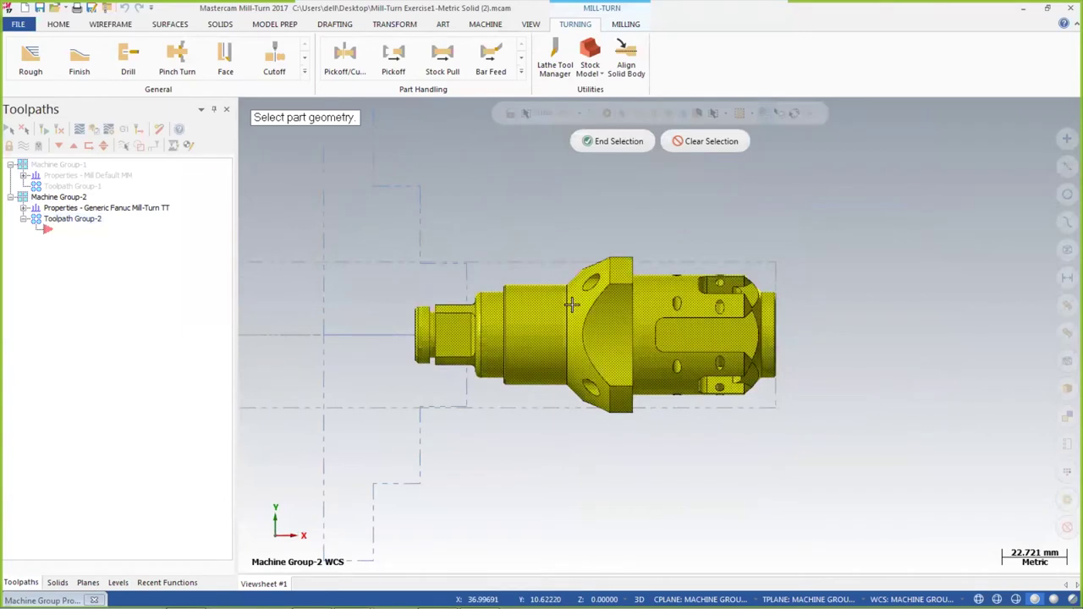
key("Return")
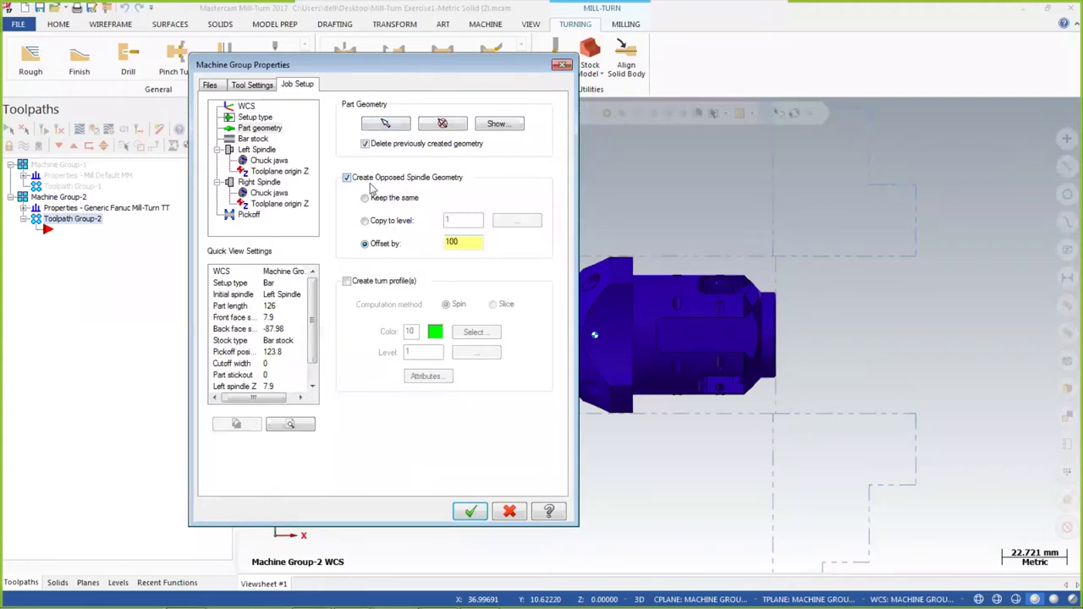
Create opposed spindle geometry by copying the part to a new level 2 named "solid cotranc"
left_click(366, 222)
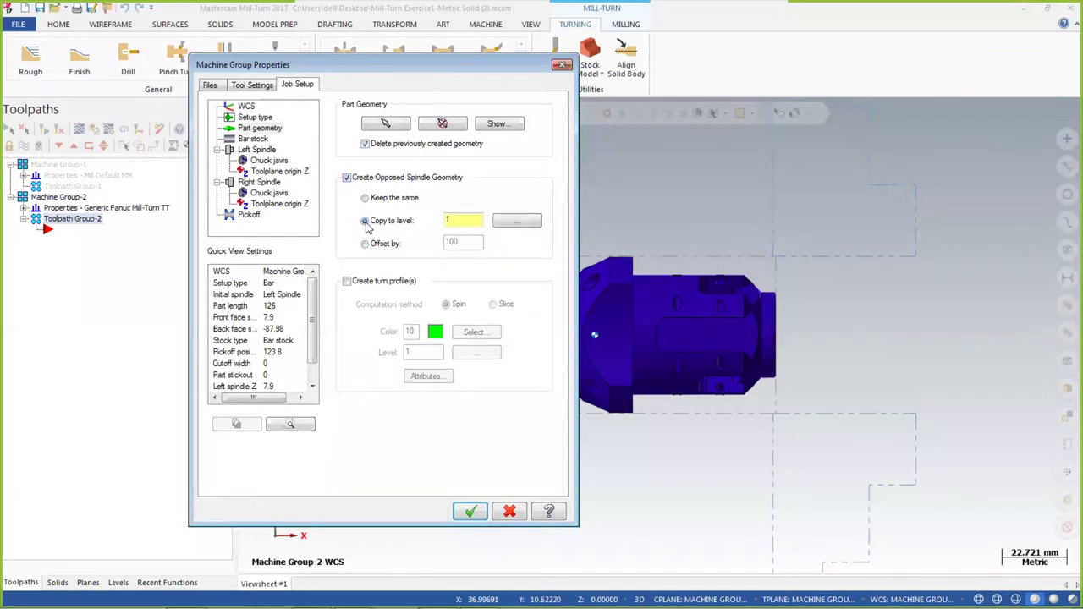
left_click(517, 221)
double_click(259, 300)
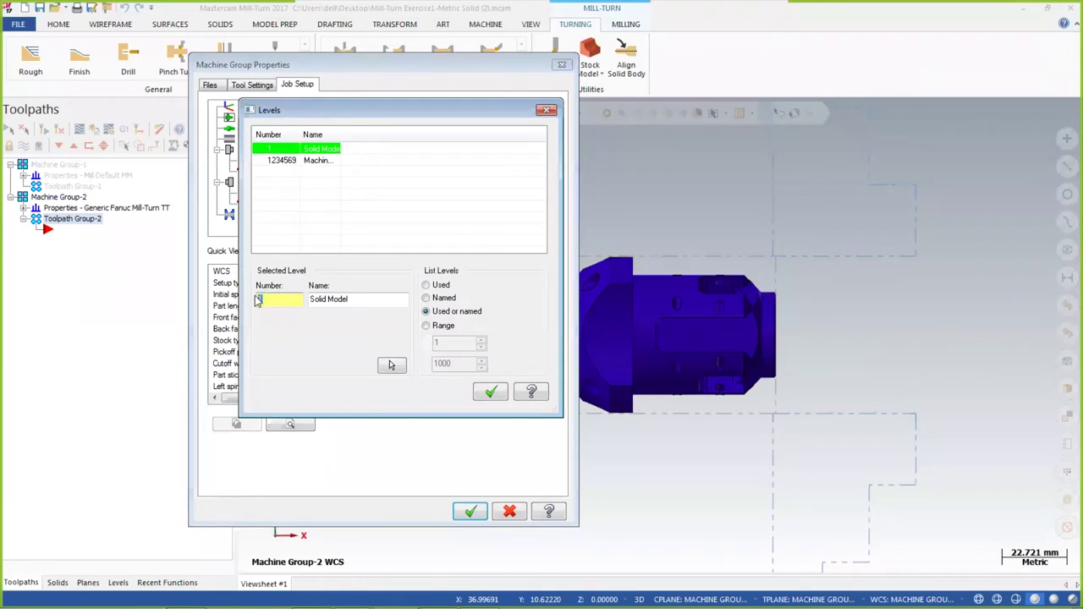
type("2")
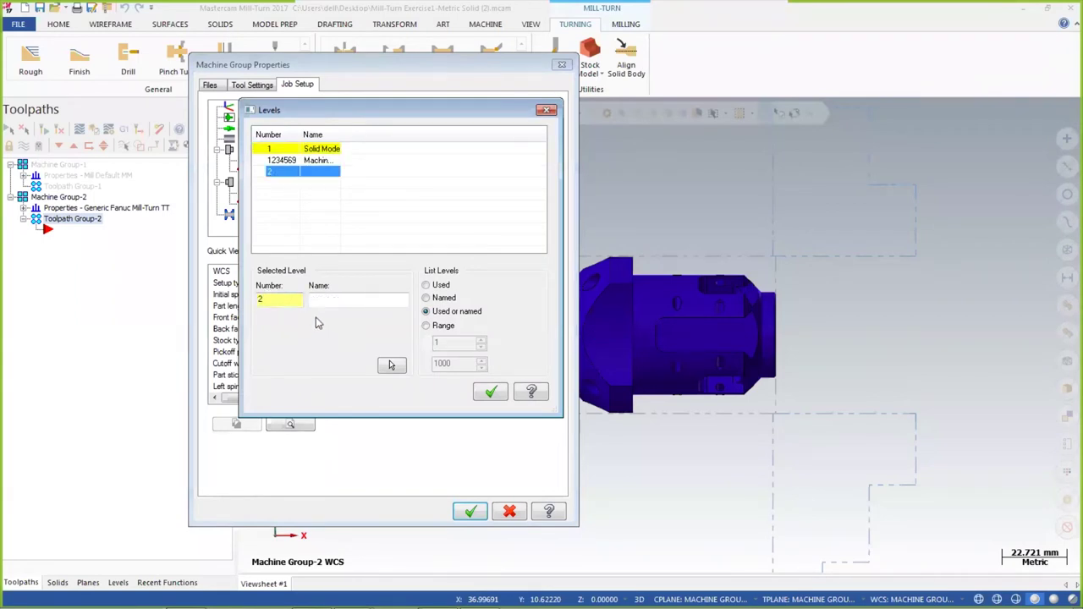
left_click(357, 303)
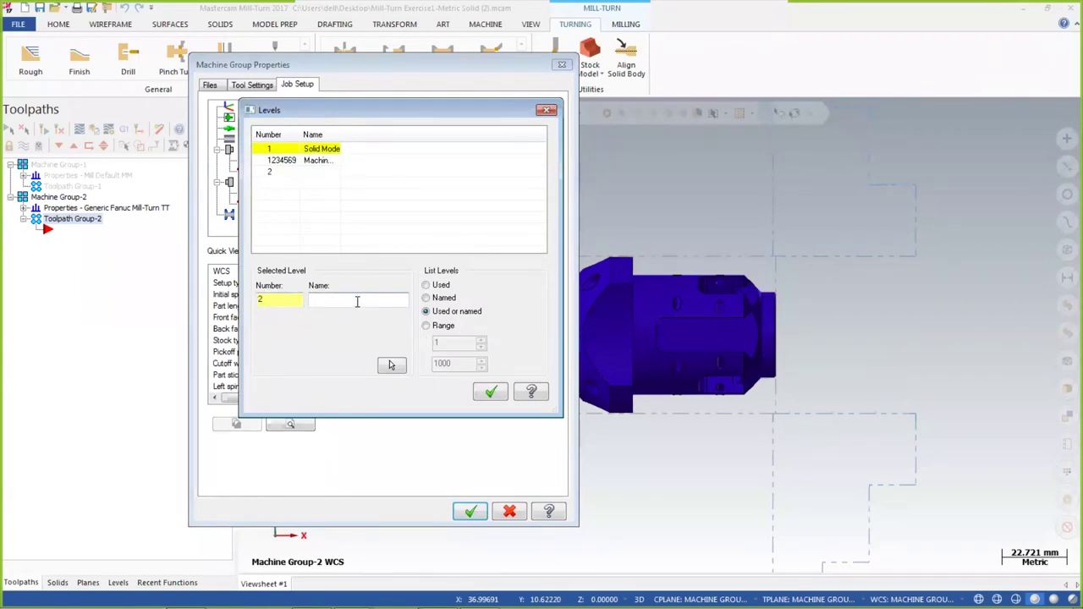
type("solid")
type("cotr")
type("anc")
left_click(491, 393)
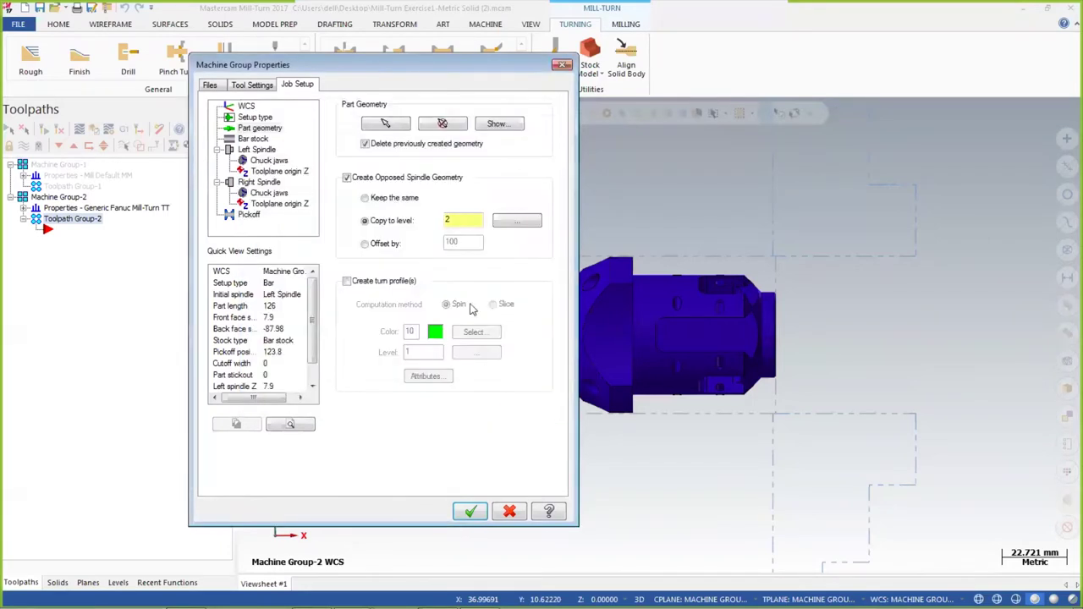
Enable turn profile creation with the Spin computation method and set the profile colour to blue, number 9
left_click(359, 286)
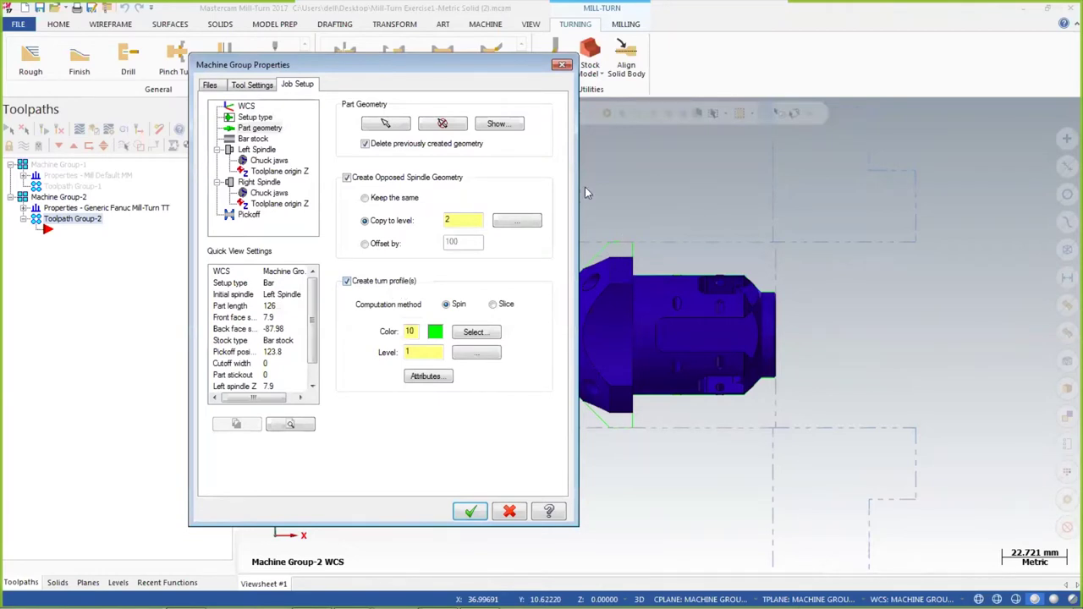
left_click_drag(488, 64, 250, 62)
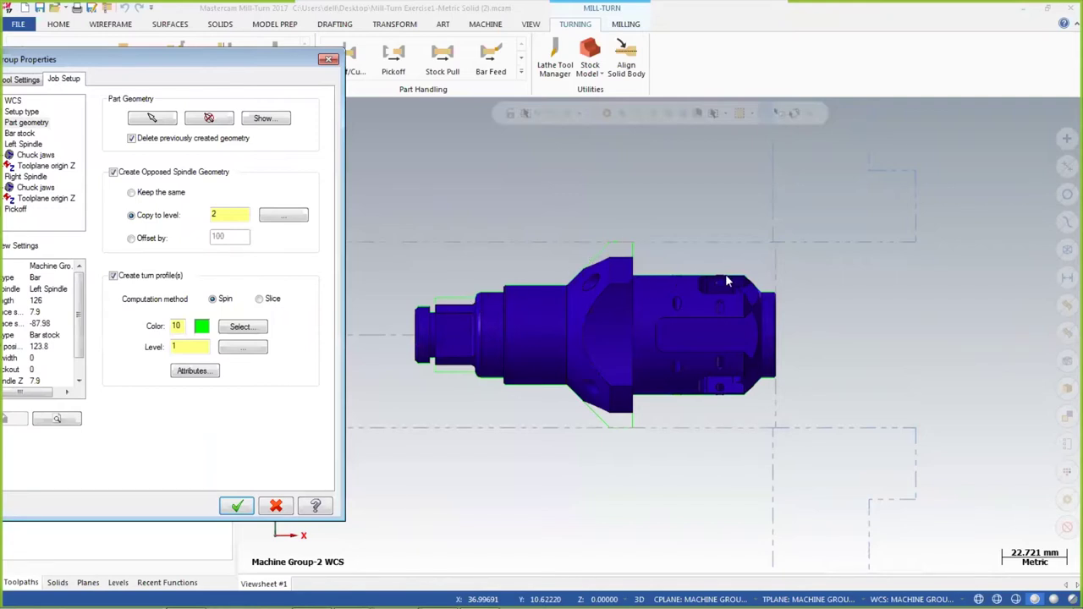
left_click(239, 328)
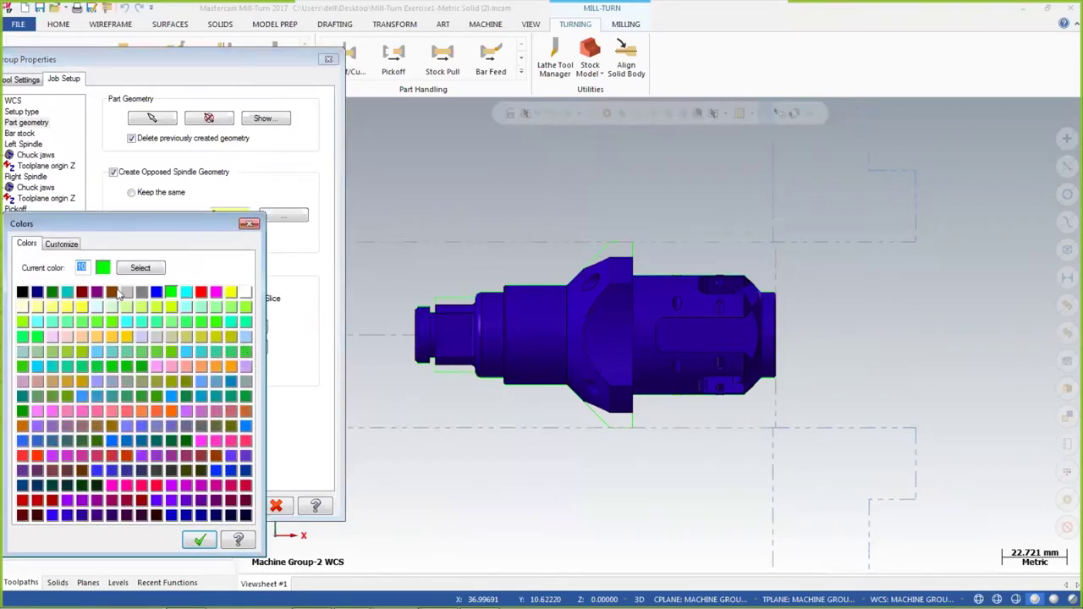
left_click(157, 294)
left_click(200, 539)
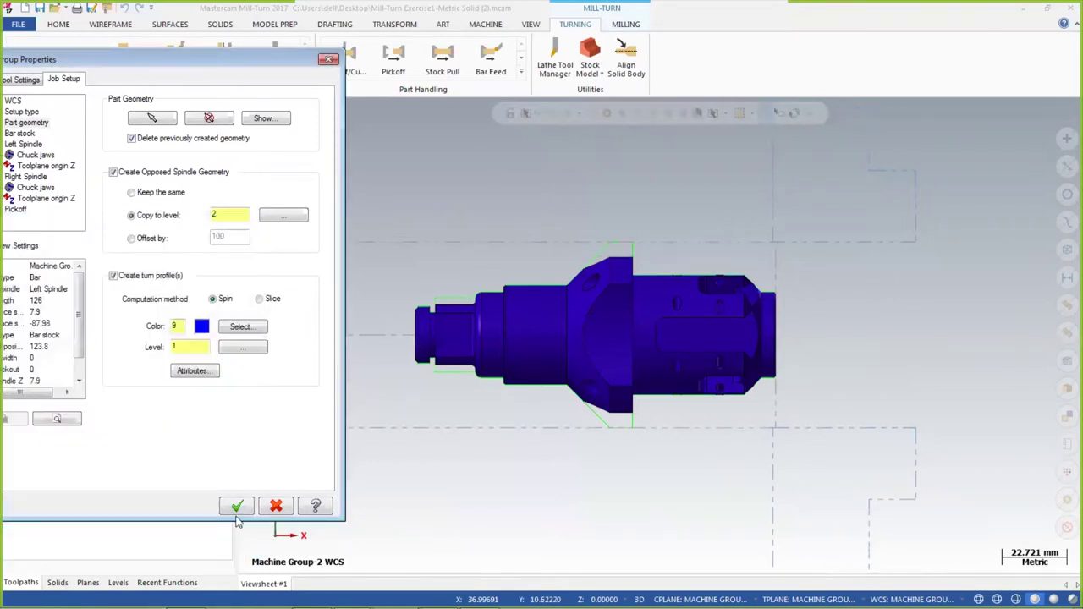
Assign the turn profile to a new level 3 named "wireframe"
left_click(243, 347)
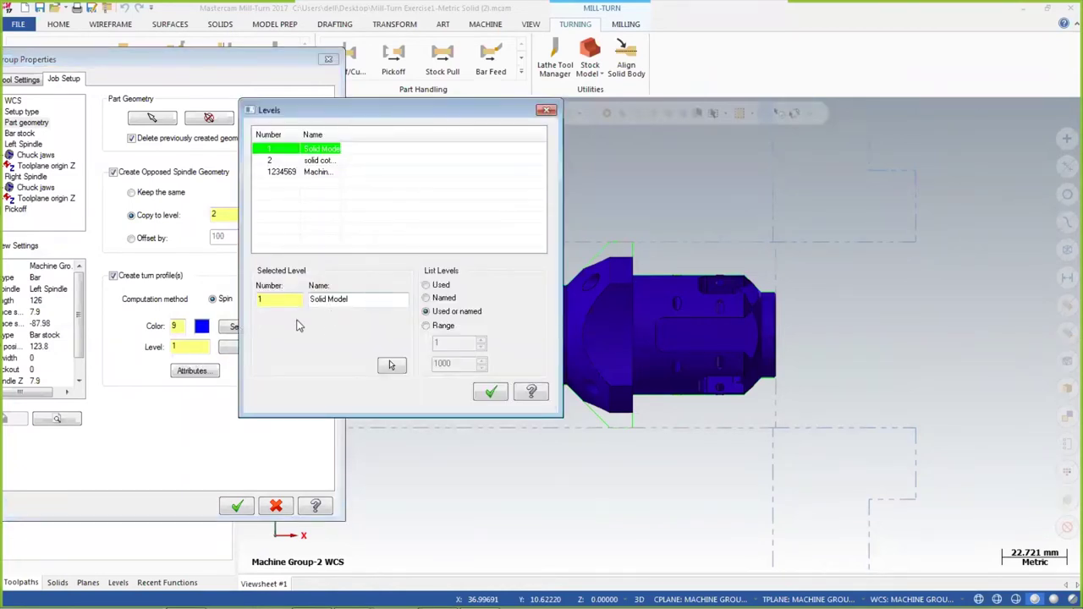
left_click_drag(281, 301, 239, 303)
type("3")
left_click(313, 301)
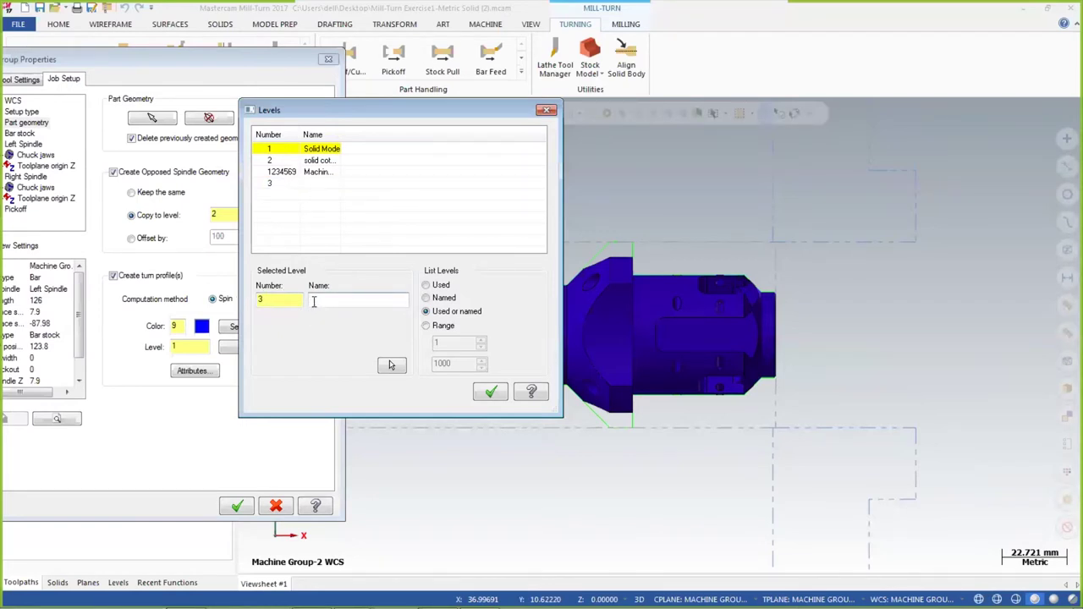
type("wireframe")
left_click(480, 393)
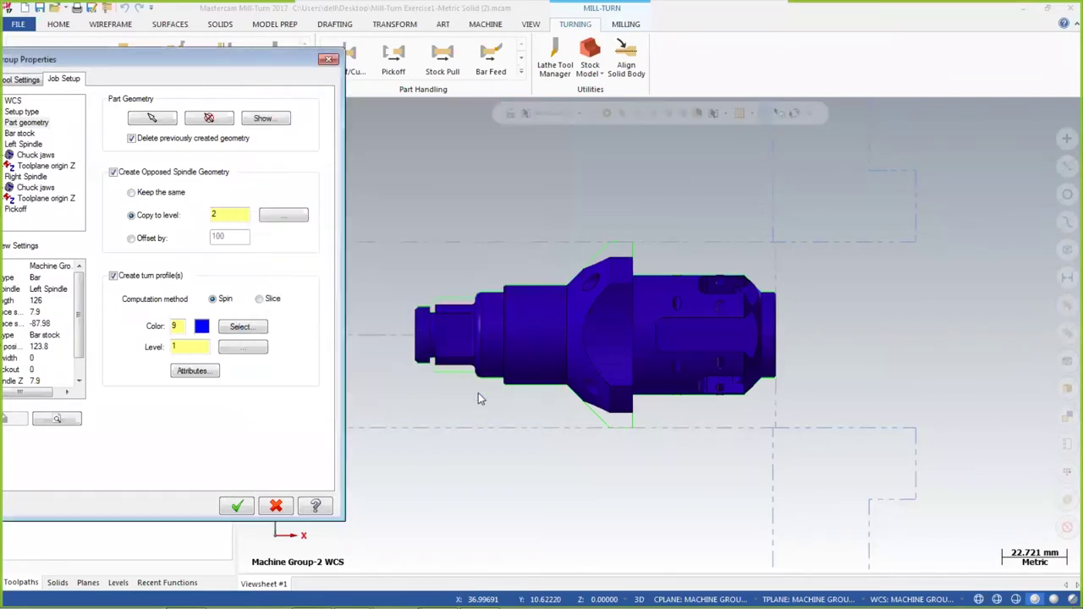
Override the line width in the turn profile's attributes with a heavier line
left_click(192, 372)
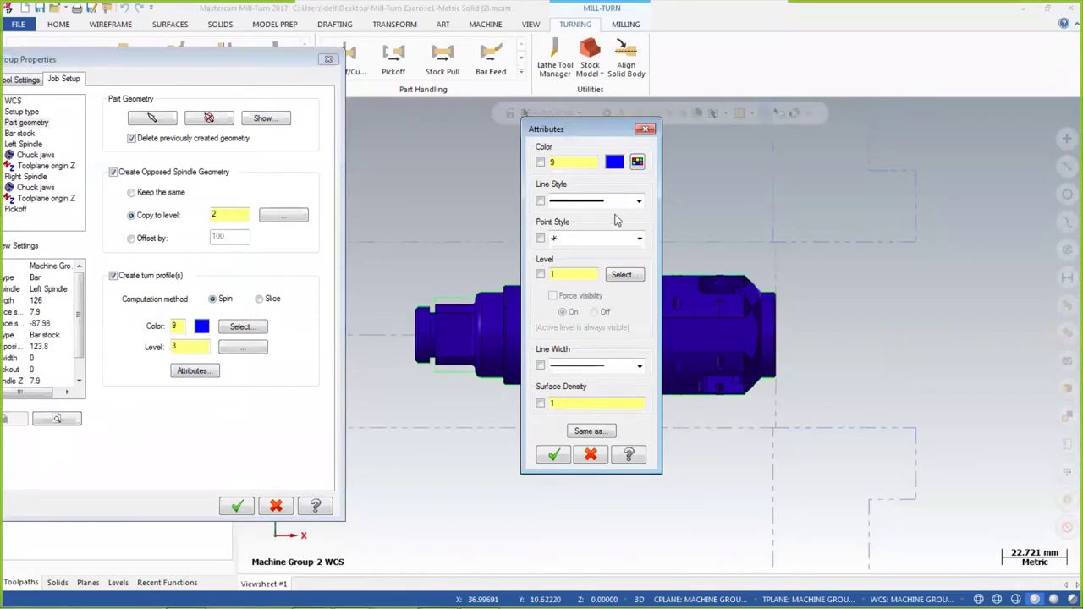
left_click(639, 367)
left_click(597, 393)
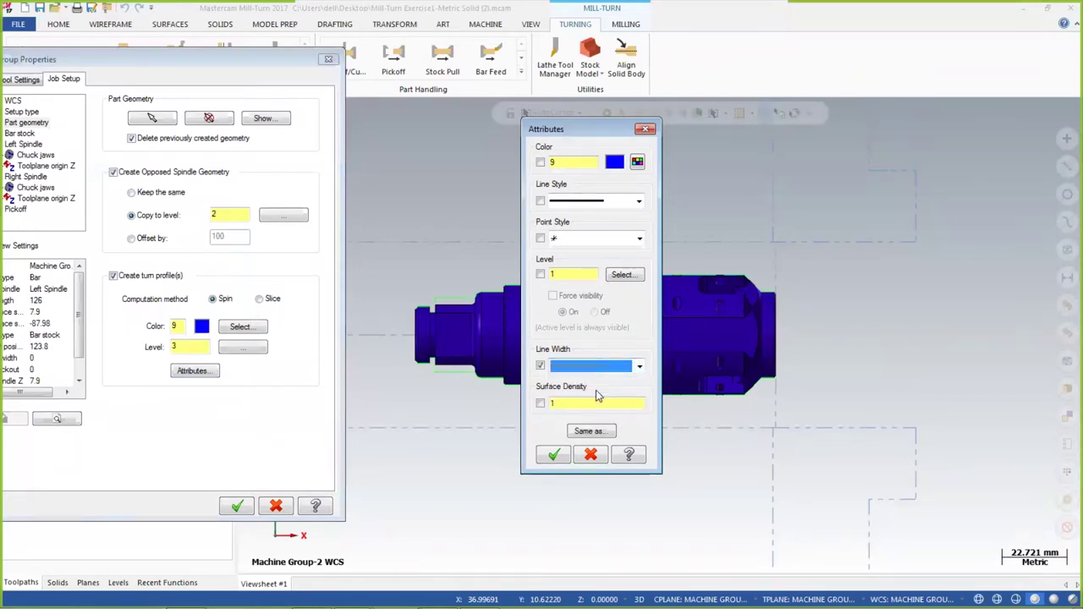
left_click(555, 455)
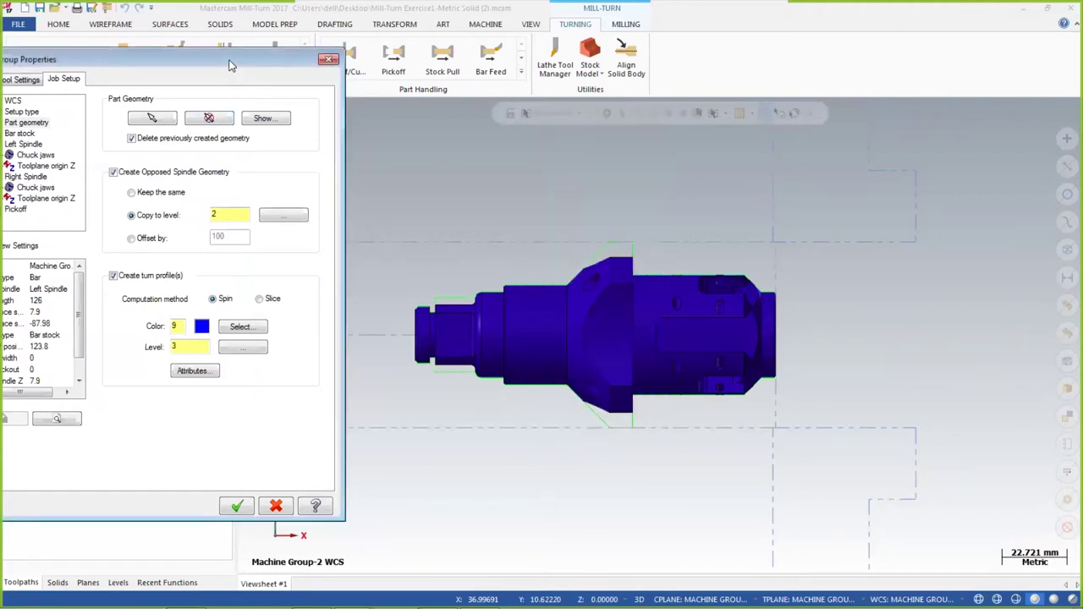
Set the bar stock's outside diameter to 70 mm
left_click_drag(228, 65, 481, 50)
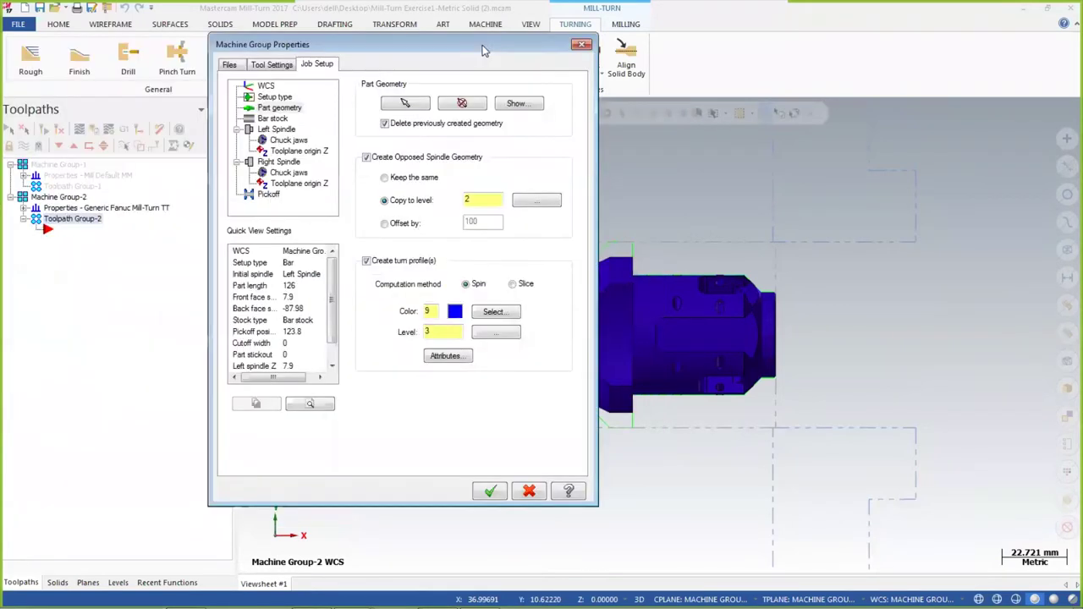
left_click(271, 108)
left_click(273, 118)
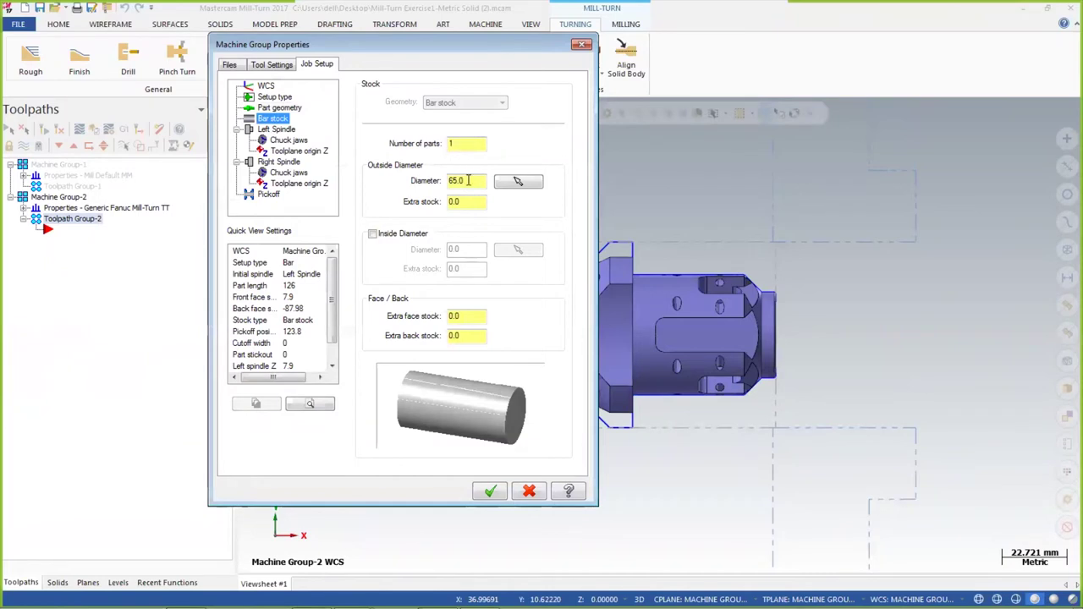
left_click_drag(465, 180, 431, 173)
type("7")
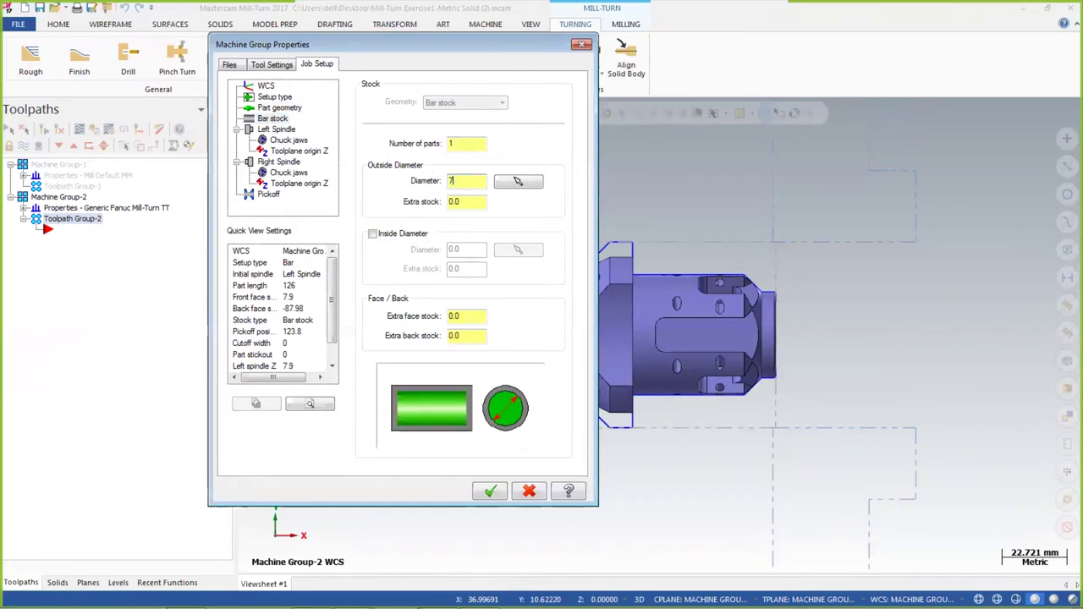
type("0")
key("Return")
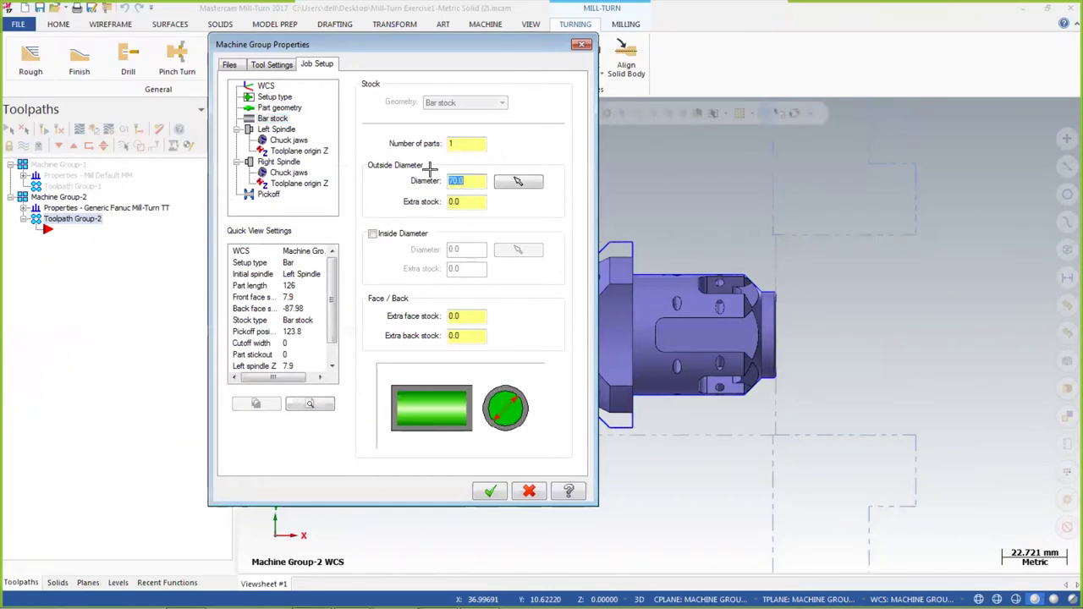
Set both the extra face stock and the extra back stock of the bar to 2 mm
left_click(467, 203)
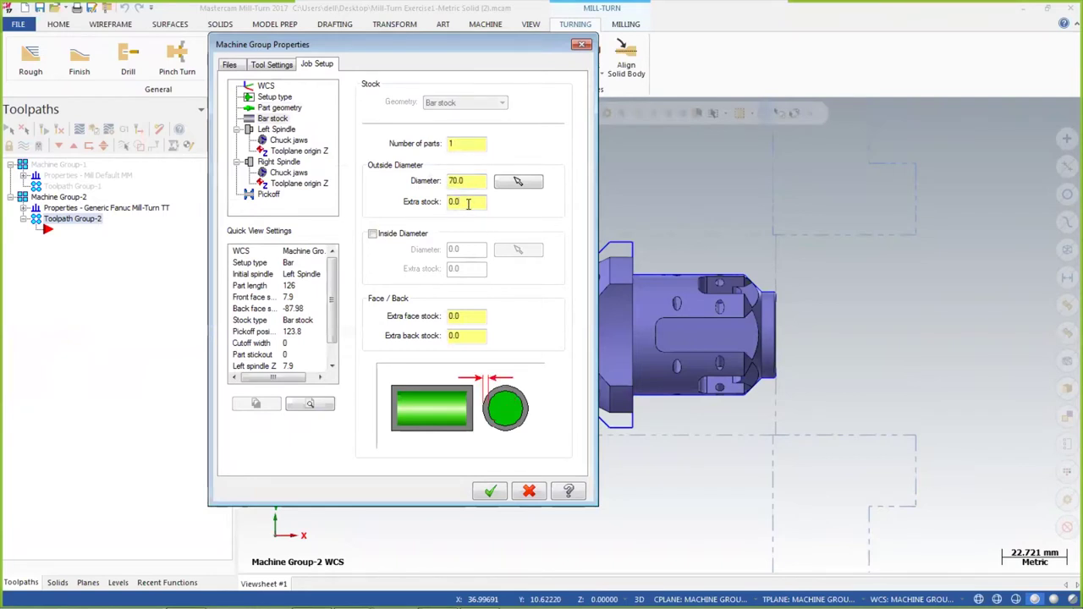
double_click(457, 317)
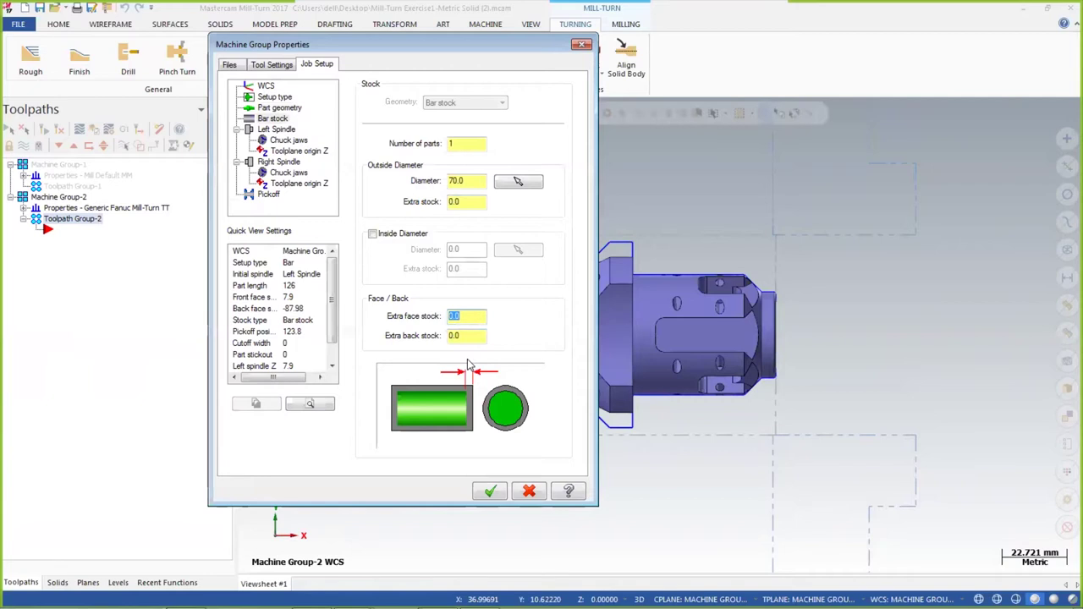
type("2.0")
key("Tab")
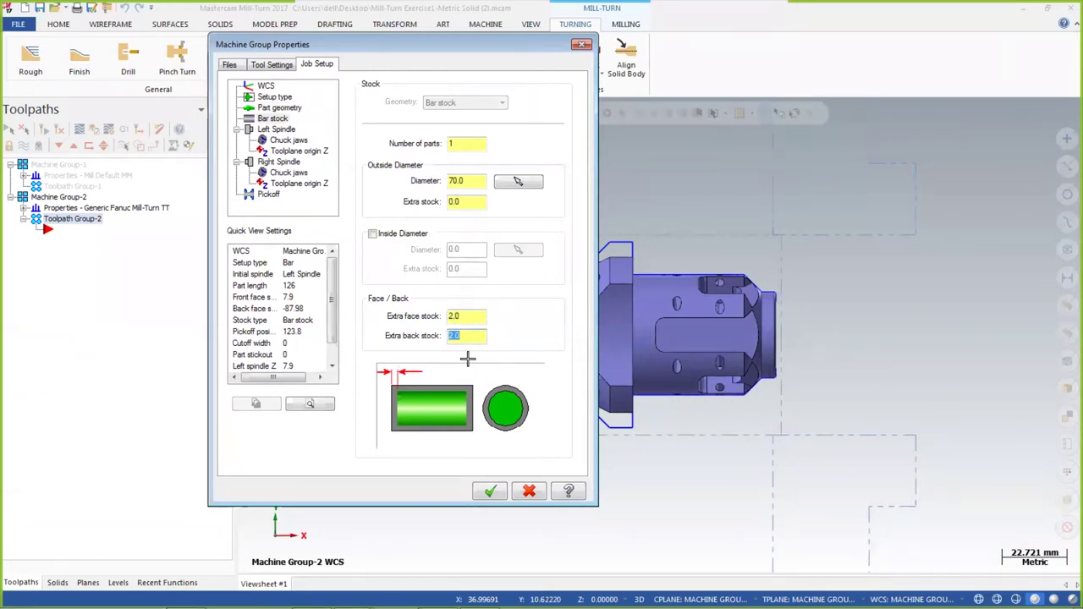
Use the OD #1 clamping method for the left spindle's chuck jaws and set the part stickout distance to 122 mm
left_click(281, 139)
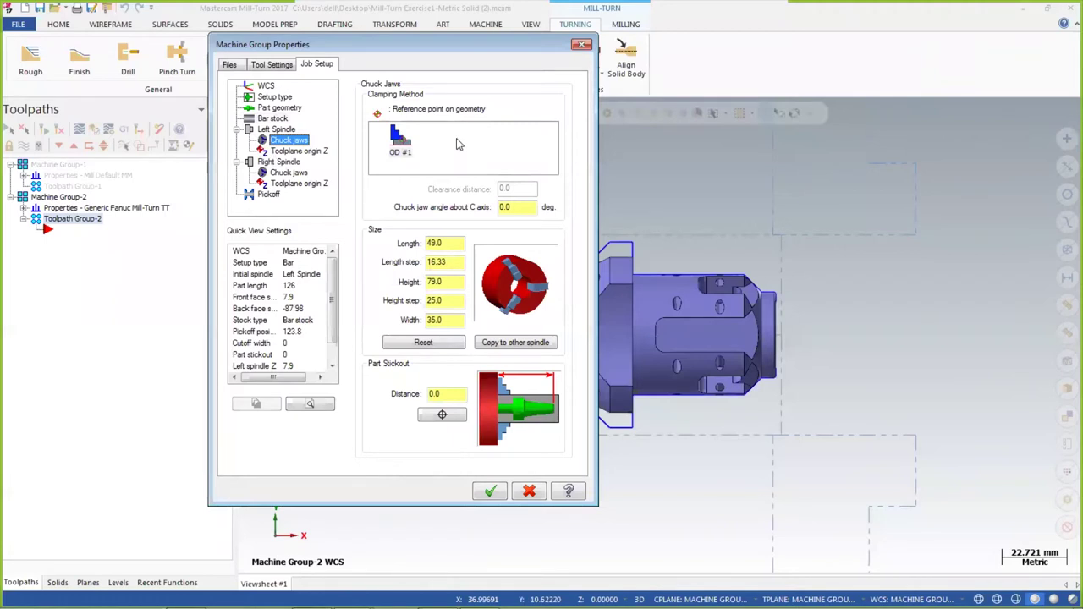
left_click(400, 152)
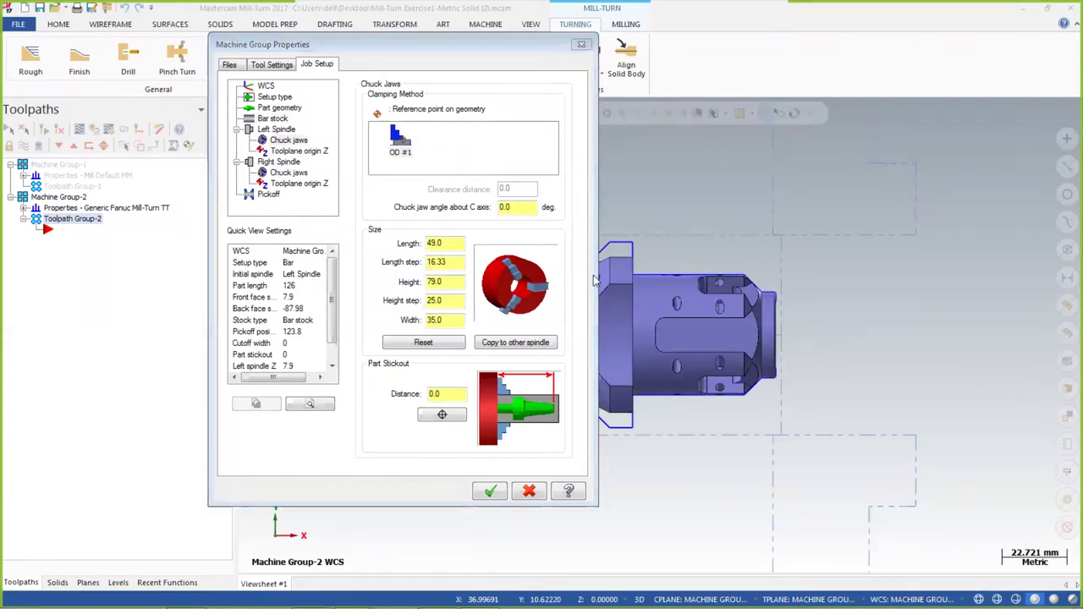
left_click(453, 394)
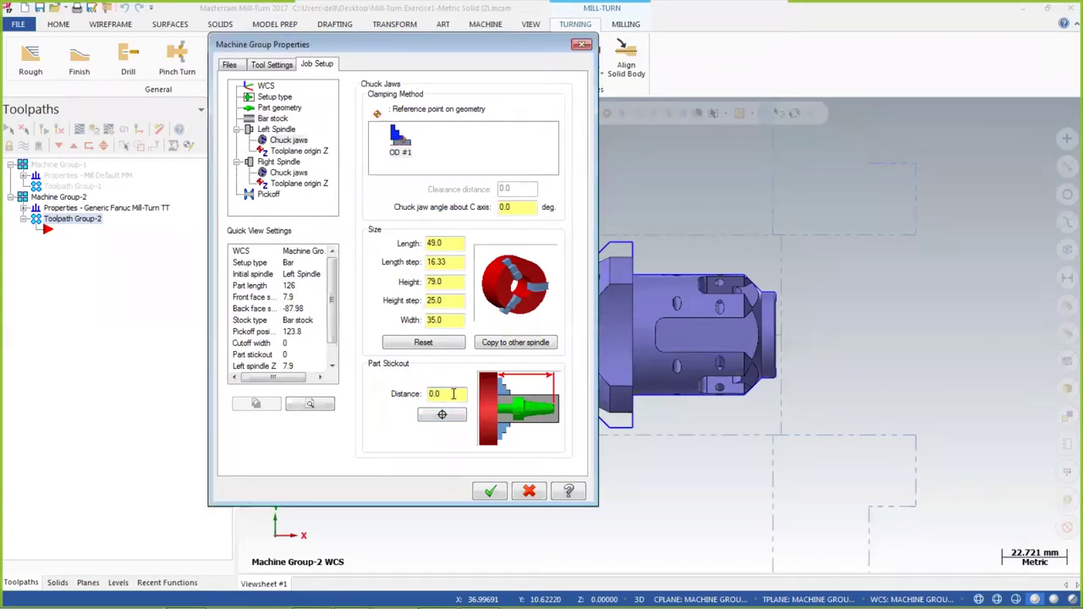
key("BackSpace")
key("BackSpace")
key("BackSpace")
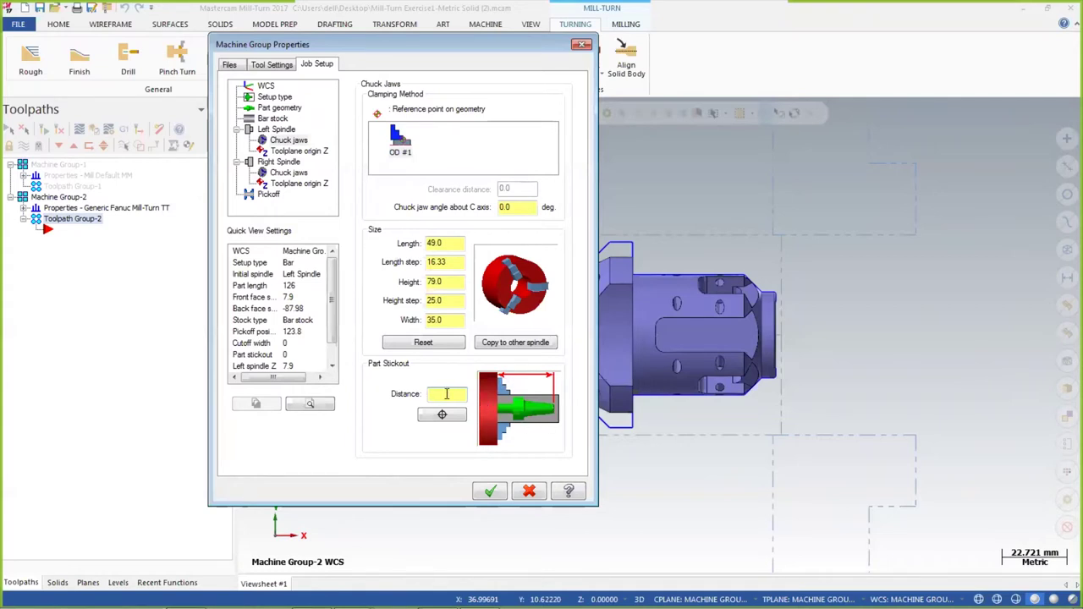
key("Return")
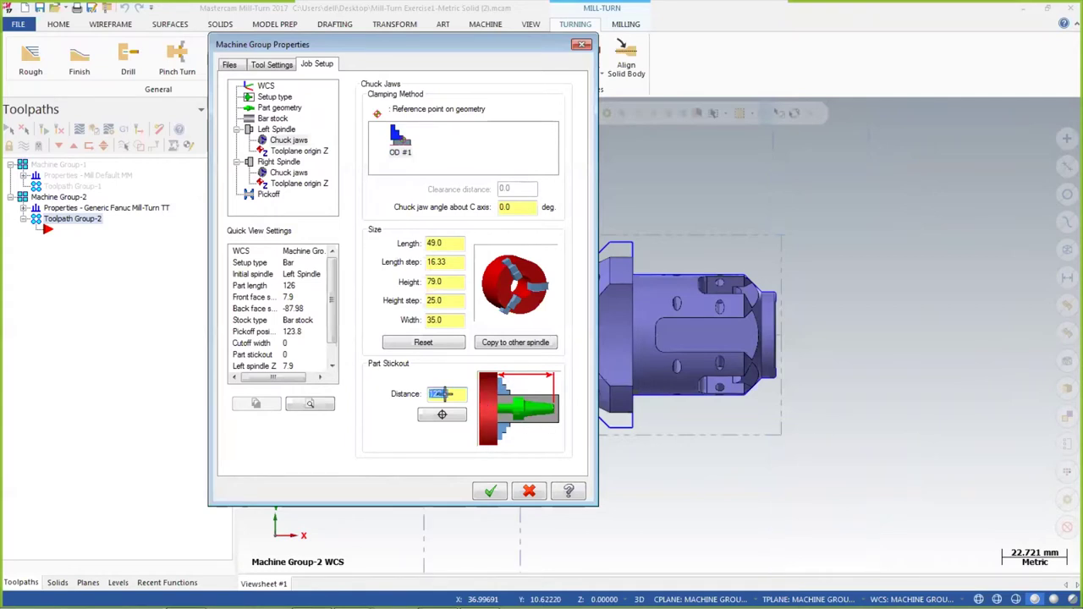
Choose the OD #1 clamping method for the right spindle's chuck jaws
left_click(281, 173)
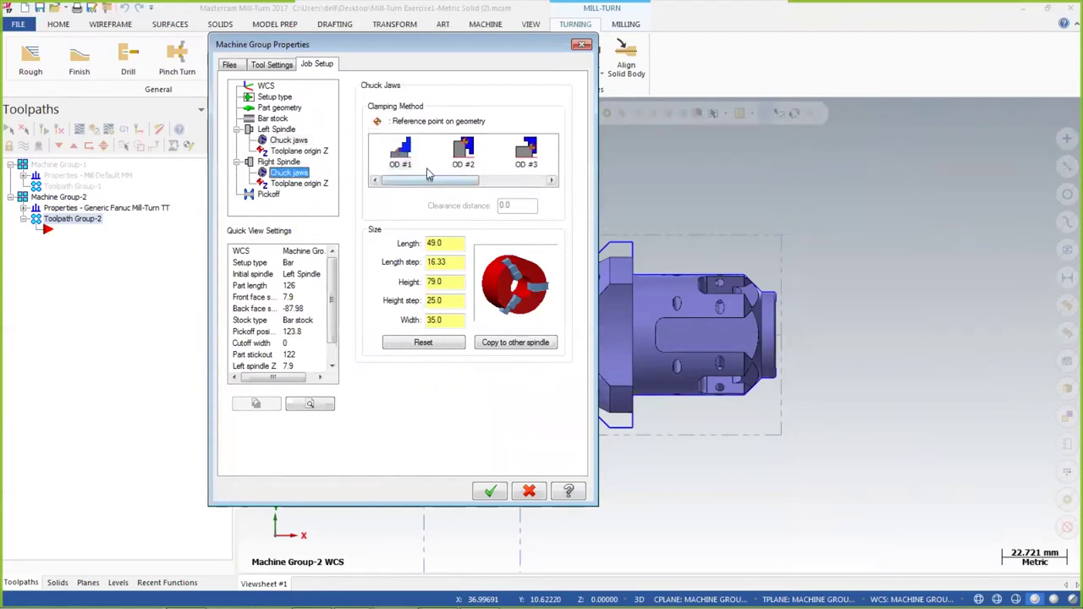
left_click_drag(431, 185, 404, 186)
left_click(406, 153)
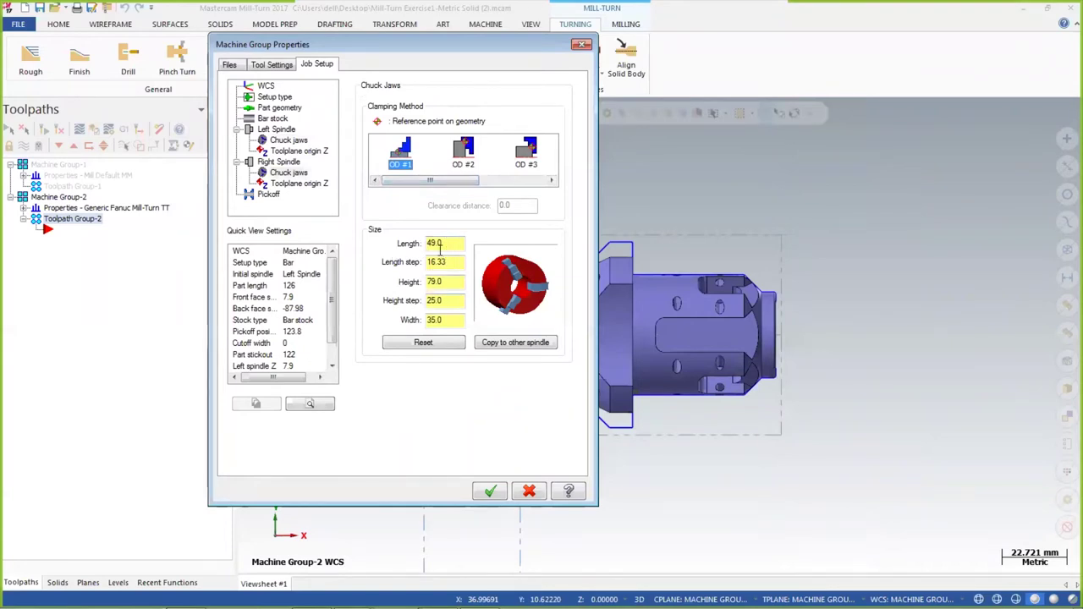
Examine what the right spindle jaws' length, length step, height, height step and width dimensions represent
key("Tab")
left_click(448, 264)
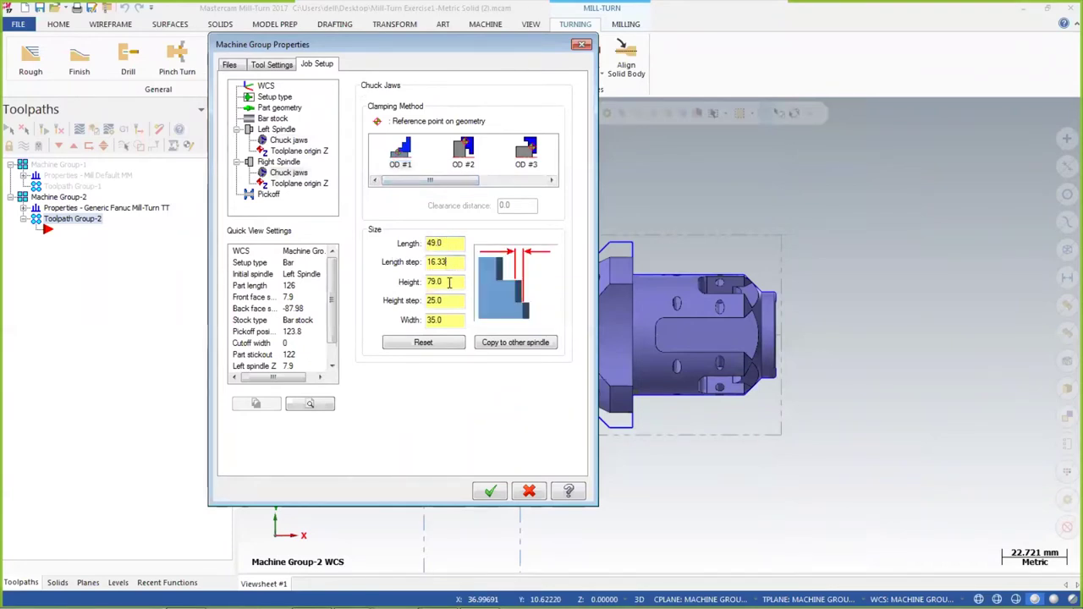
left_click(451, 284)
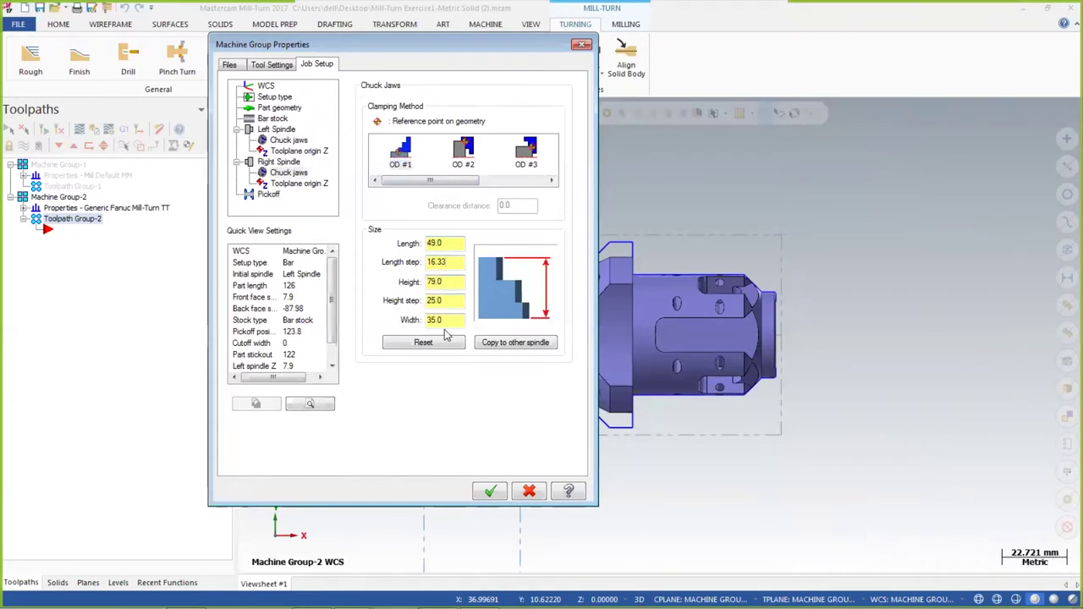
left_click(450, 303)
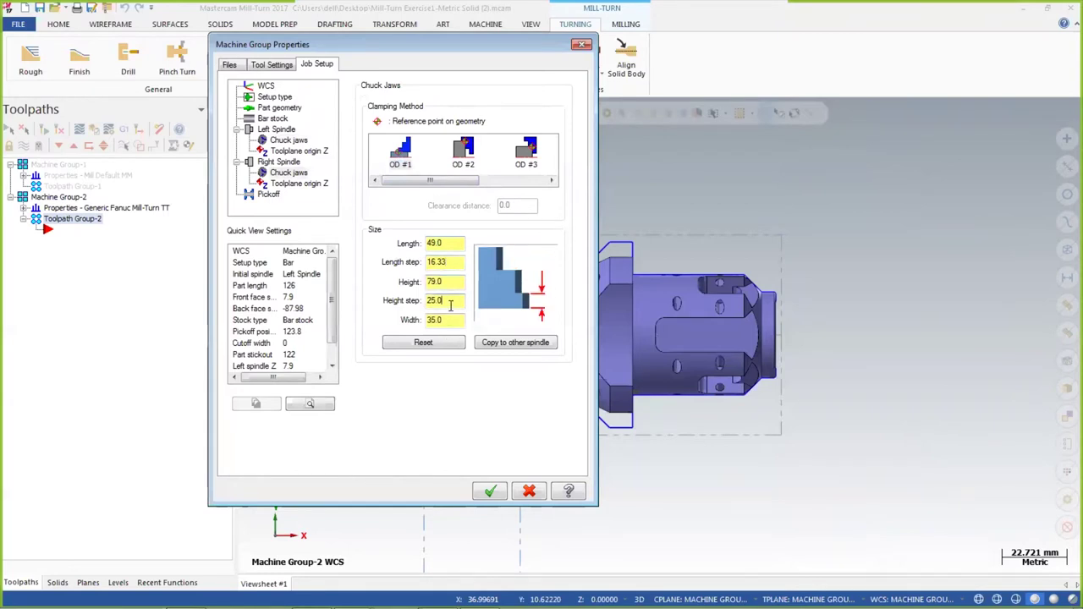
left_click(451, 320)
left_click(449, 244)
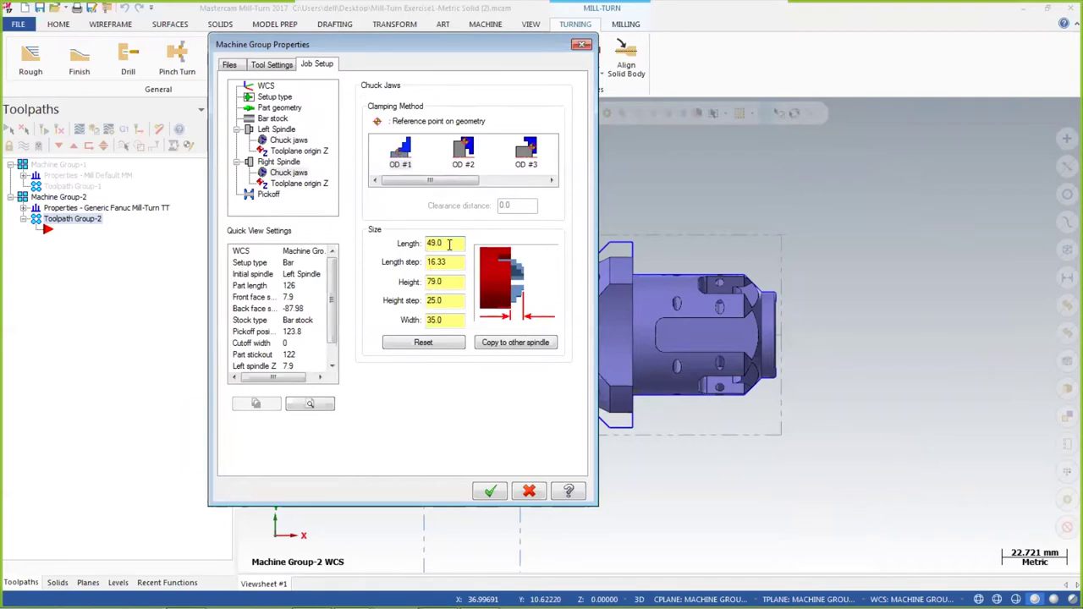
left_click(448, 264)
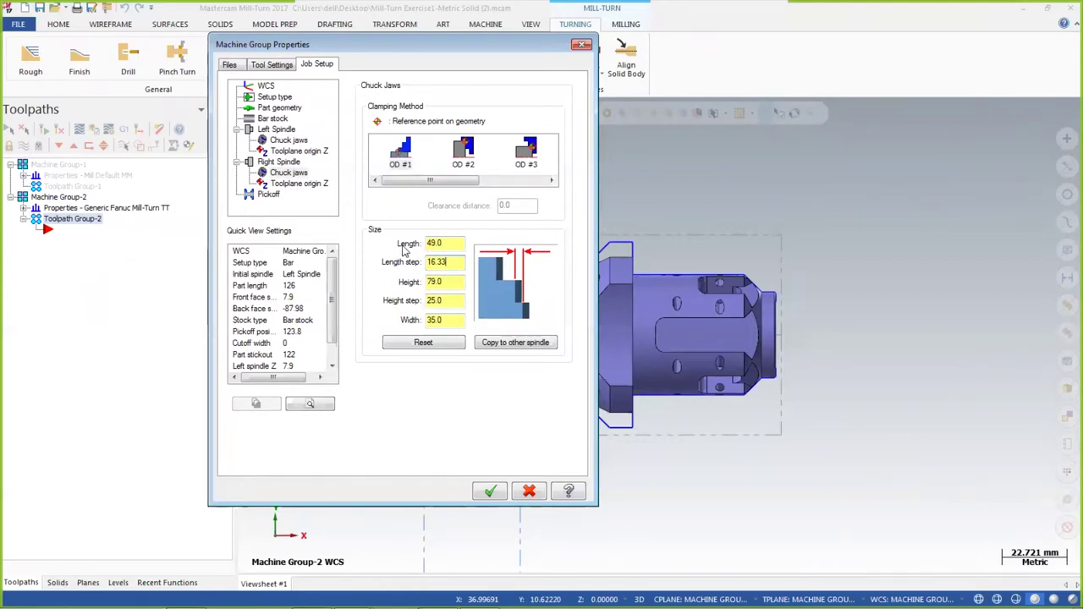
left_click(292, 173)
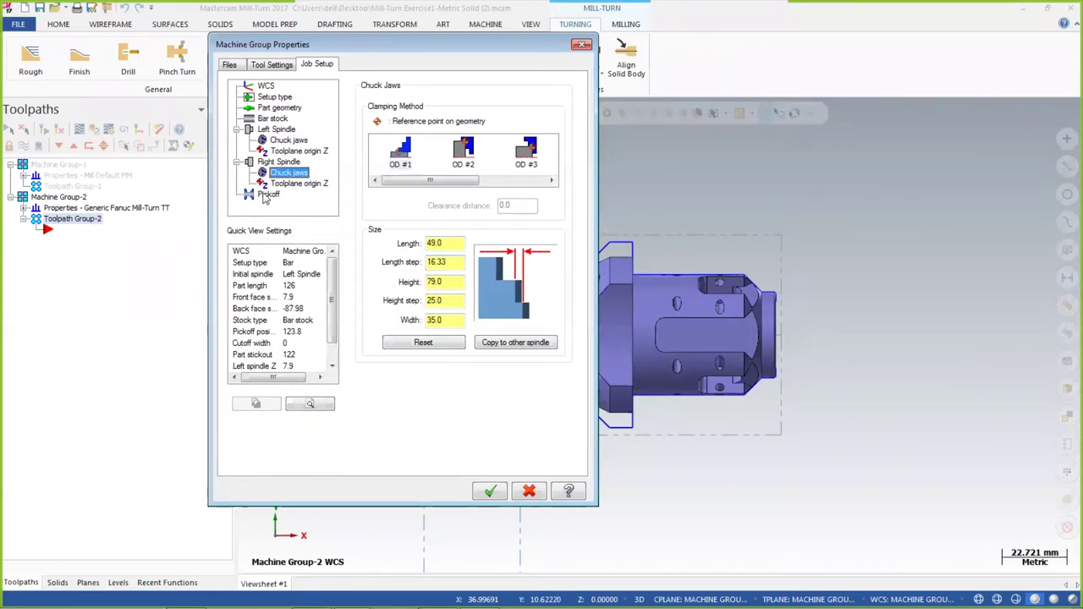
Set the pickoff distance from the chuck face to 80 mm
left_click(267, 195)
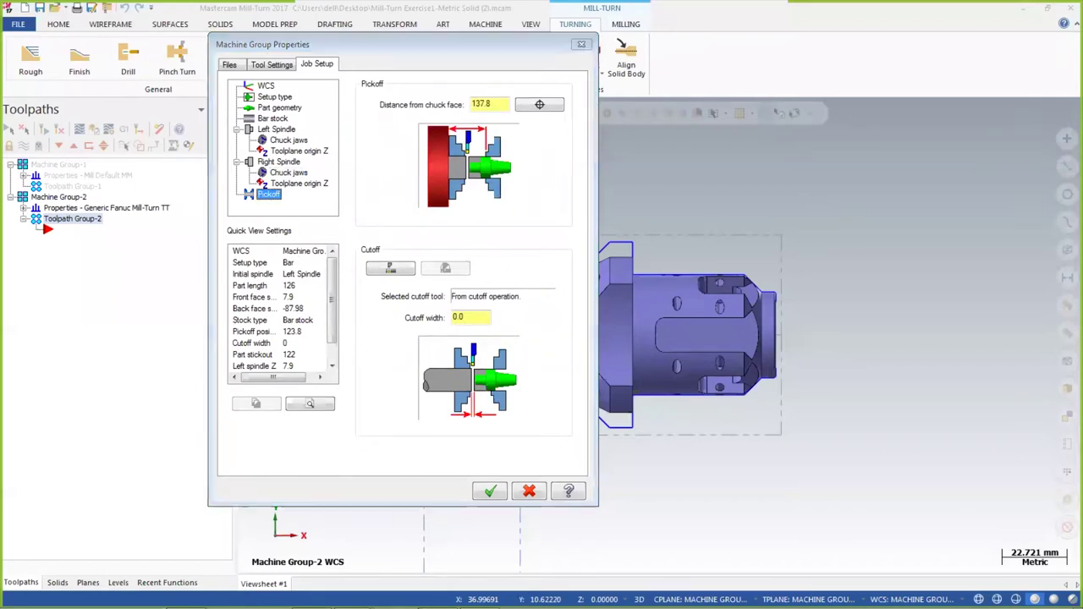
left_click(492, 102)
type("80.0")
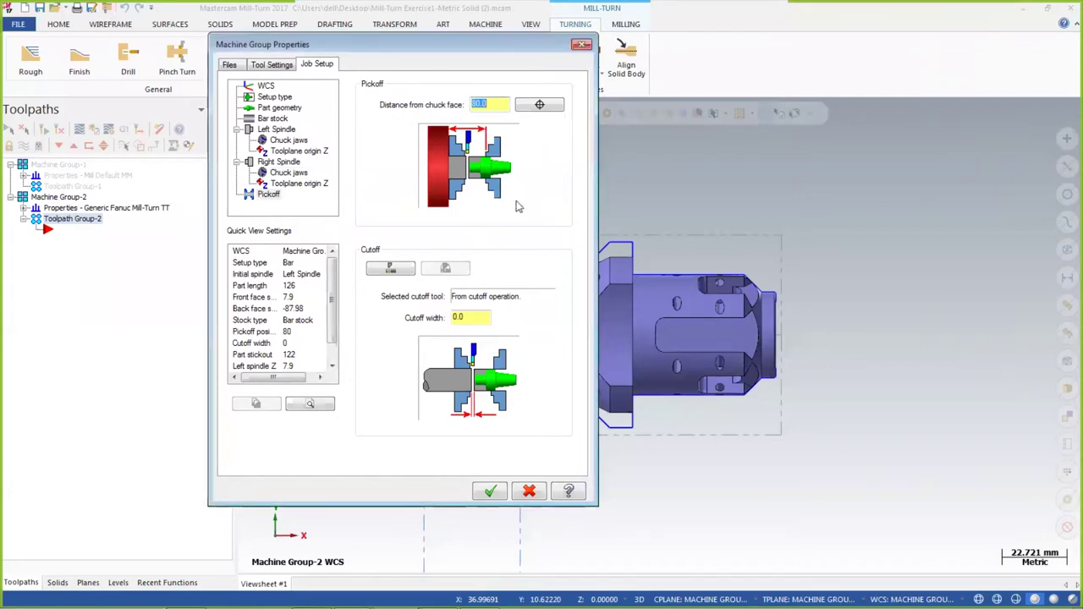
Try taking the pickoff position from a corner on the front edge of the part's flange
left_click(493, 103)
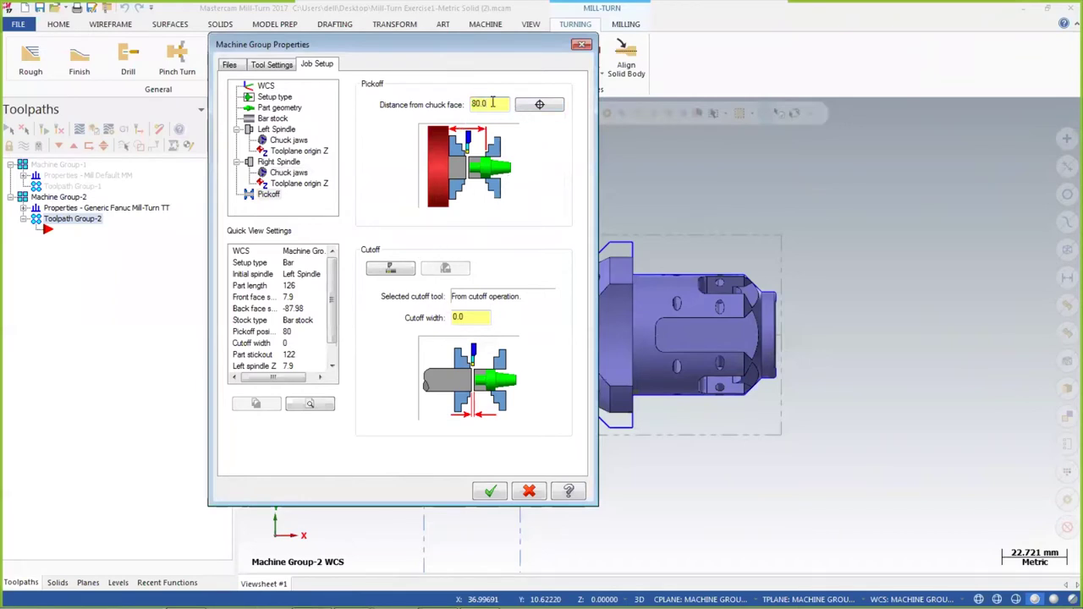
left_click(538, 106)
scroll(663, 375, "up", 5)
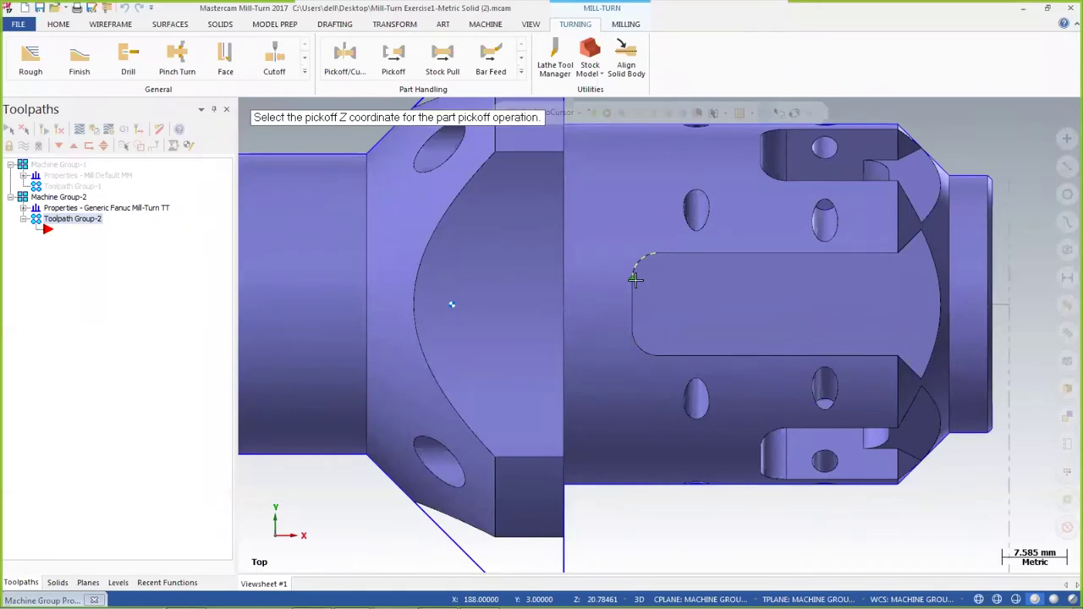
scroll(743, 300, "down", 3)
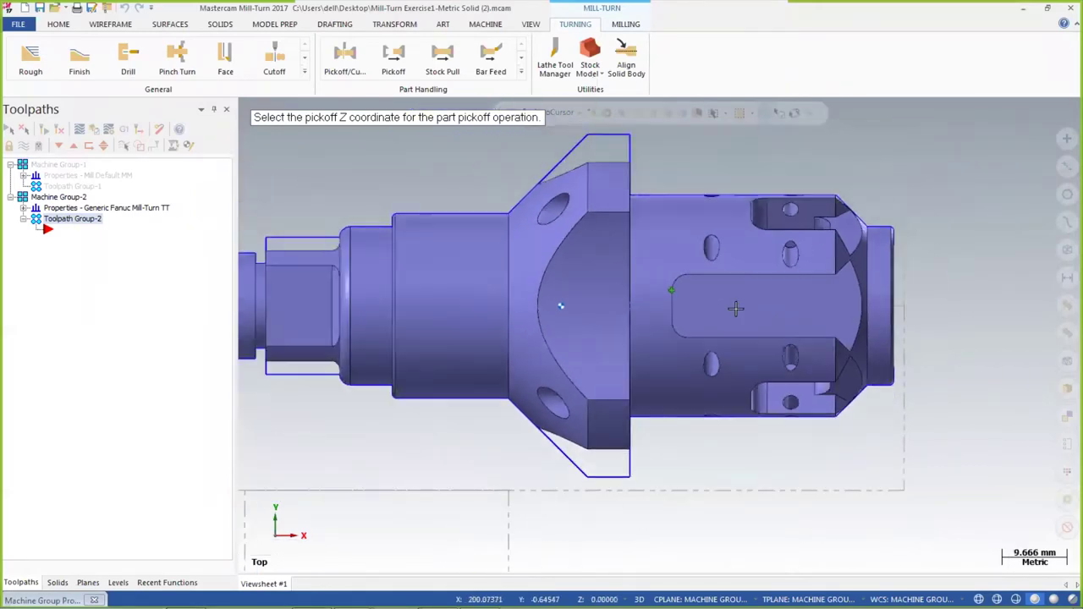
middle_click_drag(730, 304, 672, 286)
scroll(656, 250, "up", 3)
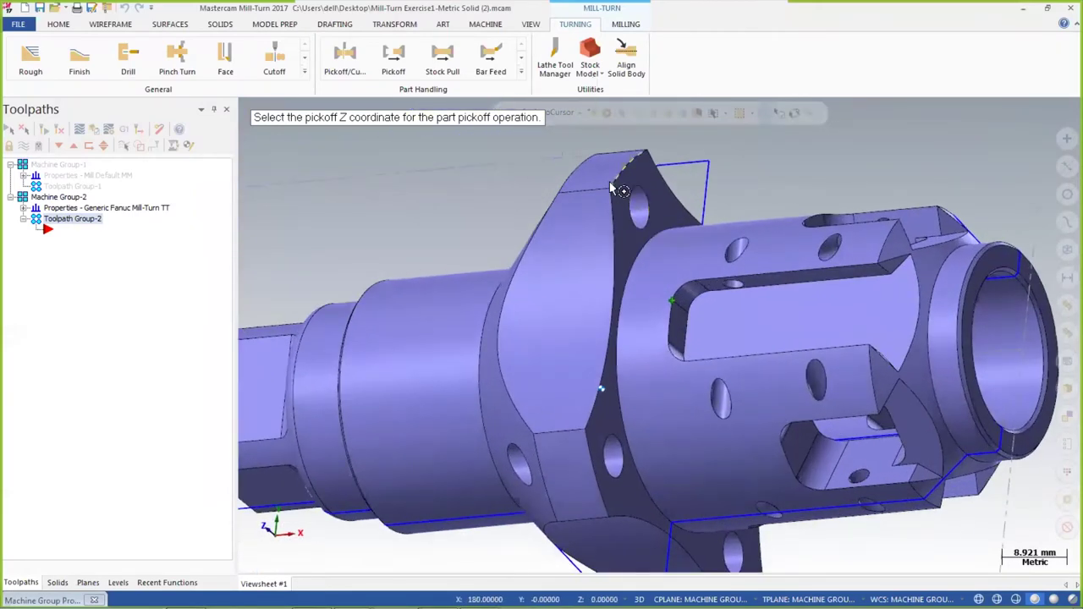
left_click(619, 194)
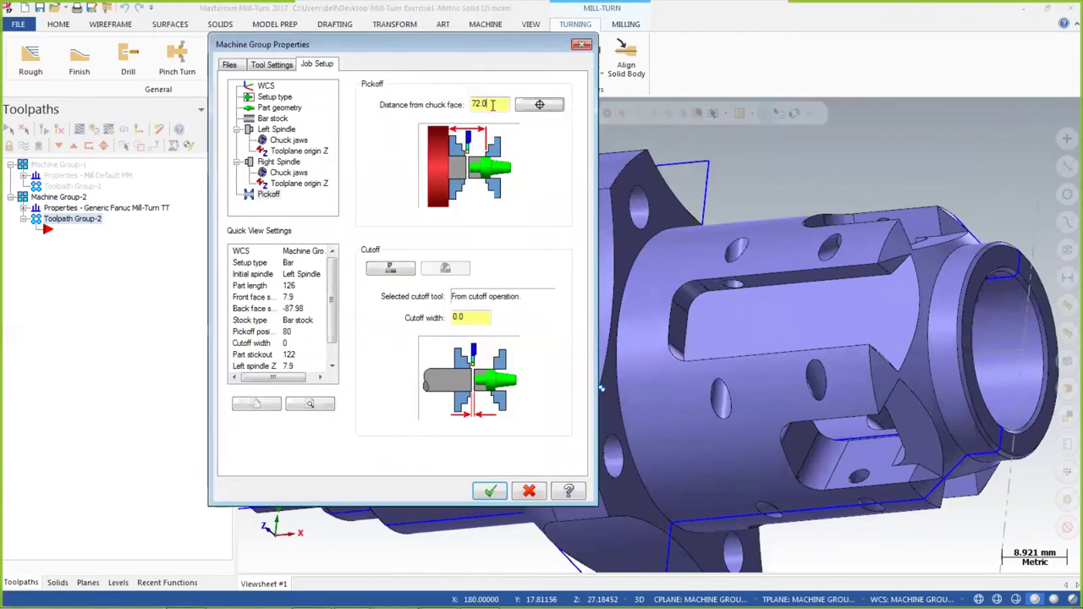
Take the pickoff position from the rounded end of the part's slot, 80 mm from the chuck face, and set the cutoff width to 4 mm
left_click(539, 104)
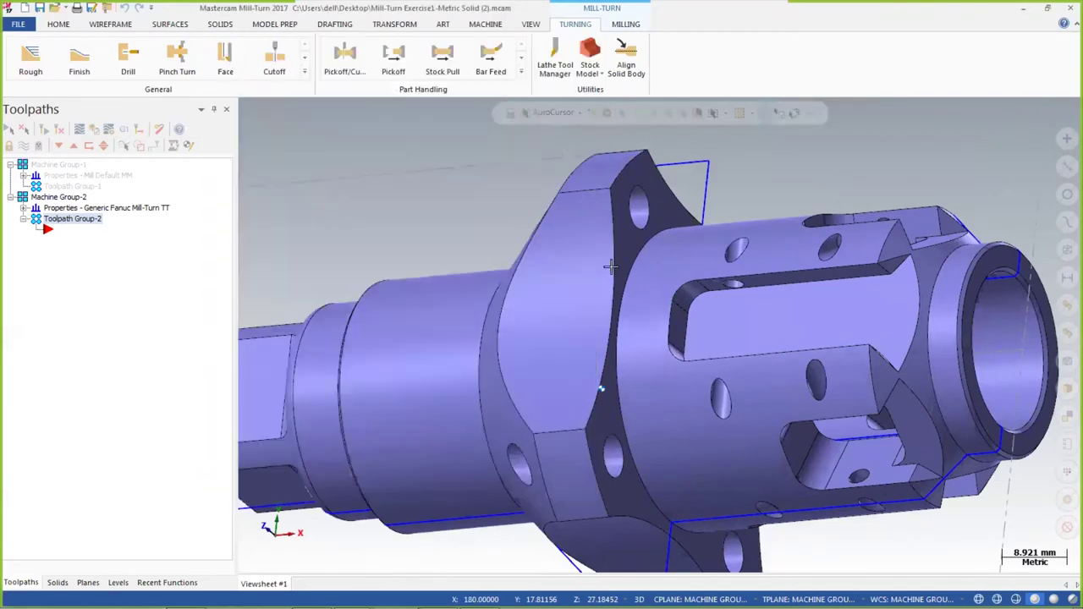
left_click(679, 308)
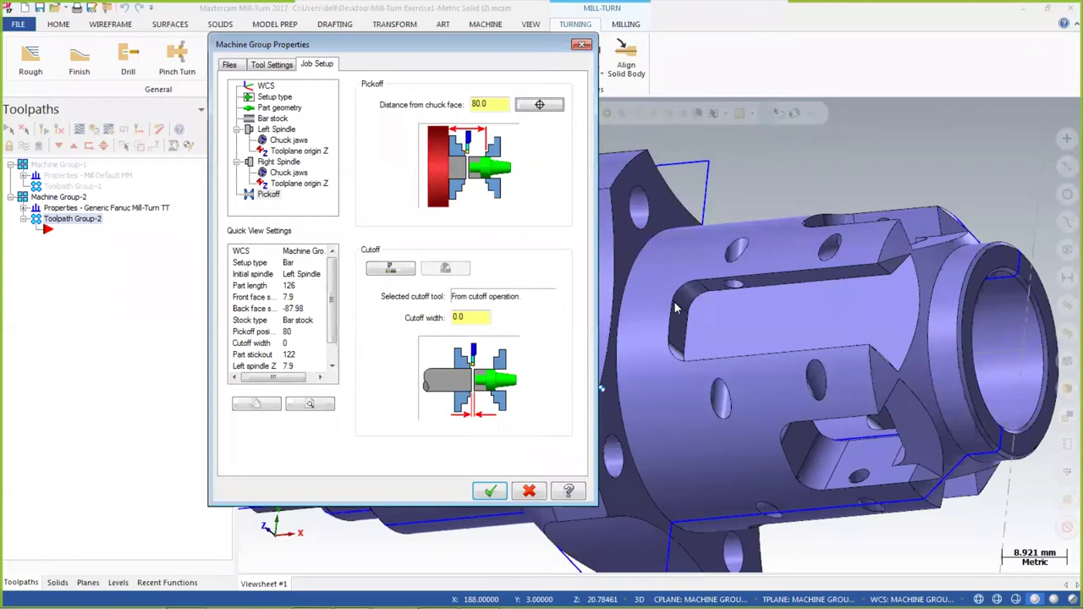
double_click(457, 317)
type("4.0")
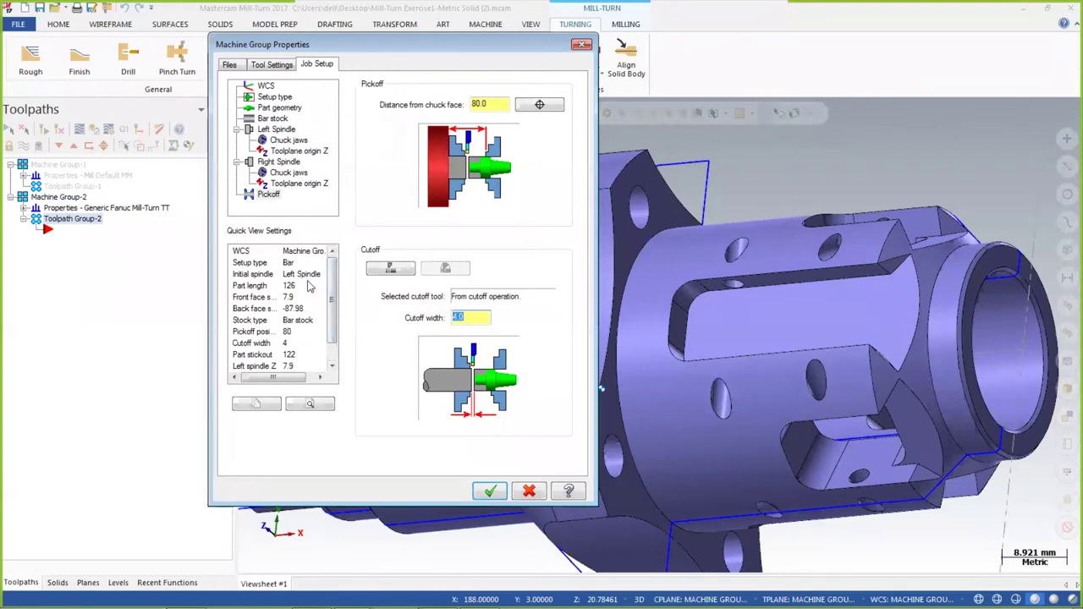
Review the setup type and part geometry, and accept the job setup with the NC name "Mill-Turn Exercise1-Metric Solid (2)"
scroll(334, 326, "down", 1)
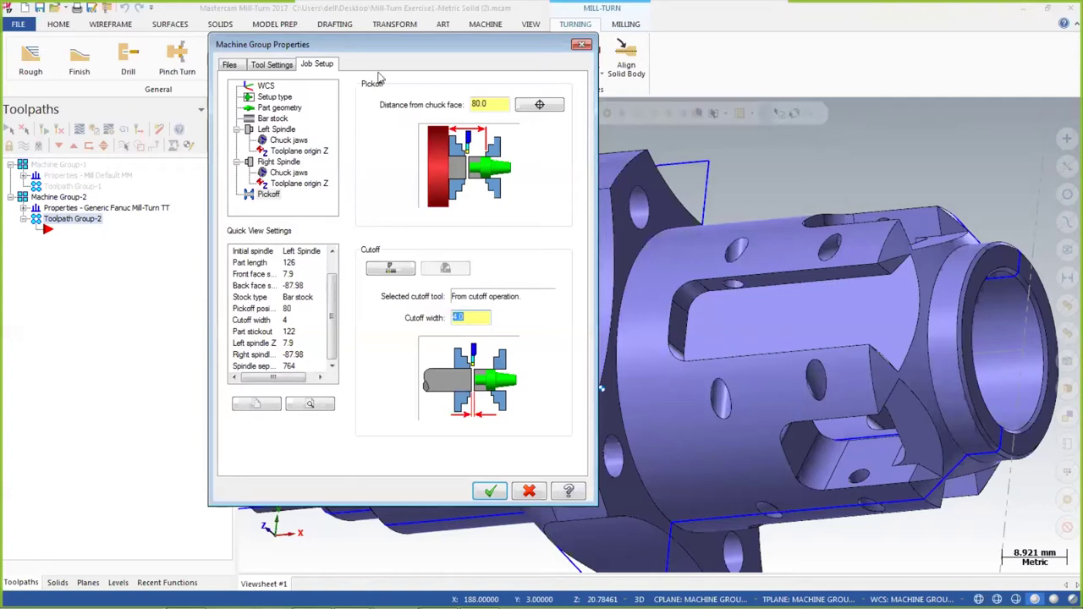
left_click(272, 97)
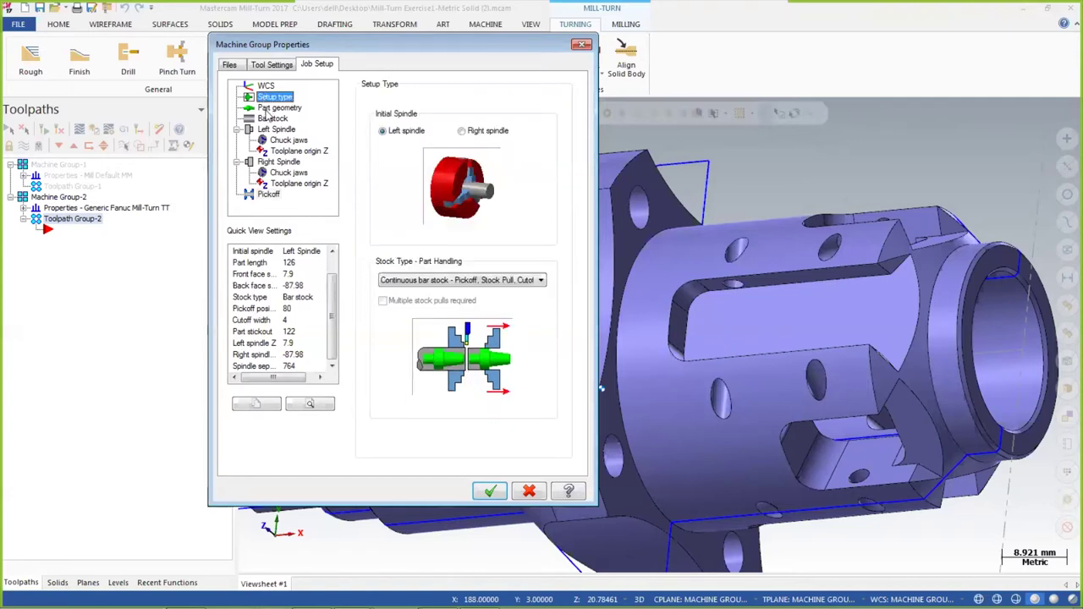
left_click(269, 108)
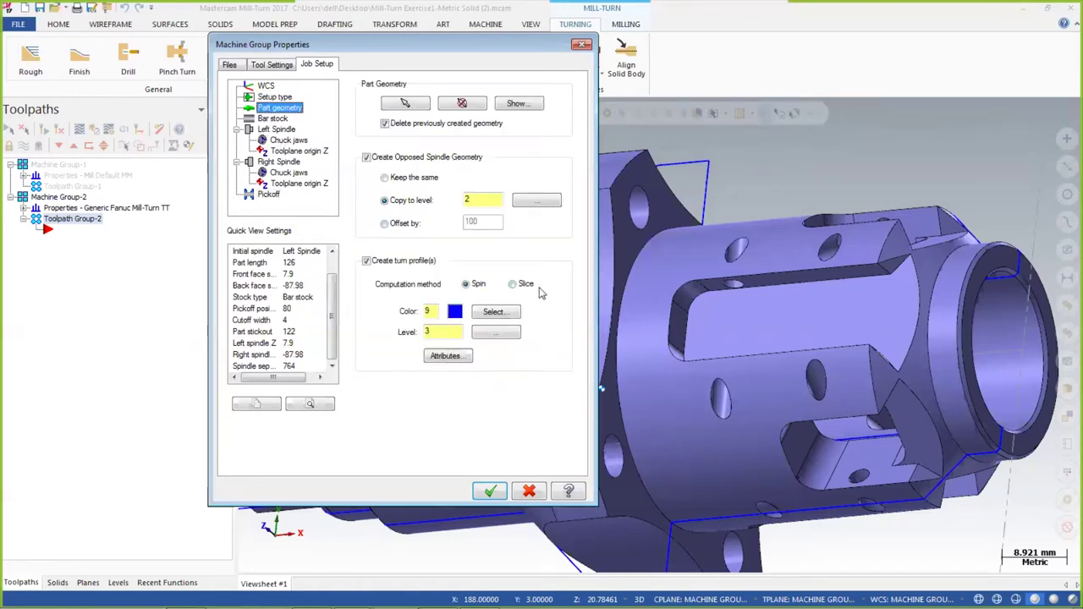
left_click(490, 490)
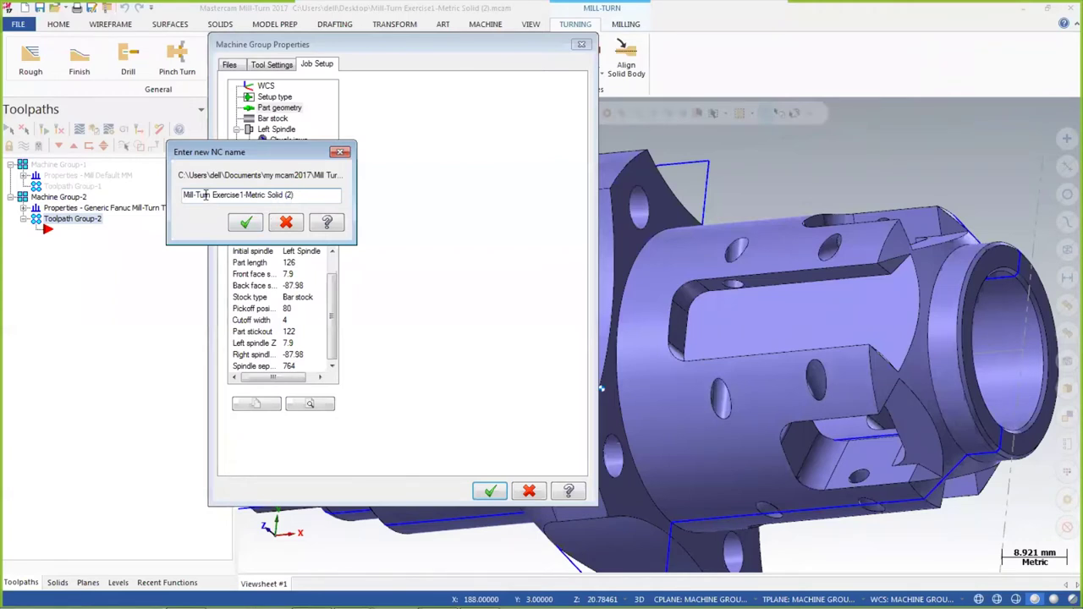
left_click(240, 224)
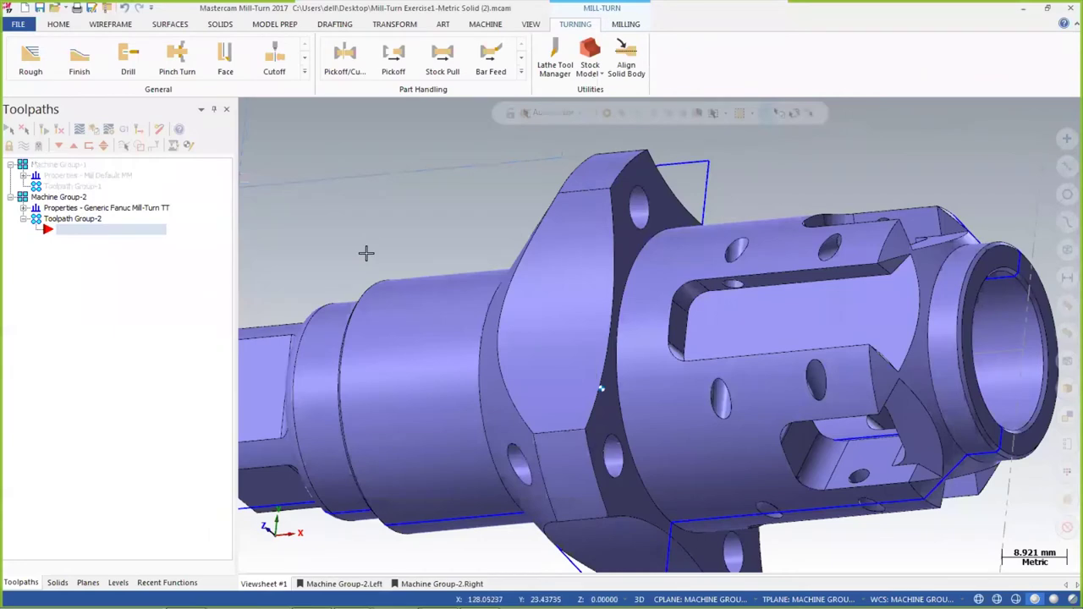
Show the top view and examine the parts, stock and chuck jaws on both spindles
right_click(377, 169)
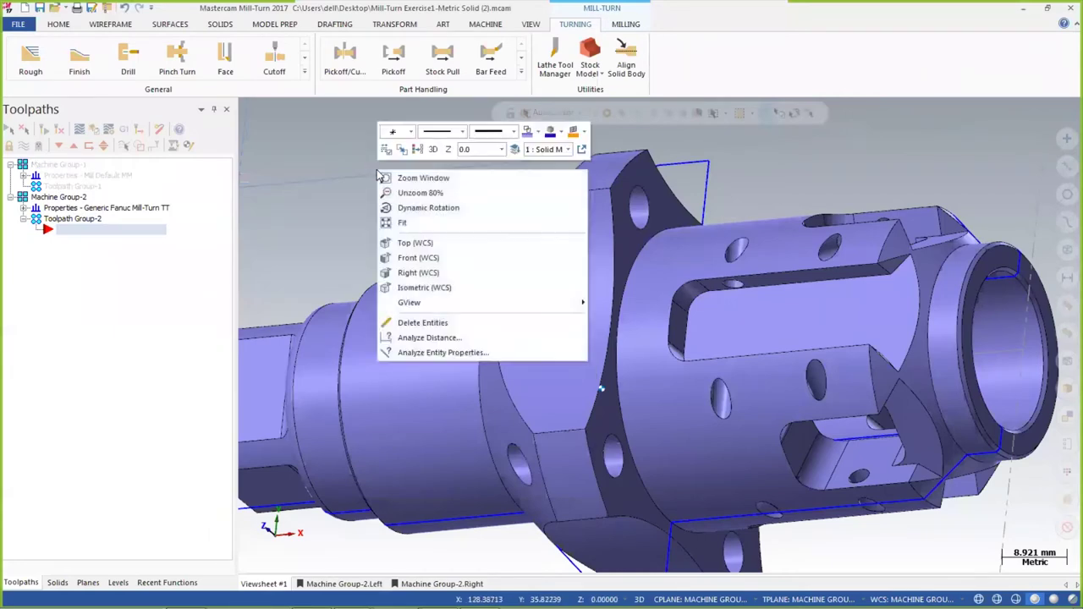
left_click(425, 244)
scroll(393, 237, "down", 8)
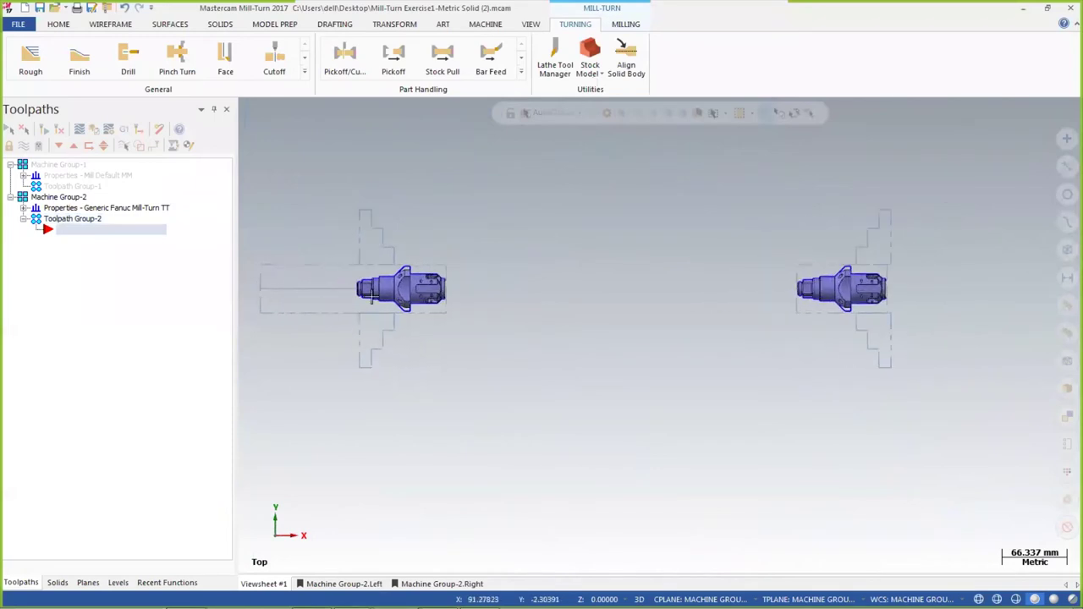
scroll(390, 292, "up", 3)
scroll(406, 254, "up", 4)
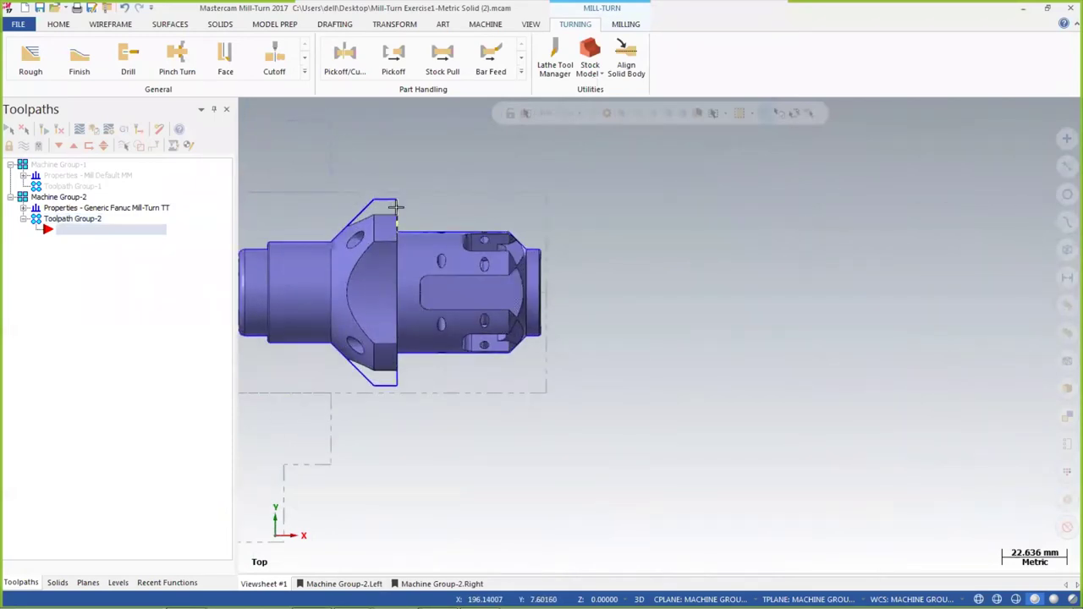
scroll(420, 230, "down", 5)
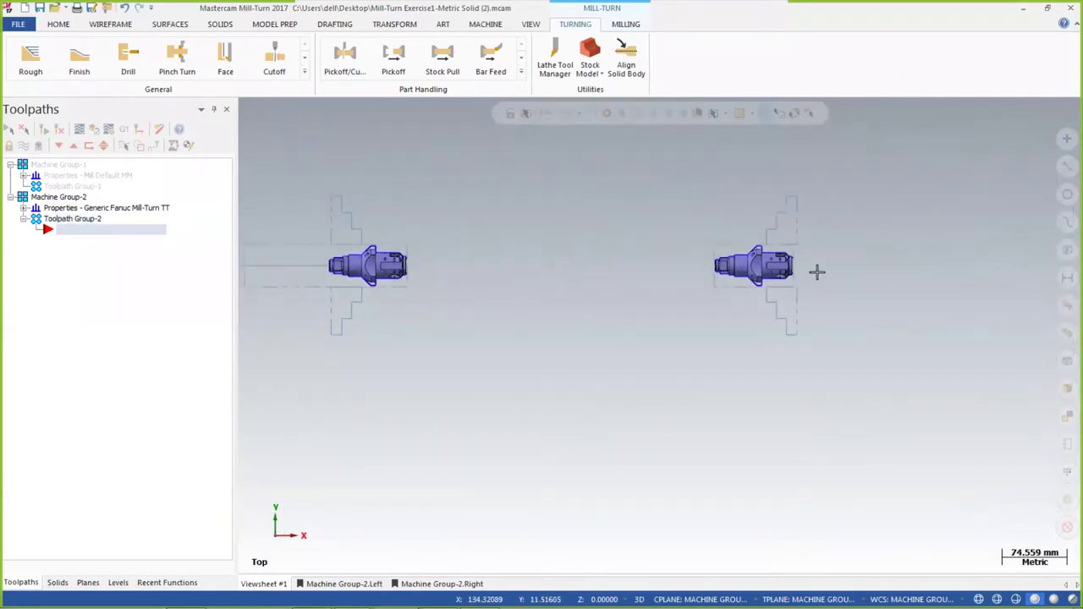
Compare the part, stock boundary and chuck jaws on the left spindle with those on the right spindle
scroll(818, 273, "up", 4)
scroll(805, 204, "up", 1)
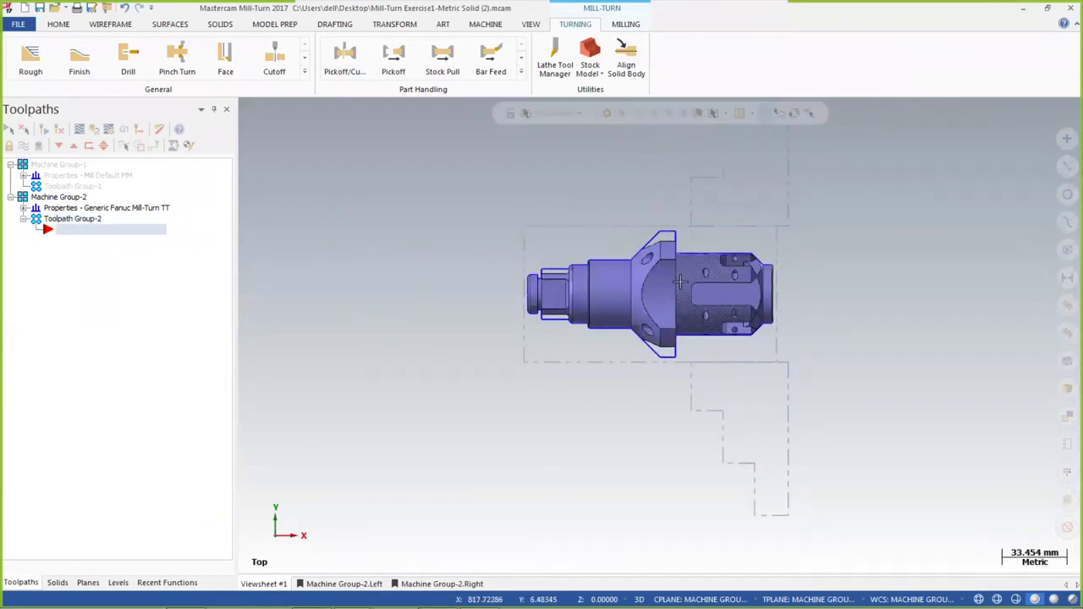
scroll(701, 290, "down", 6)
scroll(380, 257, "up", 4)
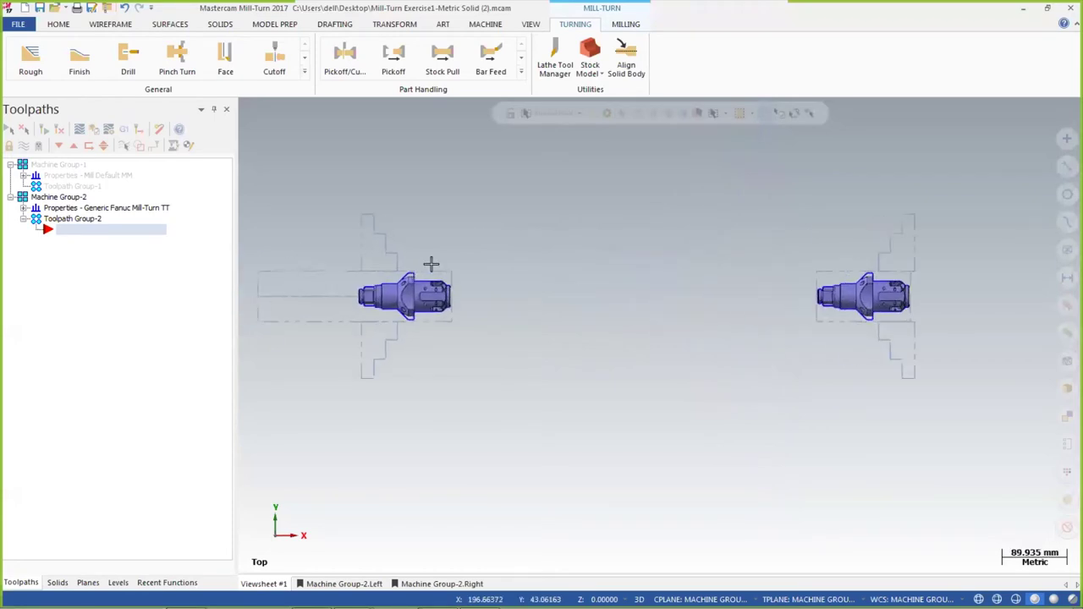
scroll(534, 290, "down", 2)
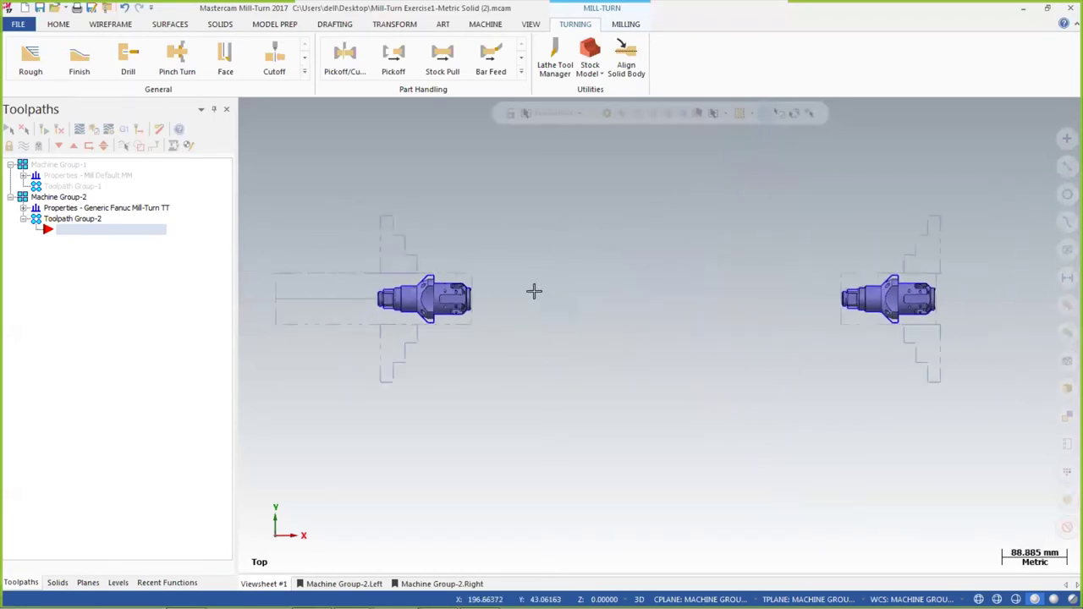
scroll(312, 302, "up", 3)
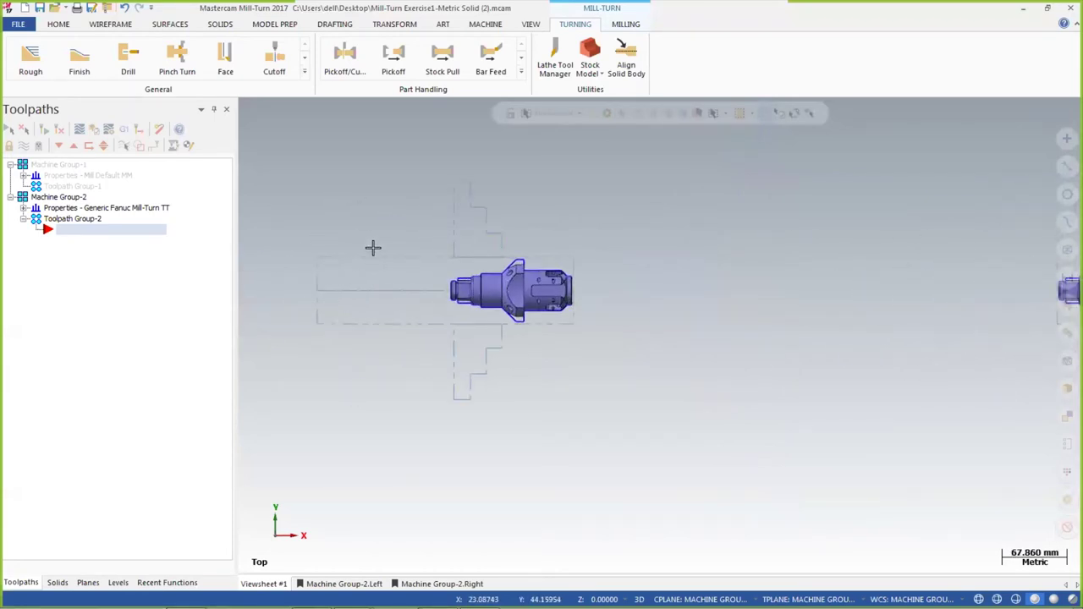
scroll(322, 297, "down", 4)
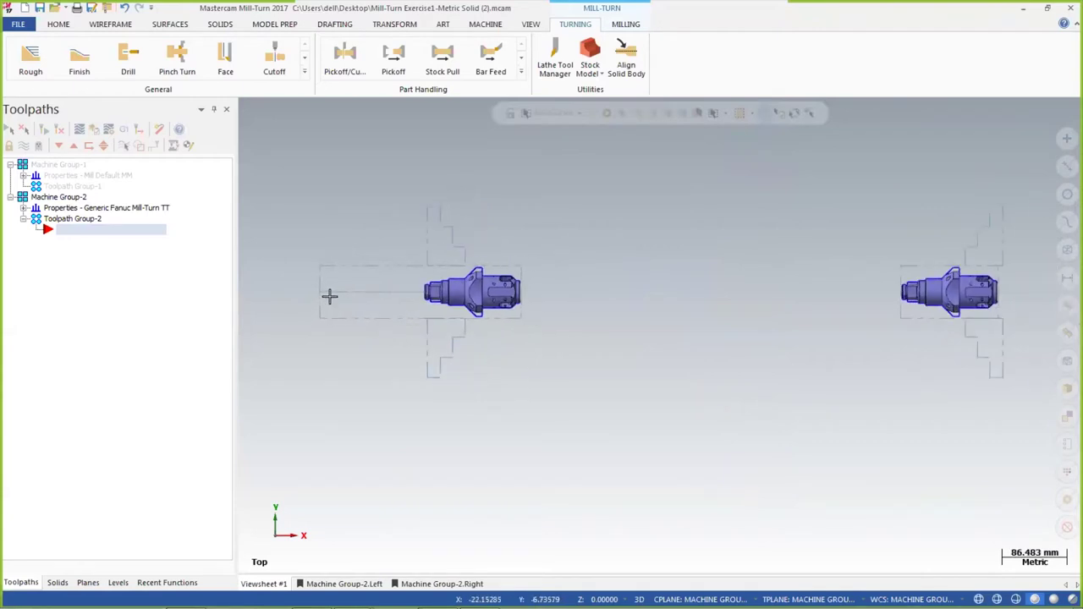
scroll(724, 257, "up", 1)
scroll(754, 280, "up", 3)
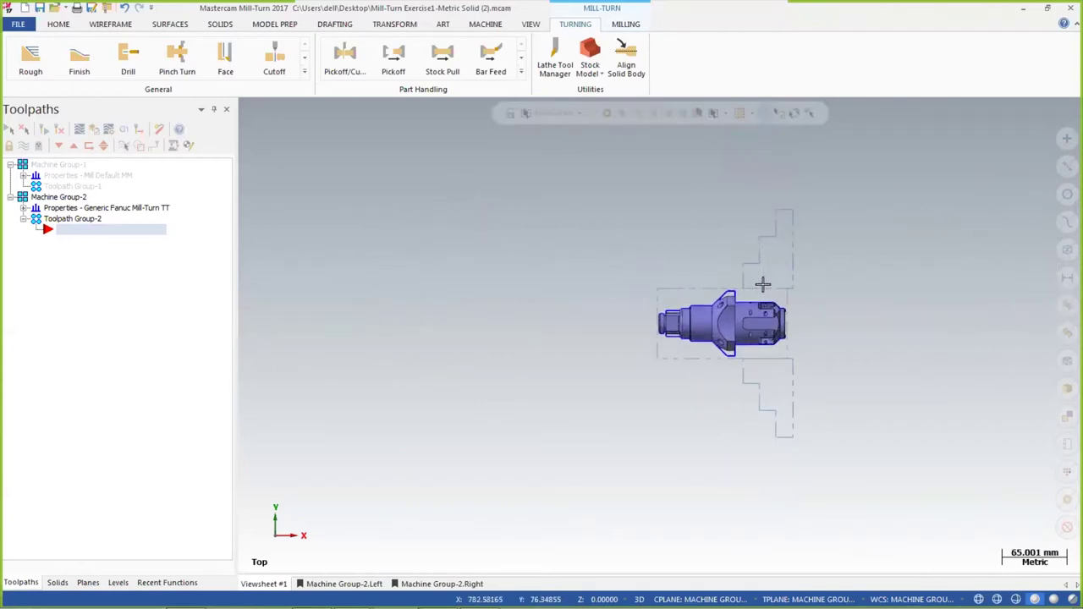
scroll(467, 422, "down", 2)
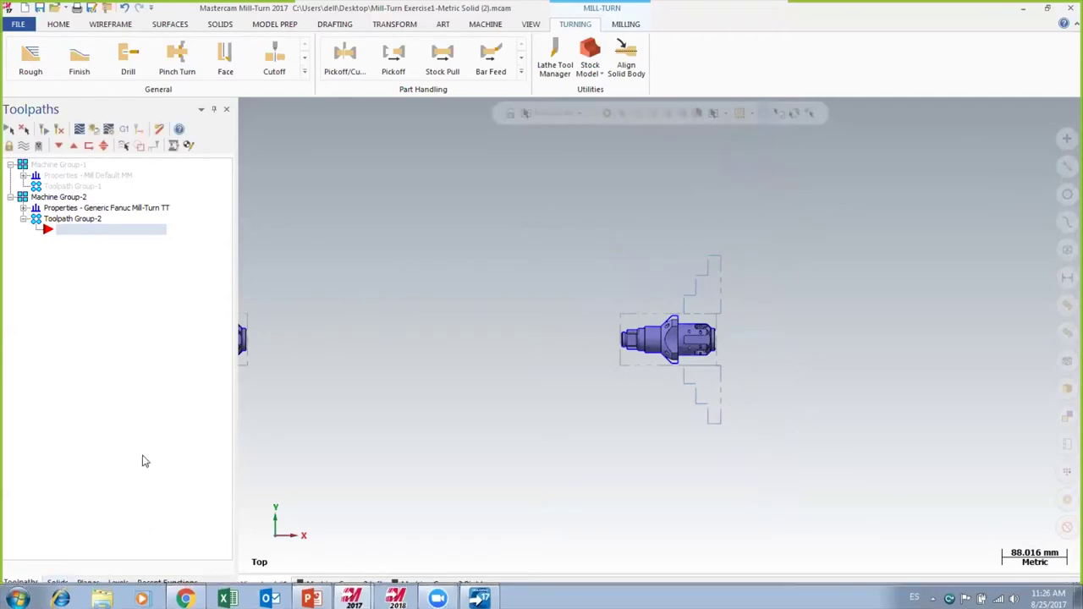
Hide level 2, "solid cotrario", and check the left part with the wireframe level turned off and back on
left_click(118, 584)
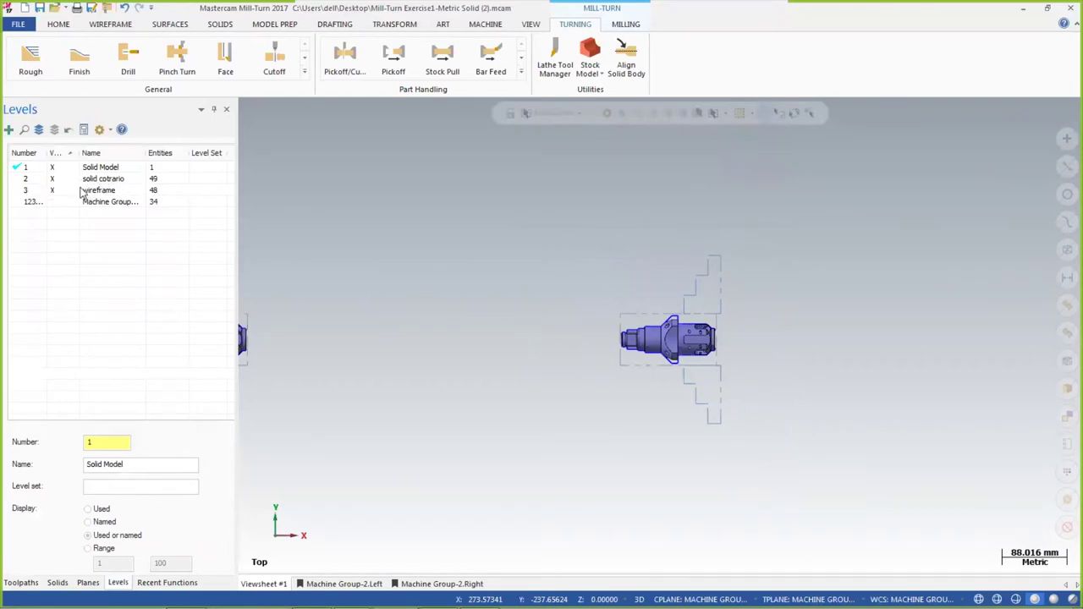
left_click(52, 180)
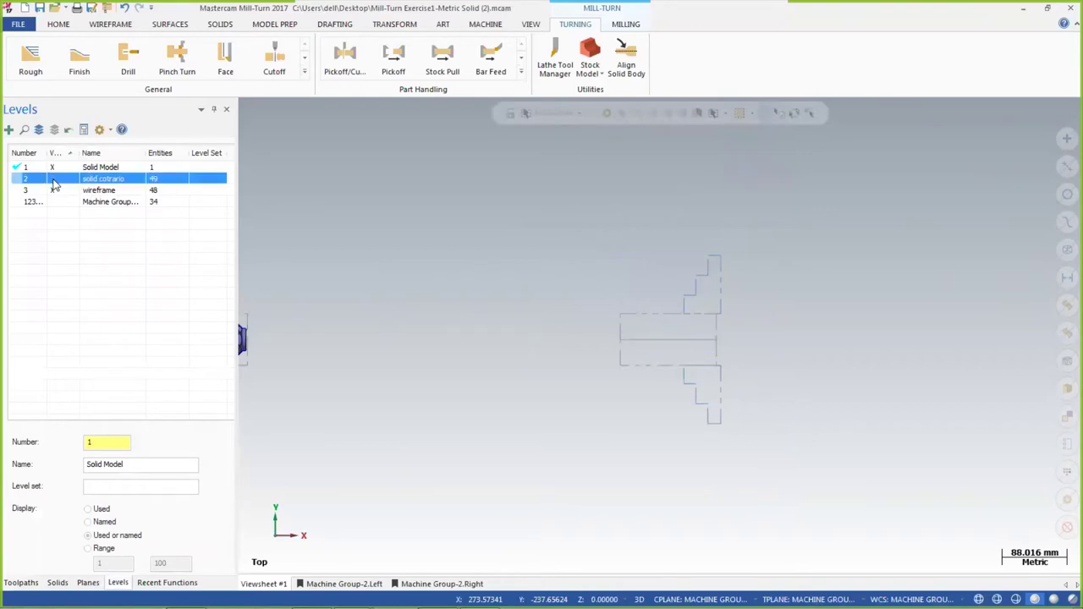
scroll(358, 300, "down", 2)
scroll(528, 358, "up", 1)
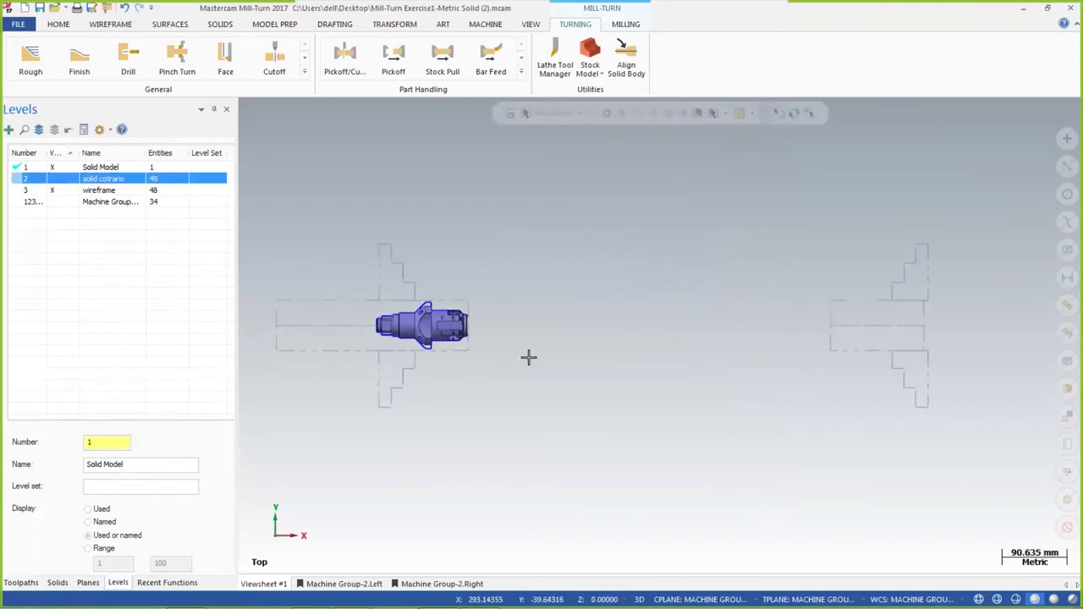
scroll(430, 328, "up", 2)
scroll(430, 328, "up", 2)
left_click(53, 191)
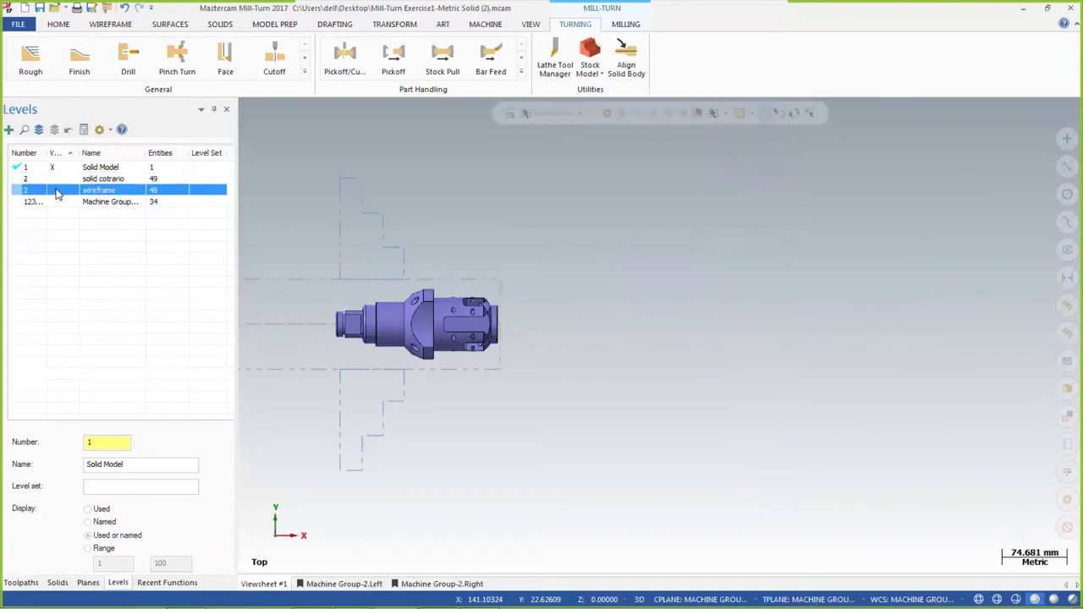
left_click(53, 191)
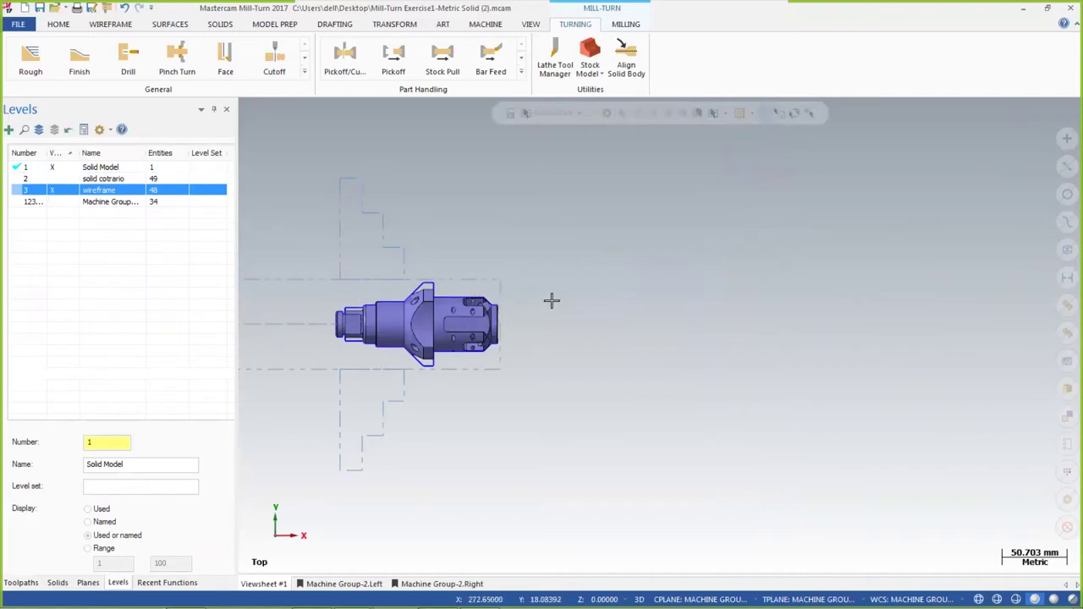
left_click(20, 583)
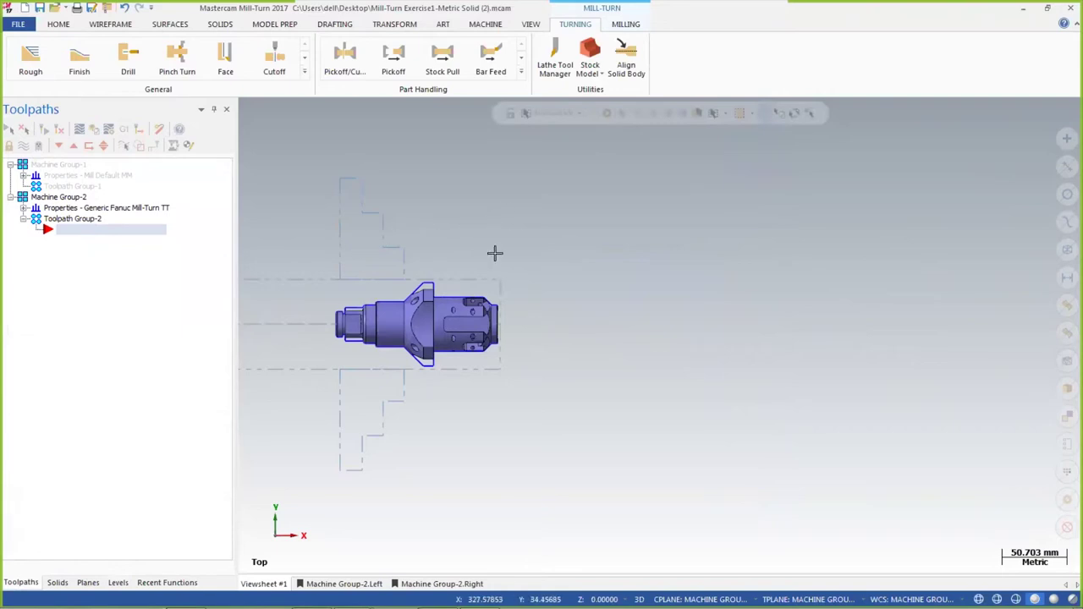
Examine the front end of the left spindle's part and the stock left in front of its face
scroll(440, 281, "up", 3)
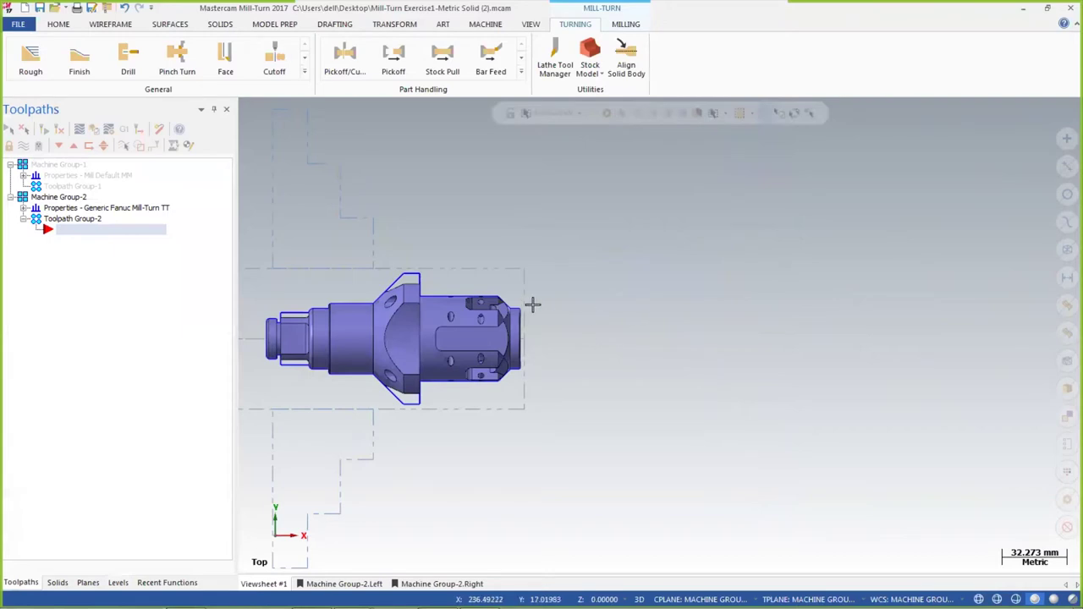
scroll(533, 304, "down", 3)
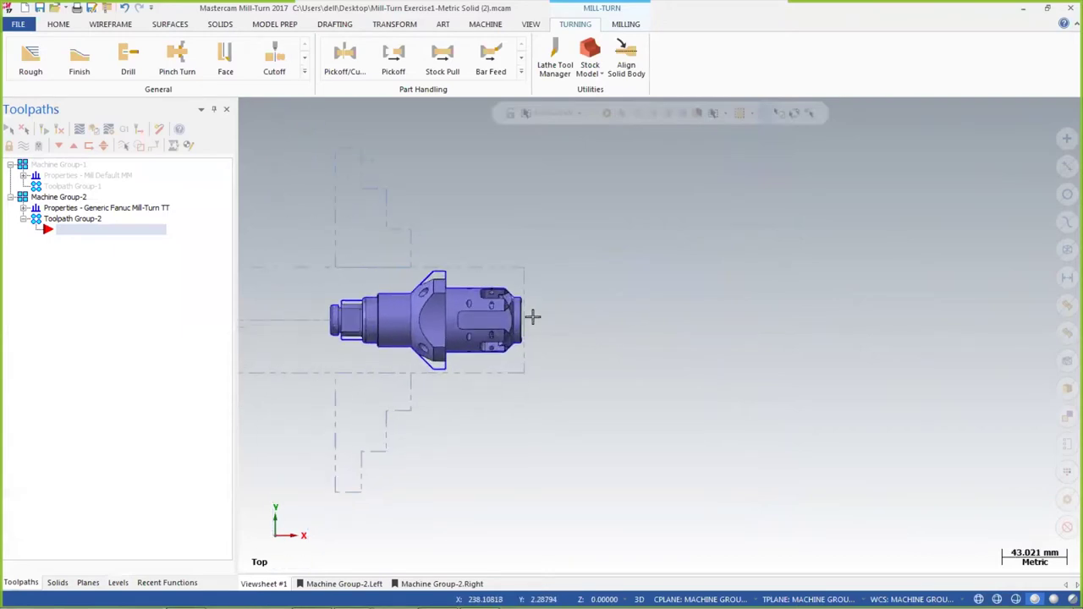
scroll(533, 315, "up", 1)
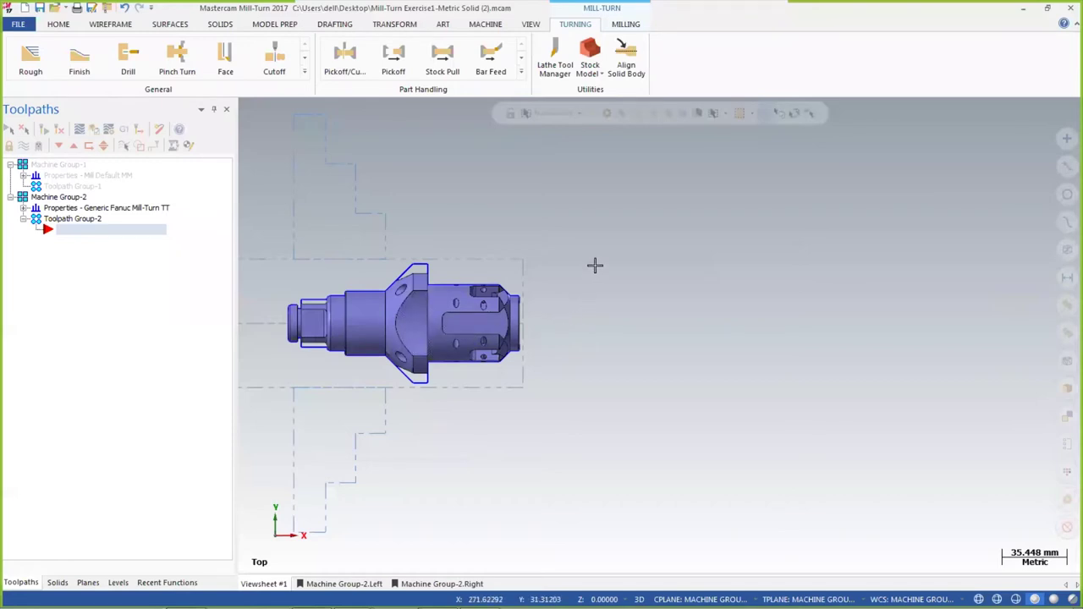
scroll(596, 243, "up", 1)
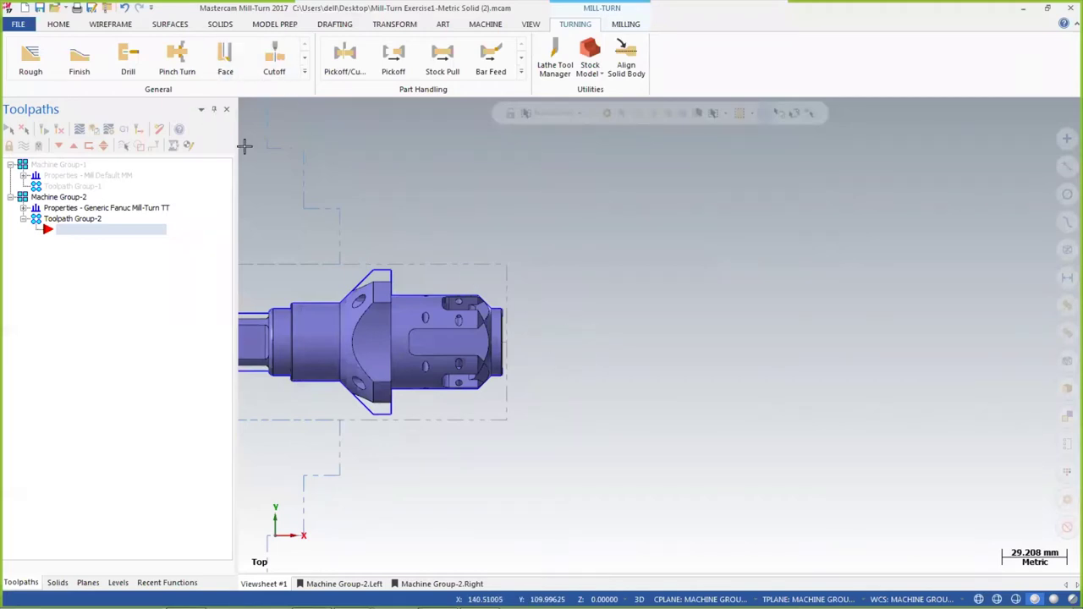
scroll(515, 342, "up", 2)
scroll(515, 342, "up", 2)
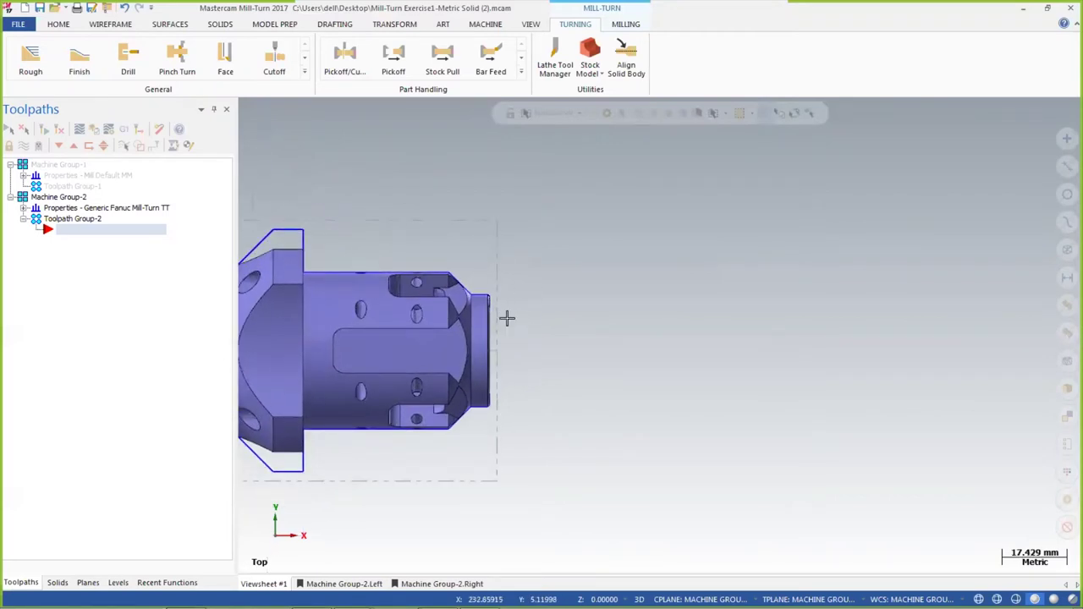
scroll(506, 242, "down", 1)
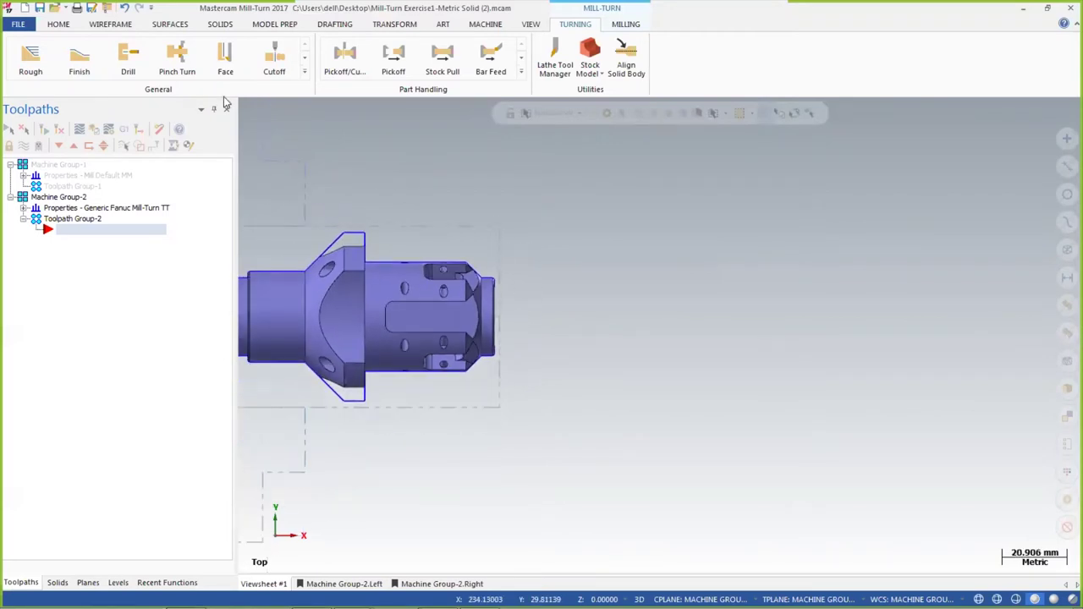
Start a lathe Face operation and accept the Upper Left axis combination with the Turning Left Upper 1 spindle origin
left_click(225, 59)
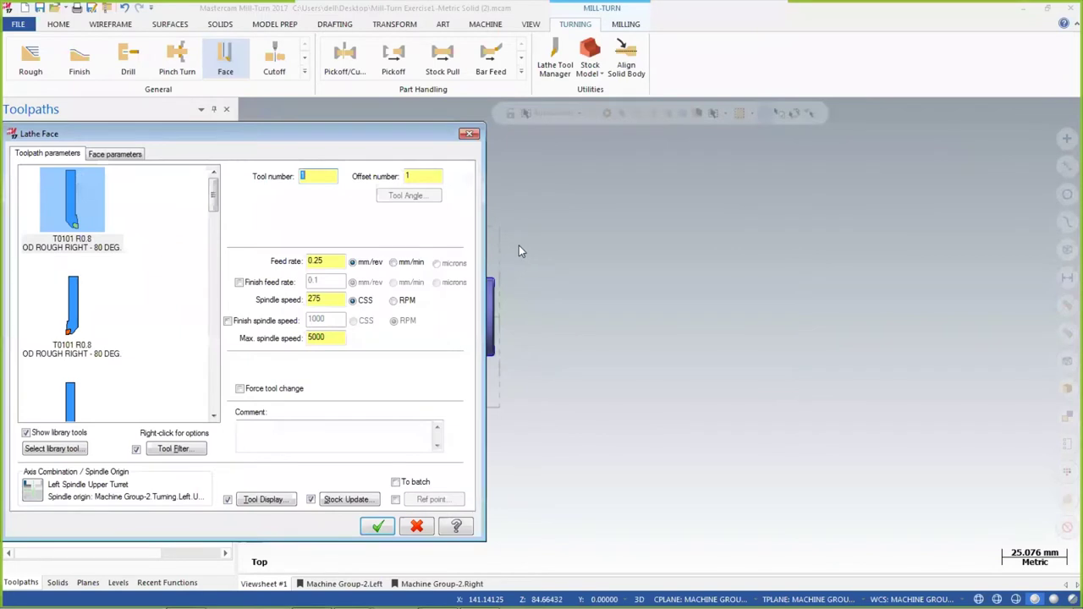
mouse_move(214, 200)
left_mouse_down()
mouse_move(214, 373)
mouse_move(230, 190)
left_mouse_up()
left_click(36, 493)
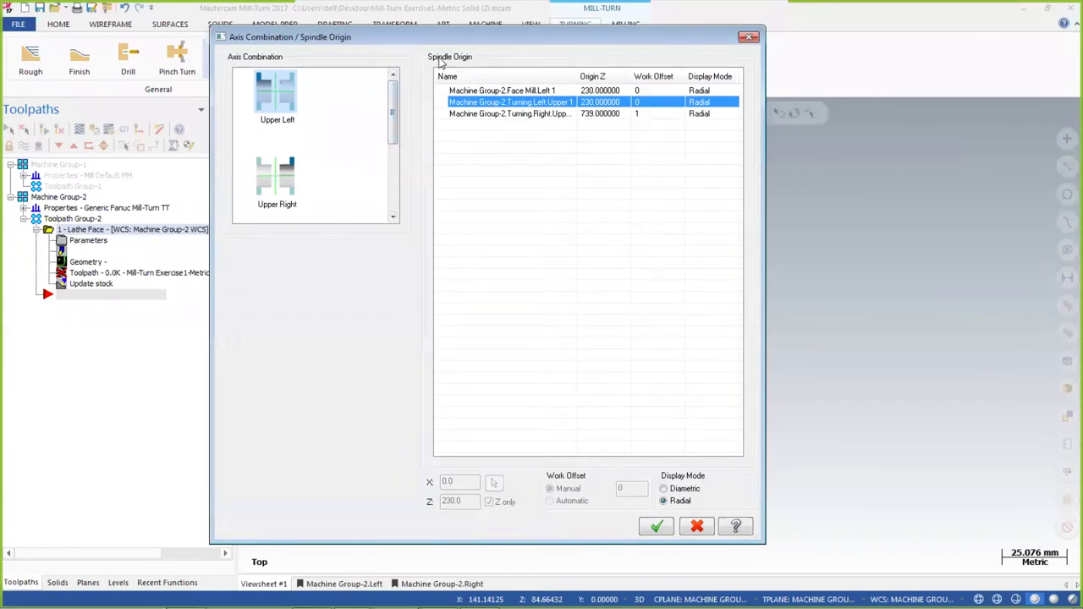
left_click_drag(440, 36, 407, 17)
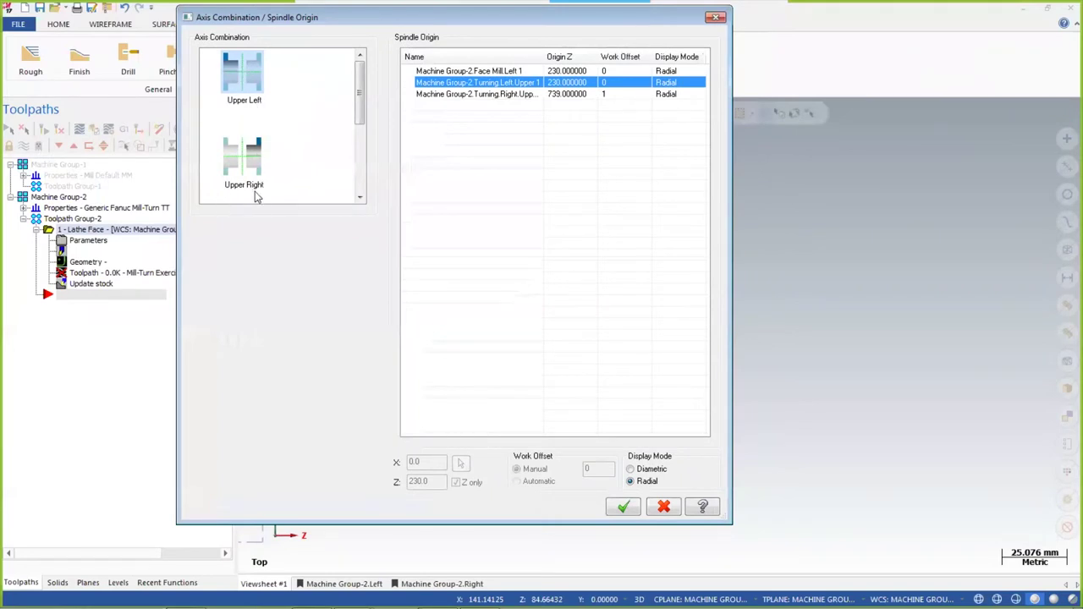
scroll(362, 133, "down", 2)
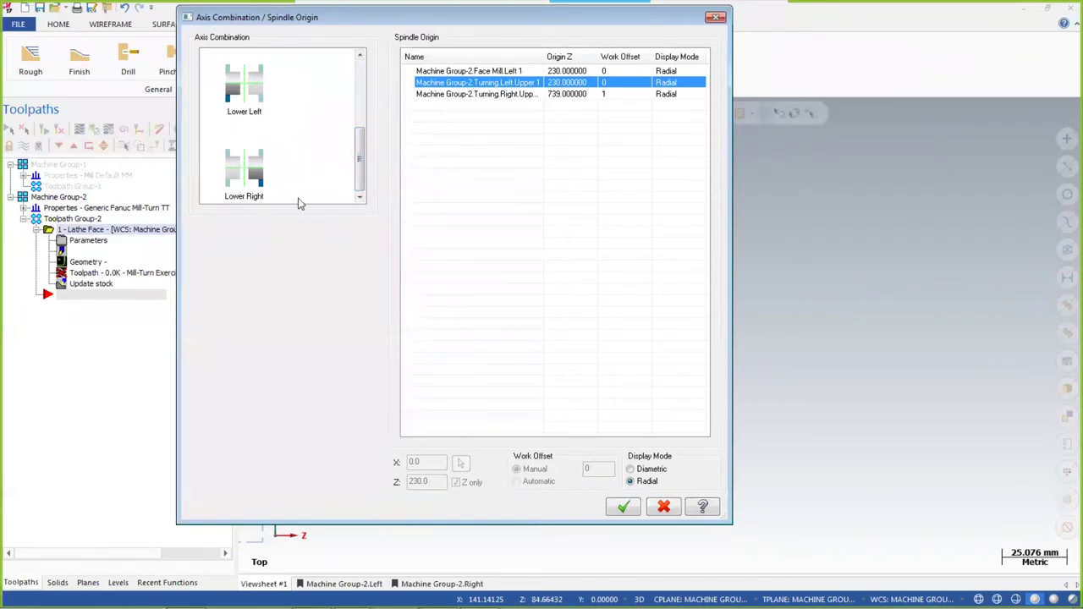
mouse_move(359, 170)
left_mouse_down()
mouse_move(364, 90)
mouse_move(356, 157)
left_mouse_up()
left_click_drag(361, 161, 362, 77)
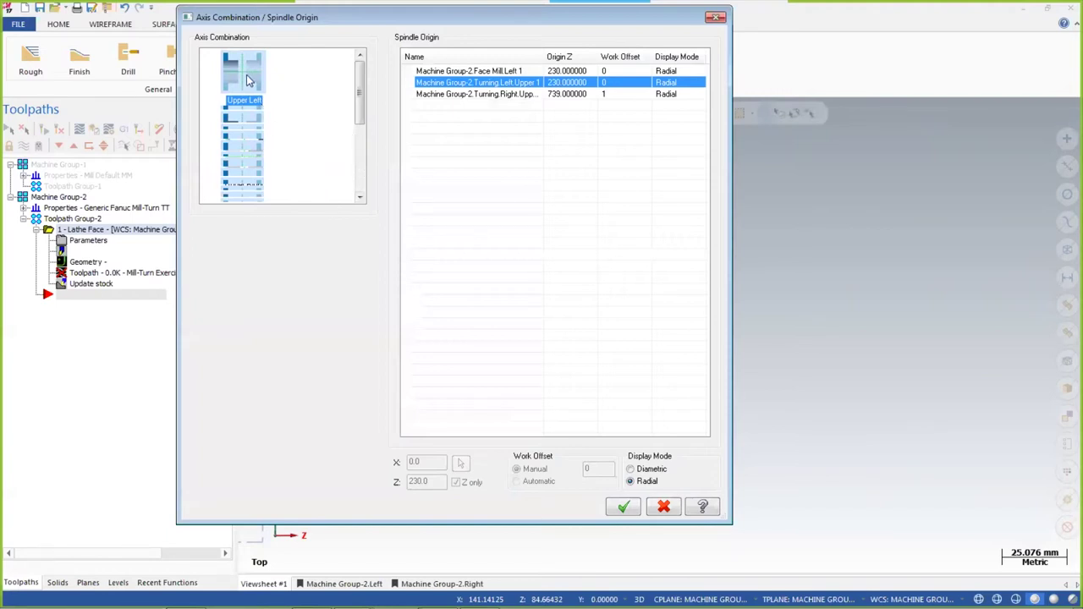
left_click(618, 511)
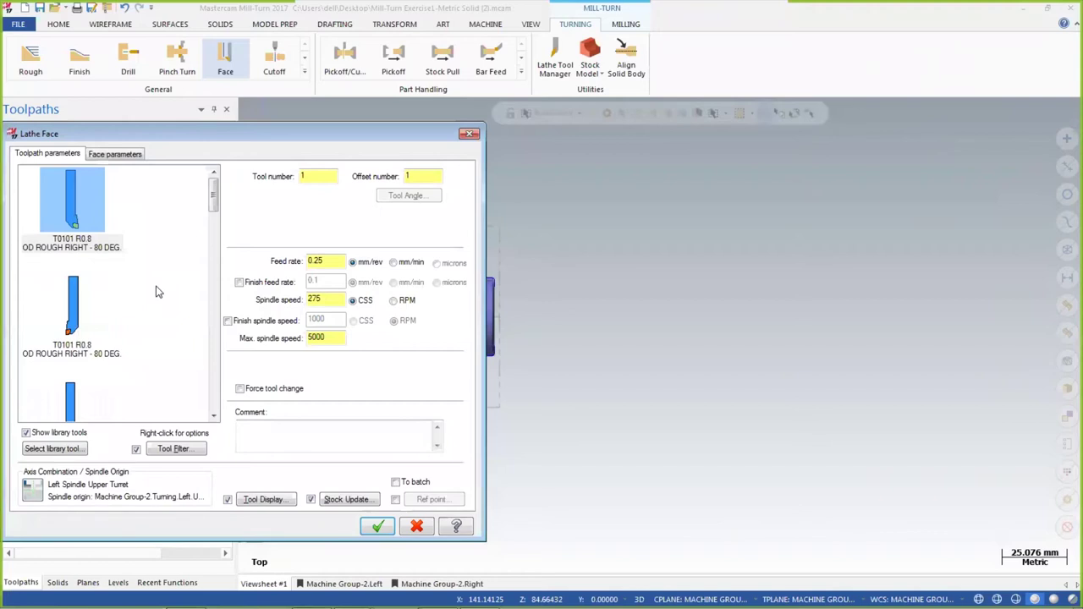
Browse the library tools and select the second T0101 R0.8 OD ROUGH RIGHT - 80 DEG. tool for facing
scroll(139, 295, "down", 3)
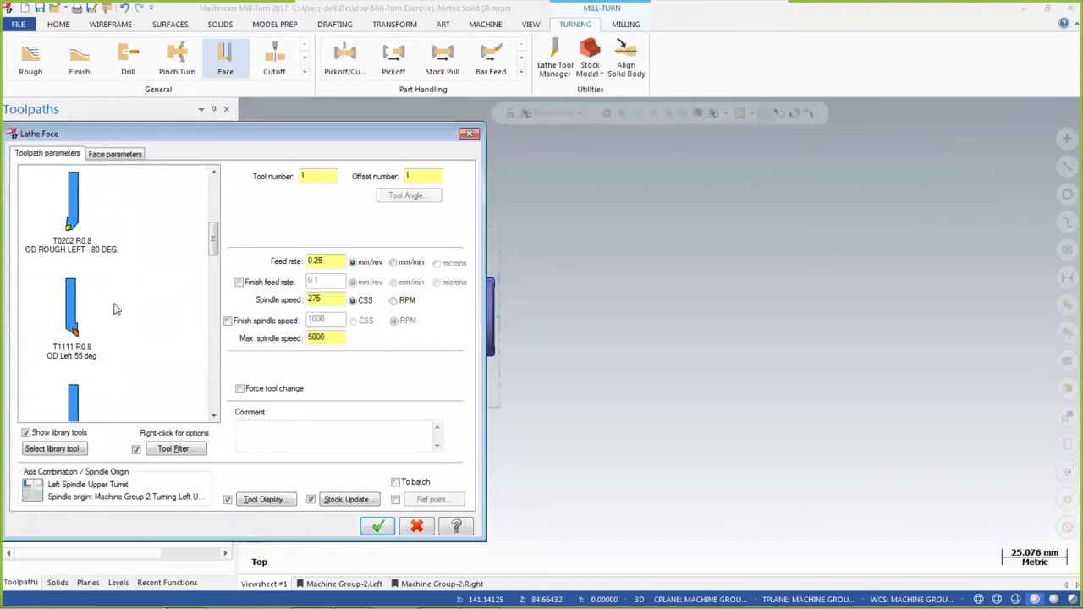
mouse_move(116, 310)
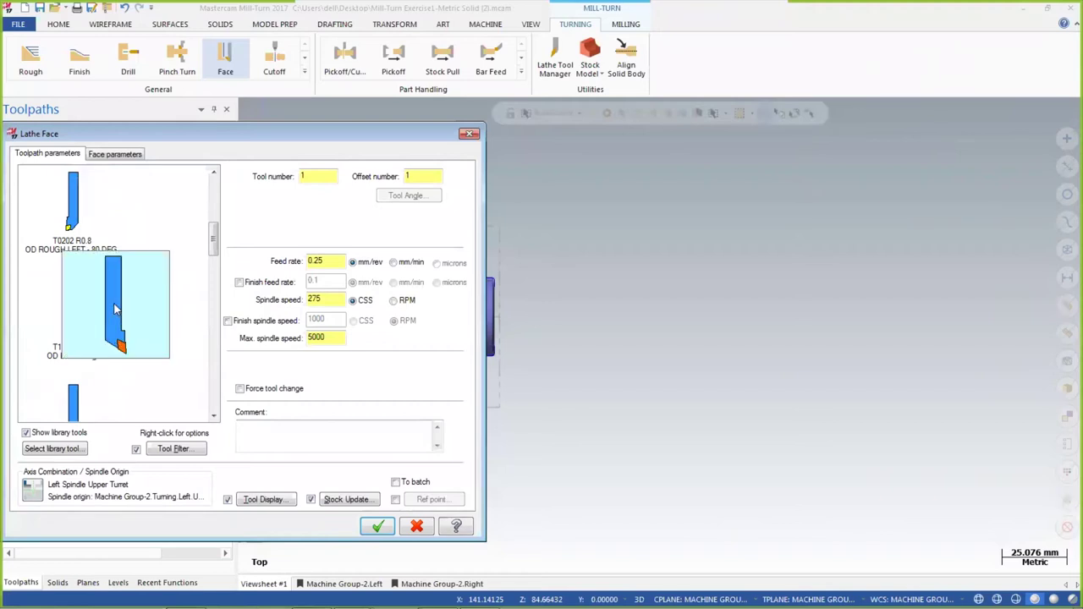
left_click_drag(213, 241, 211, 191)
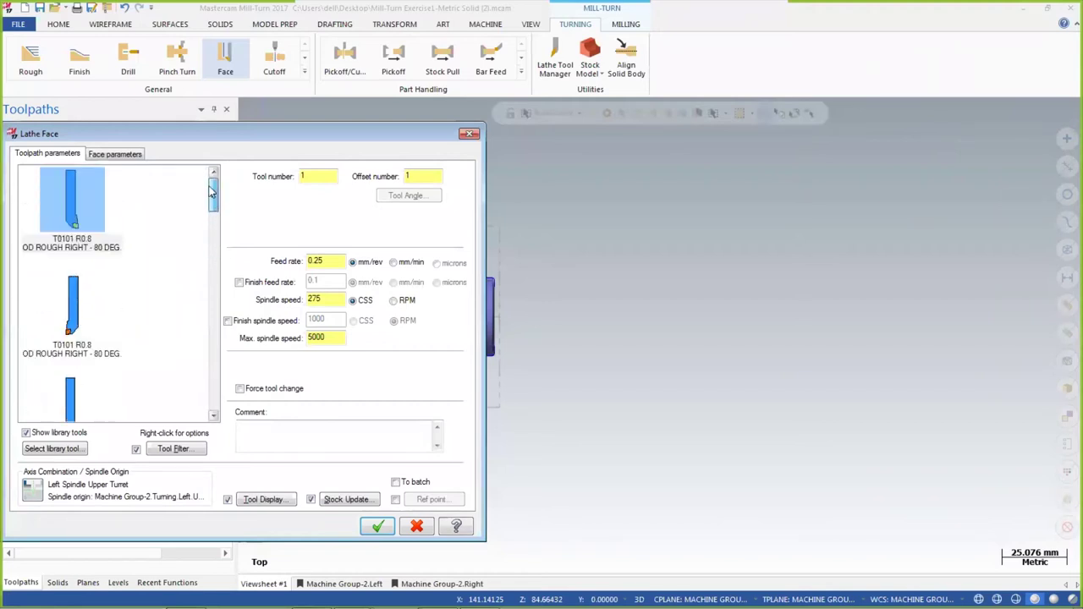
left_click(64, 306)
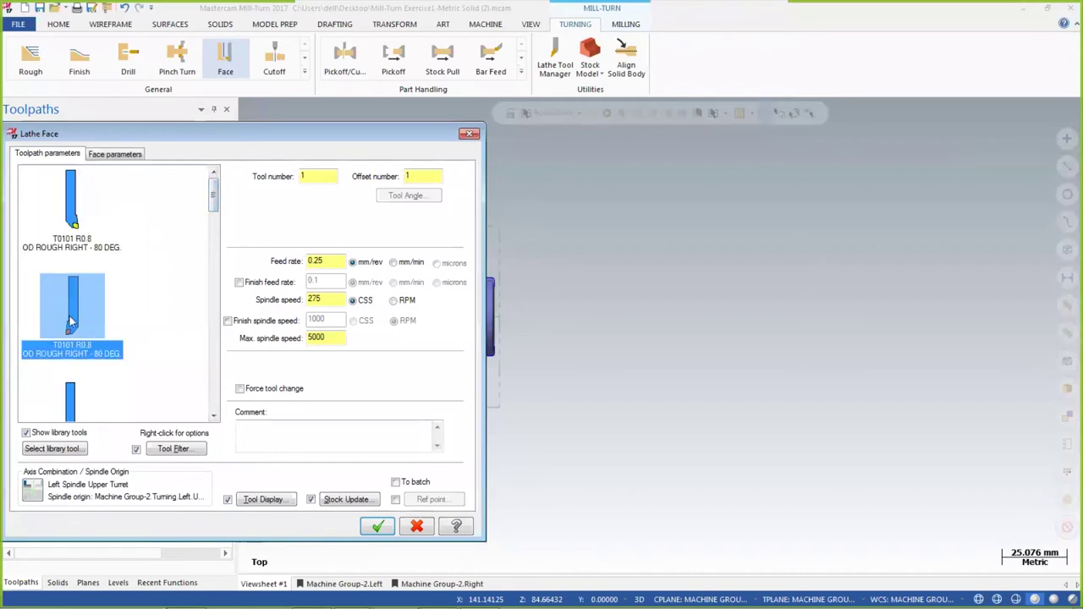
scroll(138, 283, "down", 1)
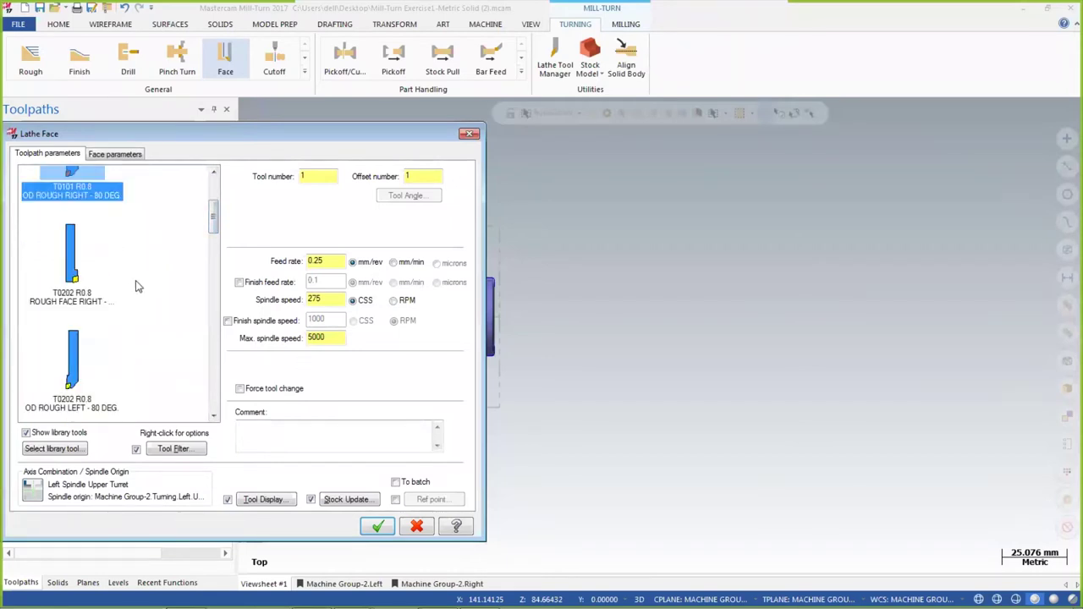
scroll(125, 258, "up", 1)
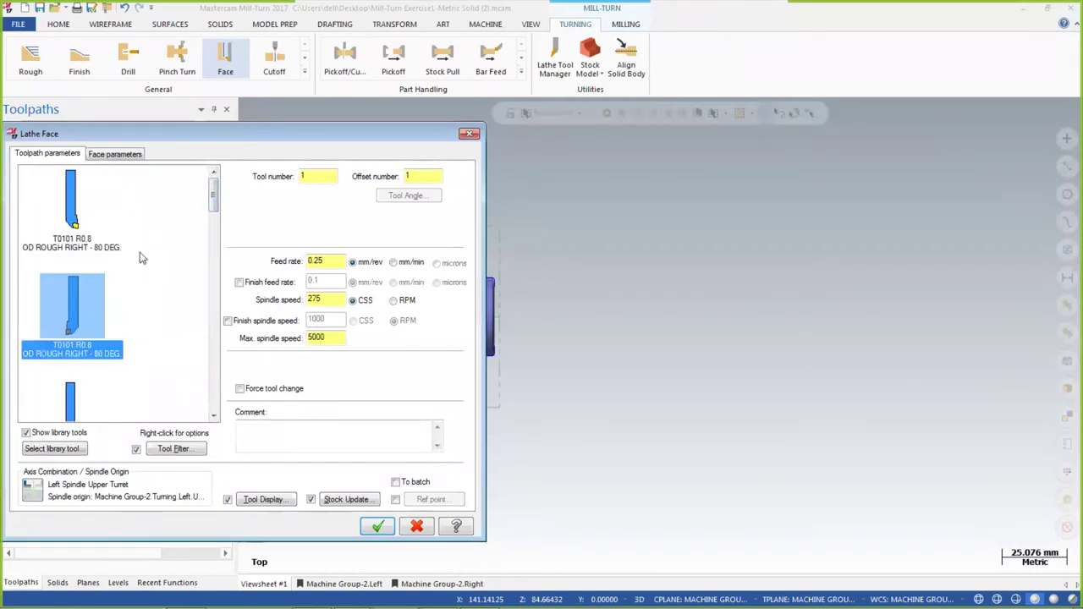
Enable a finish feed rate of 0.1 mm/rev and a finish spindle speed of 1000 RPM for the facing operation
left_click(238, 282)
left_click(230, 324)
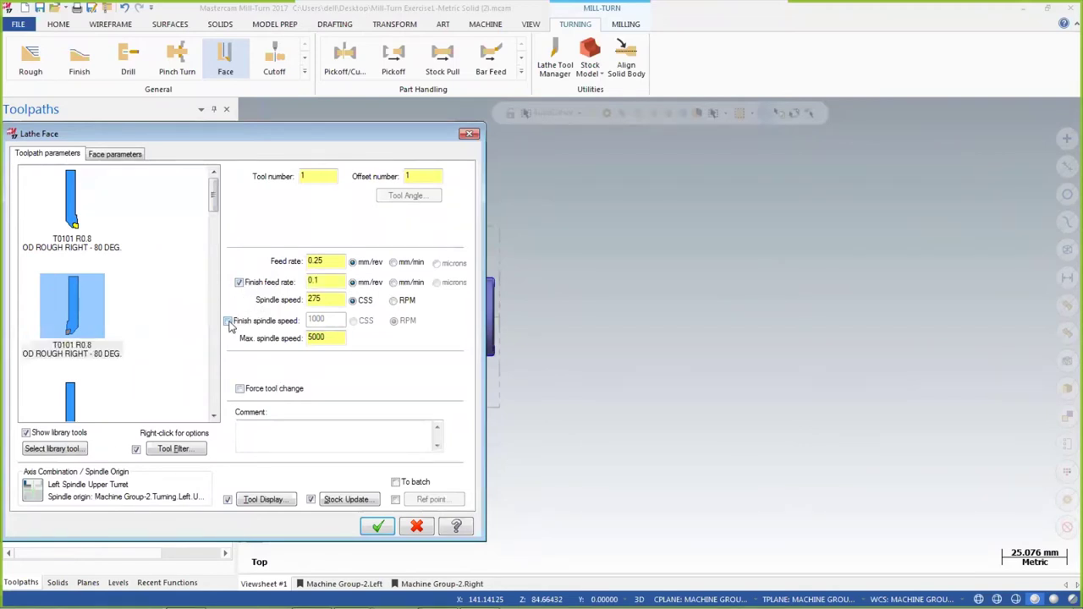
left_click(228, 321)
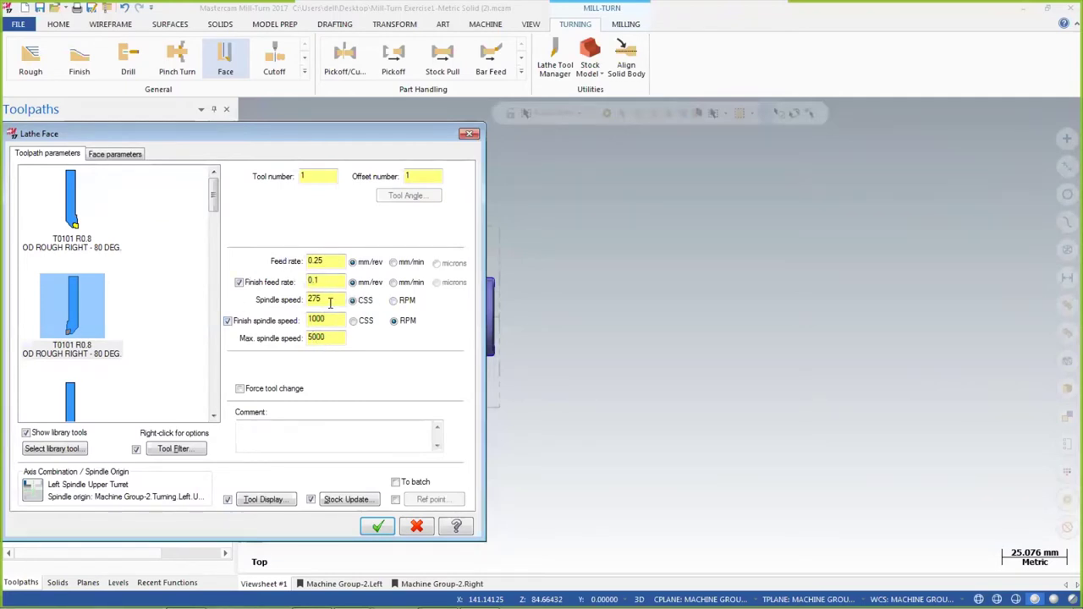
Enable a rough stepover of 1 mm in the face parameters and accept the facing operation to generate its toolpath
left_click(116, 155)
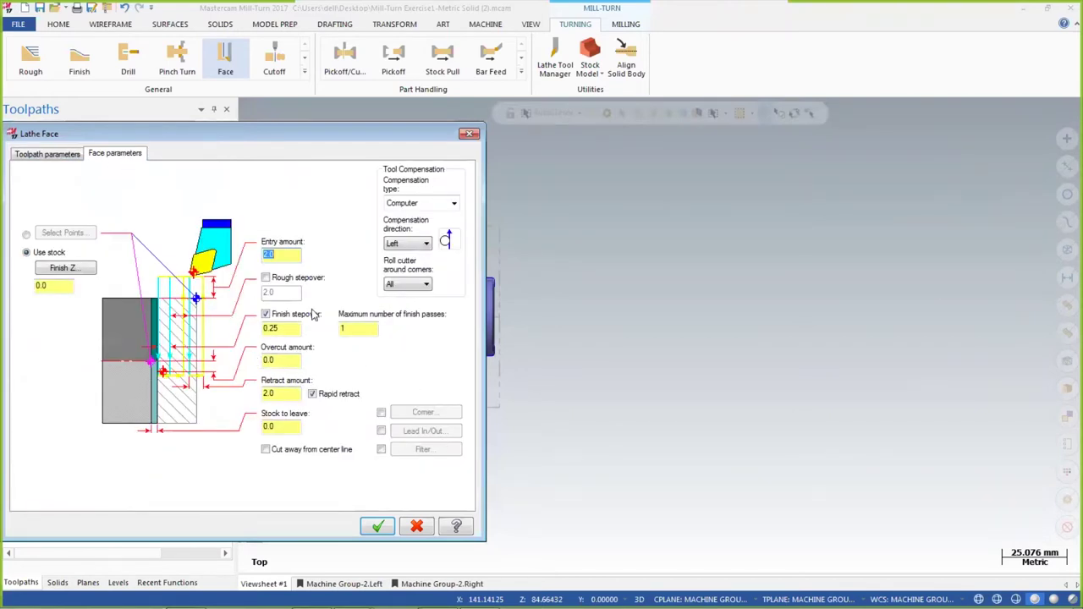
left_click(266, 278)
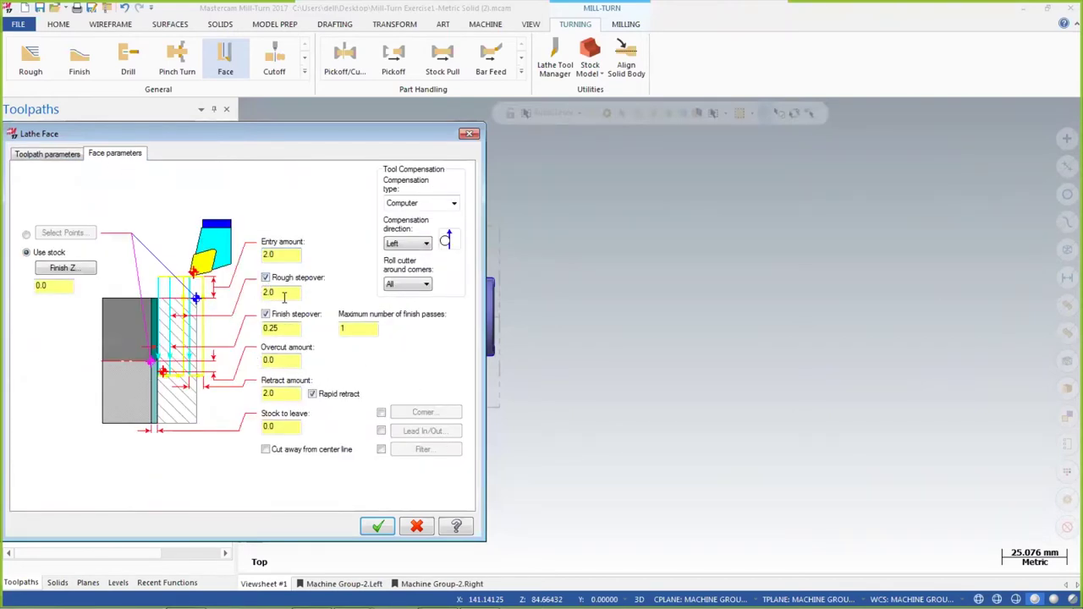
left_click_drag(285, 295, 263, 293)
type("1")
key("Return")
left_click_drag(287, 328, 265, 330)
left_click(280, 394)
left_click(378, 527)
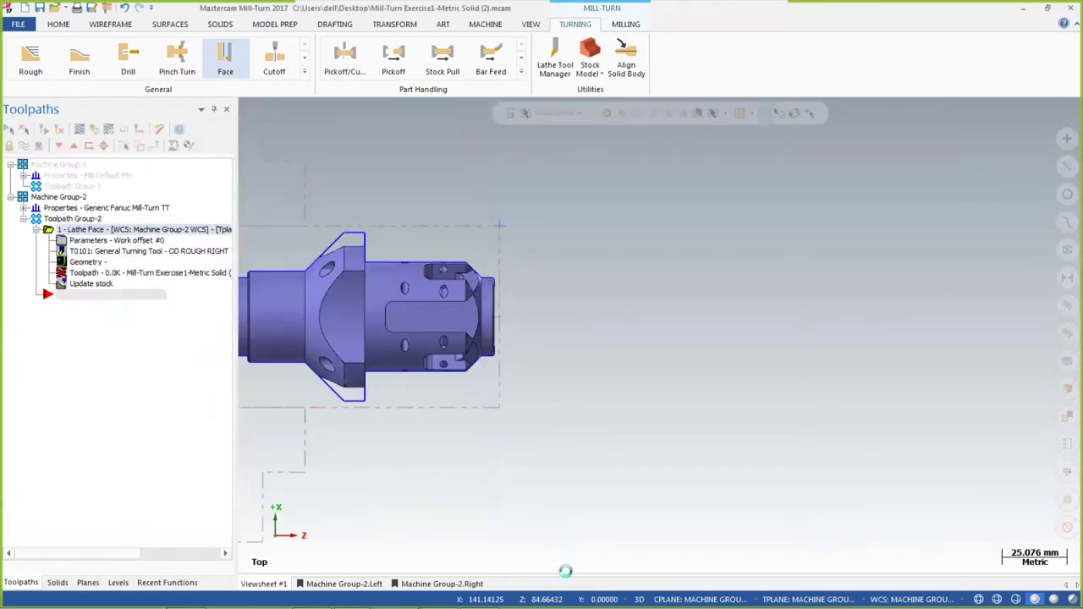
Check the facing toolpath at the part's front end and hide its display
scroll(508, 237, "up", 4)
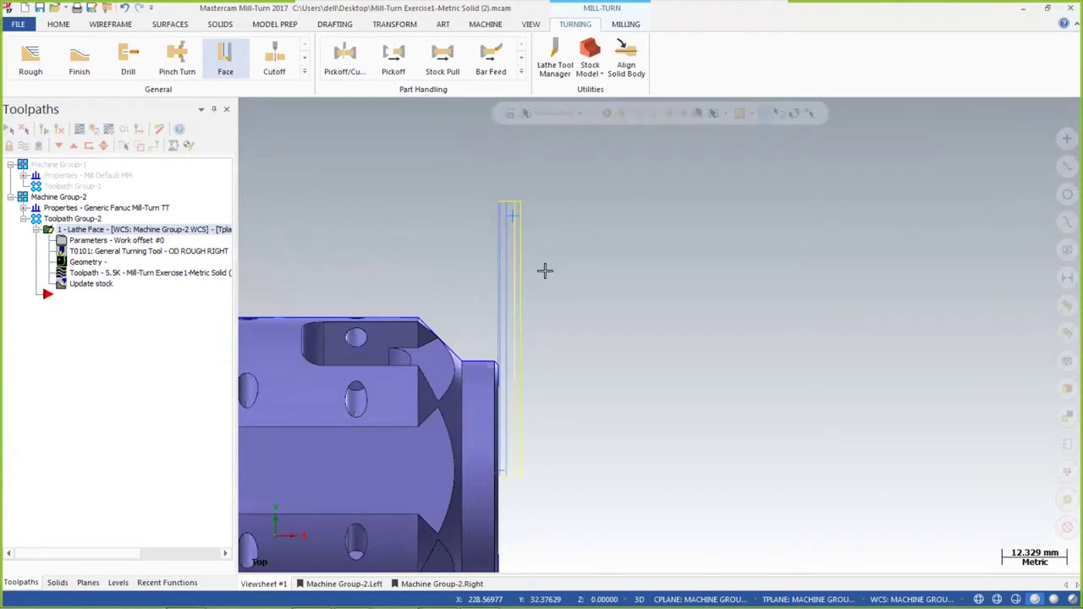
scroll(545, 271, "down", 4)
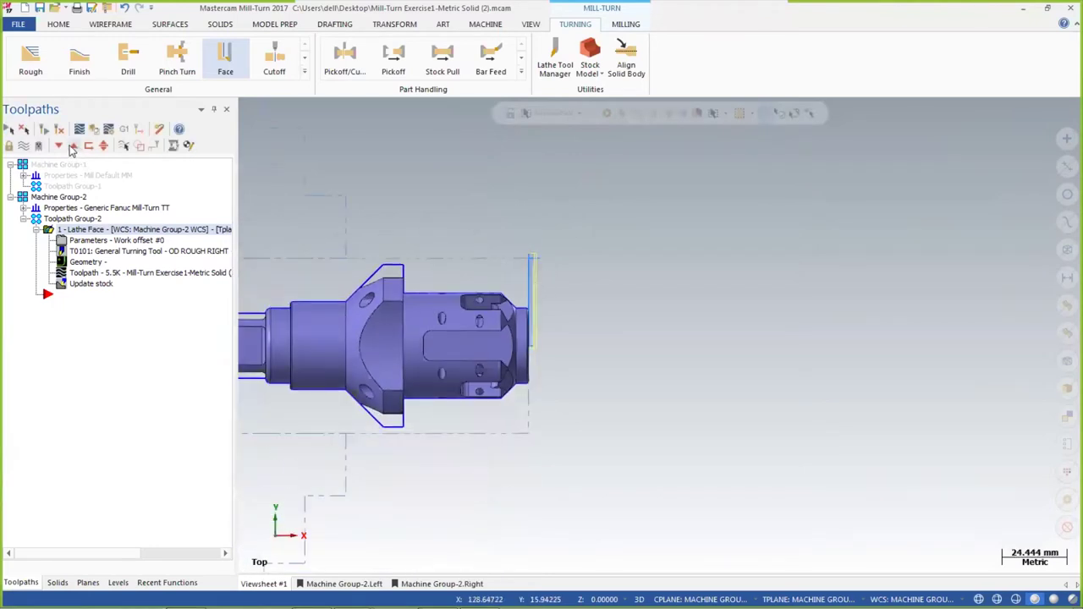
left_click(24, 146)
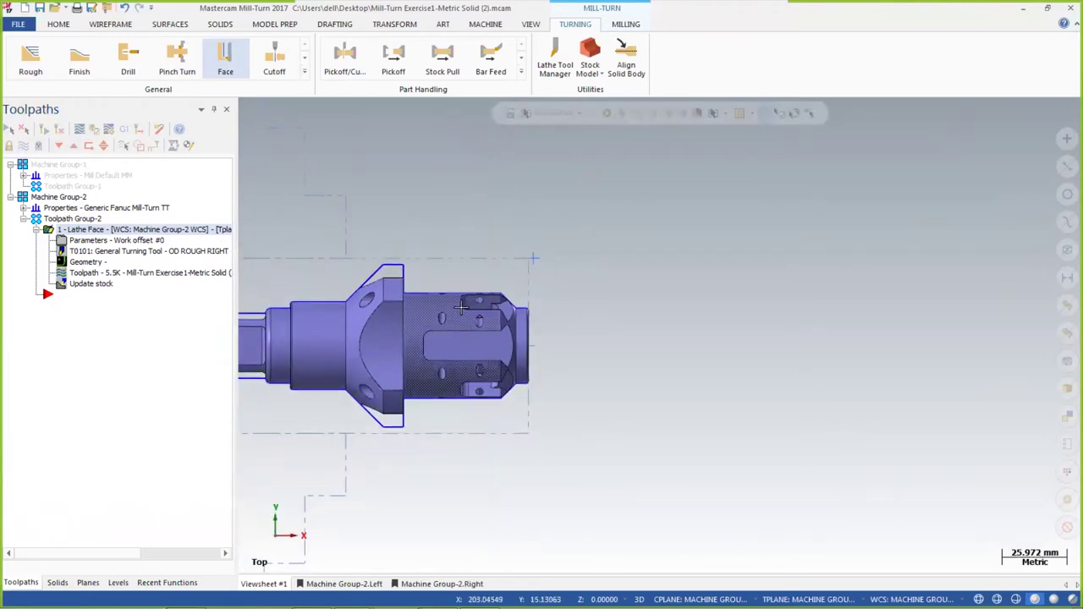
Start a lathe Drill operation for the part's front bore and browse the library drills offered for the upper turret
scroll(533, 304, "up", 1)
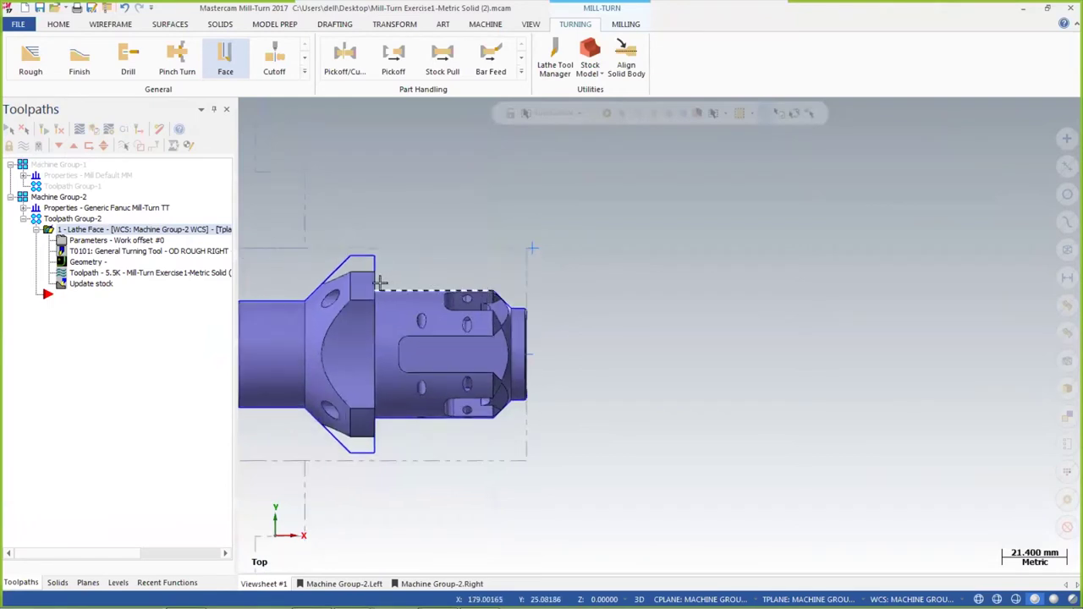
middle_click_drag(576, 293, 615, 339)
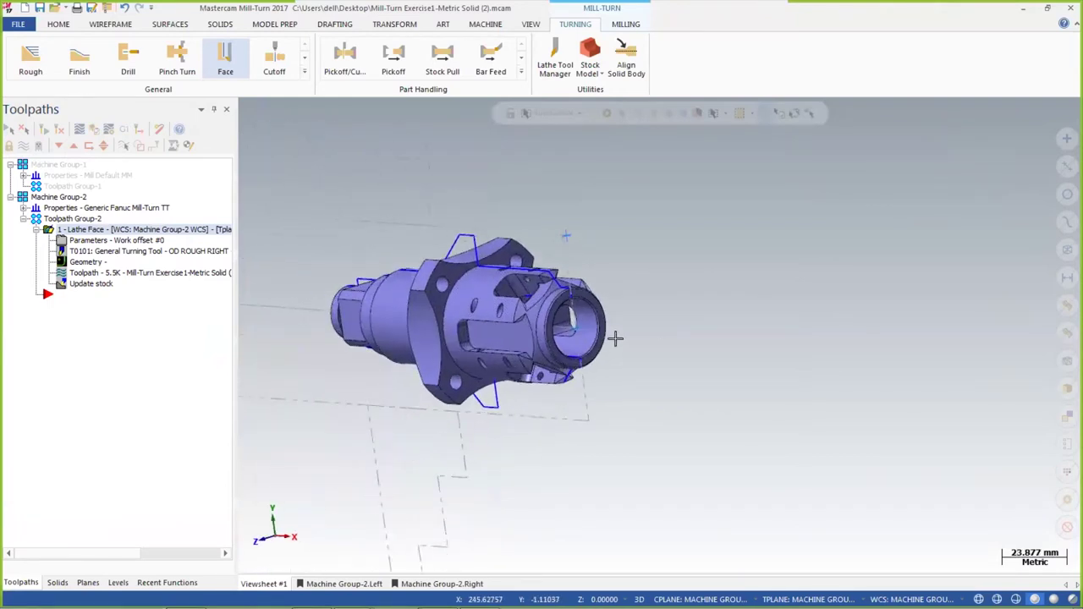
scroll(615, 339, "up", 3)
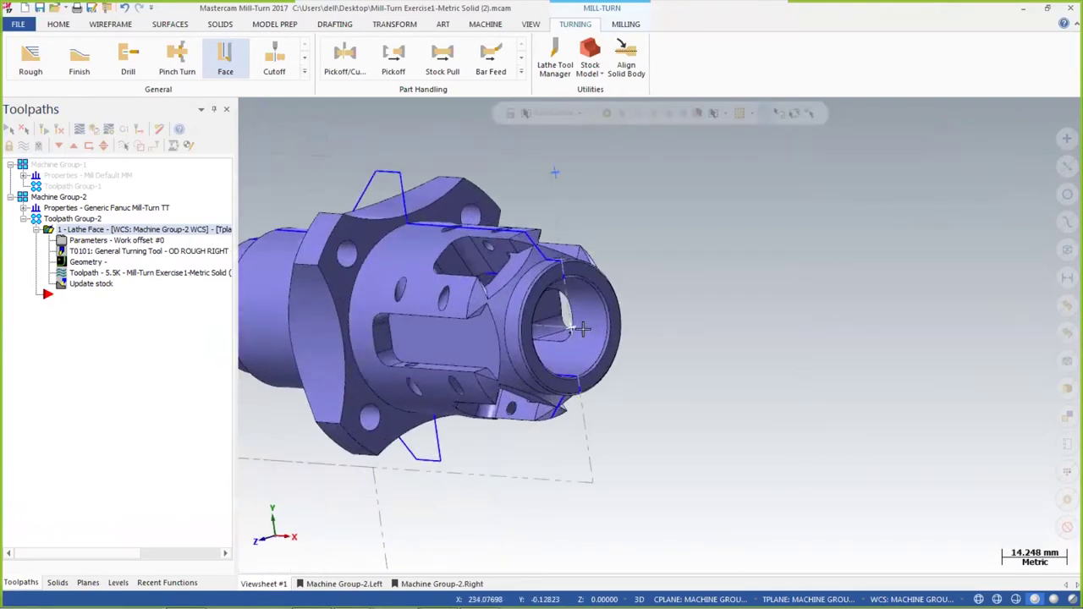
right_click(652, 237)
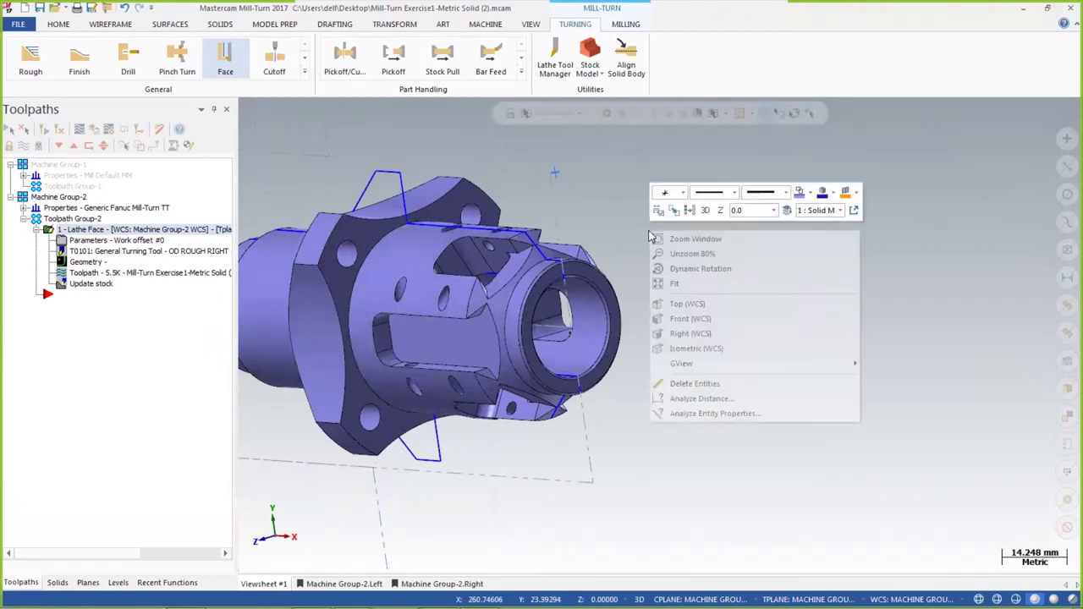
left_click(688, 305)
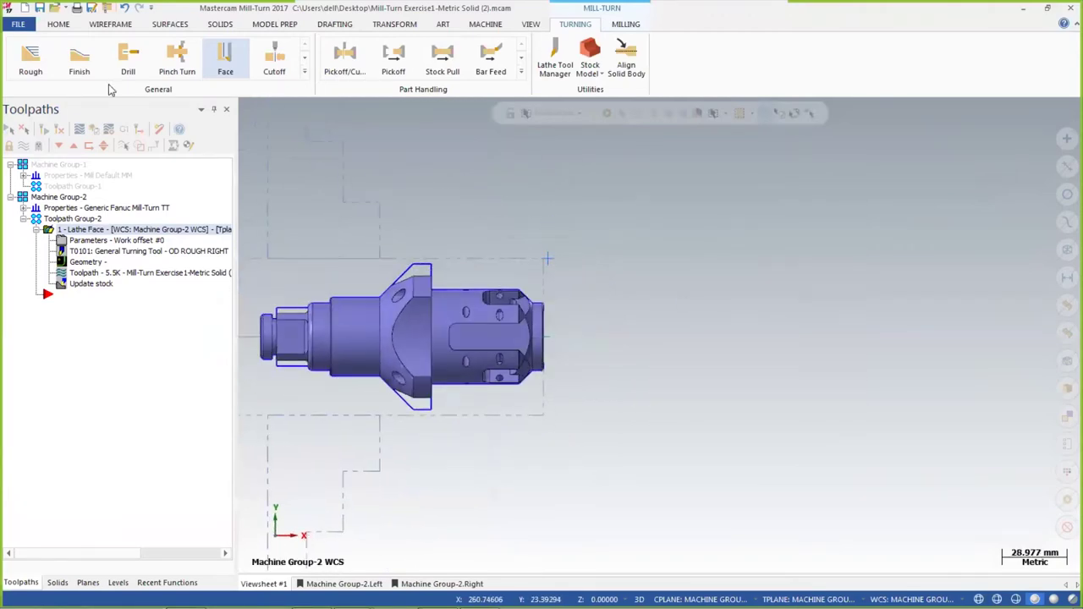
left_click(128, 57)
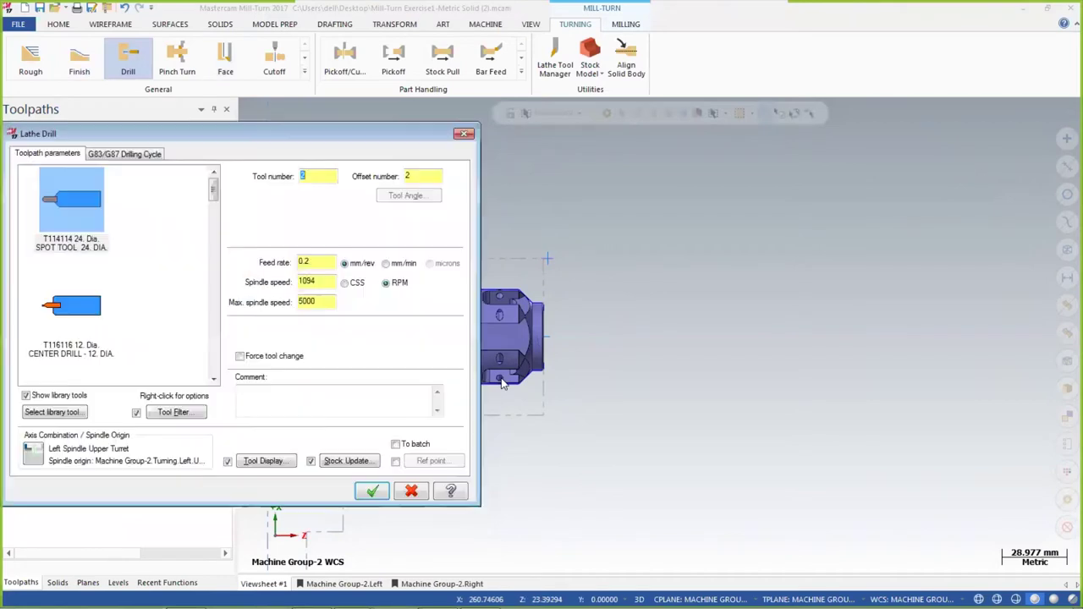
left_click(214, 380)
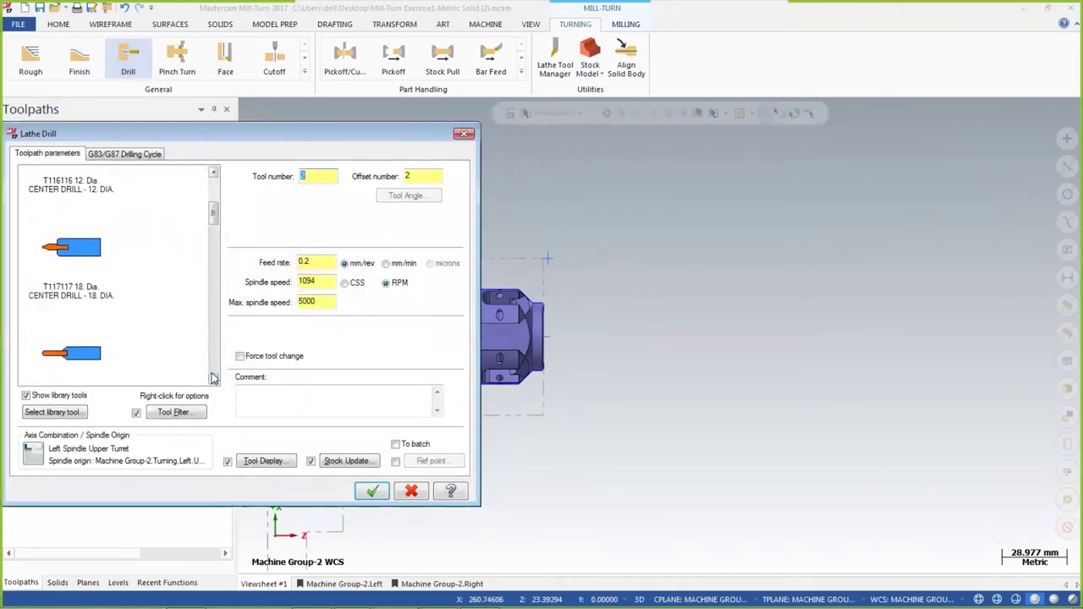
left_click(214, 380)
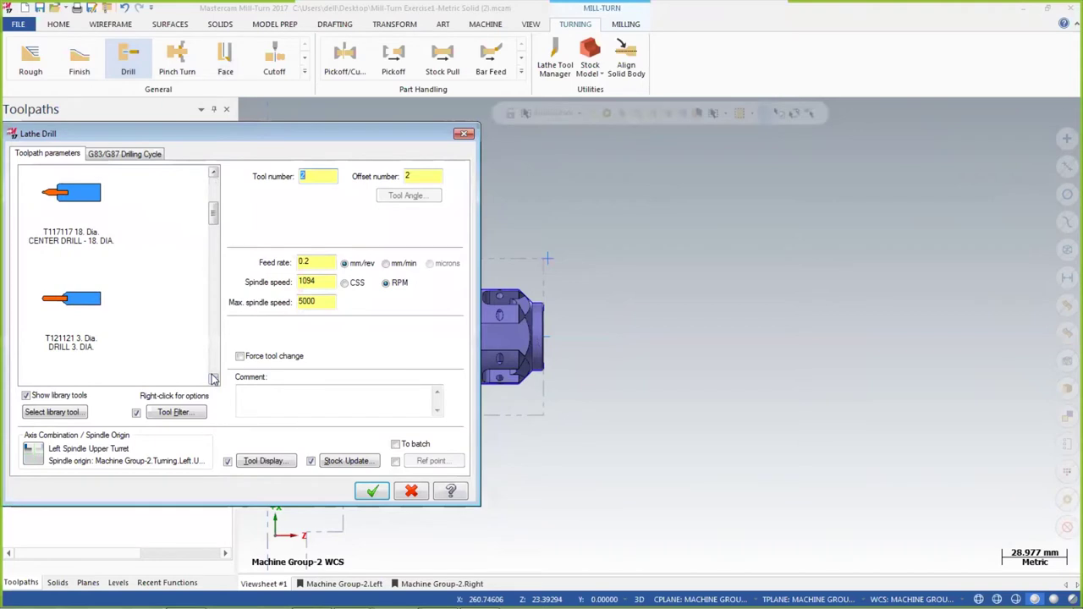
left_click(214, 380)
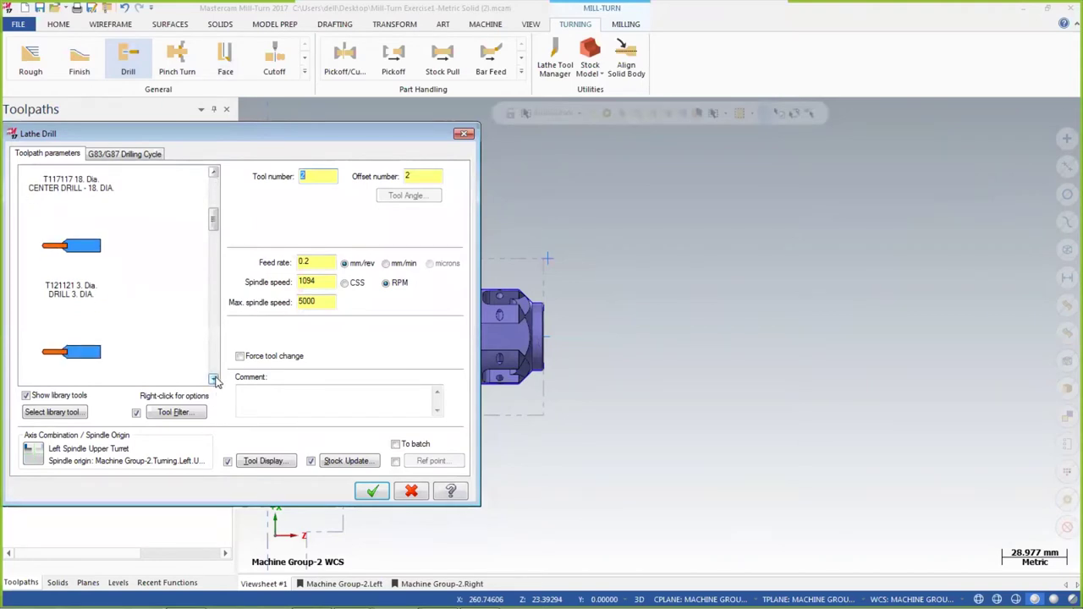
left_click(214, 380)
left_click(215, 380)
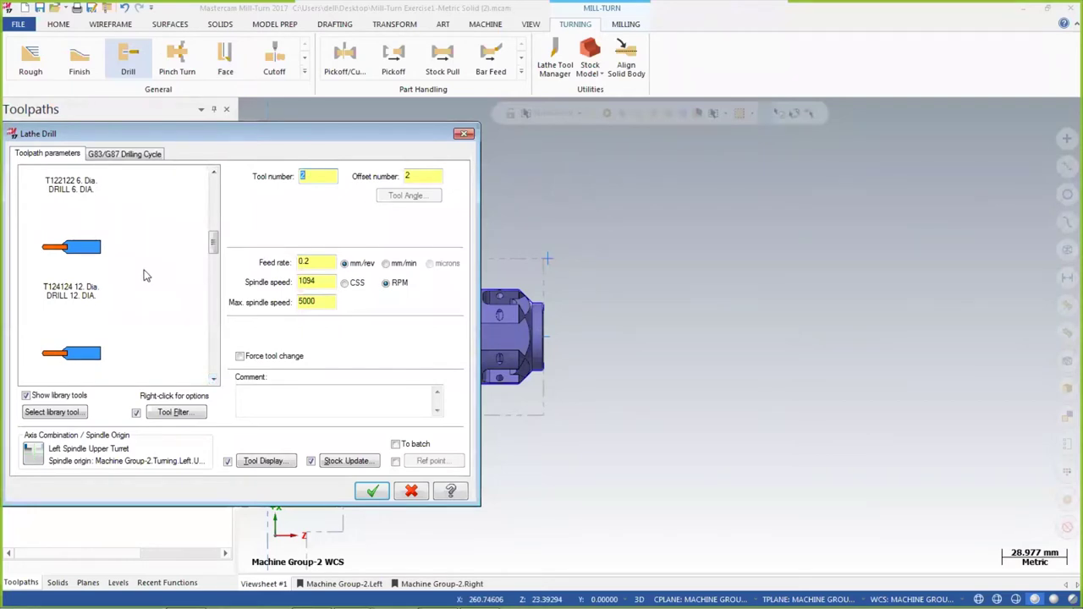
Set the drill operation's axis combination to Lower Left with the Turning Left Lower 1 spindle origin
left_click(34, 455)
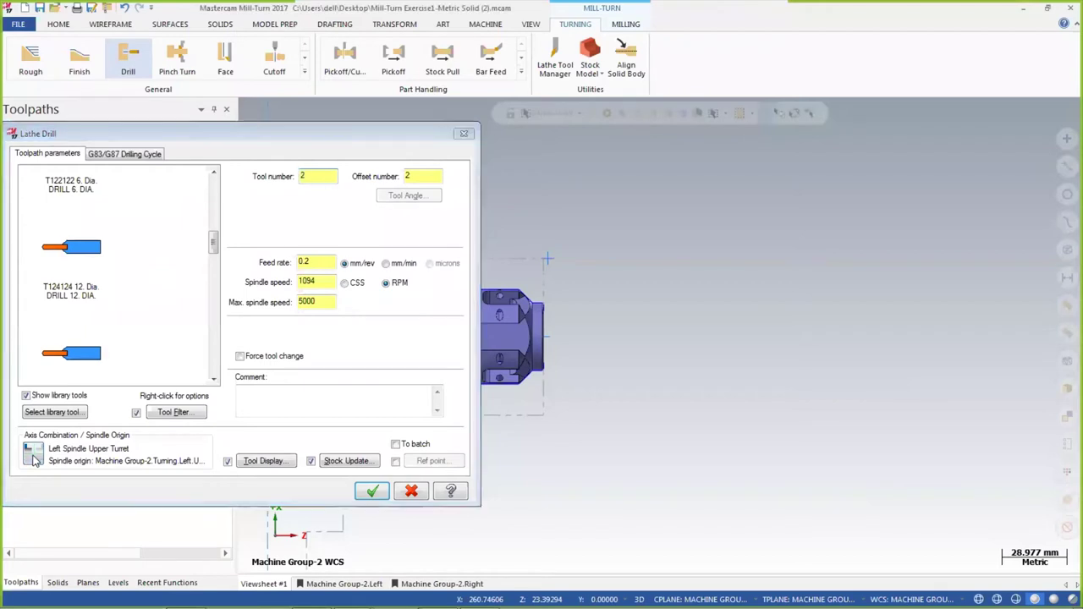
scroll(352, 91, "down", 3)
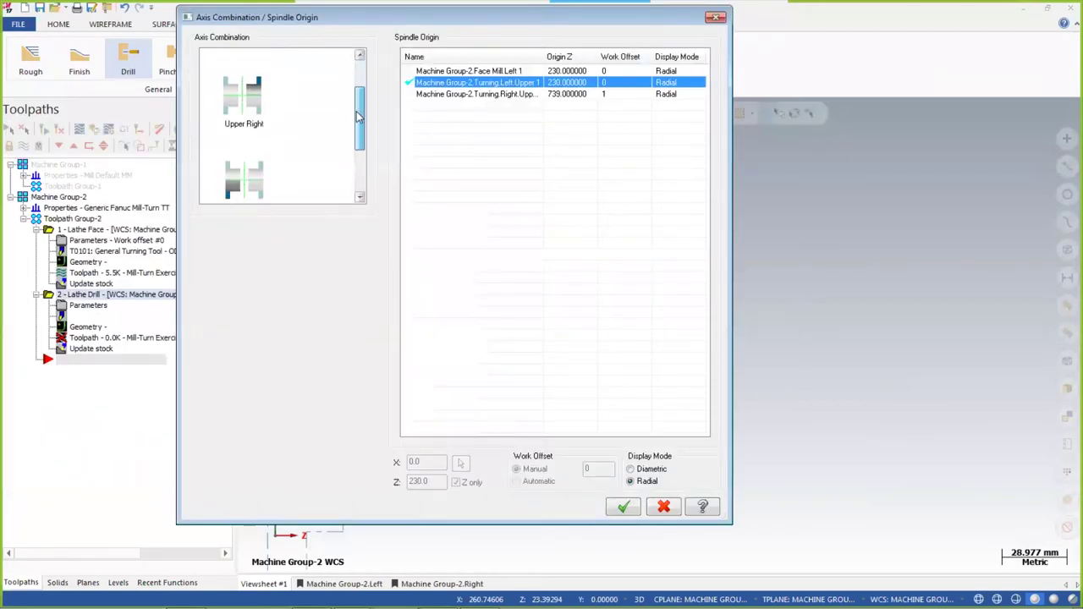
left_click(240, 97)
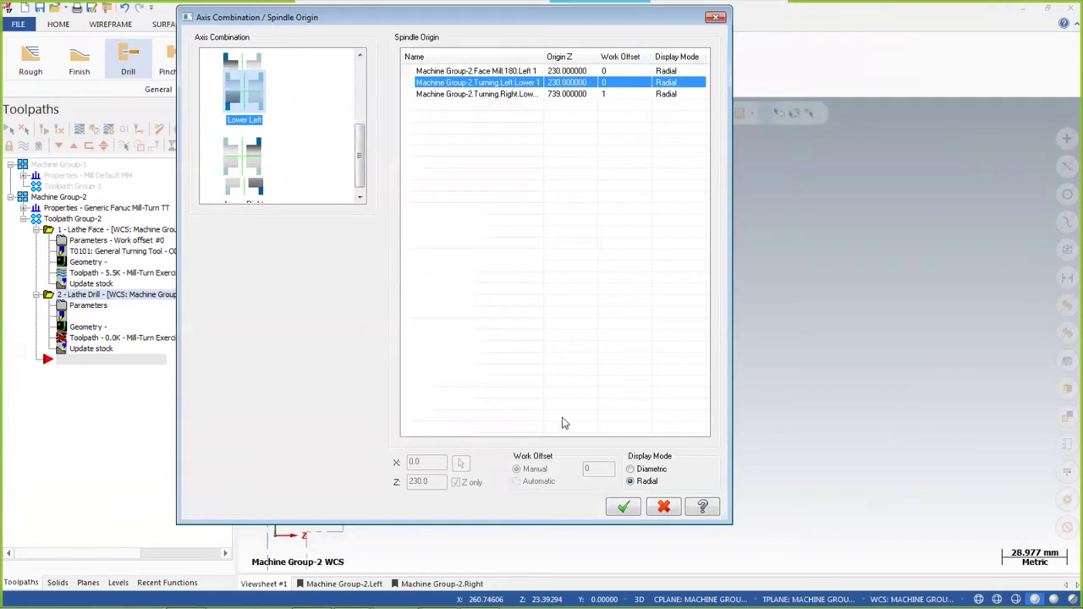
left_click(623, 507)
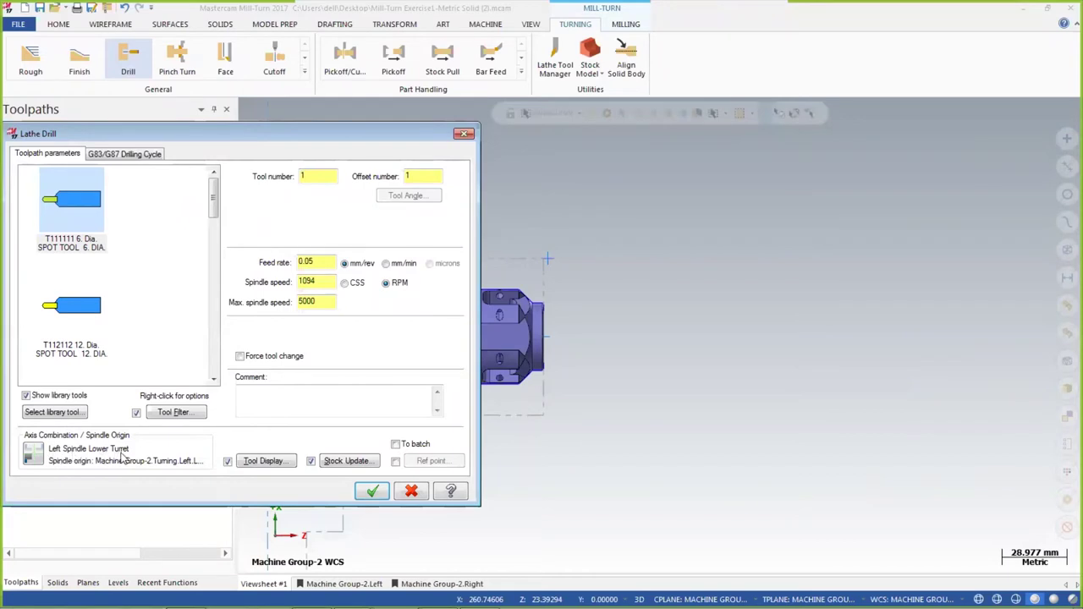
Select the T123123 9 mm drill from the library tools and open the drilling cycle parameters
scroll(79, 220, "down", 2)
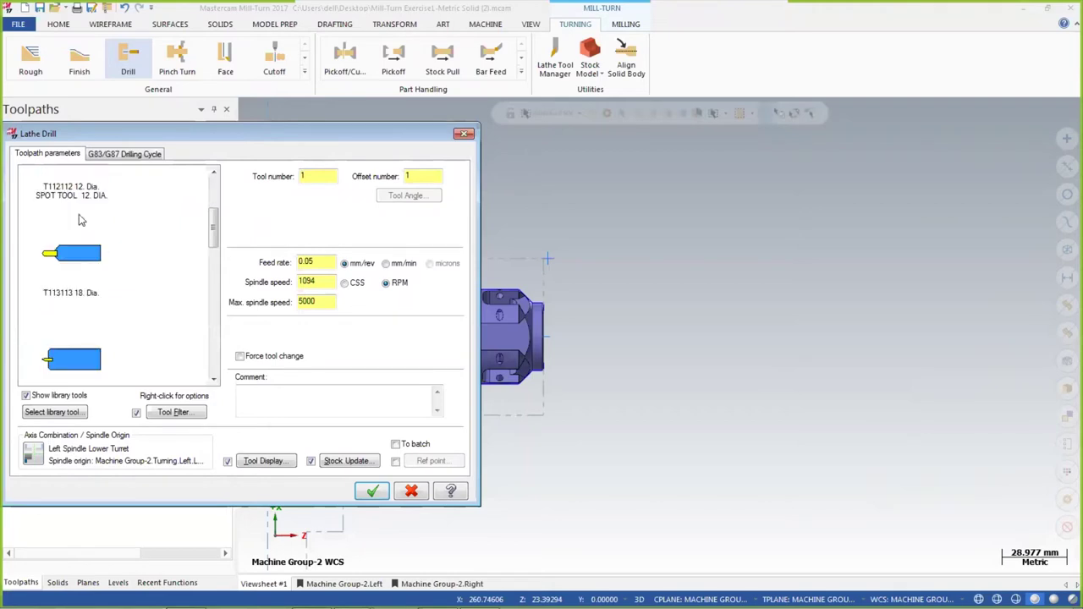
scroll(78, 220, "down", 2)
scroll(79, 220, "down", 2)
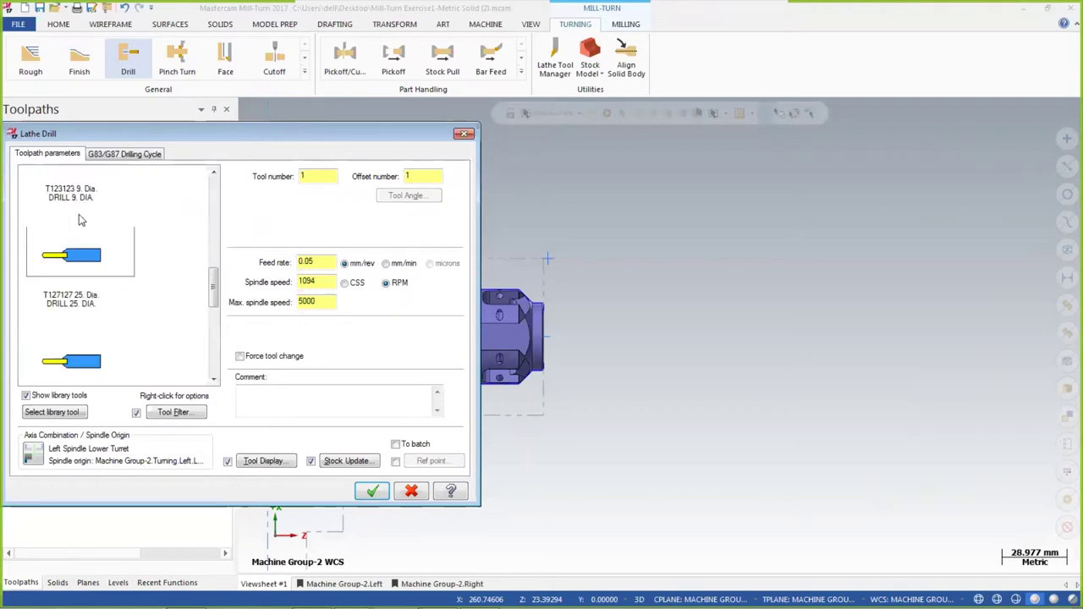
scroll(156, 312, "up", 2)
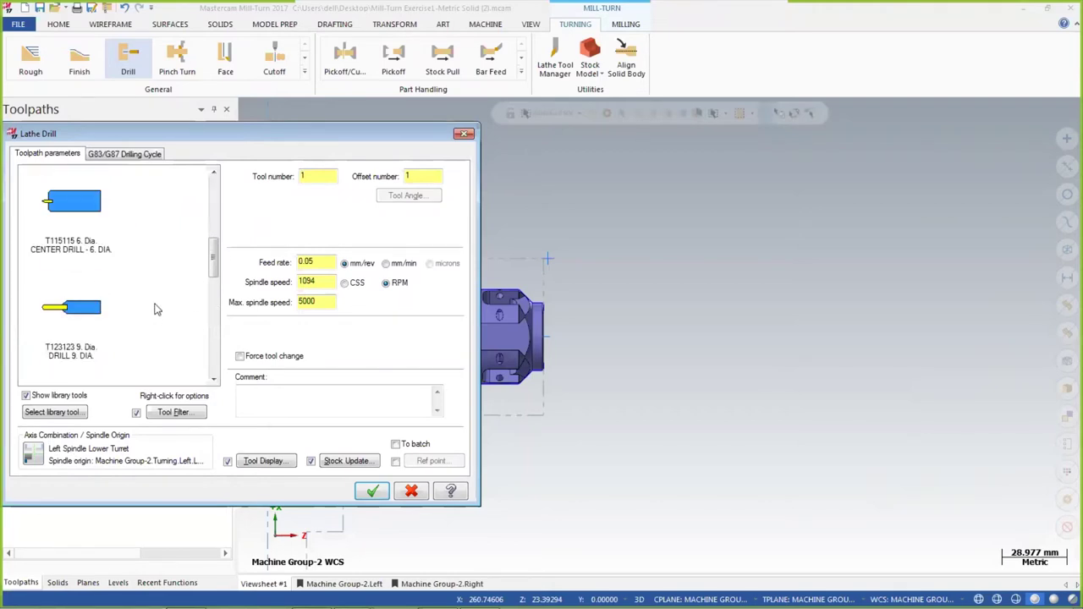
left_click(83, 315)
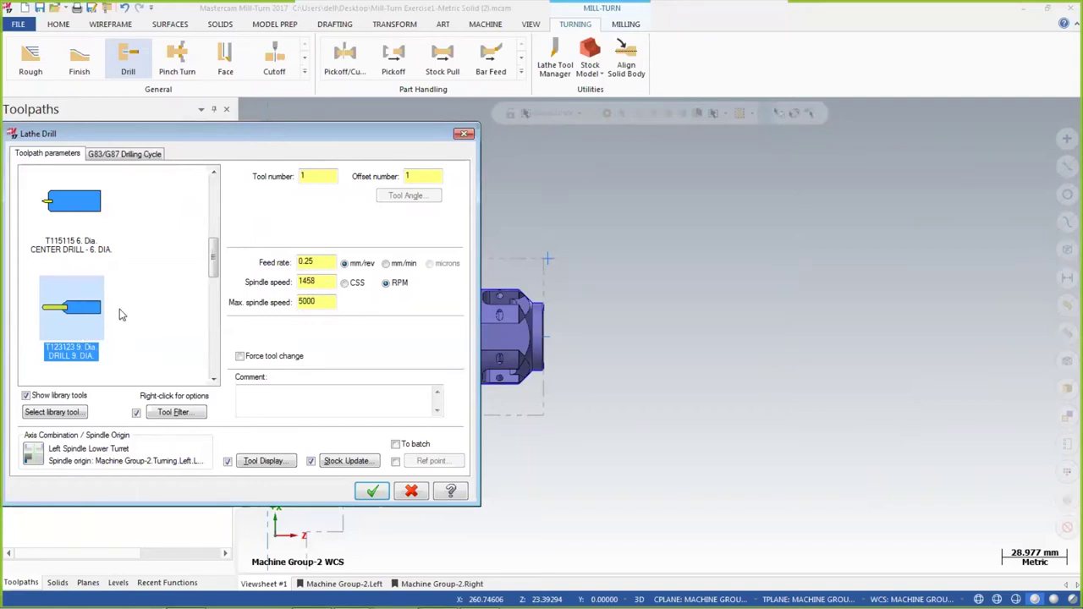
mouse_move(119, 312)
left_click(134, 156)
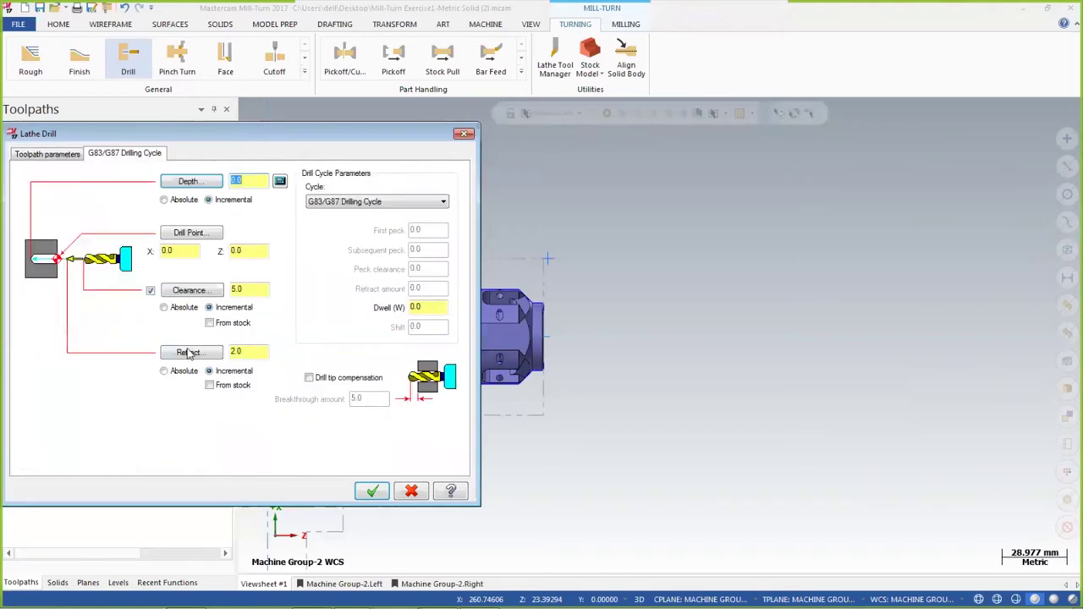
Pick the drill depth from the centre point at the bottom of the part's front bore
left_click(186, 185)
scroll(626, 326, "up", 3)
middle_click_drag(601, 321, 516, 423)
scroll(517, 423, "up", 4)
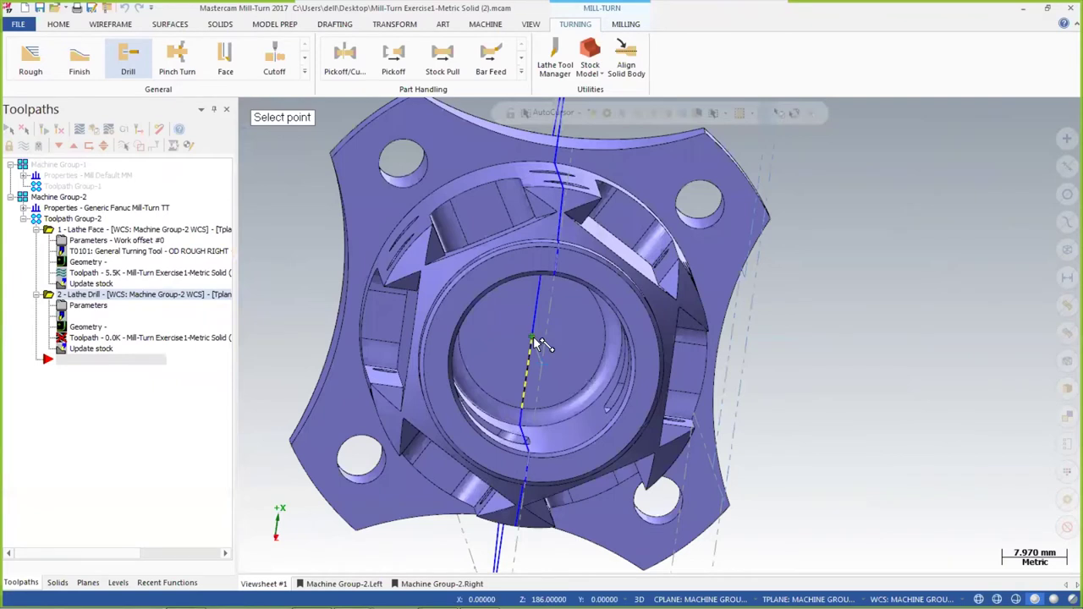
left_click(534, 341)
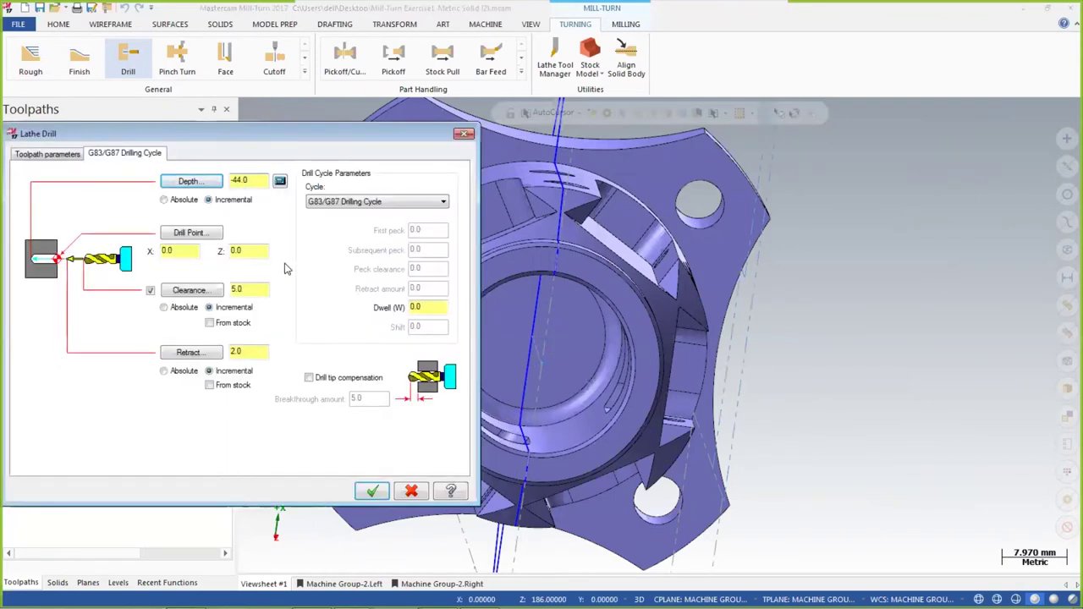
Set the drill depth to -20 mm with the G83/G87 Pecking Cycle and accept the operation to generate its toolpath
double_click(241, 178)
type("-20")
key("Return")
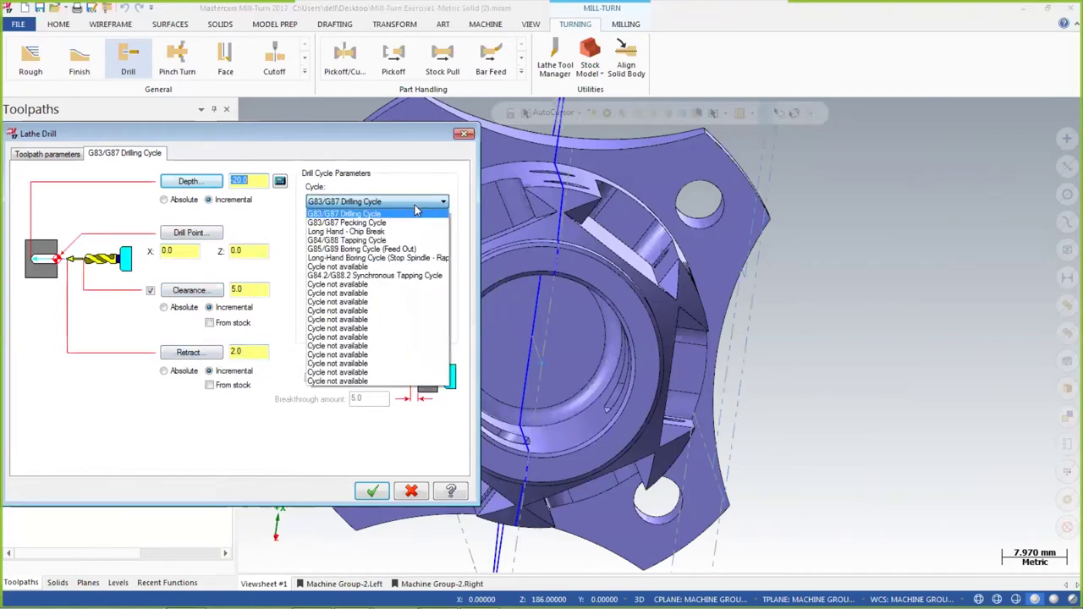
left_click(415, 208)
left_click(385, 222)
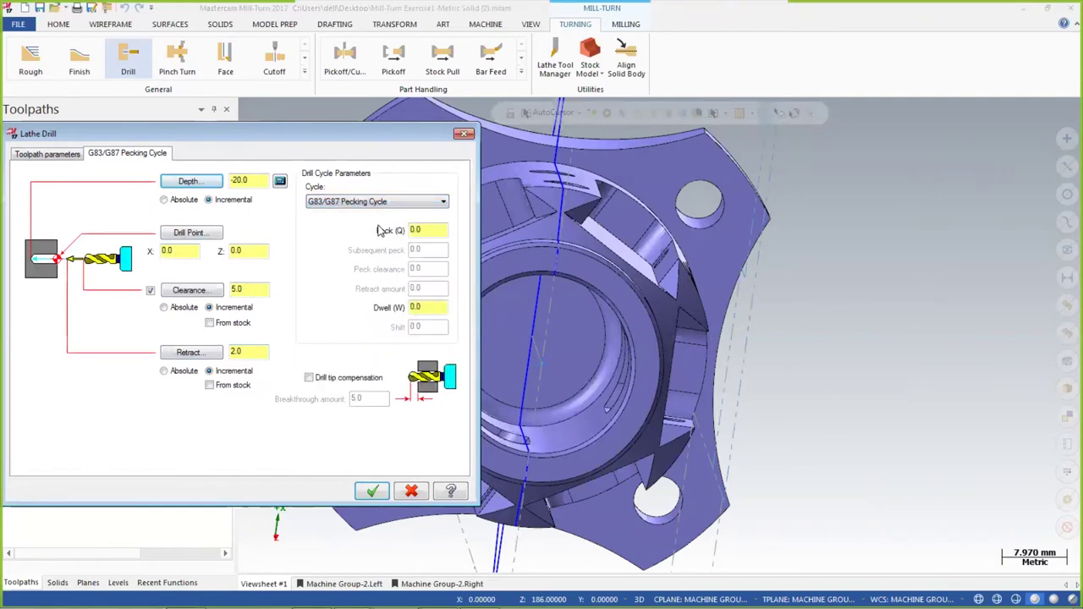
left_click_drag(428, 229, 414, 230)
left_click(368, 494)
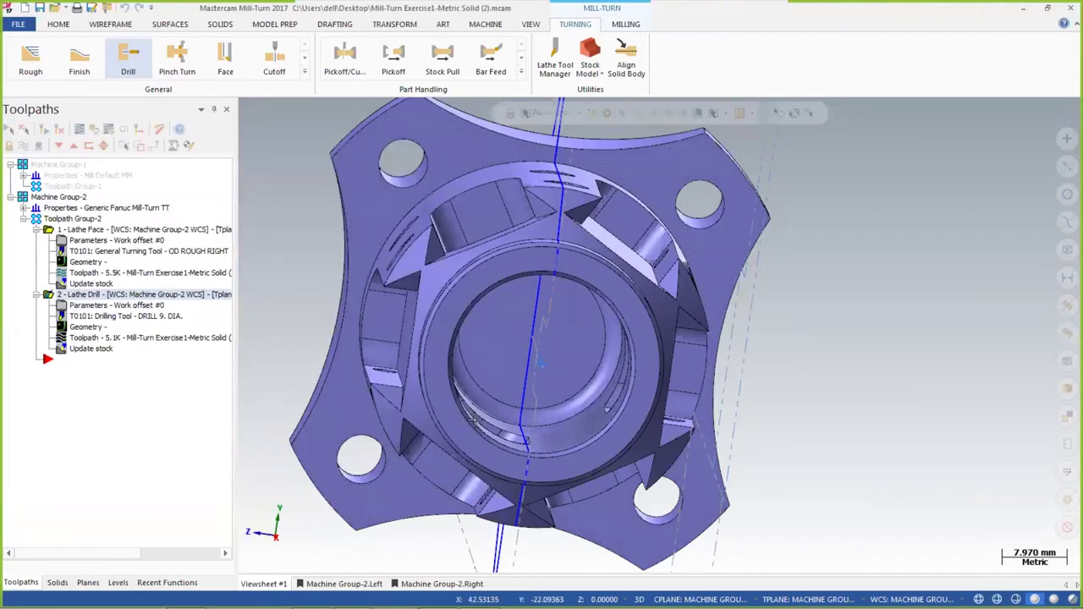
Return the part to the Top view and start a lathe Rough operation
middle_click_drag(366, 499, 683, 209)
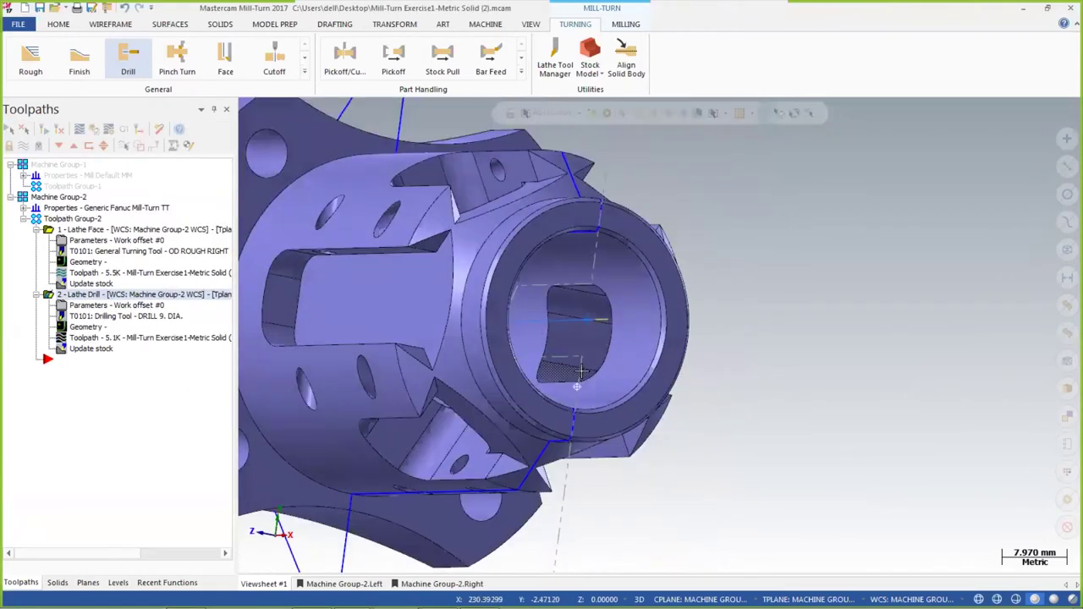
right_click(708, 157)
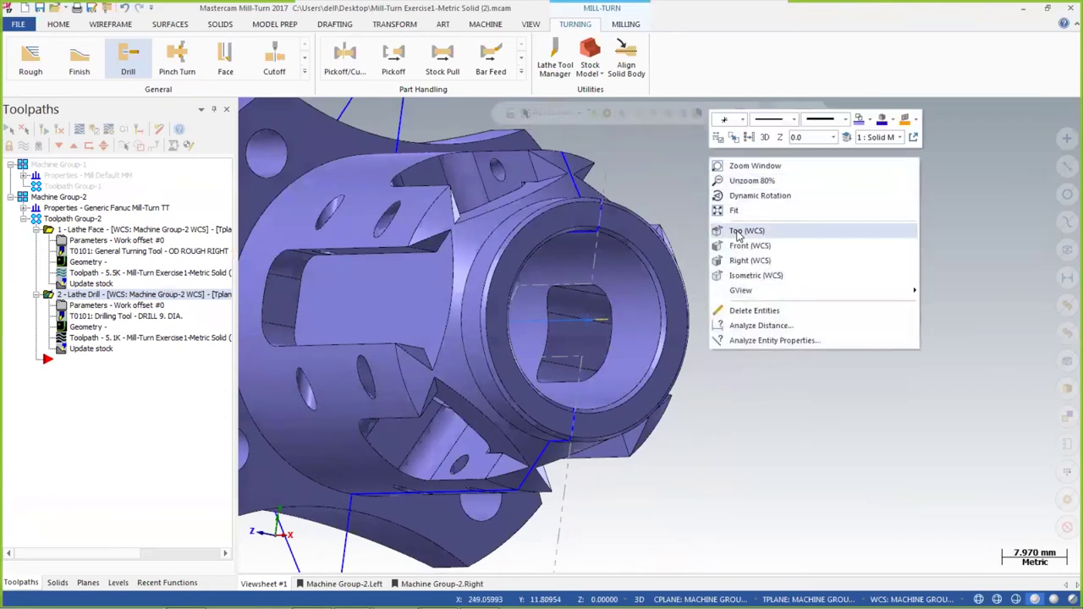
left_click(740, 227)
scroll(621, 302, "down", 2)
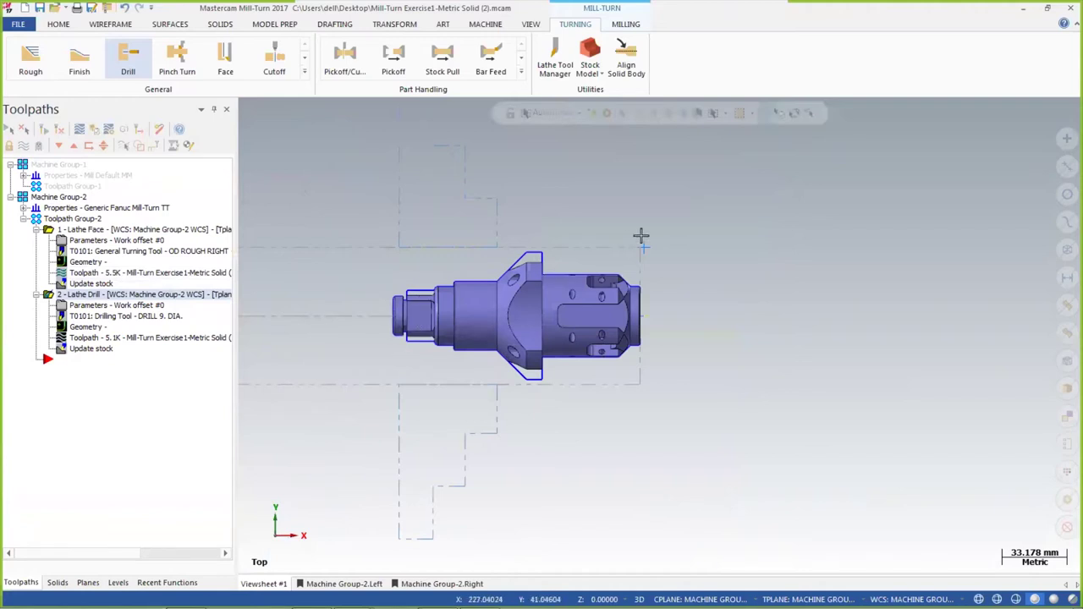
scroll(602, 252, "up", 2)
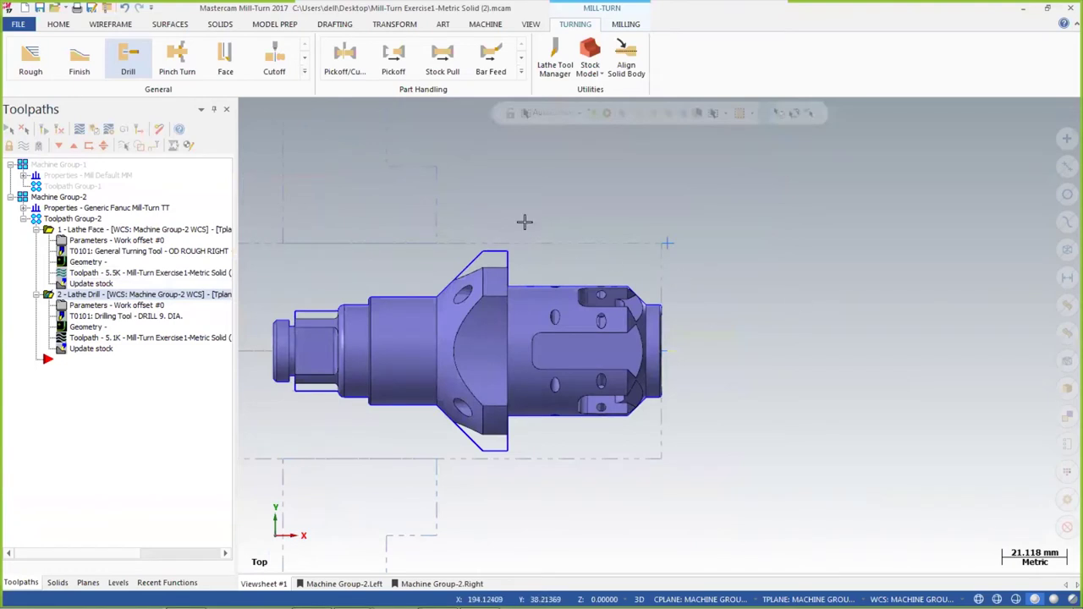
left_click(31, 59)
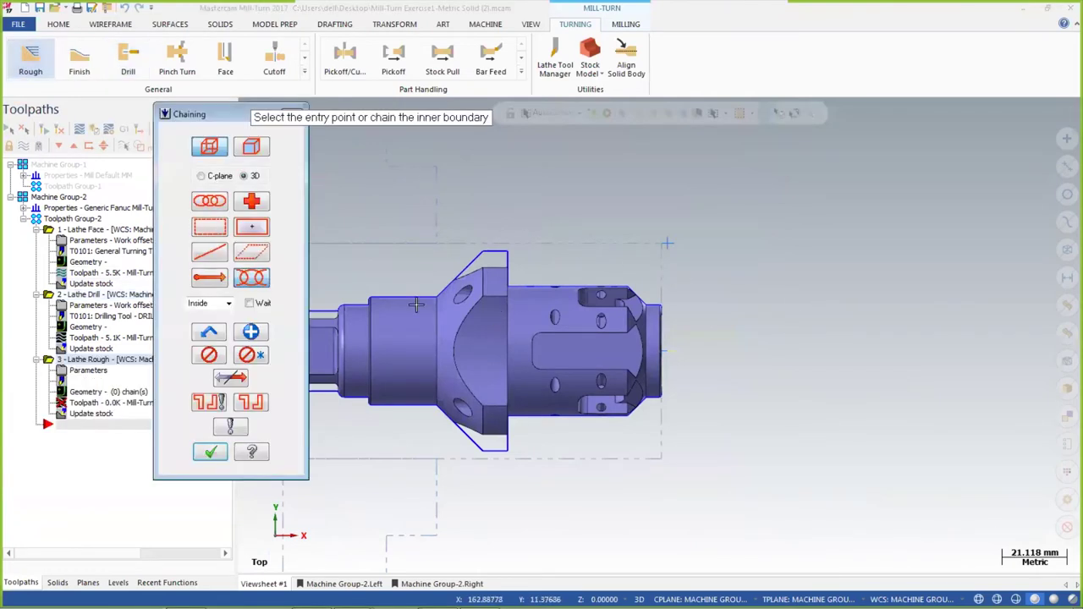
scroll(683, 285, "up", 4)
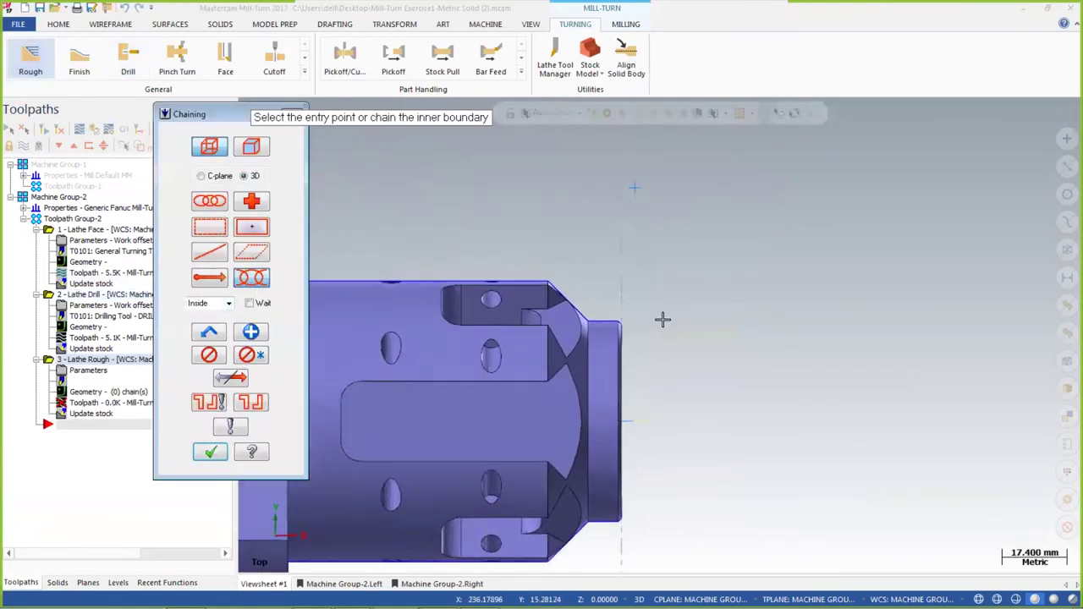
left_click(621, 327)
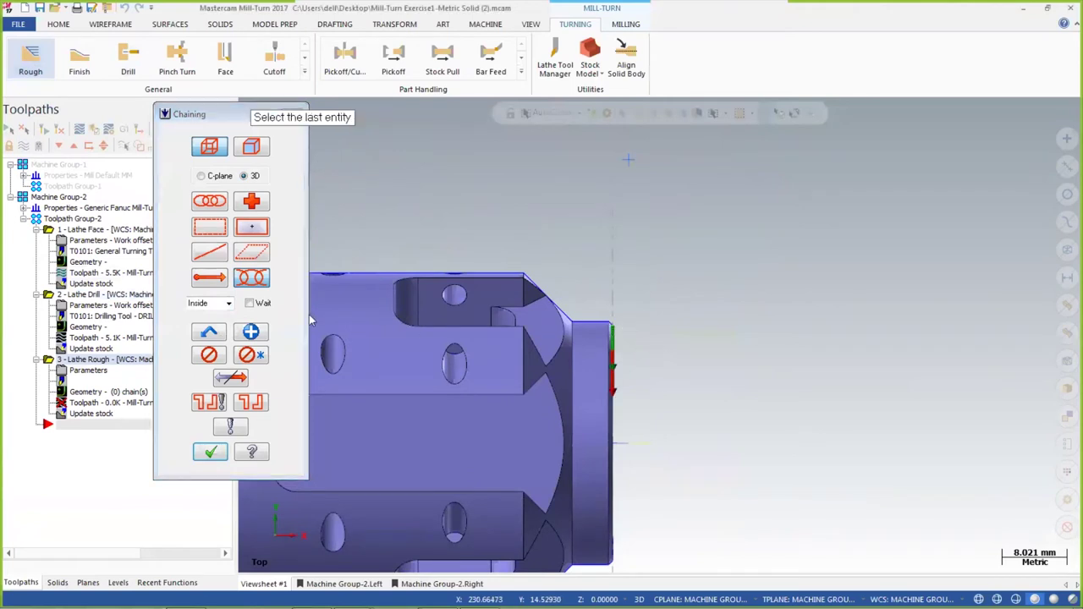
left_click(254, 356)
left_click(537, 336)
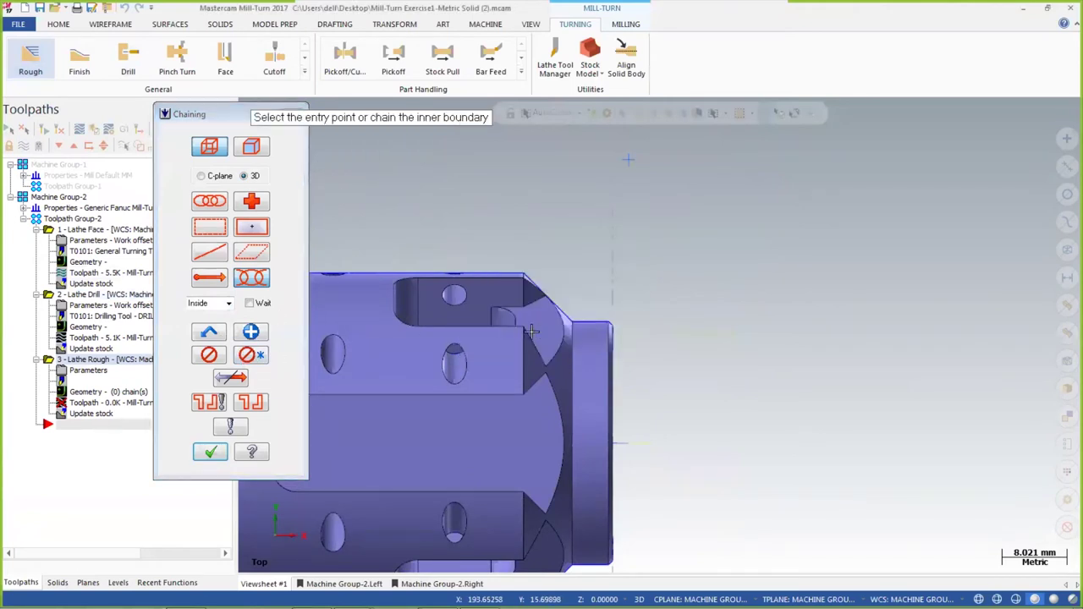
Chain the upper outer profile from the front chamfer to the flange's vertical face and accept the chain
scroll(622, 331, "up", 4)
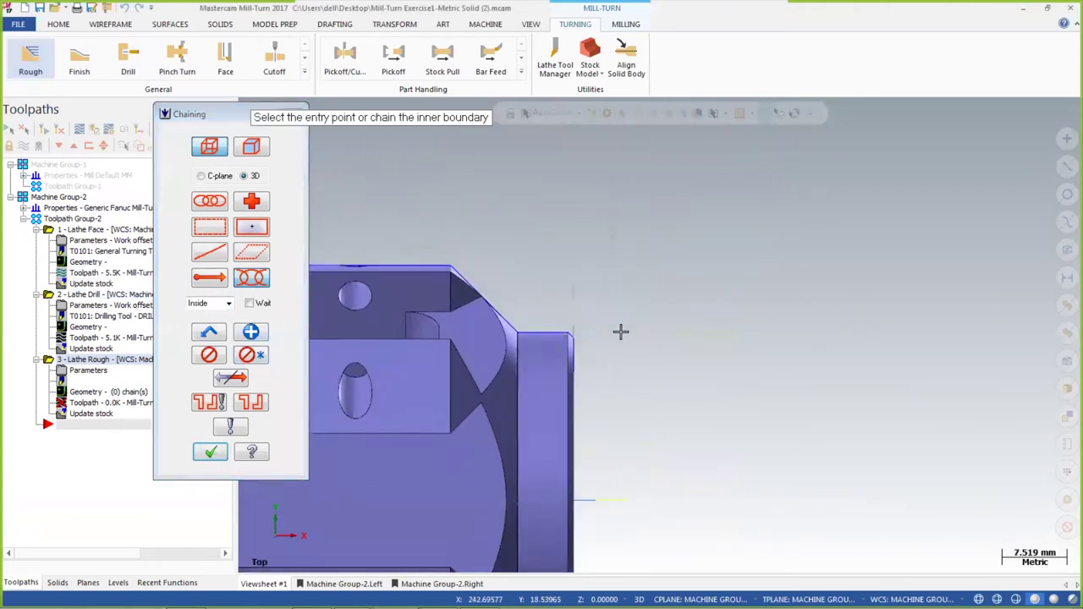
left_click(562, 333)
scroll(740, 330, "down", 8)
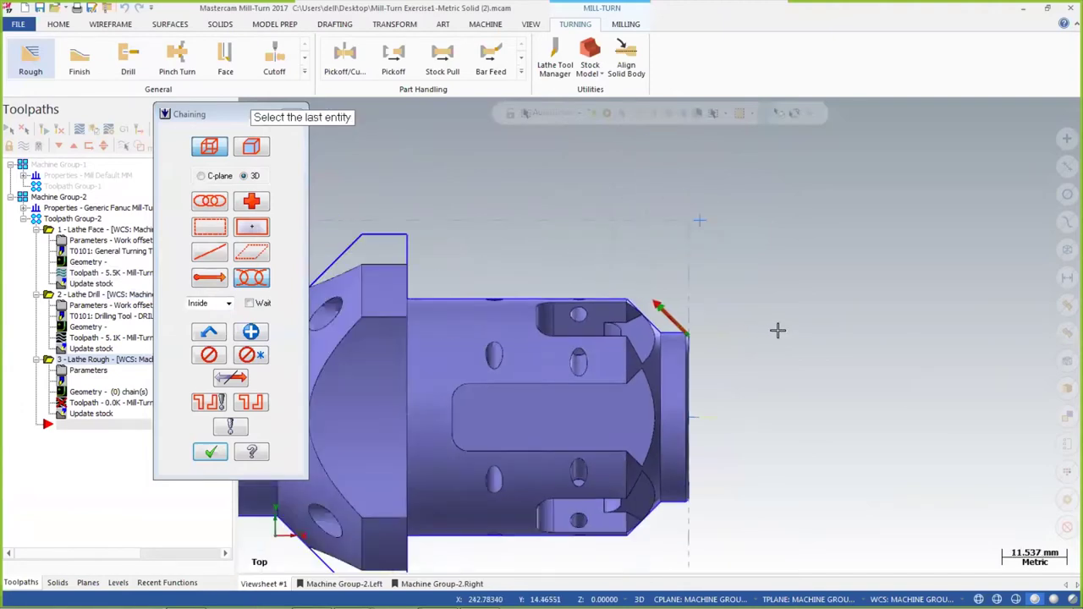
left_click(547, 279)
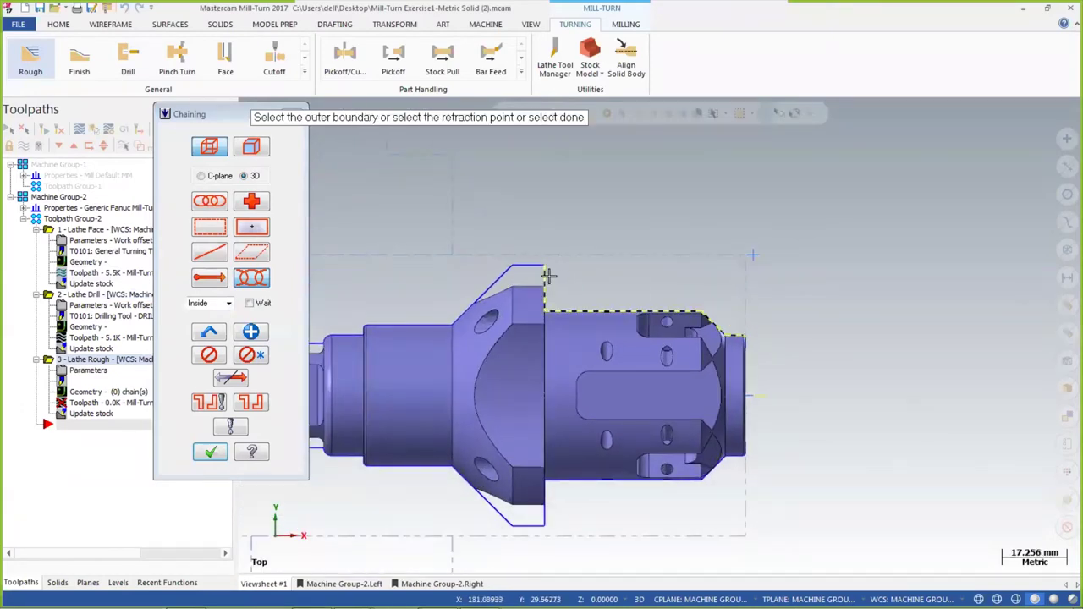
left_click(212, 453)
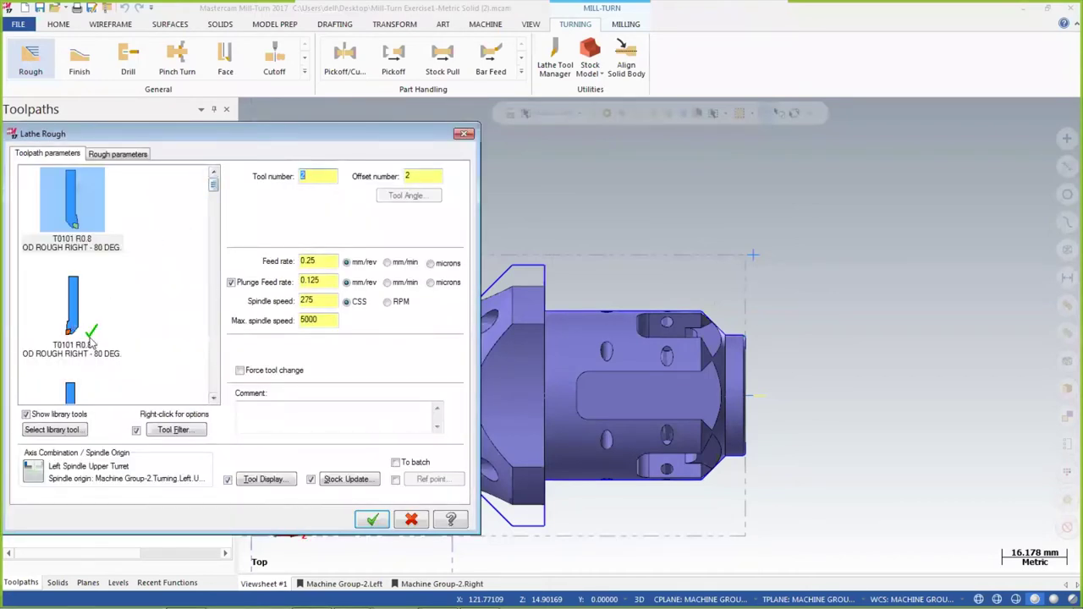
Select the checkmarked T0101 R0.8 OD Rough Right 80-degree tool and choose the One way cutting method
left_click(119, 358)
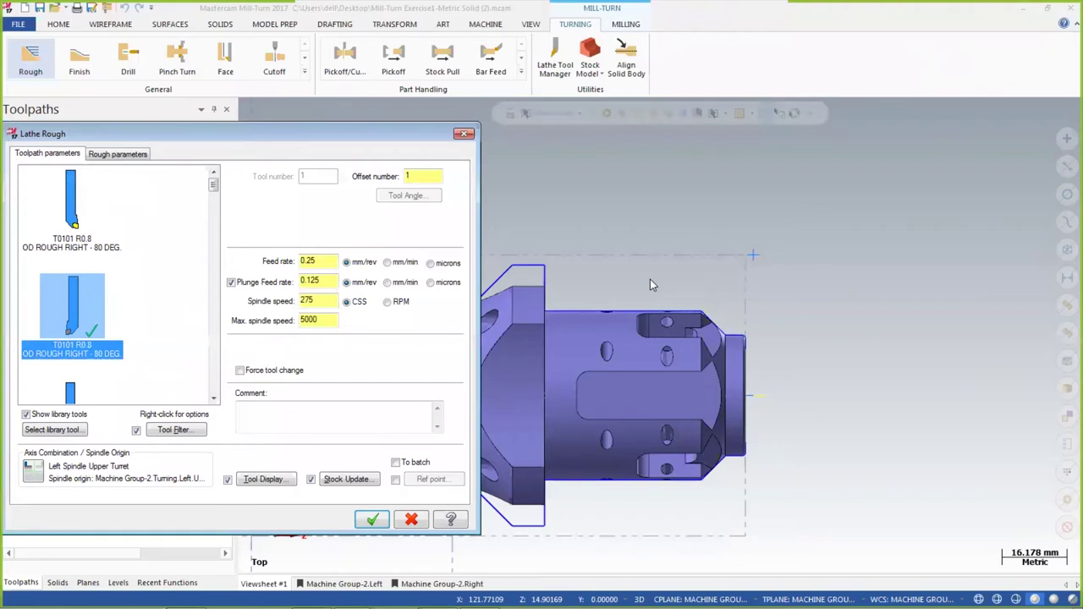
left_click(117, 154)
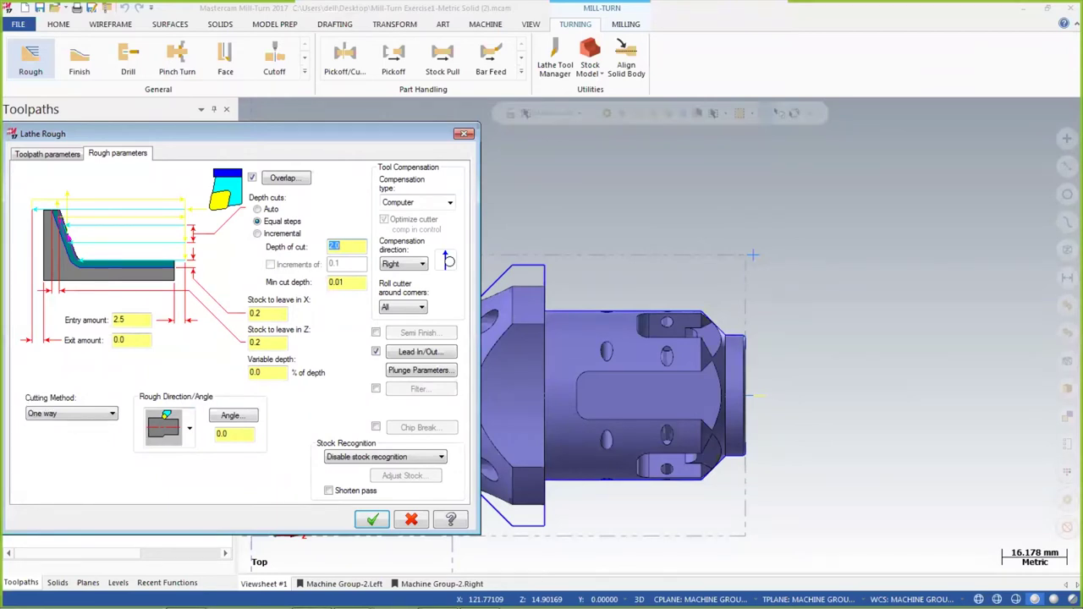
left_click(81, 416)
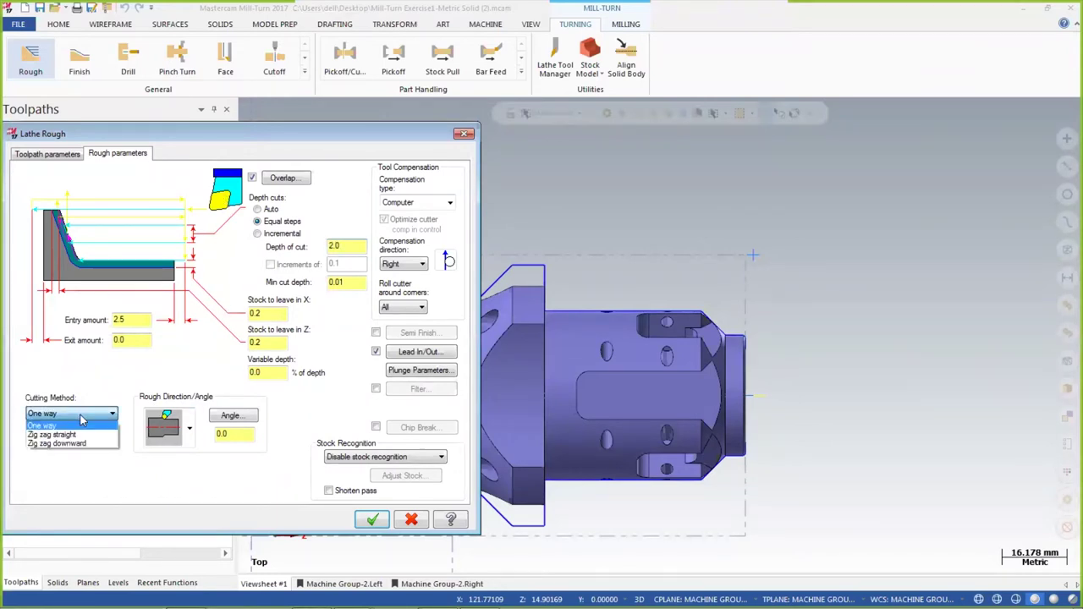
left_click(81, 423)
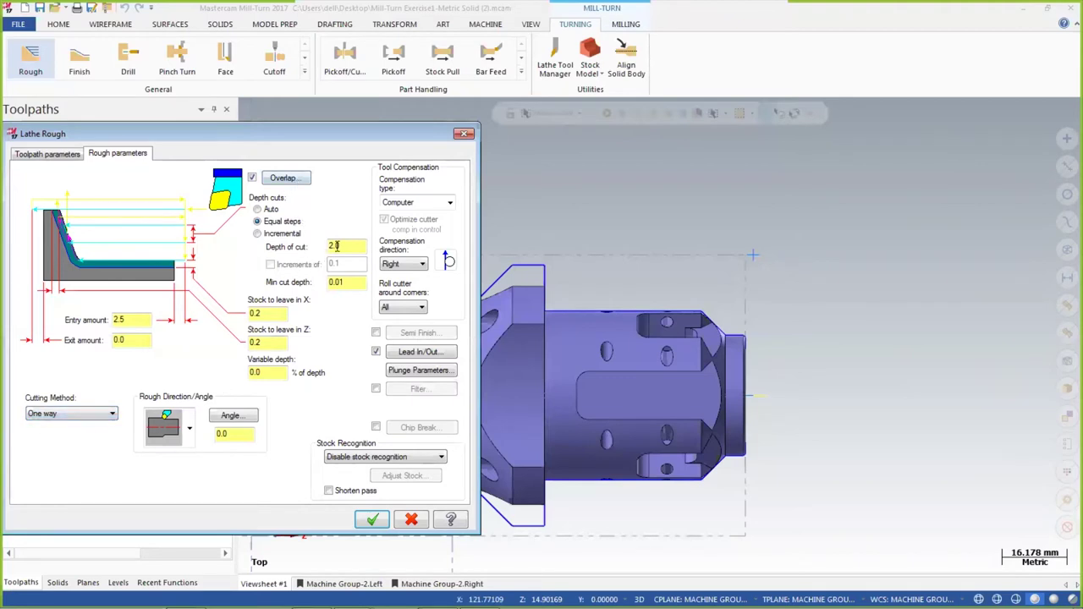
Set the rough operation's stock to leave to 1.0 mm in X and 1.0 mm in Z
left_click_drag(348, 252, 324, 247)
left_click_drag(269, 312, 241, 313)
type("1.0")
left_click_drag(281, 336, 226, 351)
type("1.0")
Set stock recognition to Use stock for outer boundary and accept the rough operation to generate its toolpath
left_click(411, 457)
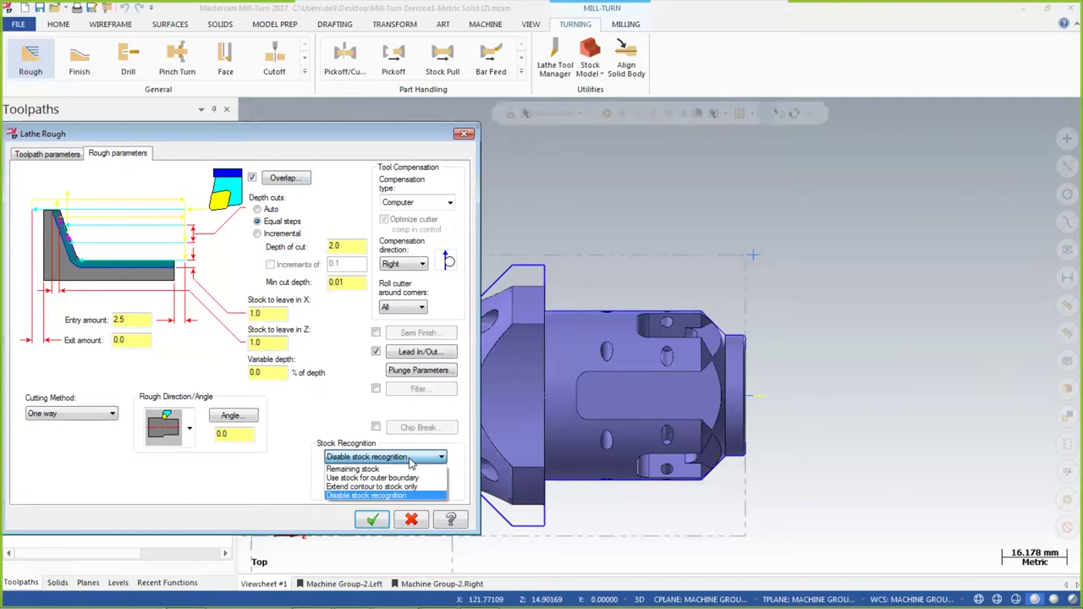
left_click(395, 478)
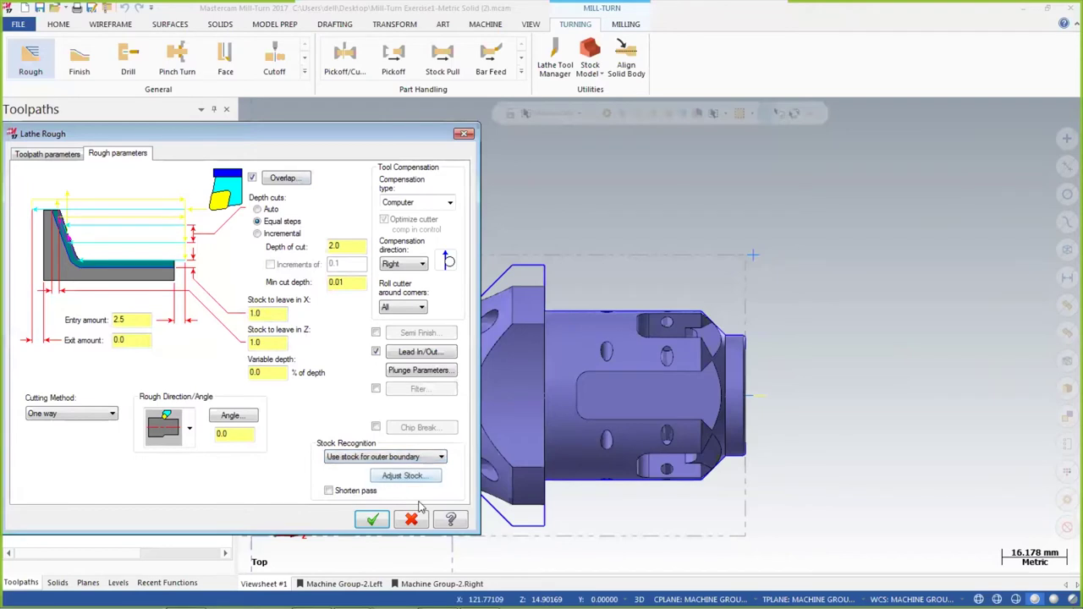
left_click(372, 520)
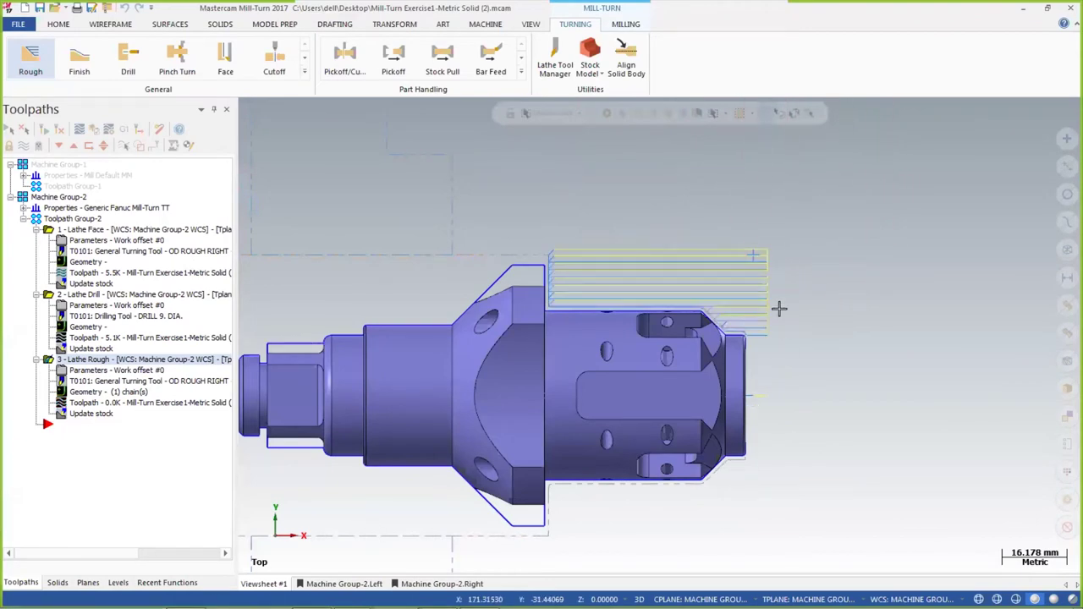
Hide the roughing toolpath display and examine the remaining stock boundary along the front profile and flange
scroll(704, 283, "up", 1)
scroll(765, 358, "up", 6)
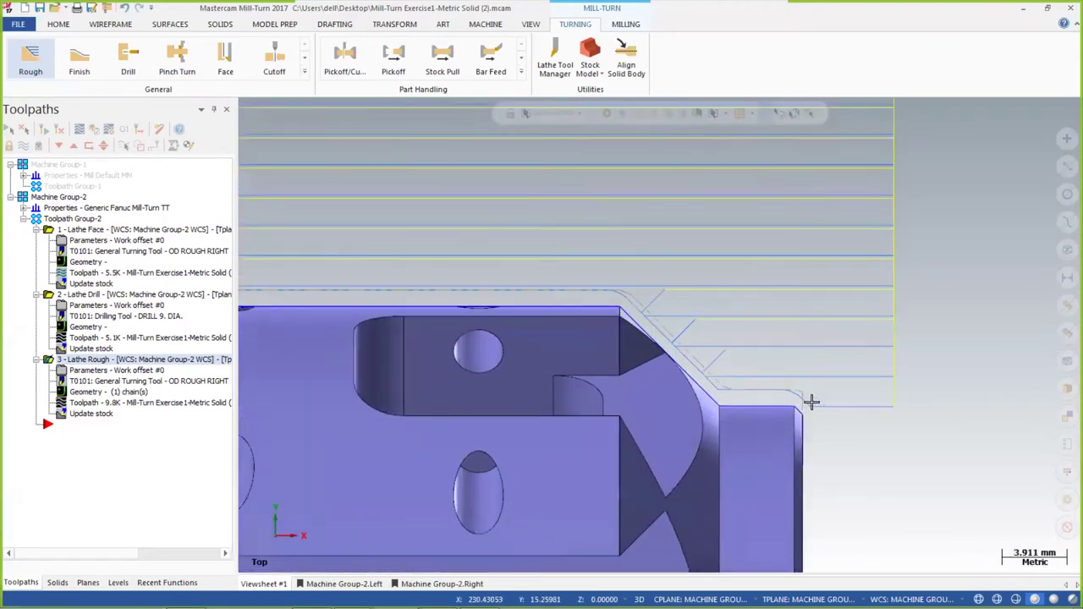
scroll(815, 394, "down", 3)
scroll(694, 331, "down", 1)
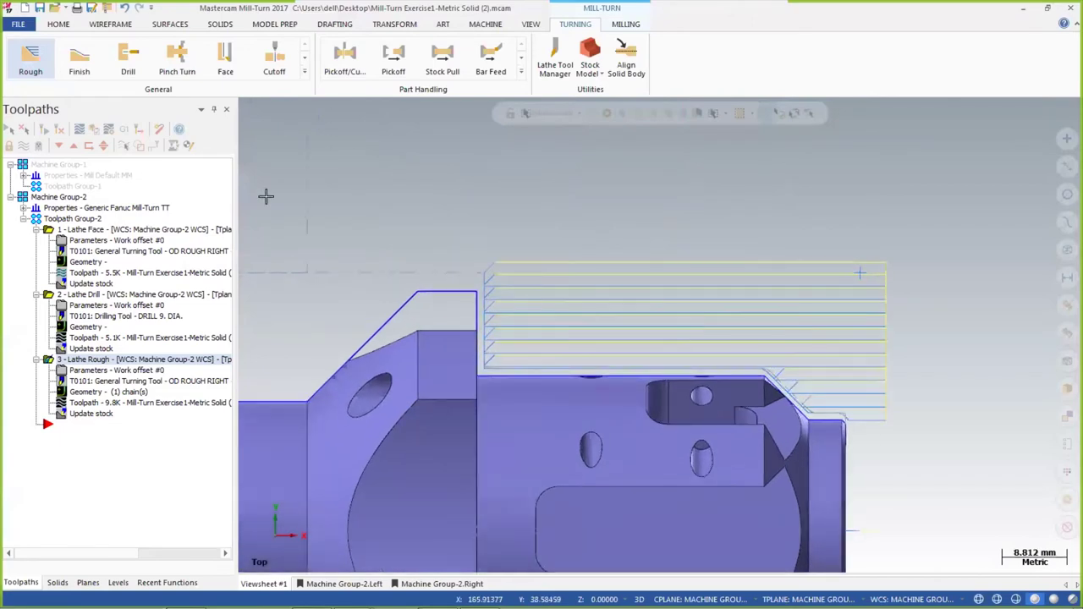
key("alt+t")
scroll(860, 427, "up", 4)
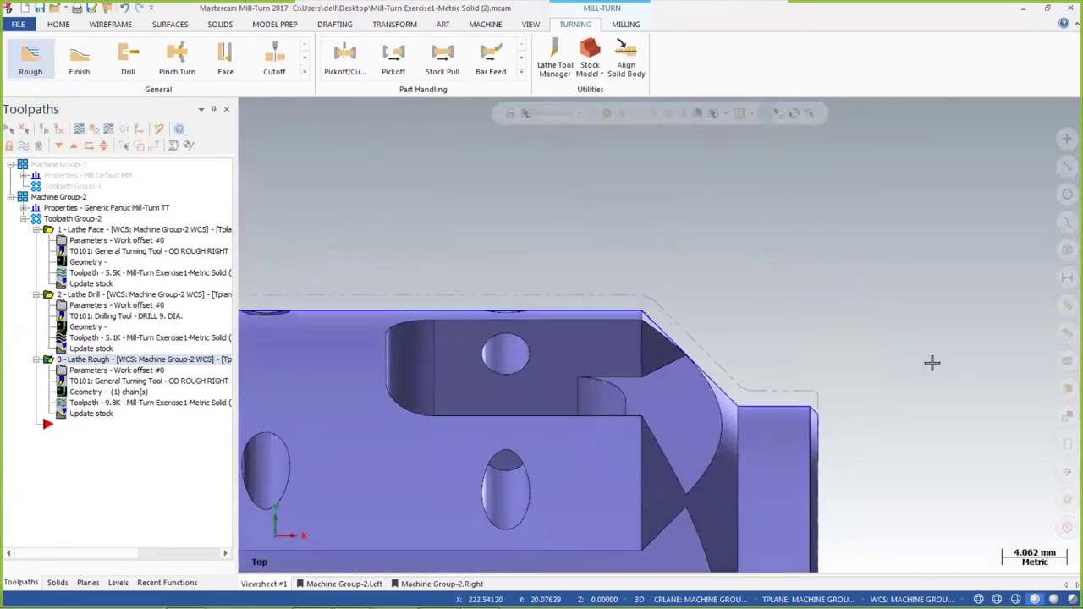
scroll(952, 389, "down", 2)
scroll(961, 400, "down", 2)
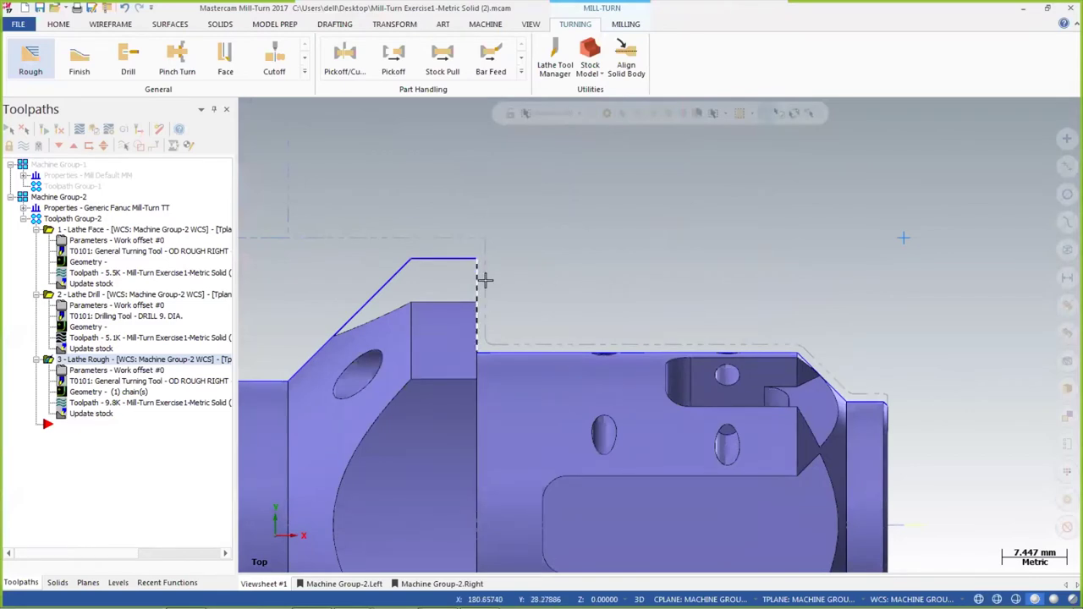
scroll(487, 268, "down", 2)
scroll(487, 268, "down", 1)
scroll(487, 269, "down", 1)
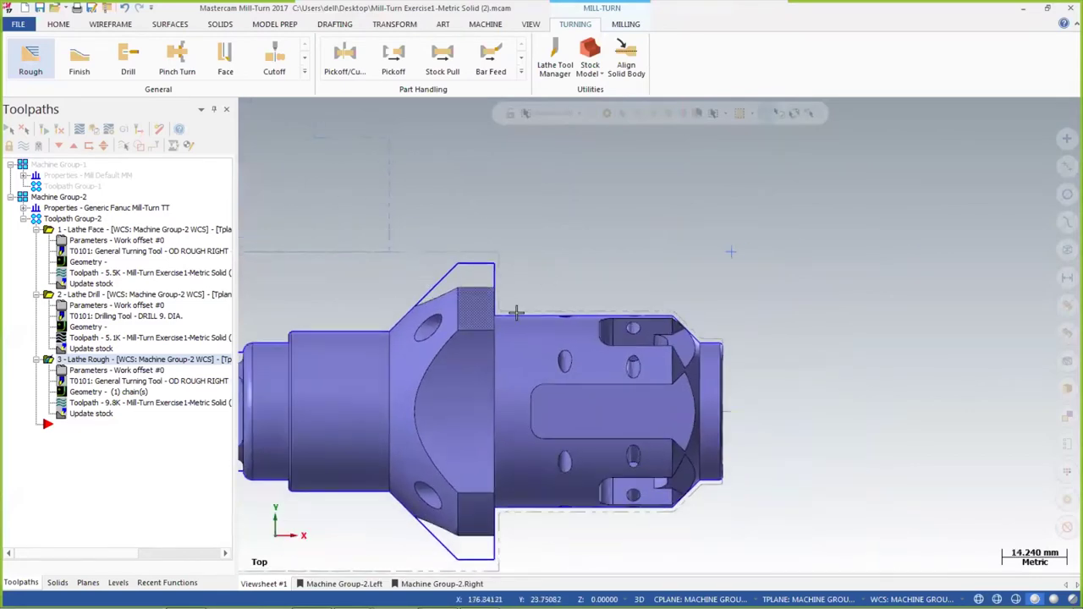
scroll(584, 330, "down", 1)
scroll(512, 367, "down", 1)
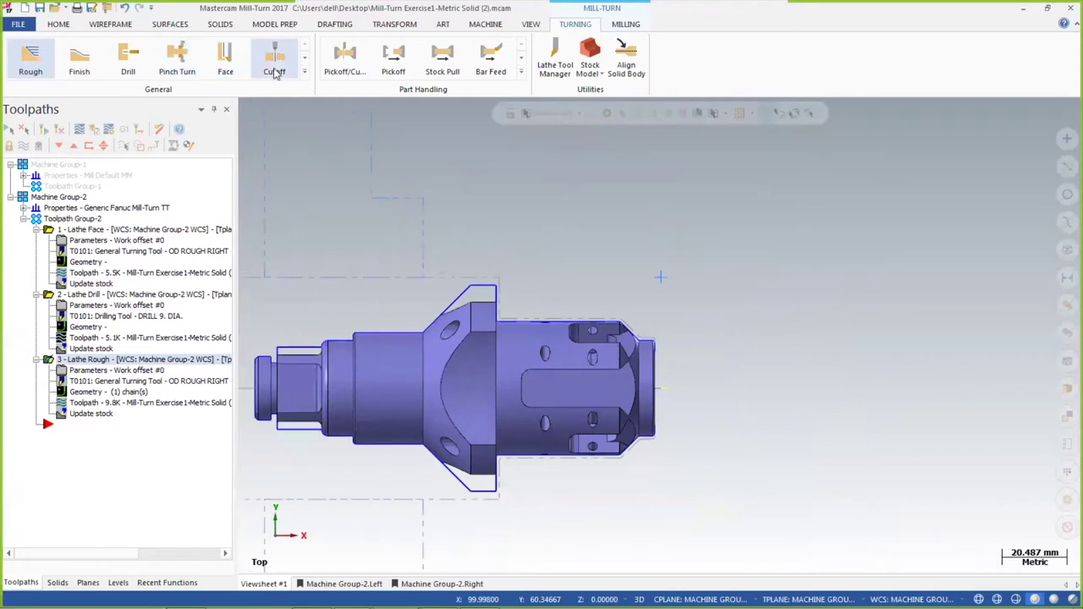
Start a Pinch Turn operation and set its axis combination to Lower Left with the Turning Left Lower 1 spindle origin
left_click(305, 72)
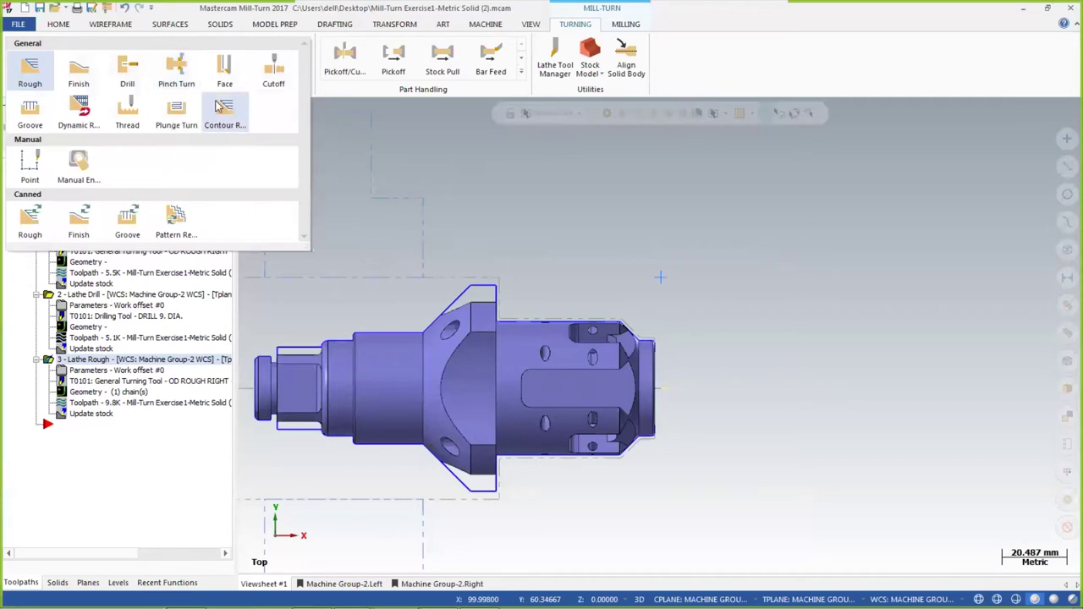
left_click(183, 68)
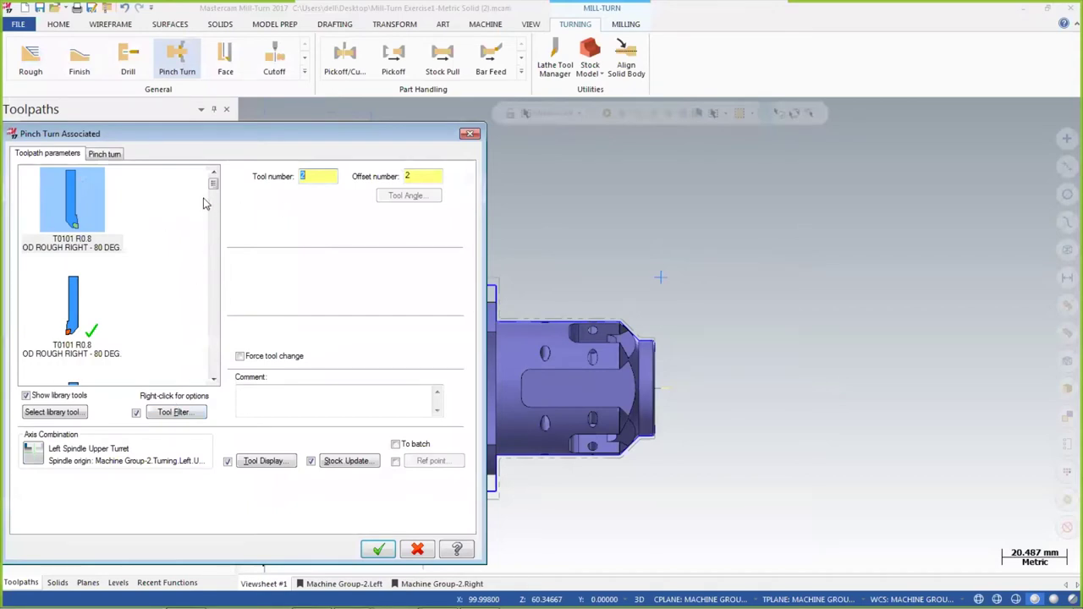
left_click(35, 456)
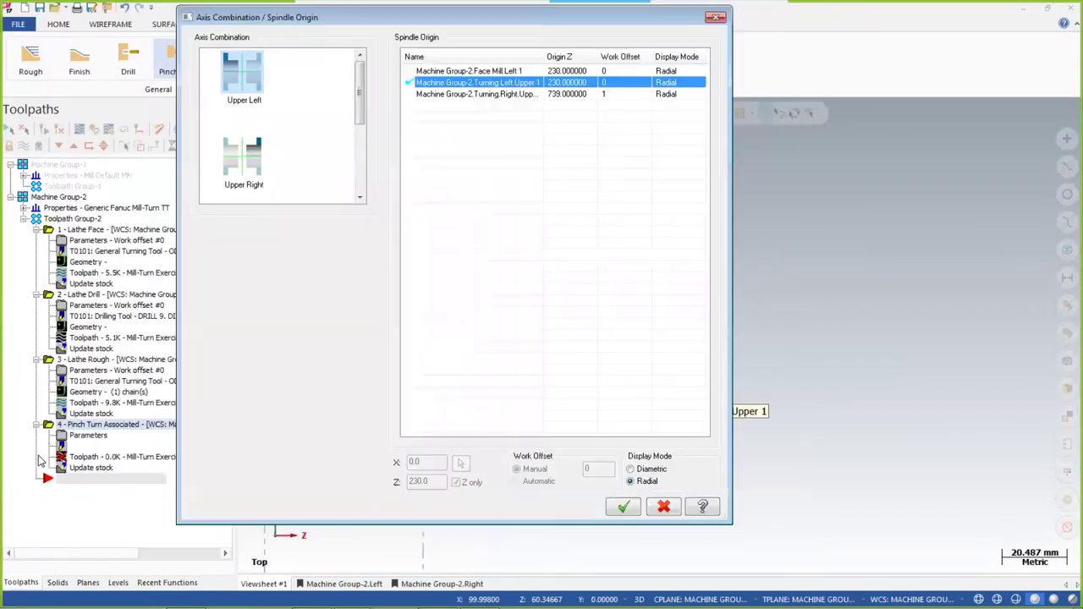
left_click_drag(359, 80, 359, 145)
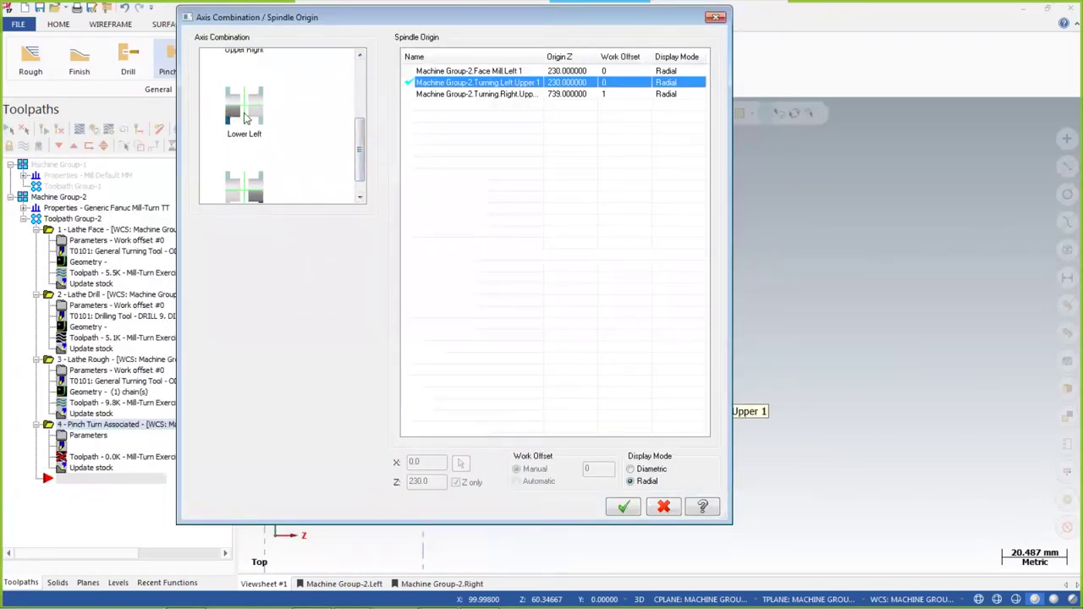
left_click(244, 117)
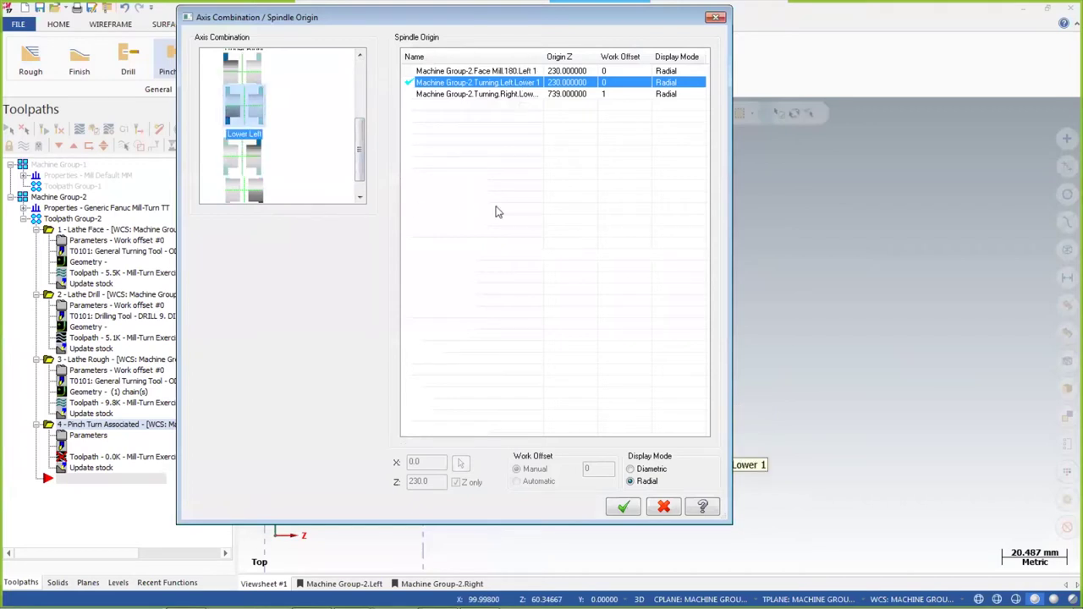
left_click(623, 506)
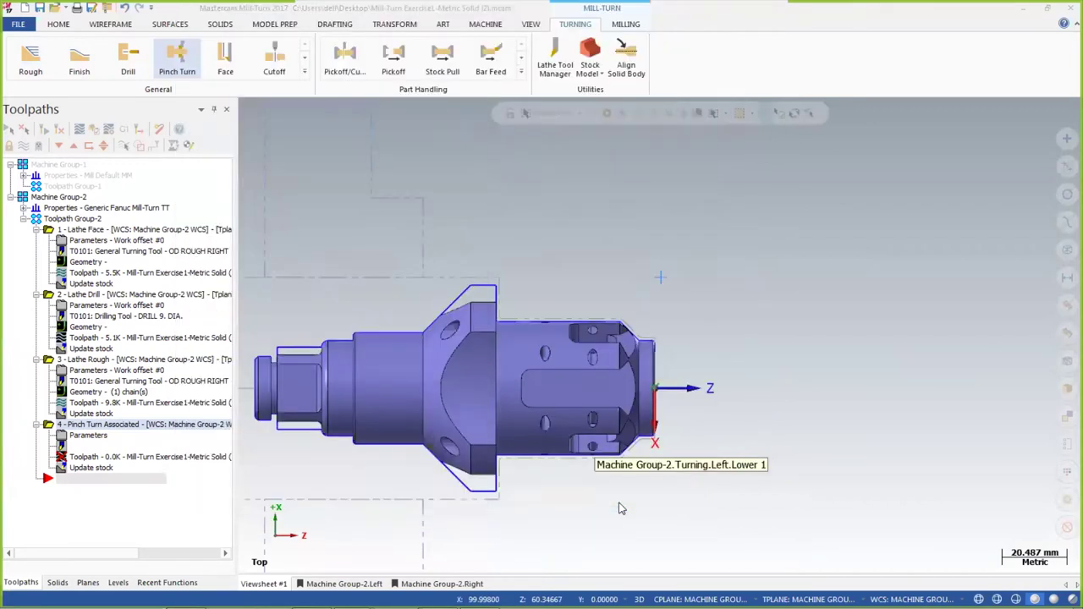
Select the first T0101 R0.8 Rough Face Right / 80 Deg tool for the pinch turn operation
scroll(114, 195, "down", 3)
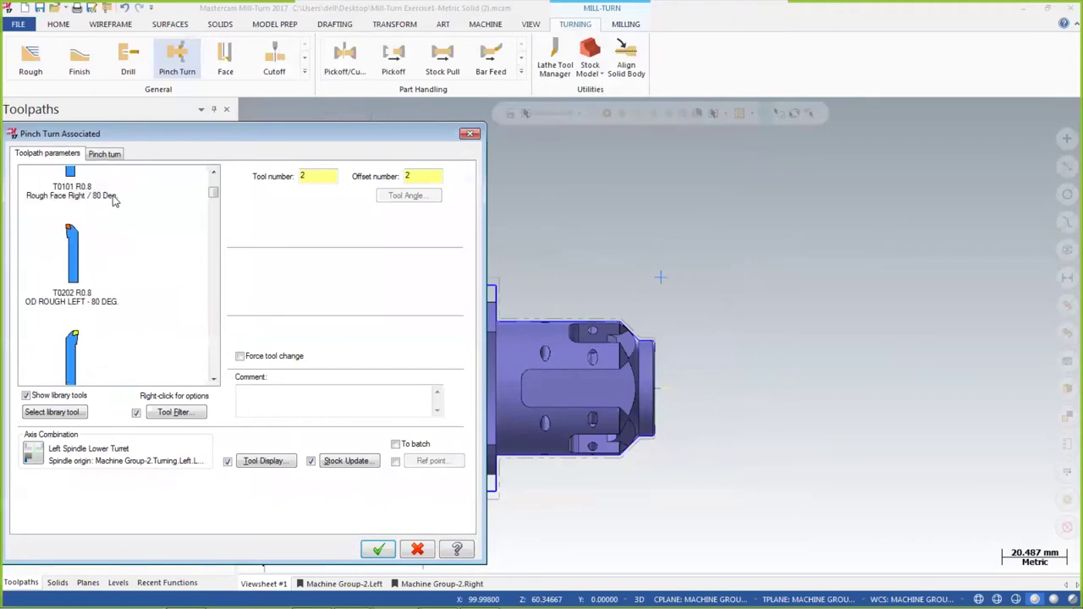
scroll(117, 237, "down", 4)
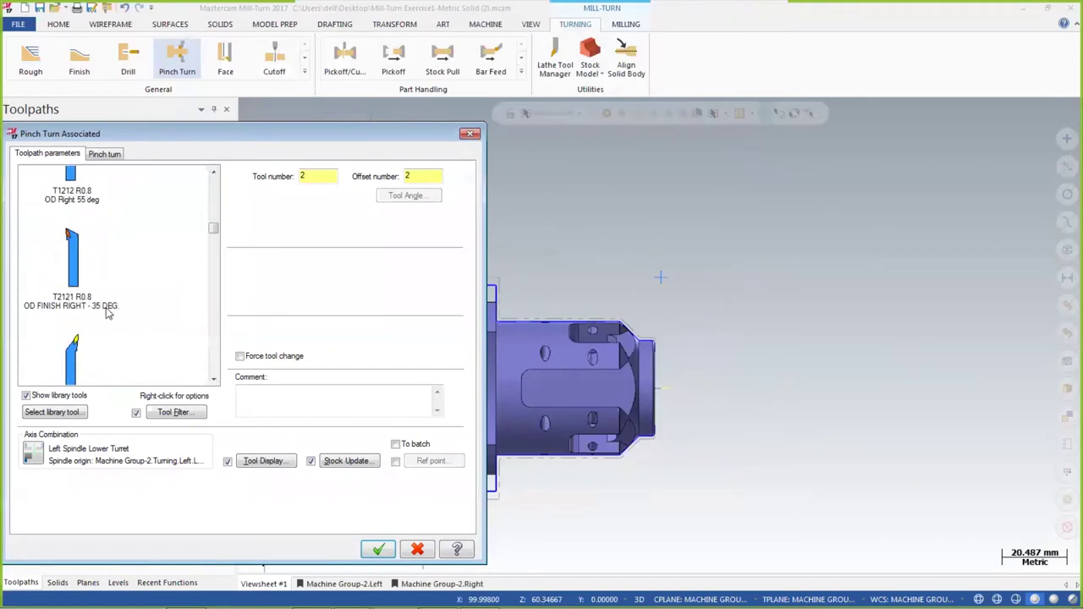
scroll(108, 313, "up", 5)
scroll(108, 313, "up", 2)
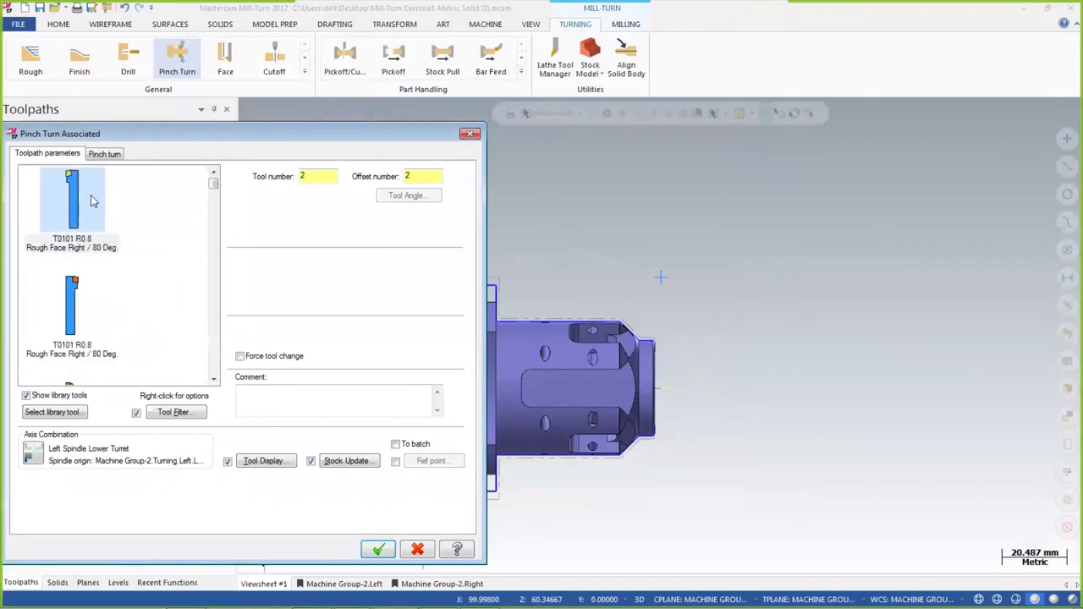
left_click(77, 237)
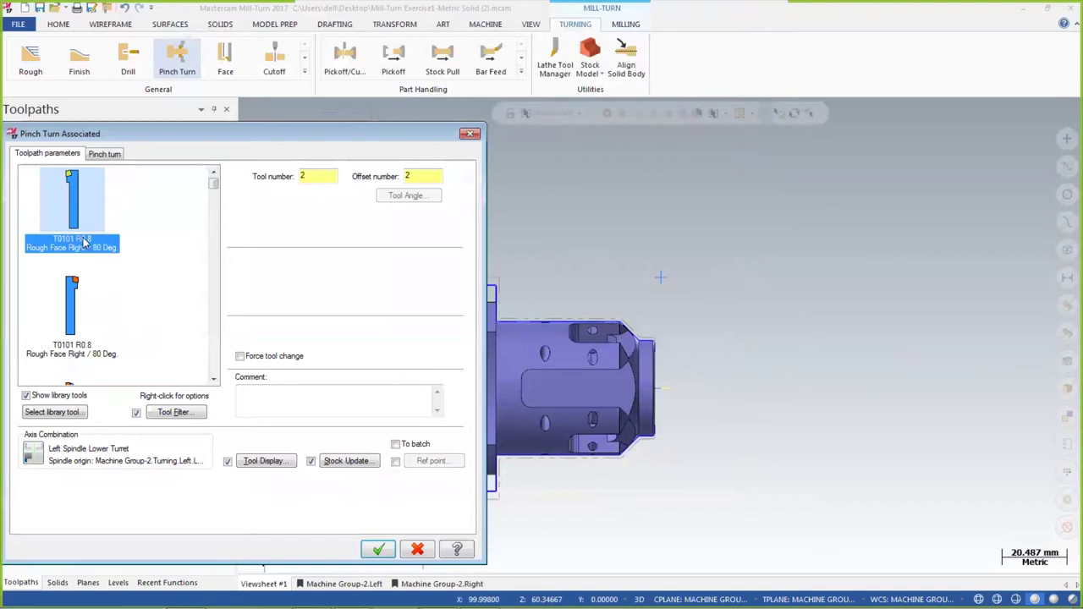
Choose the Lathe Rough operation in Toolpath Group-2 as the rough operation to convert to the main pinch operation
left_click(107, 152)
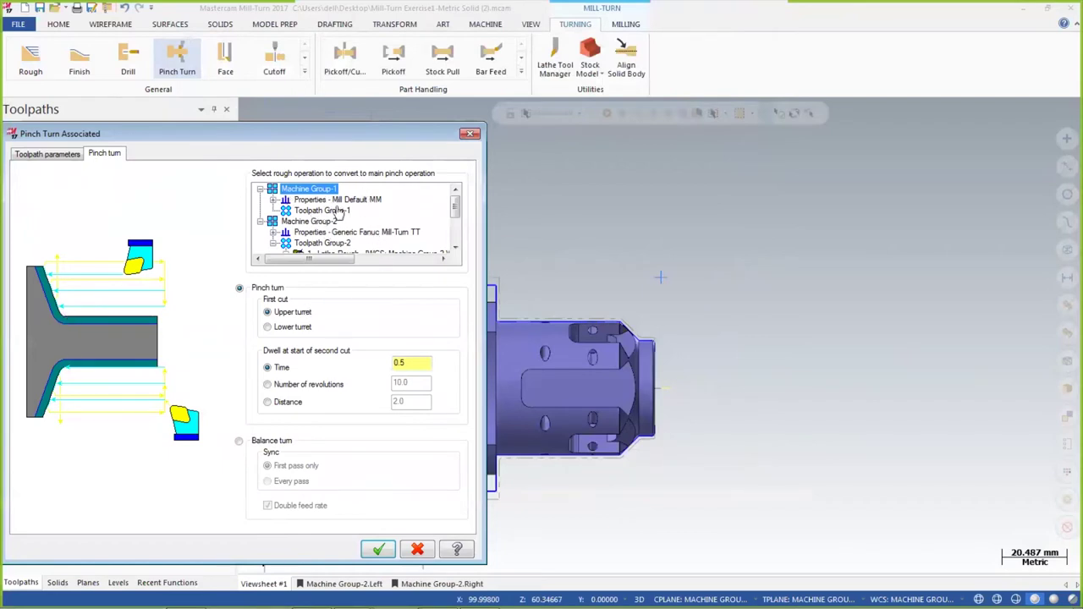
left_click_drag(456, 207, 460, 214)
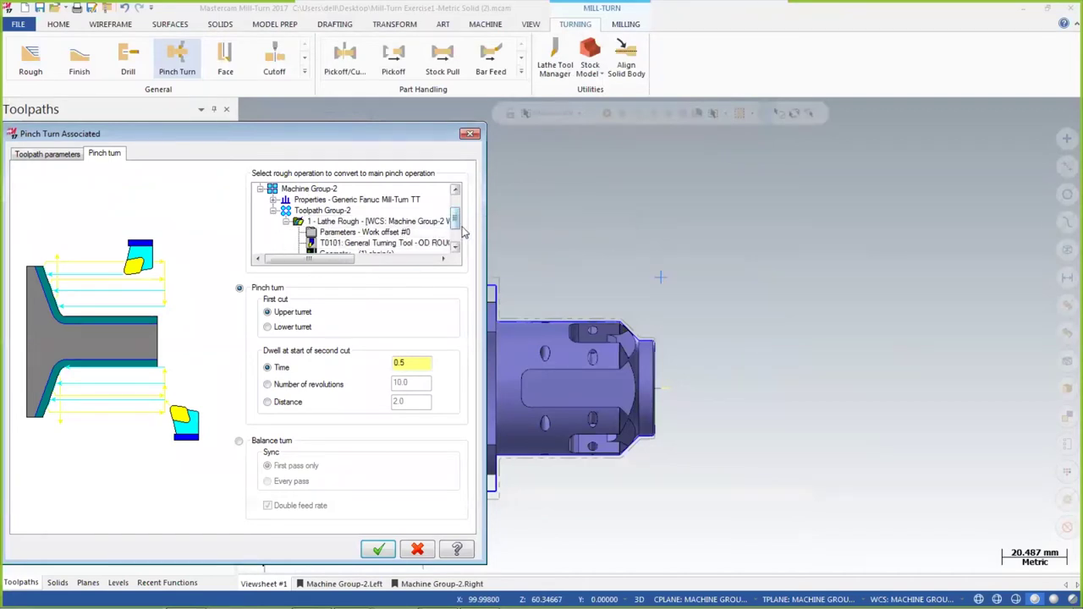
scroll(462, 243, "down", 1)
scroll(462, 241, "up", 1)
left_click(353, 222)
scroll(372, 245, "down", 1)
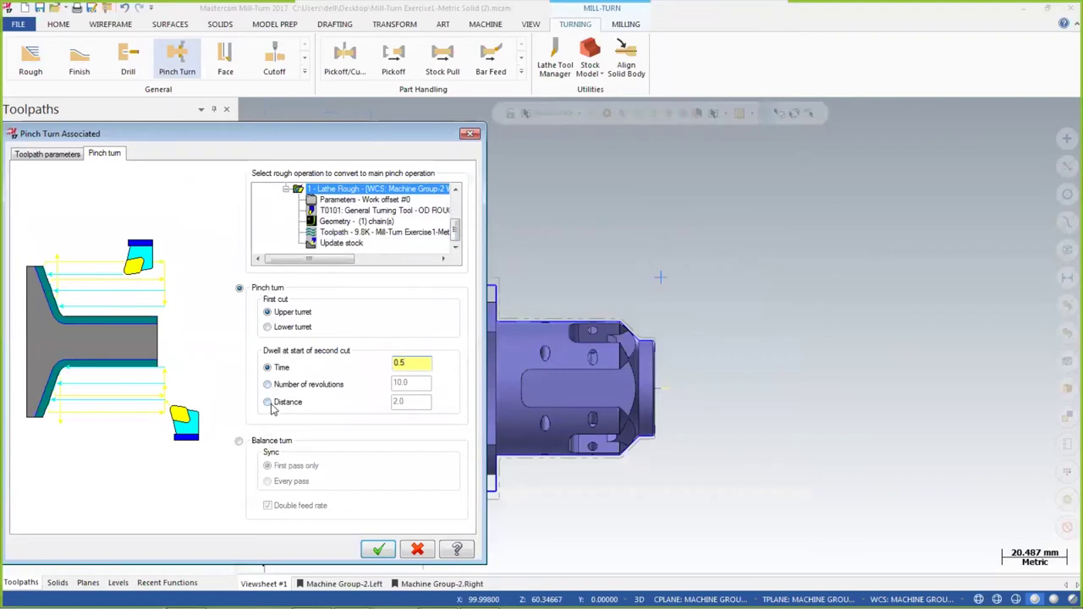
Compare Balance turn with Pinch turn, keep Pinch turn with the upper turret cutting first, and accept the operation to generate its toolpath
left_click(238, 441)
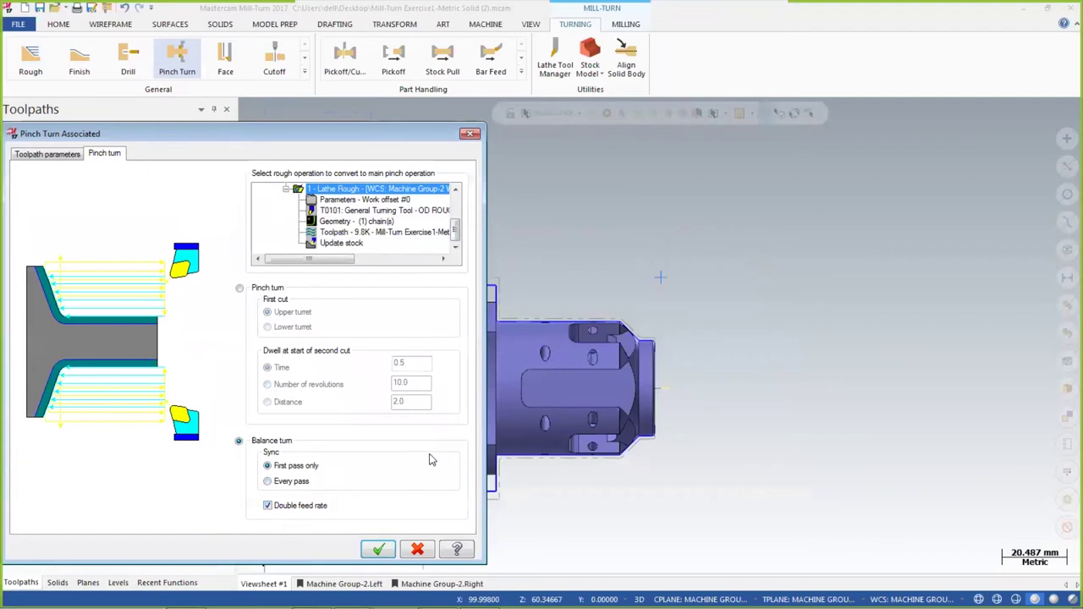
left_click(240, 289)
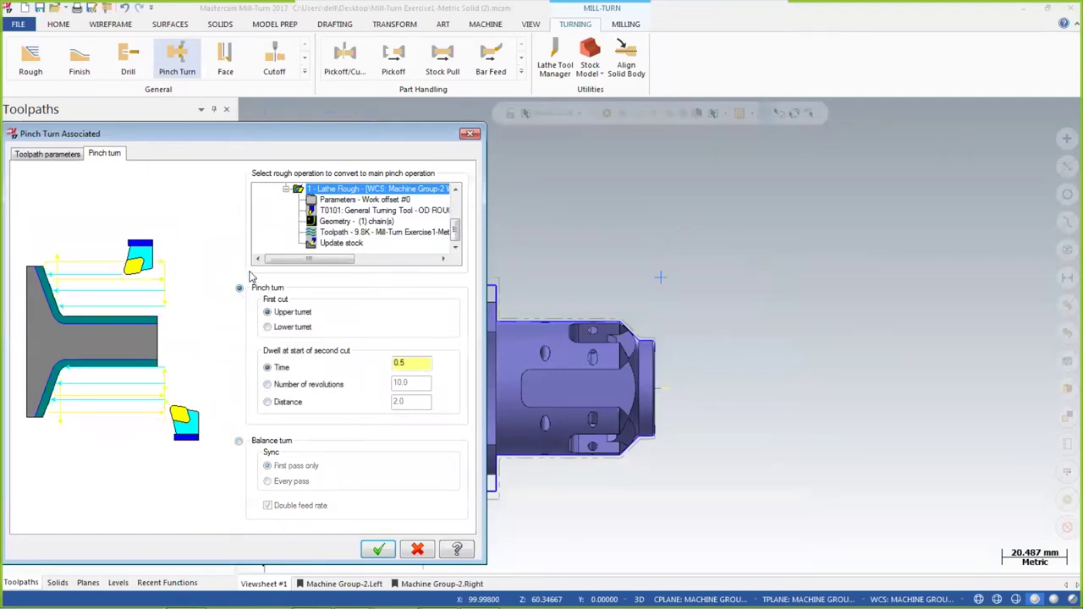
left_click(377, 550)
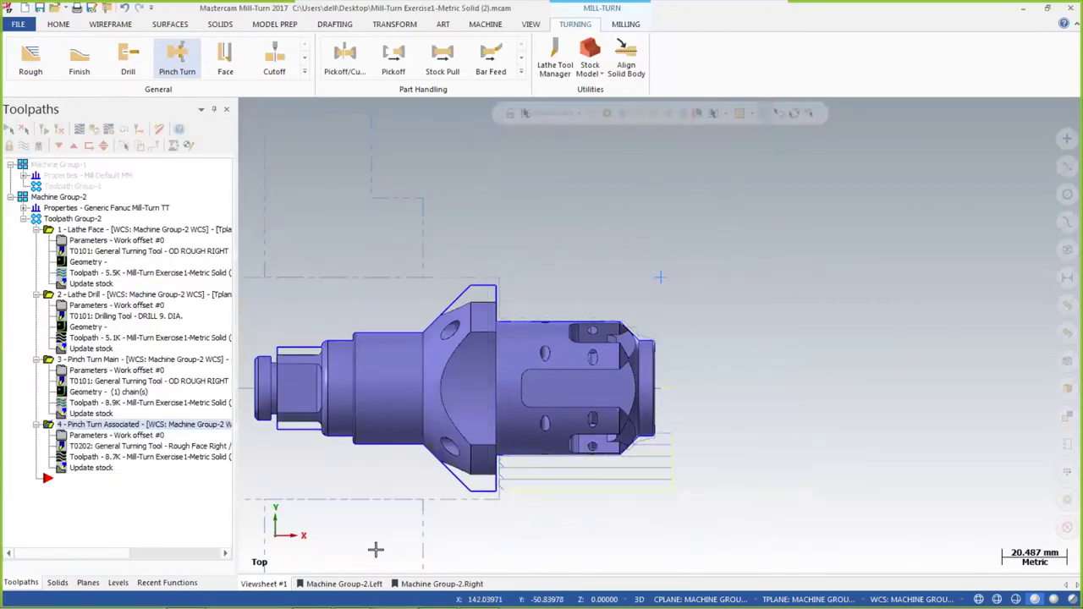
scroll(534, 279, "down", 2)
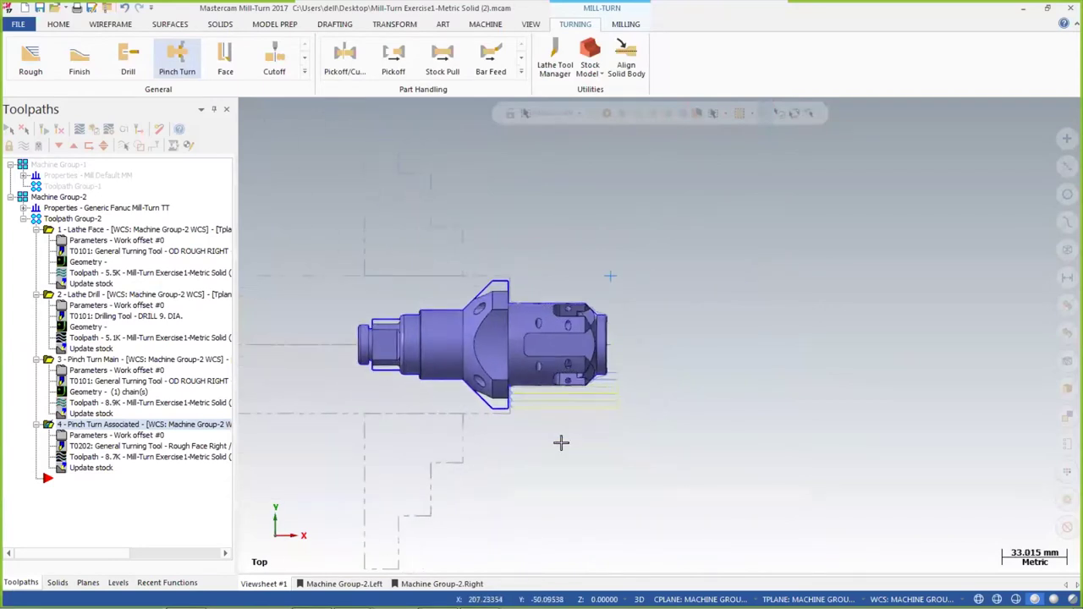
scroll(561, 442, "up", 1)
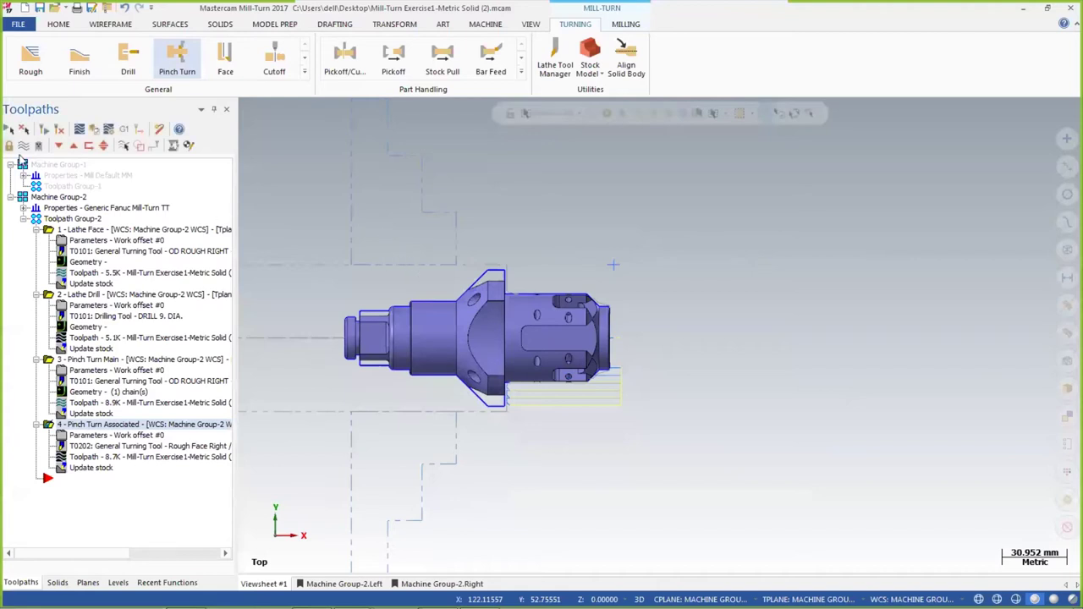
Hide the pinch turn toolpath display and examine the remaining stock boundary around the front profile and flange on both sides
left_click(25, 146)
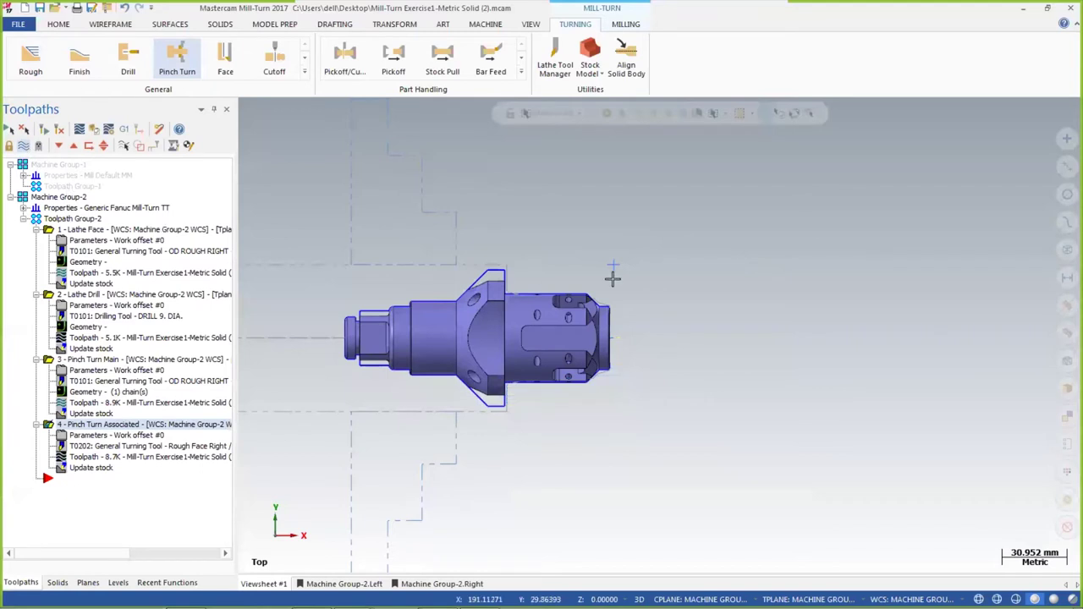
scroll(525, 261, "up", 4)
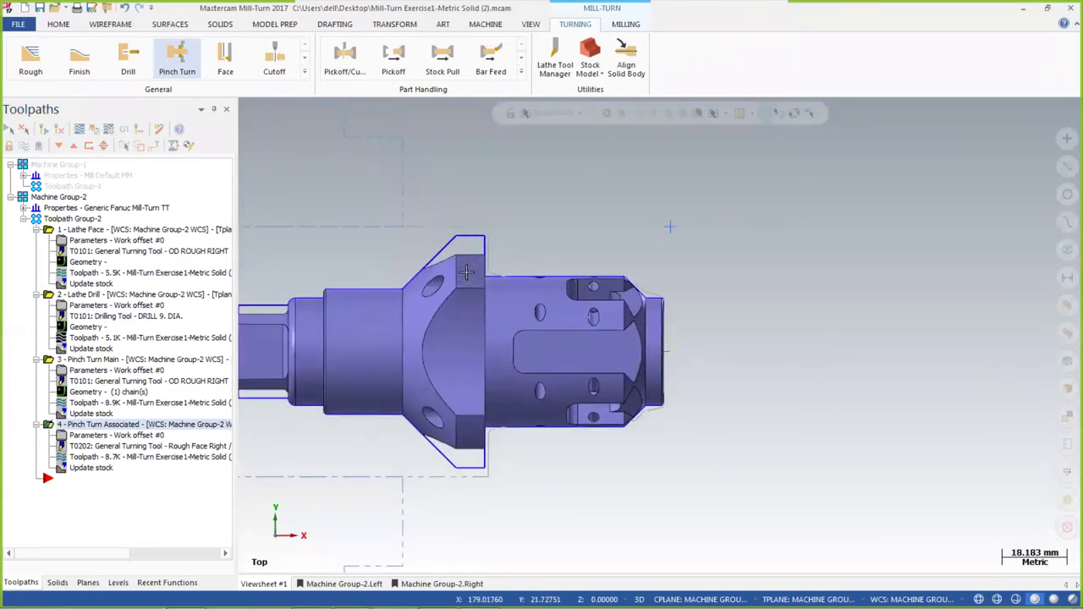
scroll(627, 271, "up", 2)
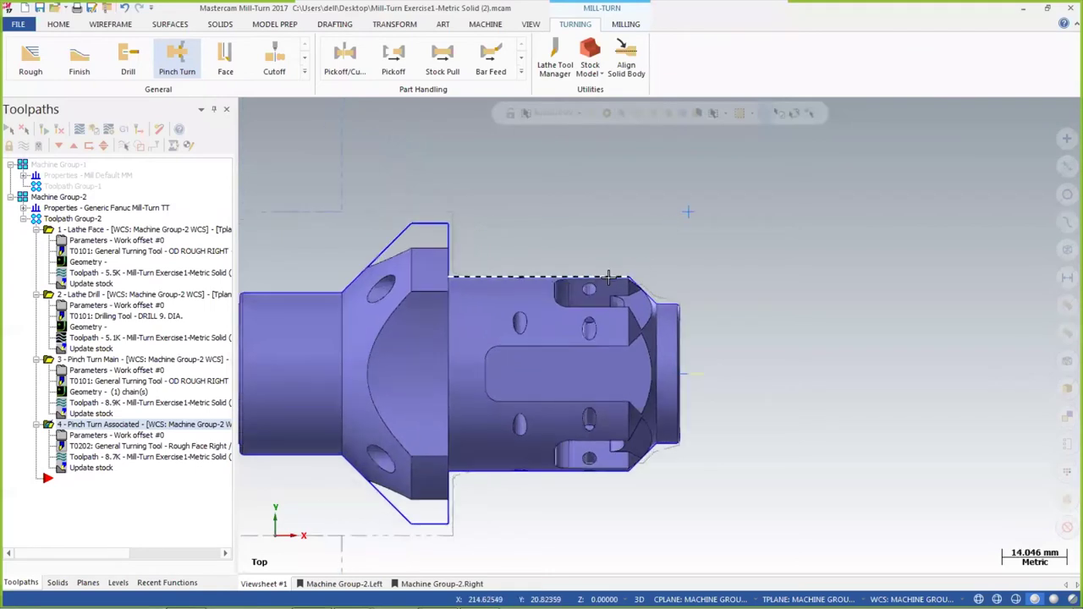
scroll(466, 213, "down", 3)
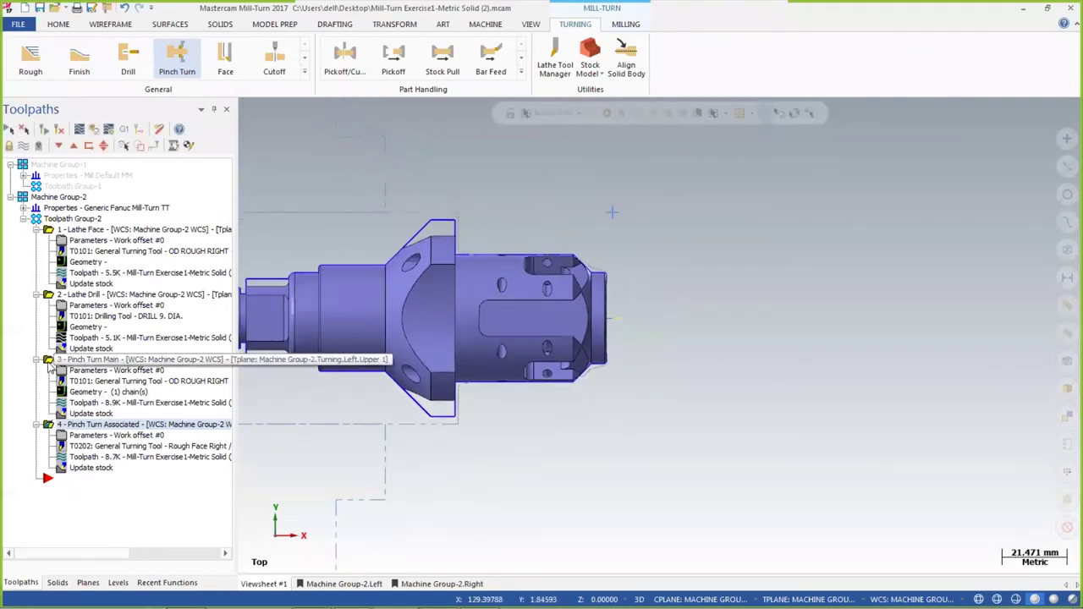
left_click(612, 206)
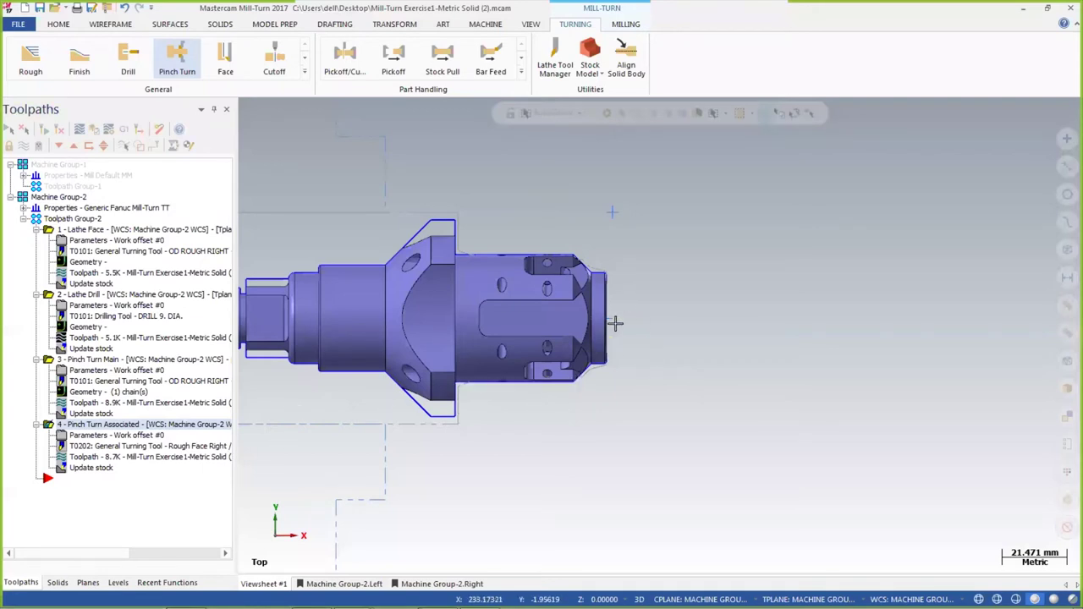
scroll(616, 322, "up", 3)
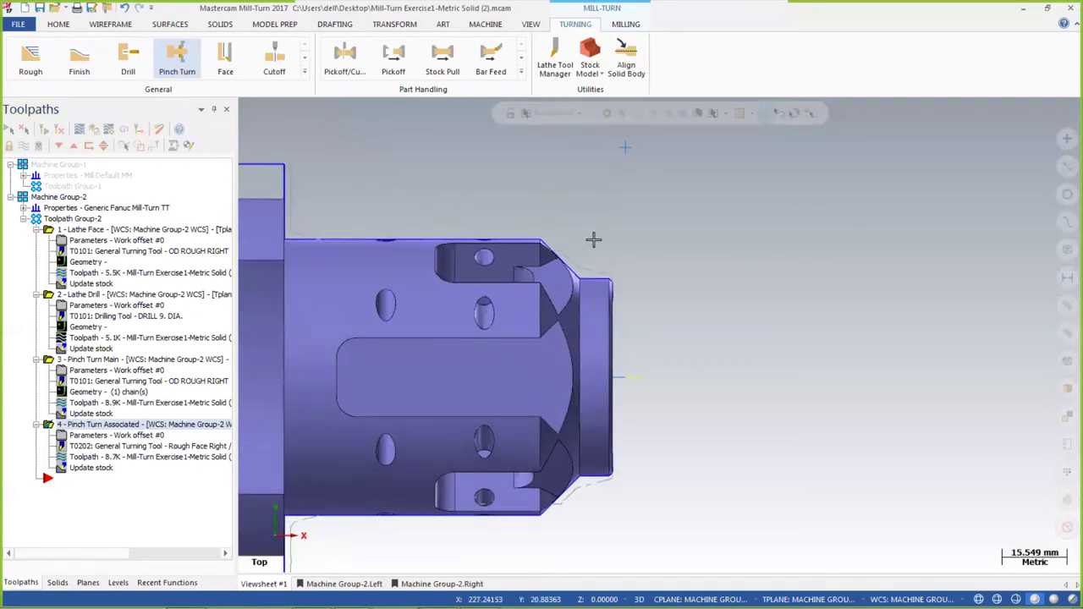
scroll(592, 237, "up", 2)
scroll(567, 412, "down", 3)
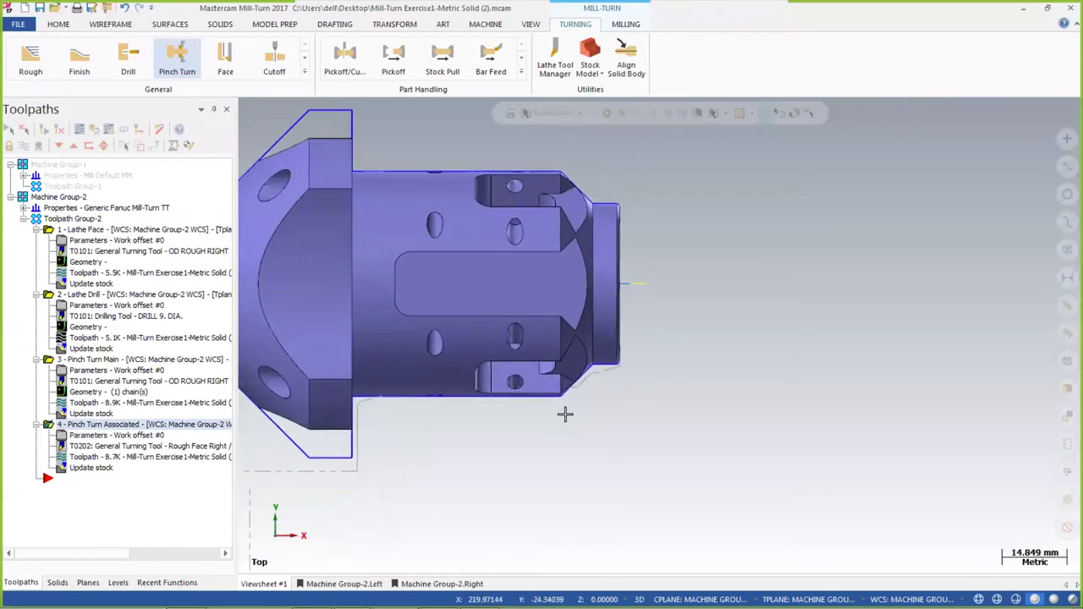
scroll(565, 413, "up", 3)
scroll(566, 412, "down", 3)
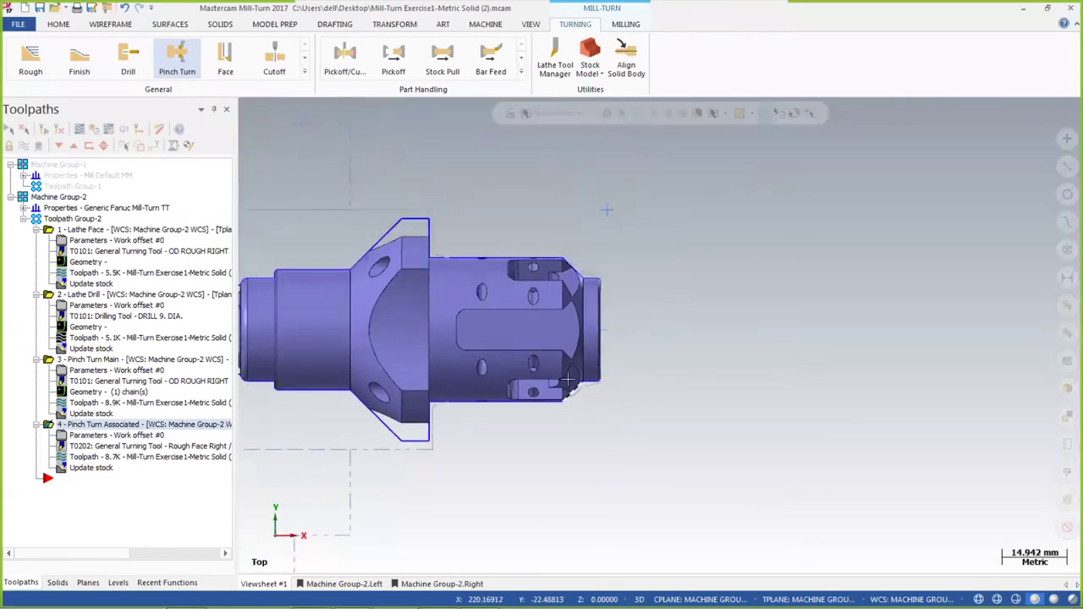
scroll(569, 381, "up", 2)
scroll(569, 381, "down", 4)
Start a lathe Finish operation on the left spindle's upper turret and select the T1111 R0.8 OD Left 55 deg tool
left_click(79, 59)
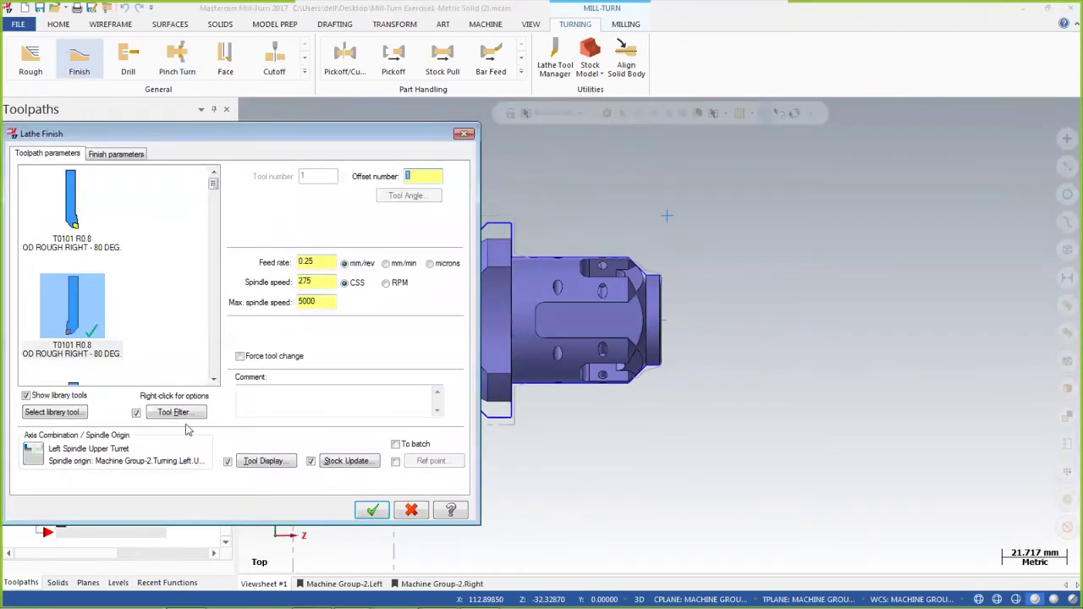
mouse_move(96, 228)
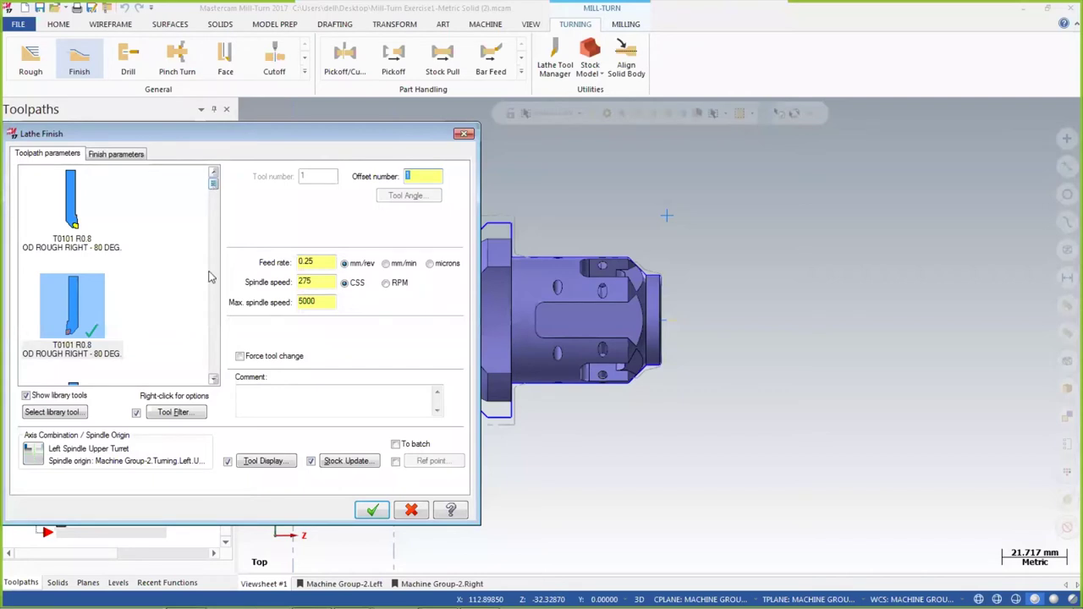
left_click(213, 379)
left_click(214, 379)
left_click(213, 379)
left_click(213, 380)
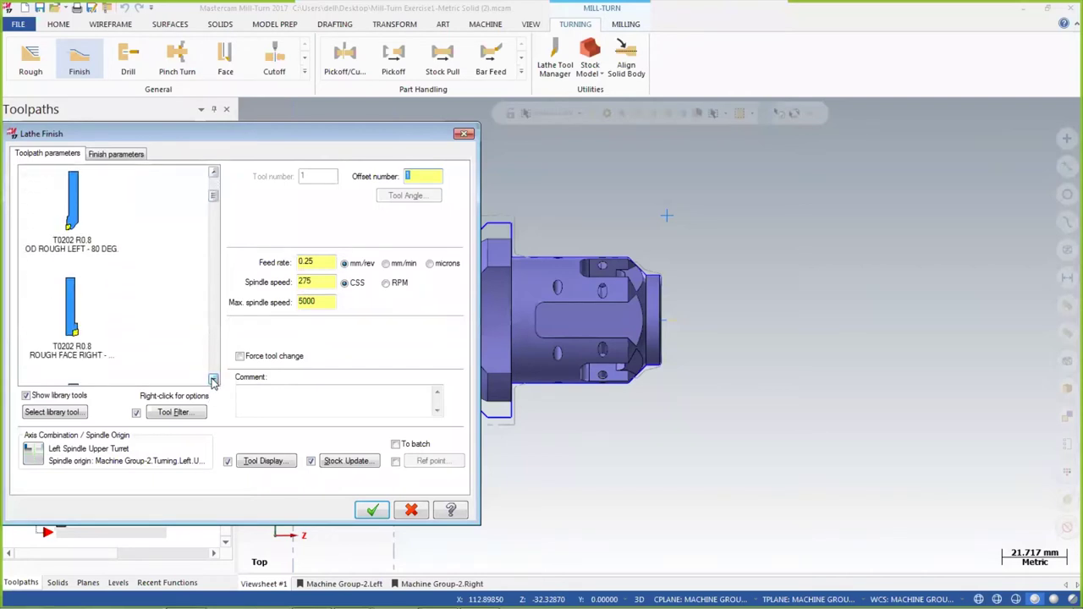
left_click(213, 379)
left_click(213, 380)
left_click(90, 278)
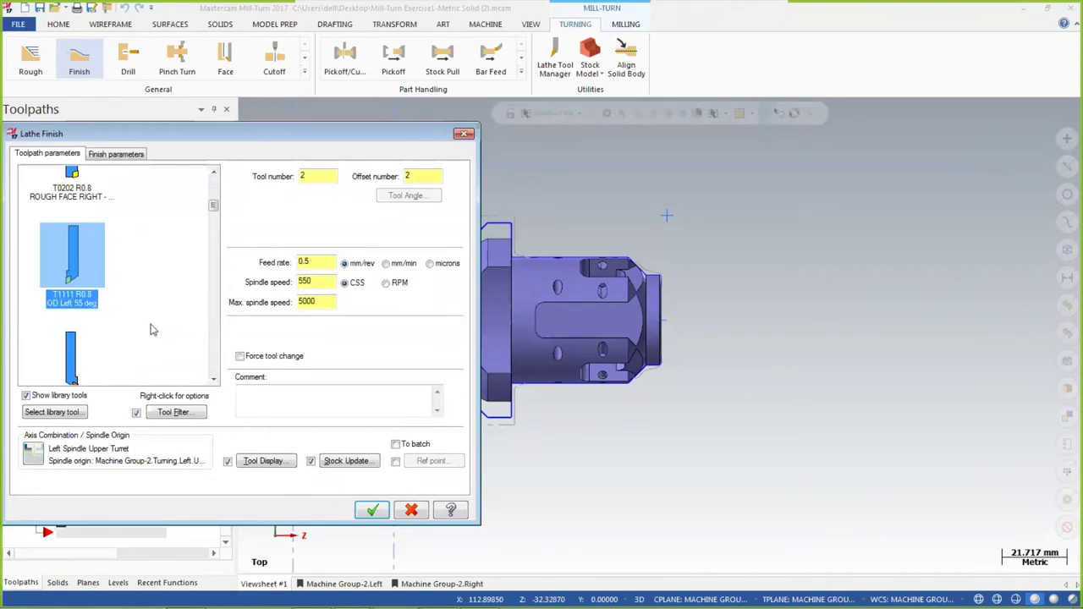
Accept the finish operation with one finish pass and zero stock to leave, and inspect the stock boundary along the front profile
left_click(104, 157)
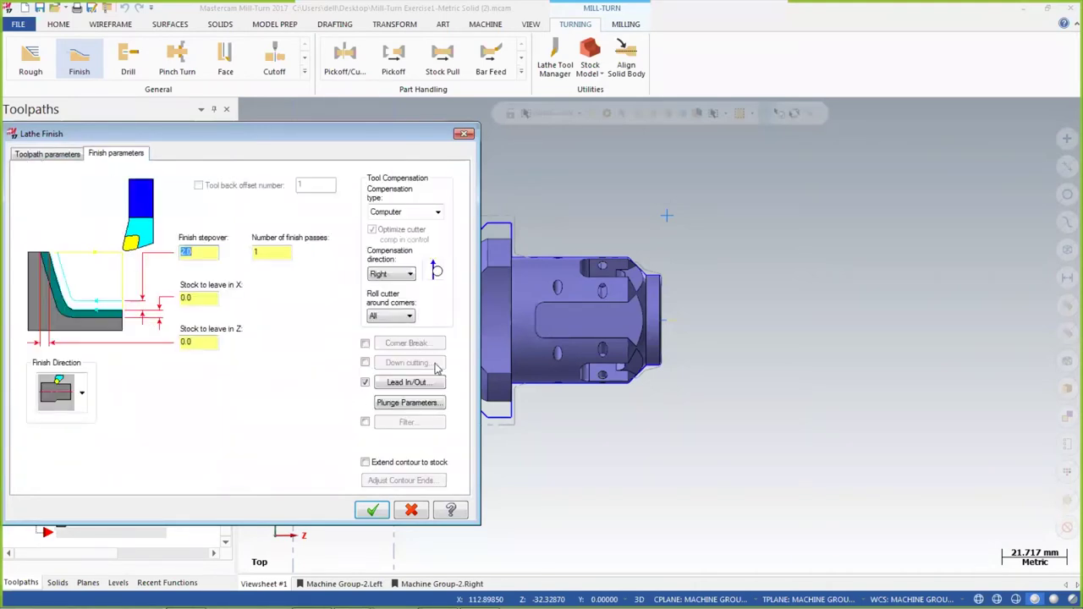
left_click(377, 510)
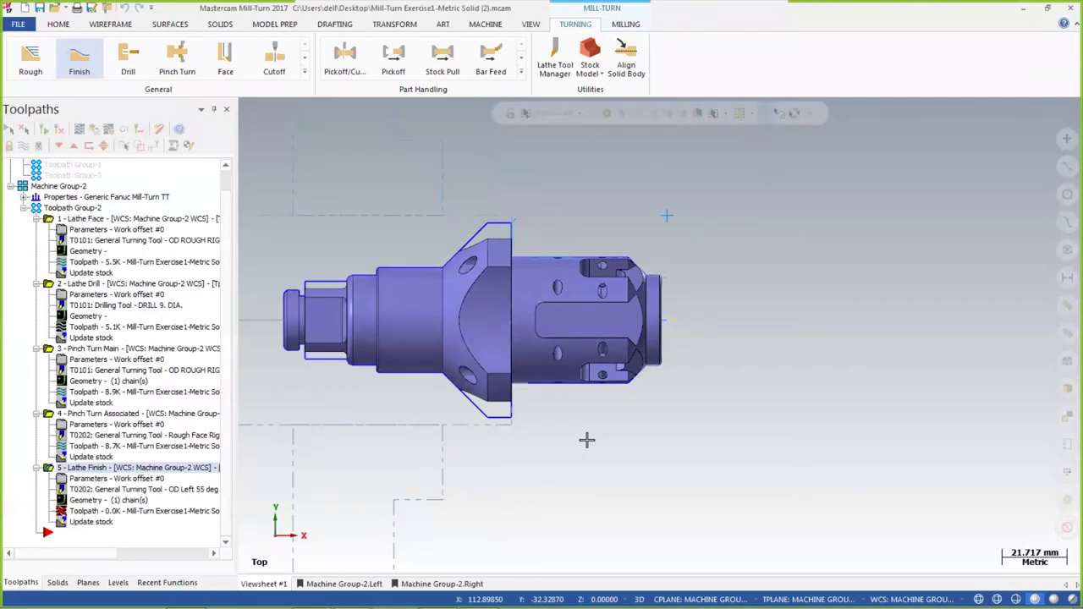
scroll(535, 200, "up", 4)
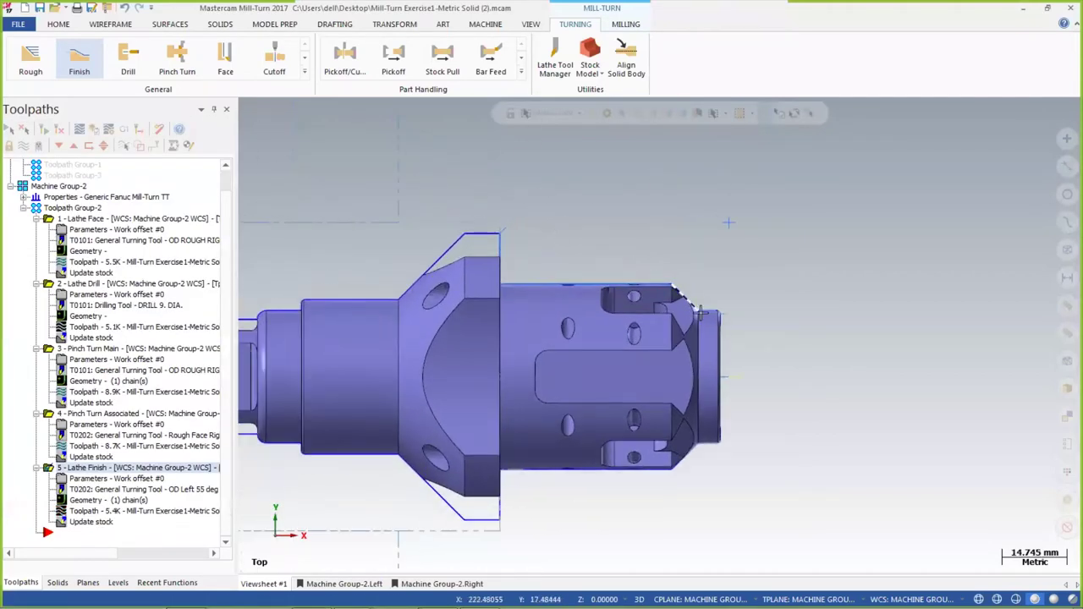
scroll(726, 298, "up", 5)
scroll(728, 294, "down", 4)
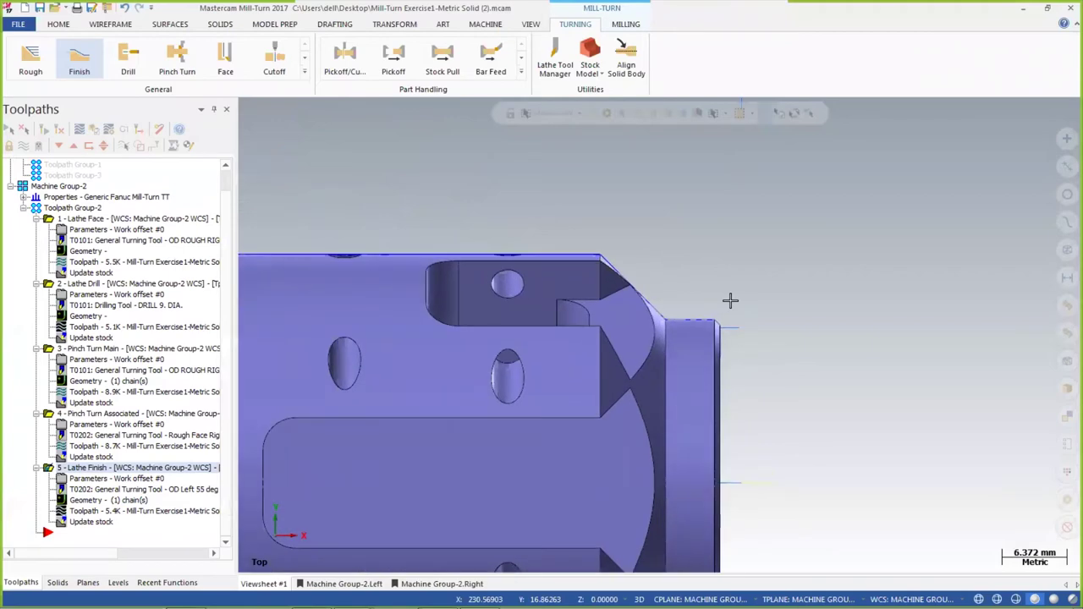
scroll(729, 292, "down", 3)
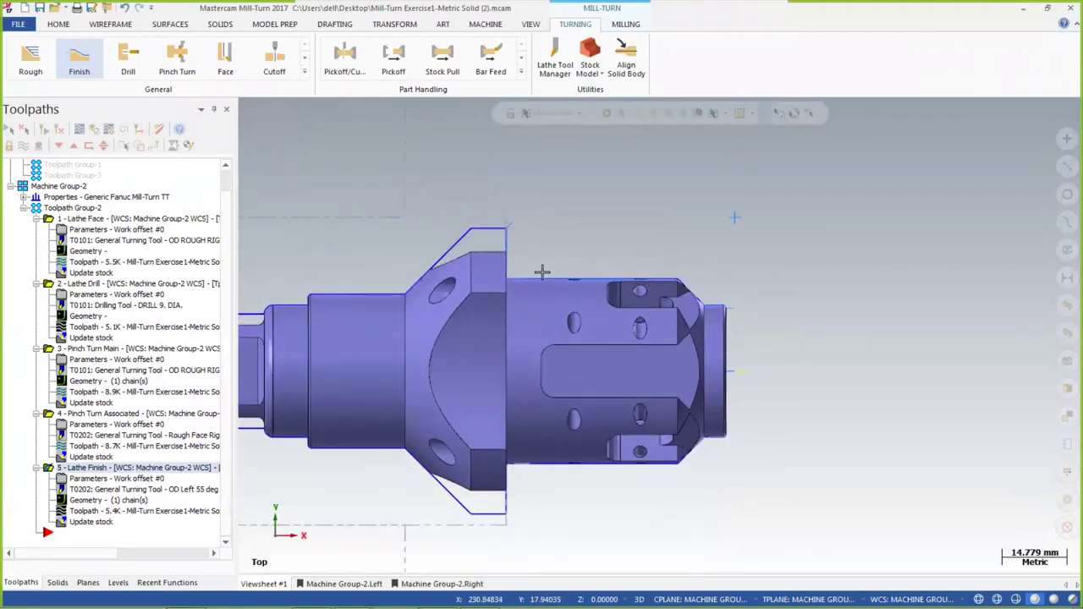
scroll(503, 300, "down", 2)
scroll(504, 301, "down", 2)
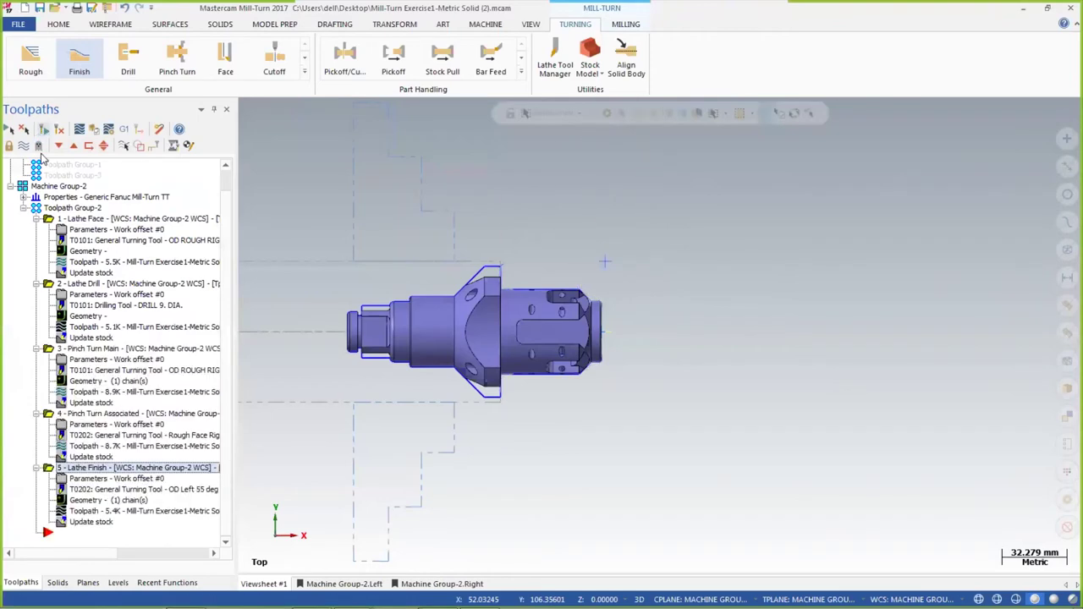
Send the Machine Group-2 operations to Mastercam Code Expert for synchronization and close its Machine Explorer and Properties panes
scroll(60, 200, "up", 1)
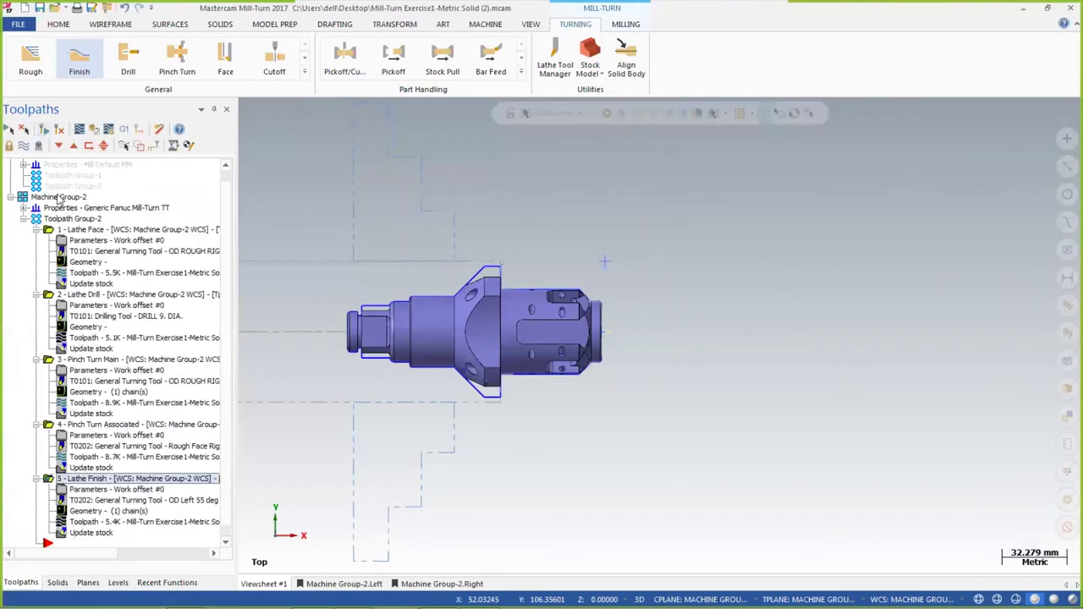
left_click(124, 131)
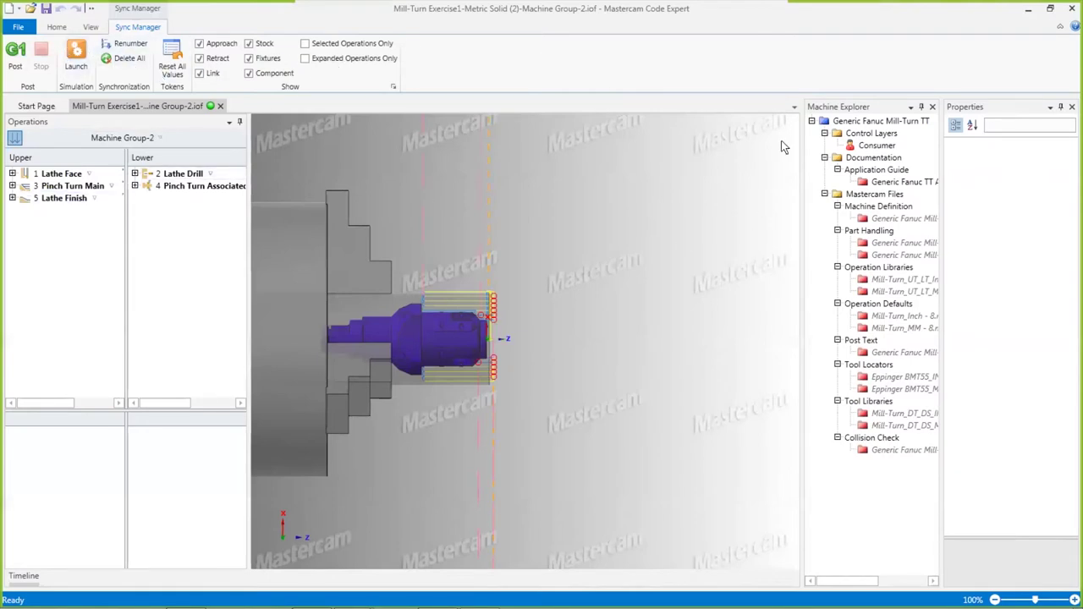
left_click(934, 108)
left_click(1072, 107)
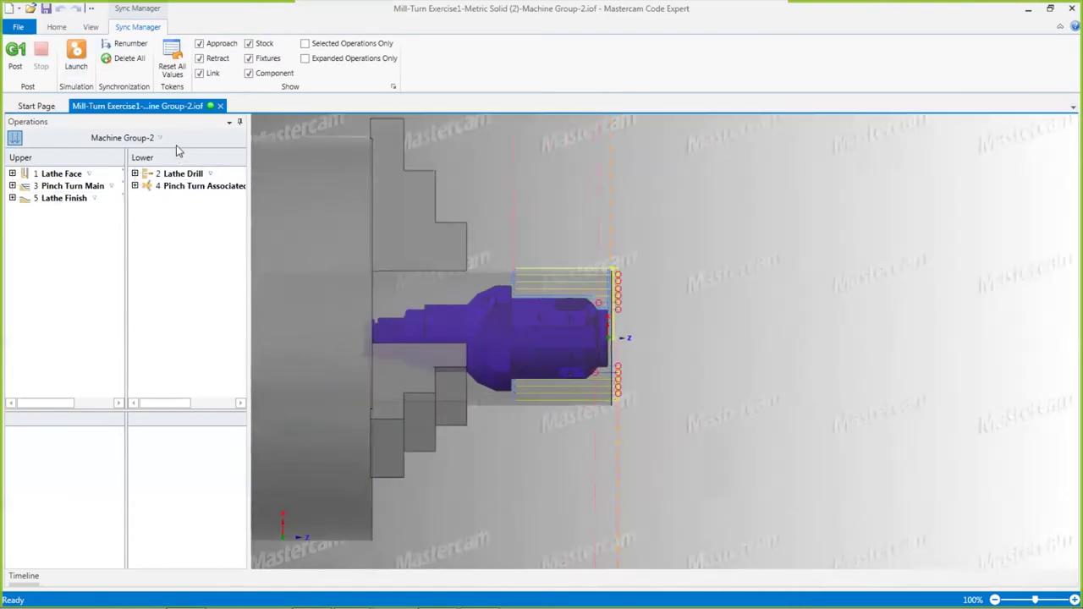
Examine both spindles, their chucks and the left spindle's toolpaths in the Sync Manager machine view
scroll(531, 217, "down", 5)
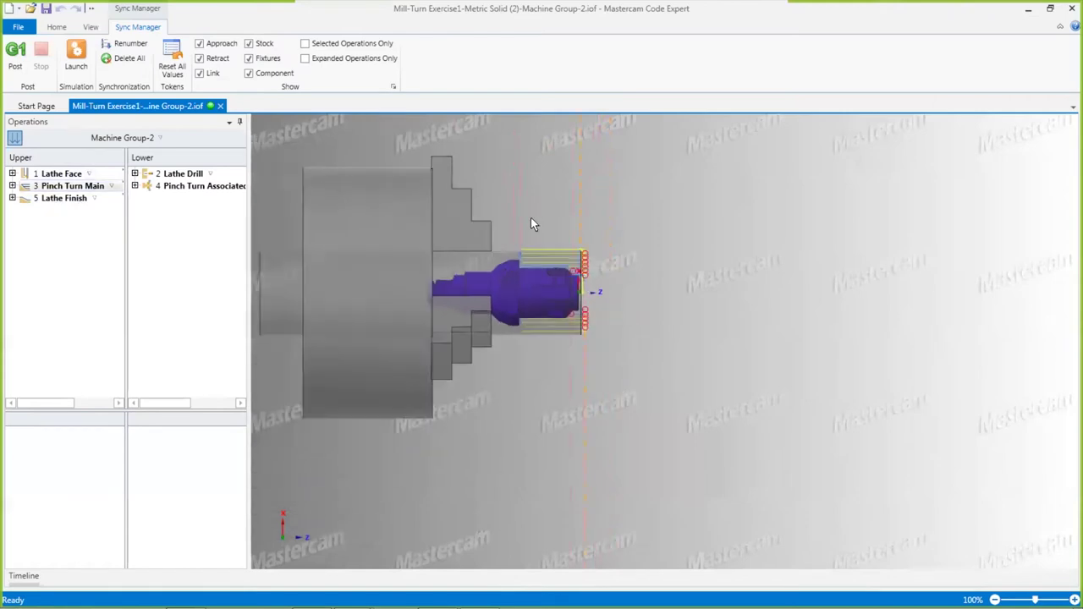
scroll(810, 278, "up", 2)
scroll(914, 260, "down", 2)
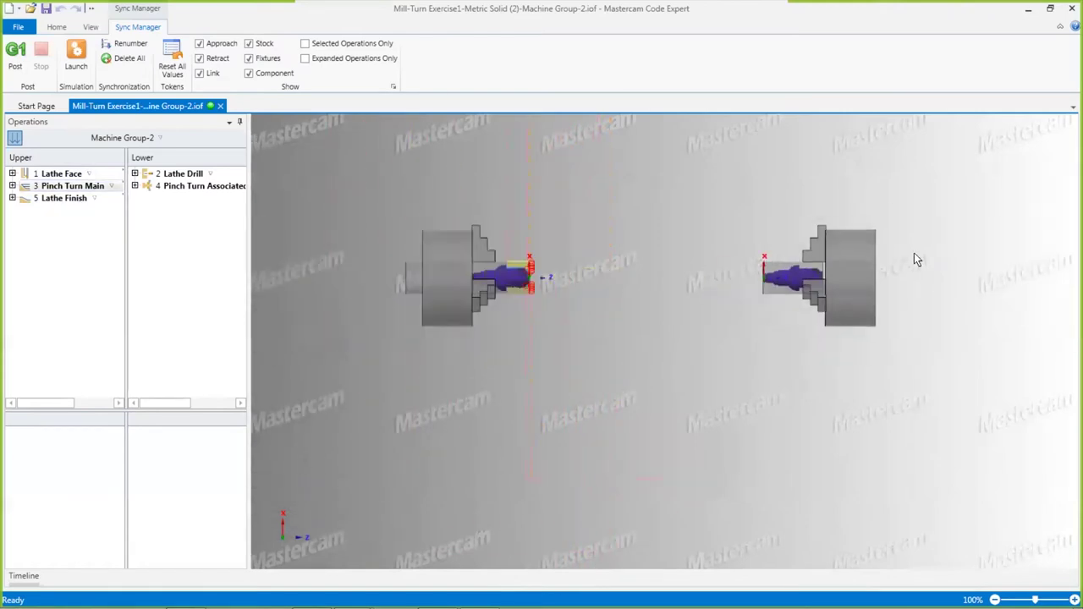
scroll(784, 246, "up", 1)
scroll(365, 284, "up", 1)
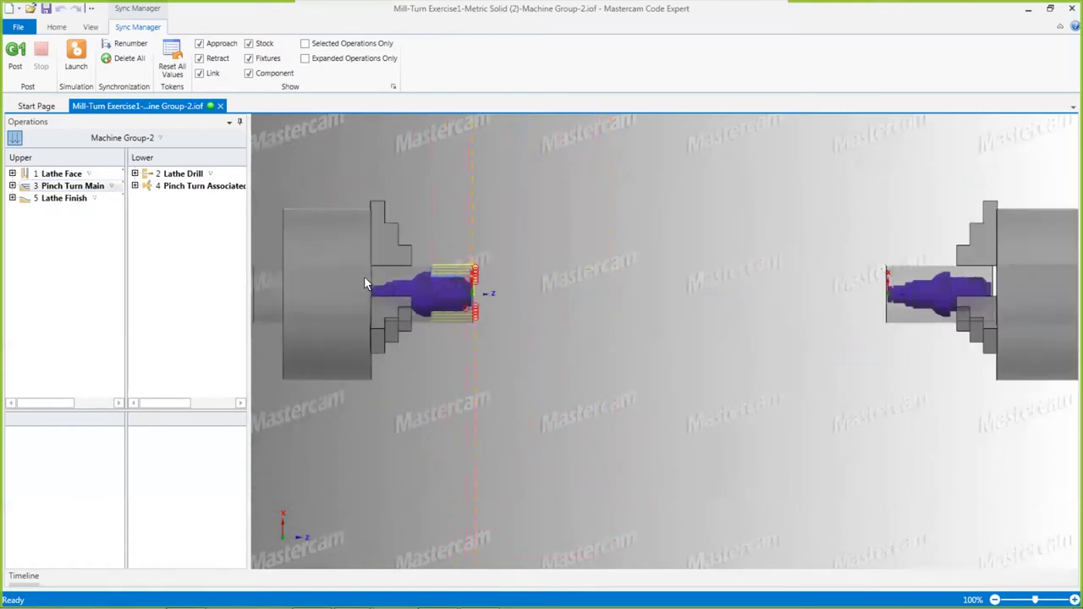
scroll(364, 276, "down", 5)
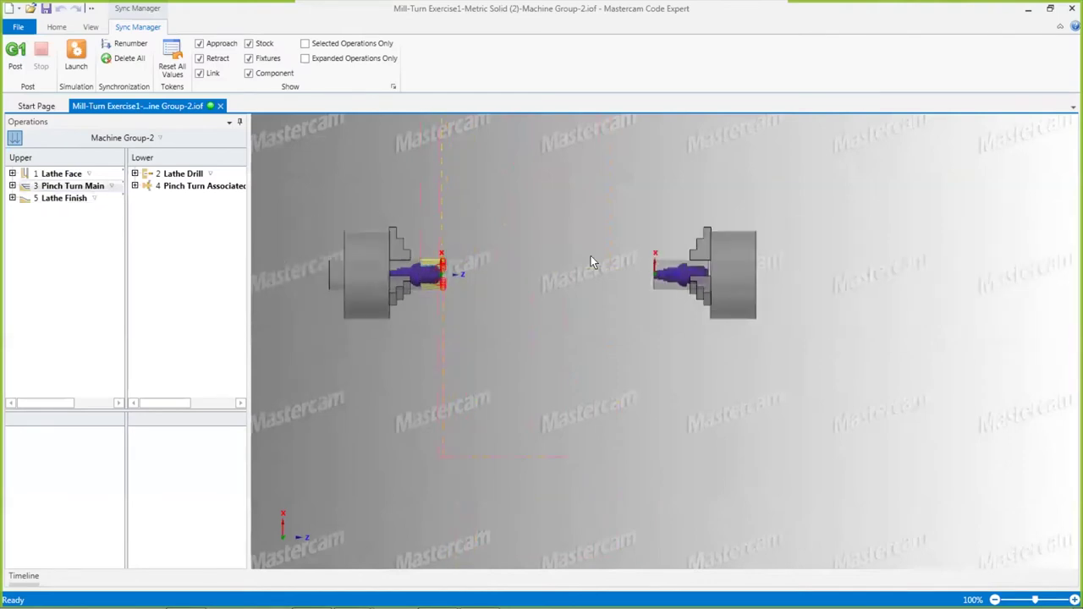
scroll(424, 267, "up", 5)
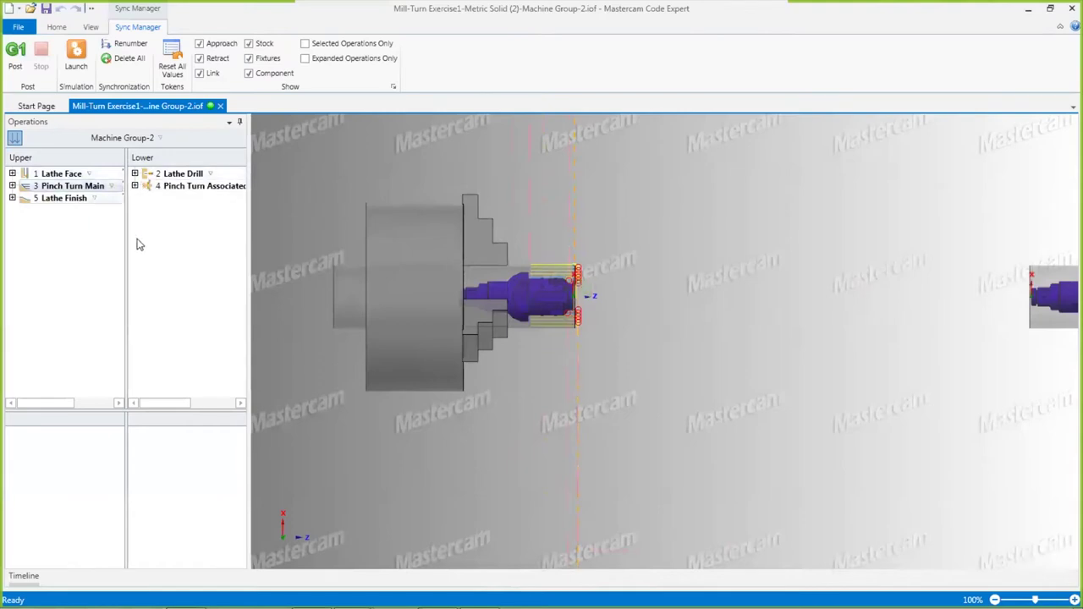
Add a sync point between the upper turret's Pinch Turn Main approach and the lower turret's Pinch Turn Associated approach
left_click(12, 174)
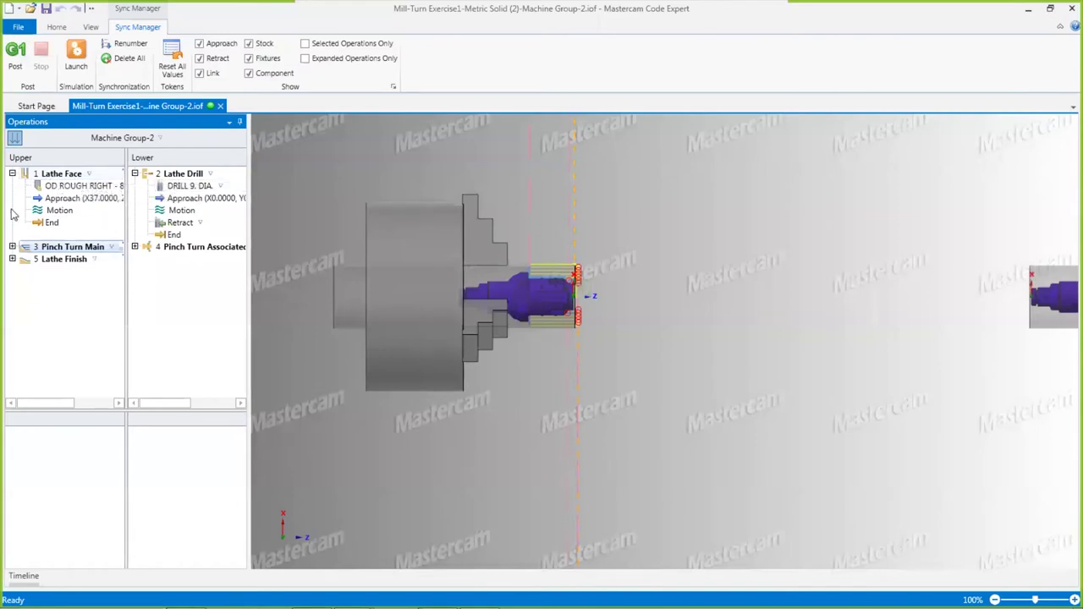
left_click(13, 173)
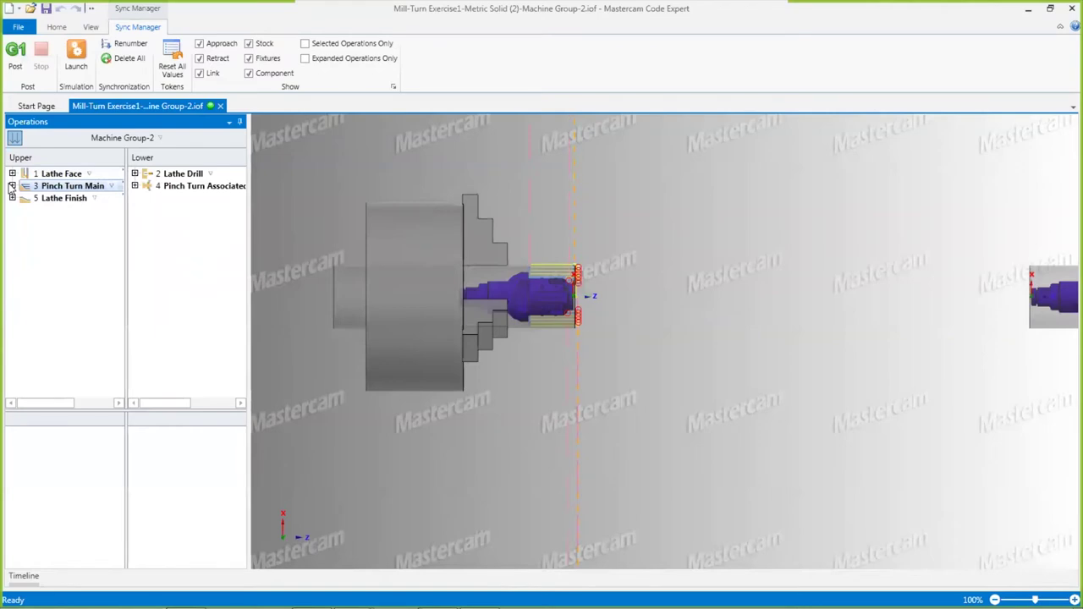
left_click(12, 185)
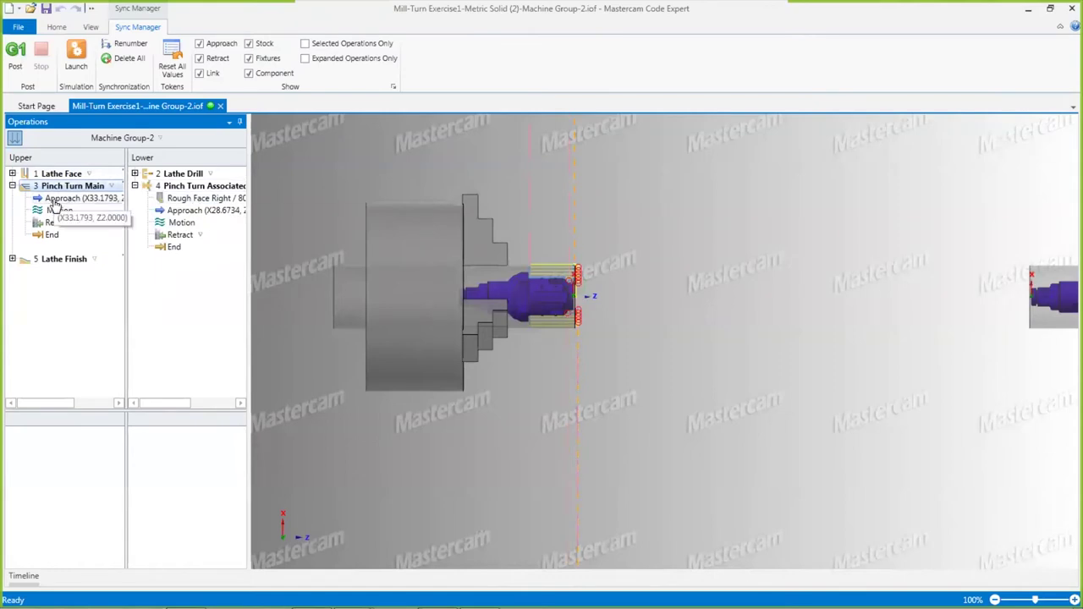
left_click_drag(61, 199, 193, 218)
left_click_drag(191, 220, 190, 216)
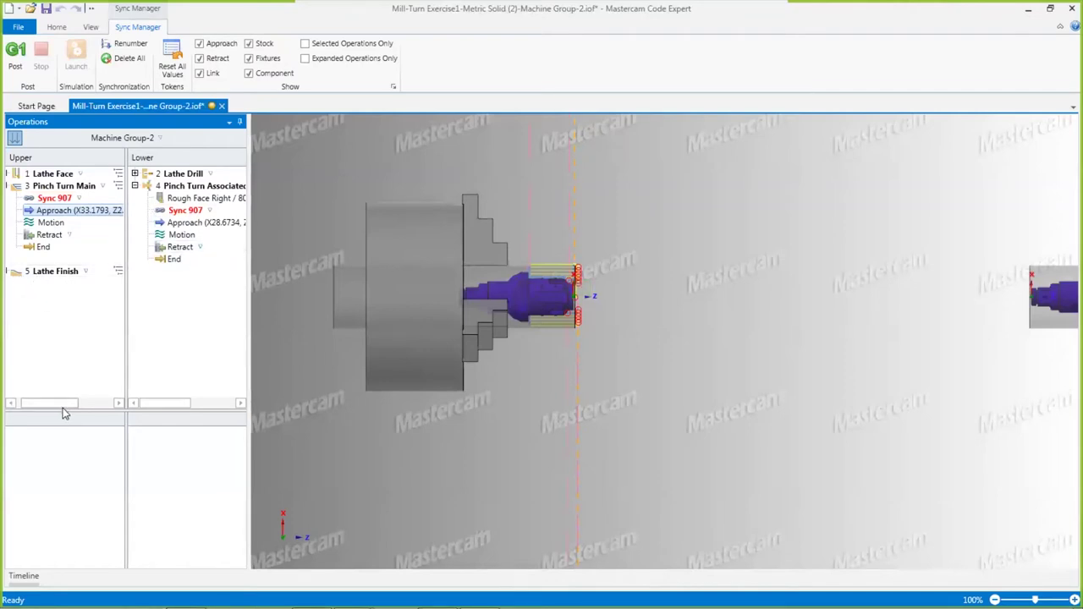
left_click_drag(59, 404, 52, 404)
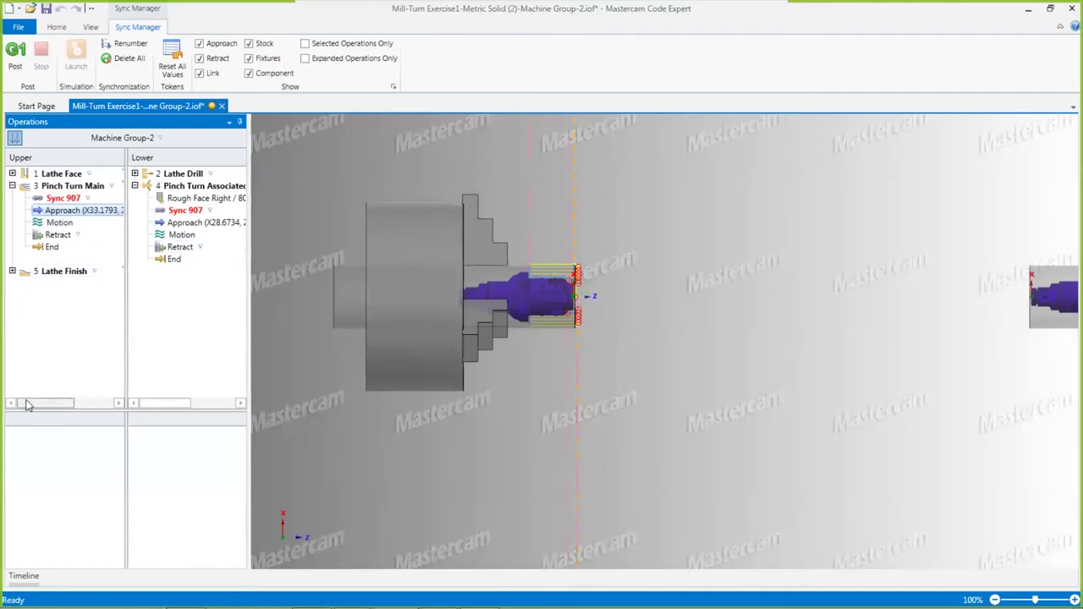
Expand the upper Lathe Finish operation, save the synchronized file and launch the machine simulation for the current part
left_click(11, 271)
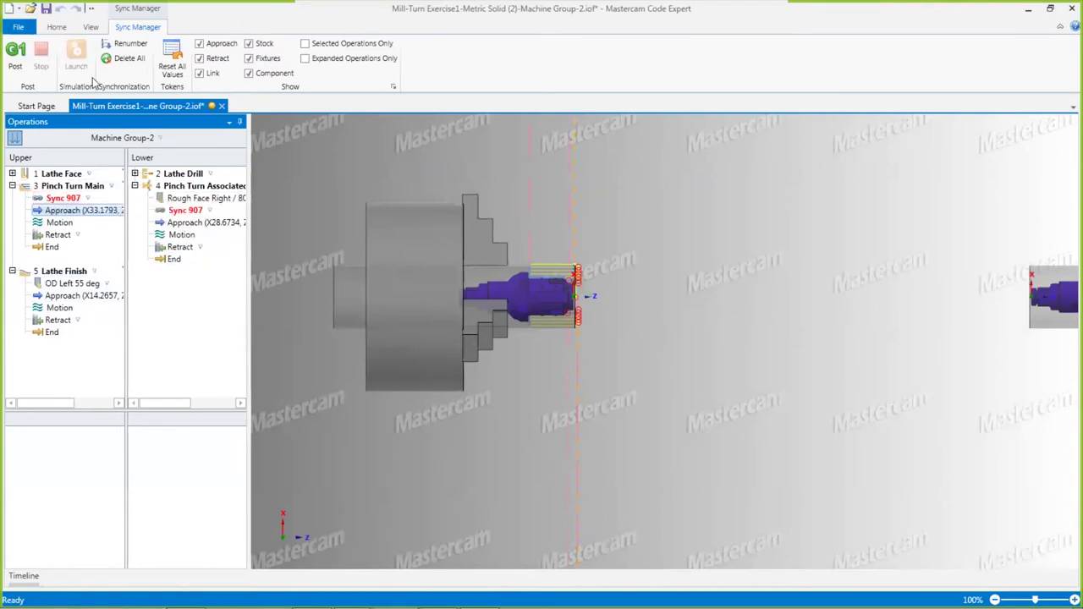
left_click(48, 9)
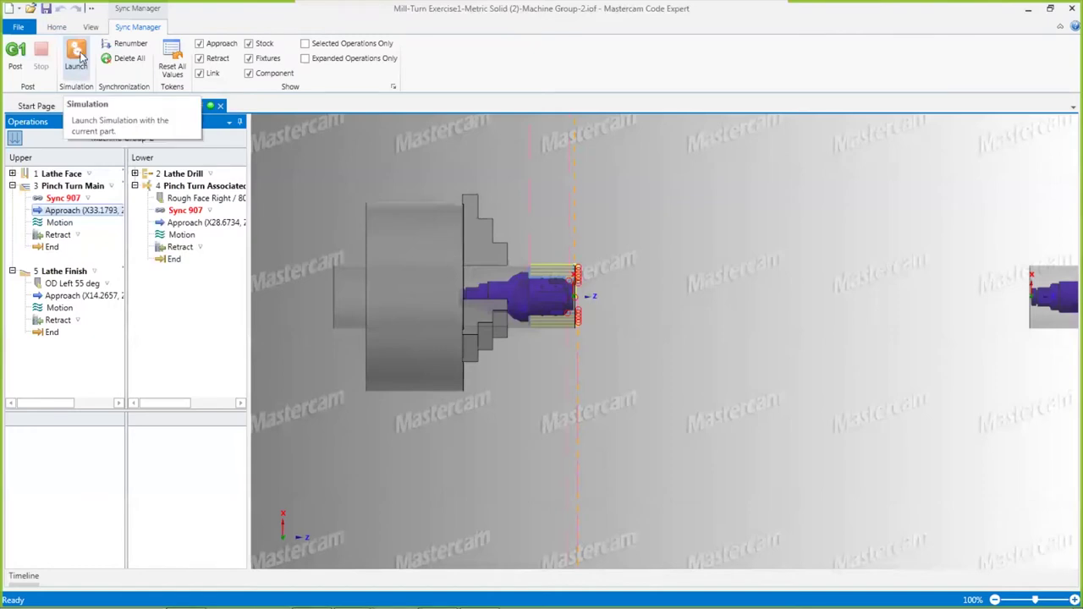
left_click(77, 55)
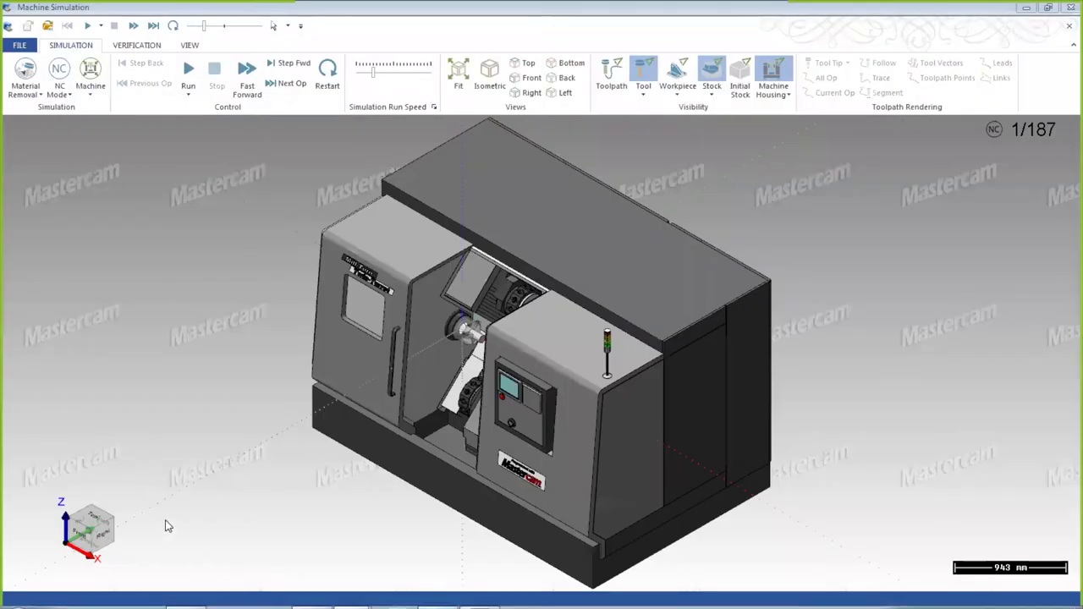
Examine the twin-turret machine's enclosure, both spindles and the upper and lower turrets in Machine Simulation
scroll(259, 252, "down", 2)
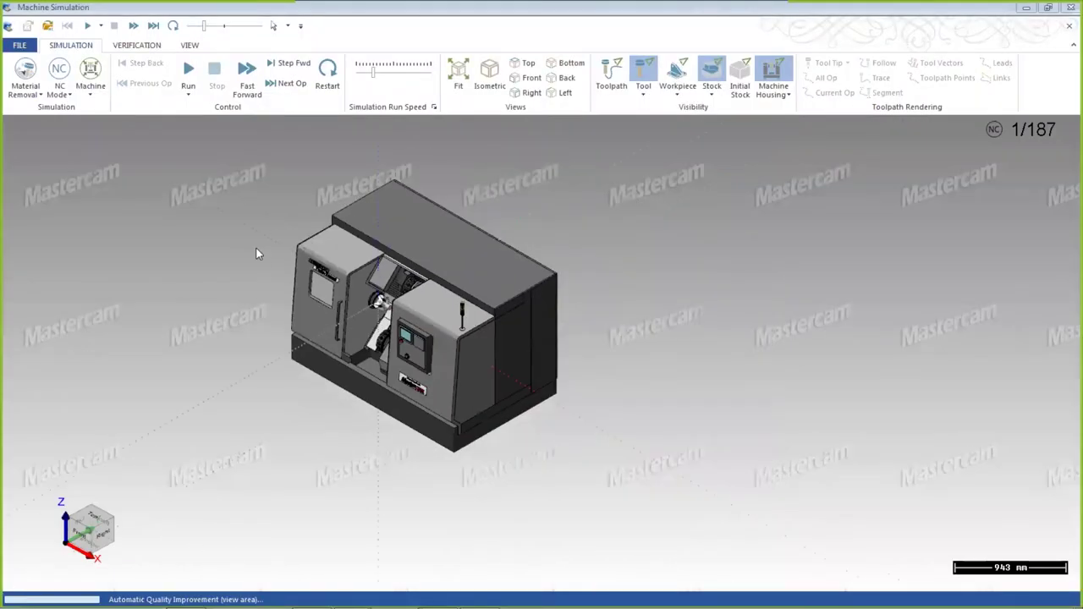
scroll(259, 251, "up", 1)
scroll(271, 240, "down", 2)
middle_click_drag(271, 240, 569, 256)
scroll(431, 320, "up", 2)
scroll(431, 320, "up", 1)
middle_click_drag(432, 320, 322, 307)
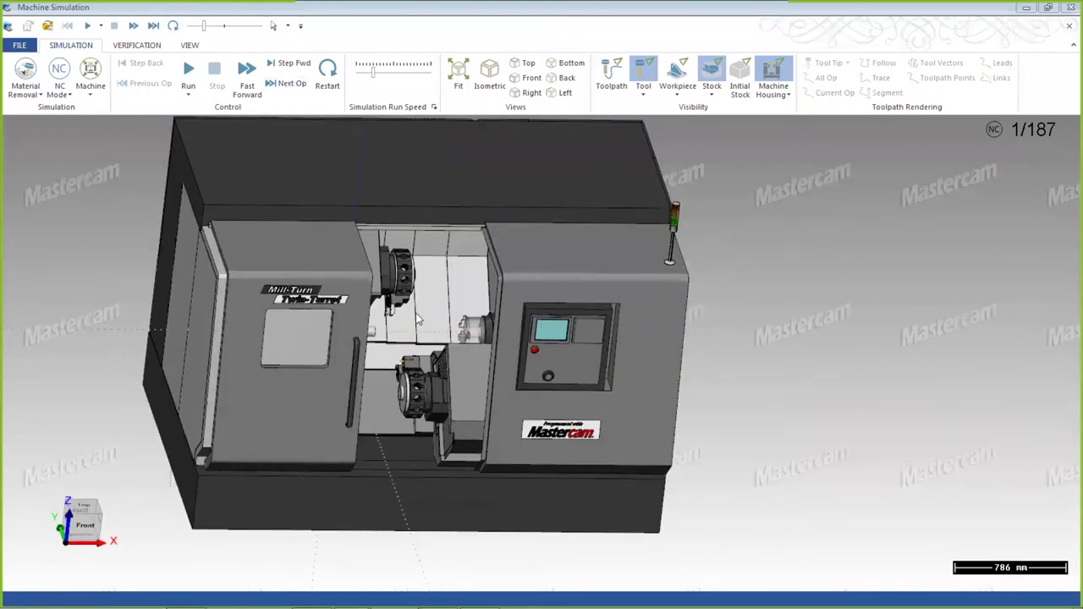
middle_click_drag(417, 319, 265, 270)
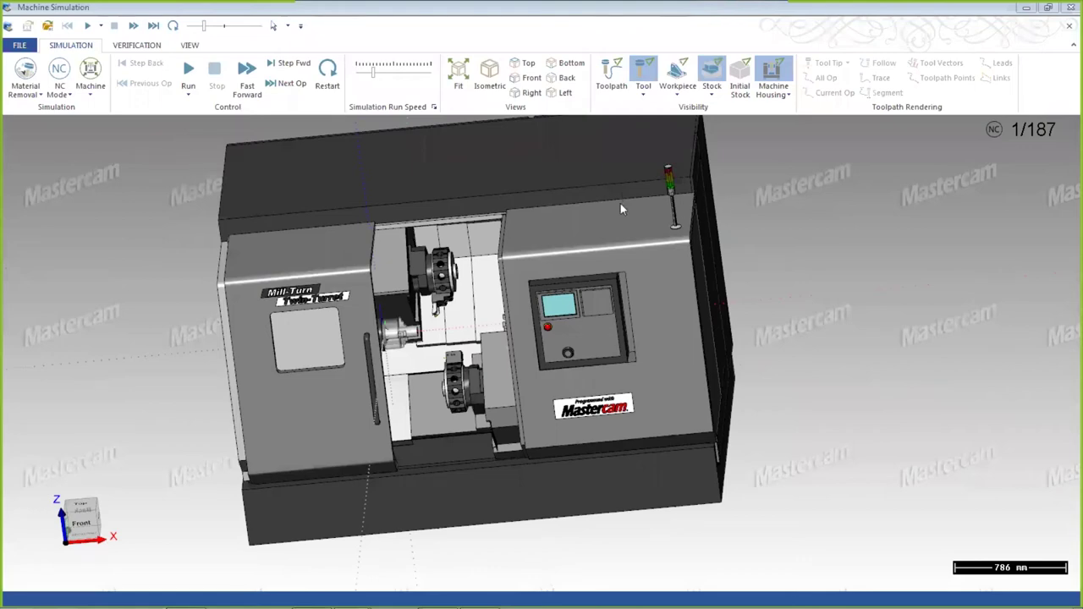
scroll(607, 187, "down", 3)
scroll(522, 173, "up", 5)
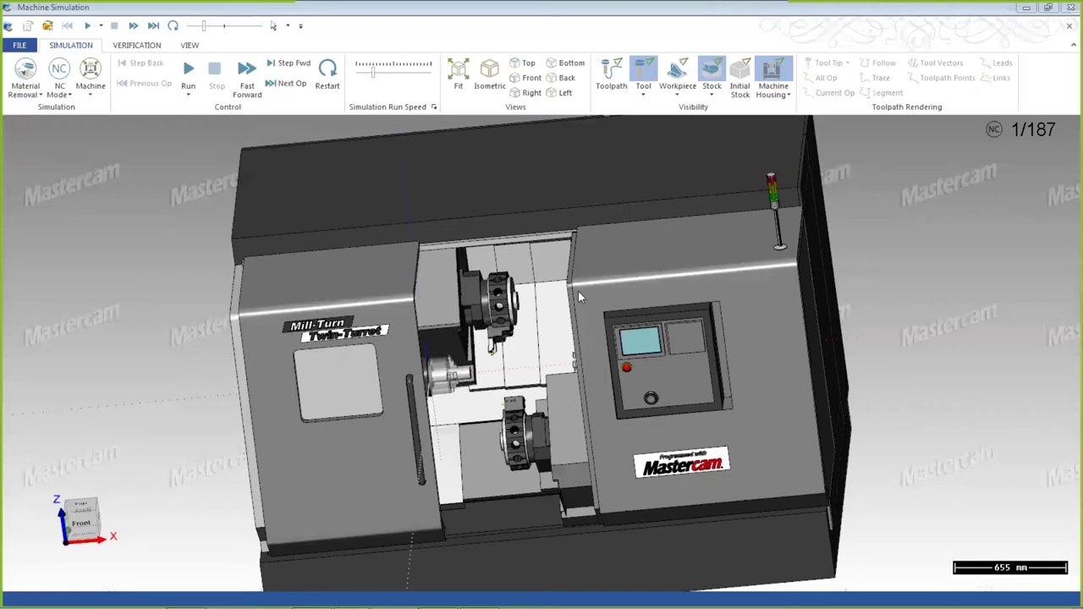
mouse_move(604, 325)
middle_mouse_down()
mouse_move(604, 337)
mouse_move(562, 359)
mouse_move(609, 341)
middle_mouse_up()
scroll(508, 339, "up", 5)
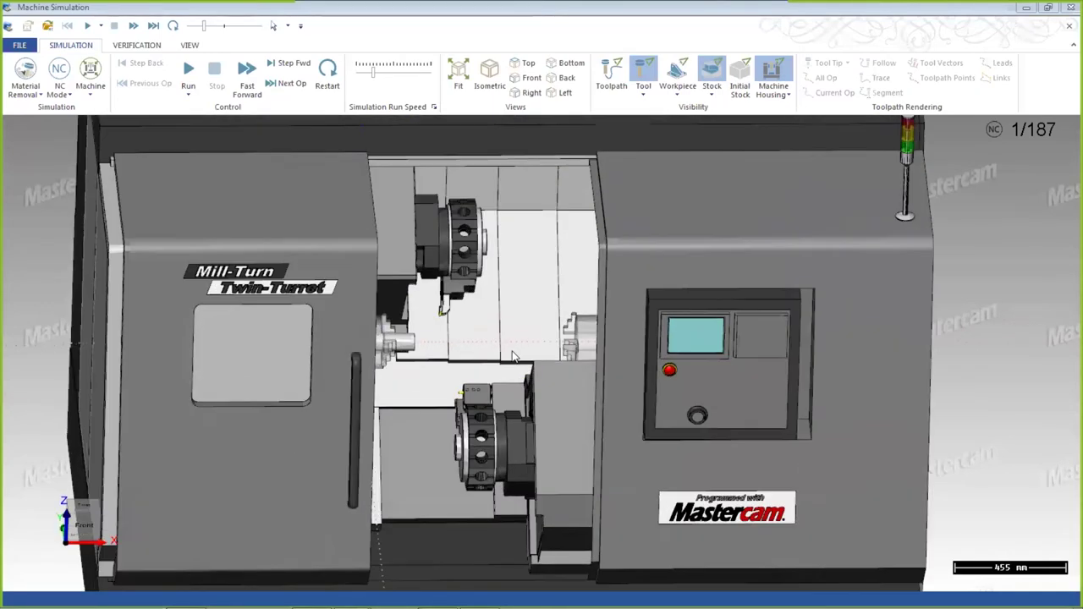
scroll(472, 331, "down", 5)
scroll(465, 343, "up", 5)
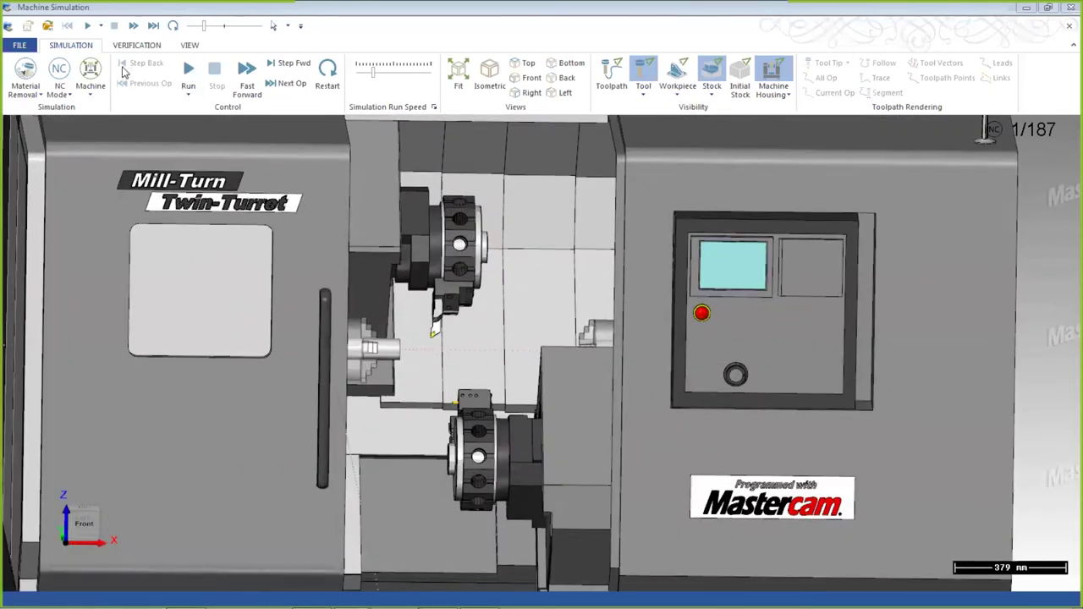
Run the machine simulation to the end, inspect the turned part on the left spindle and close the simulation
left_click(190, 73)
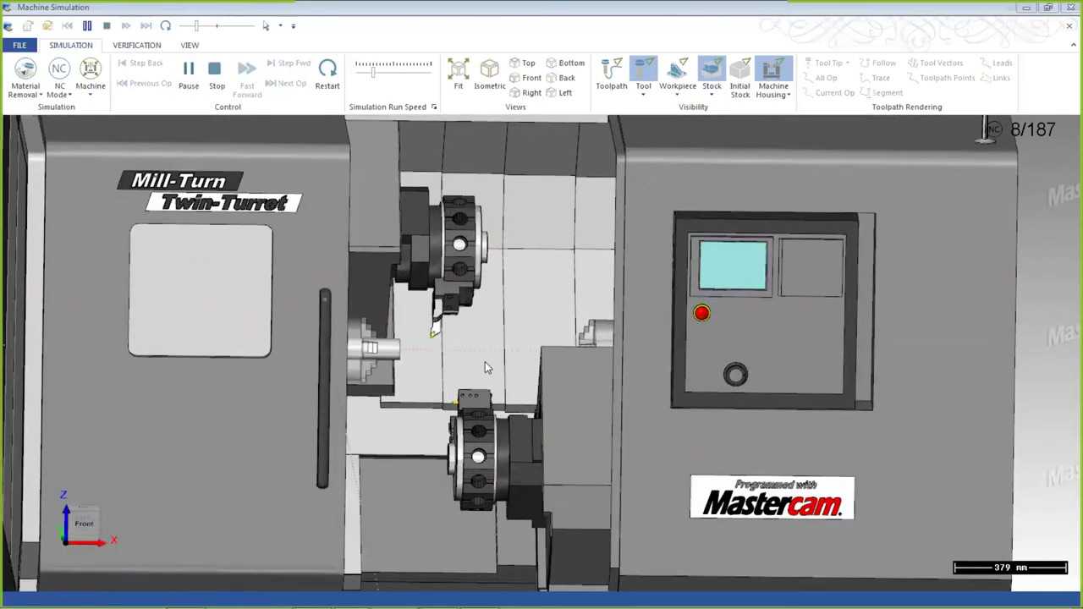
scroll(456, 368, "up", 5)
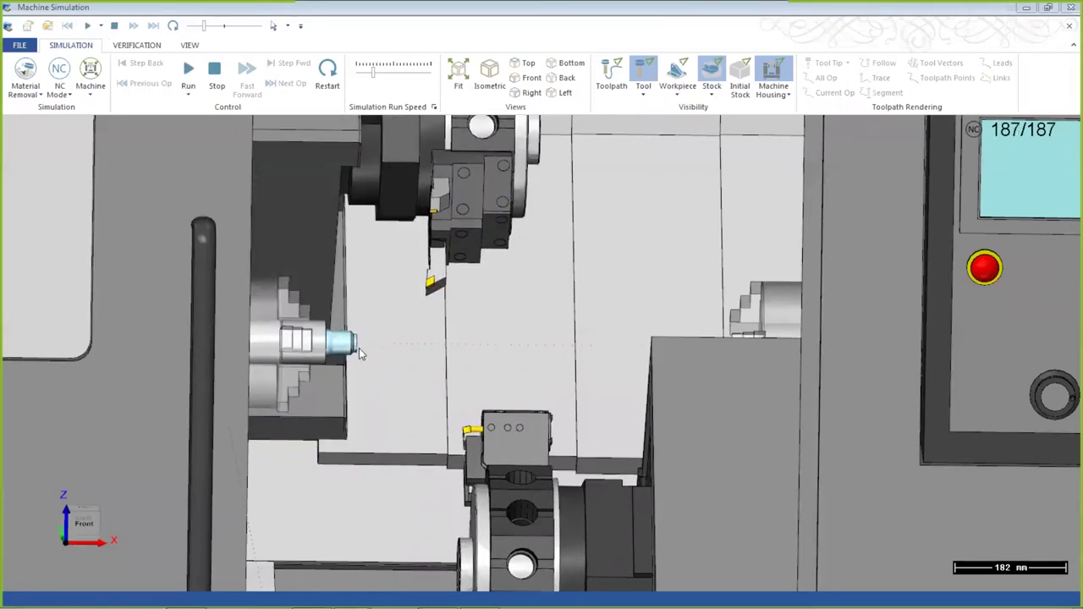
scroll(351, 343, "up", 3)
scroll(335, 343, "up", 5)
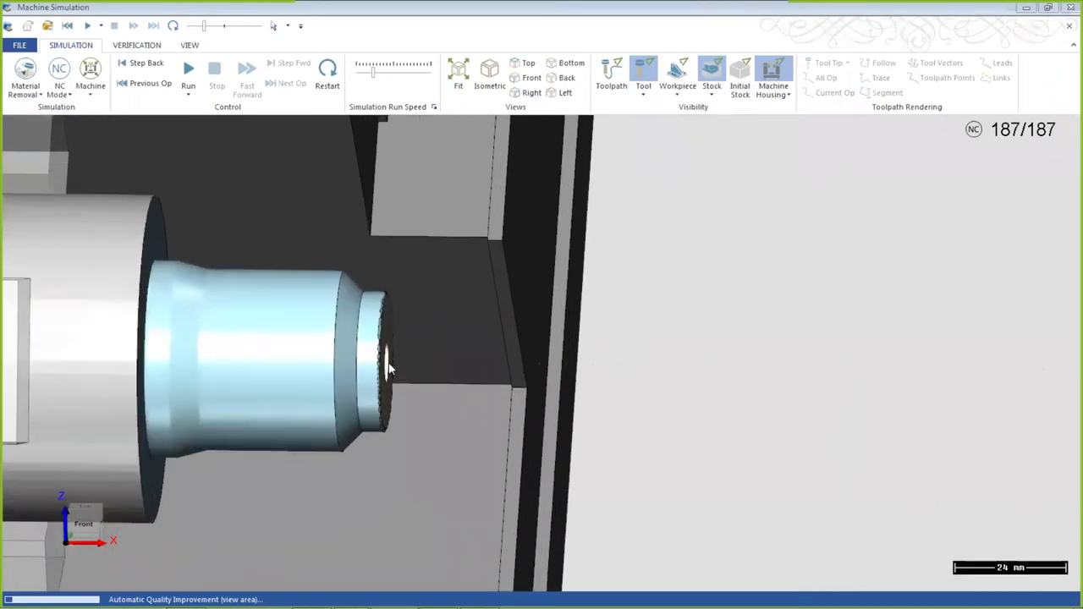
scroll(322, 362, "down", 3)
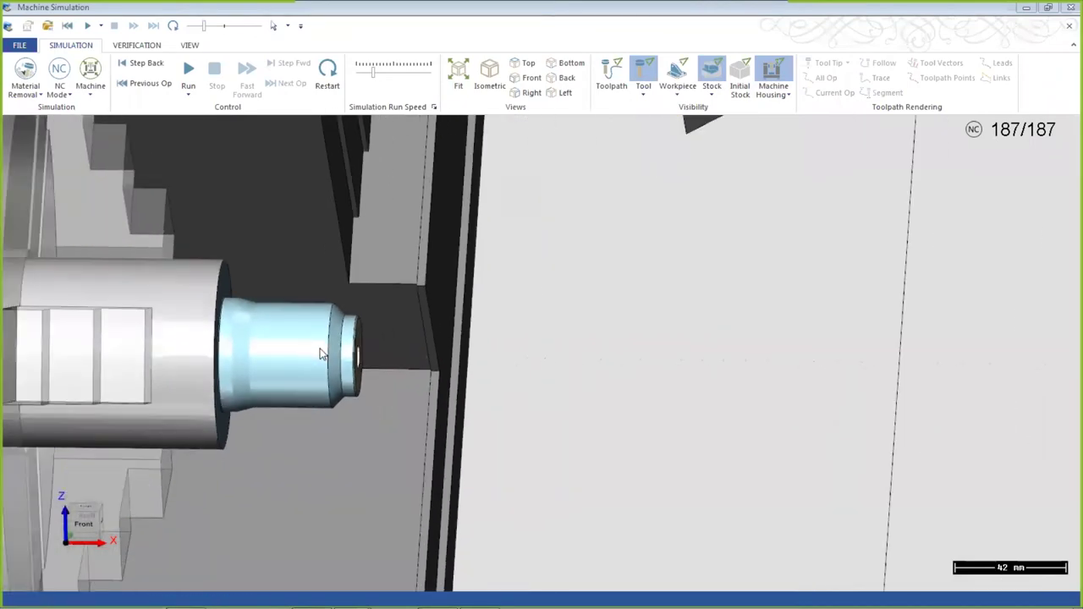
scroll(328, 330, "down", 4)
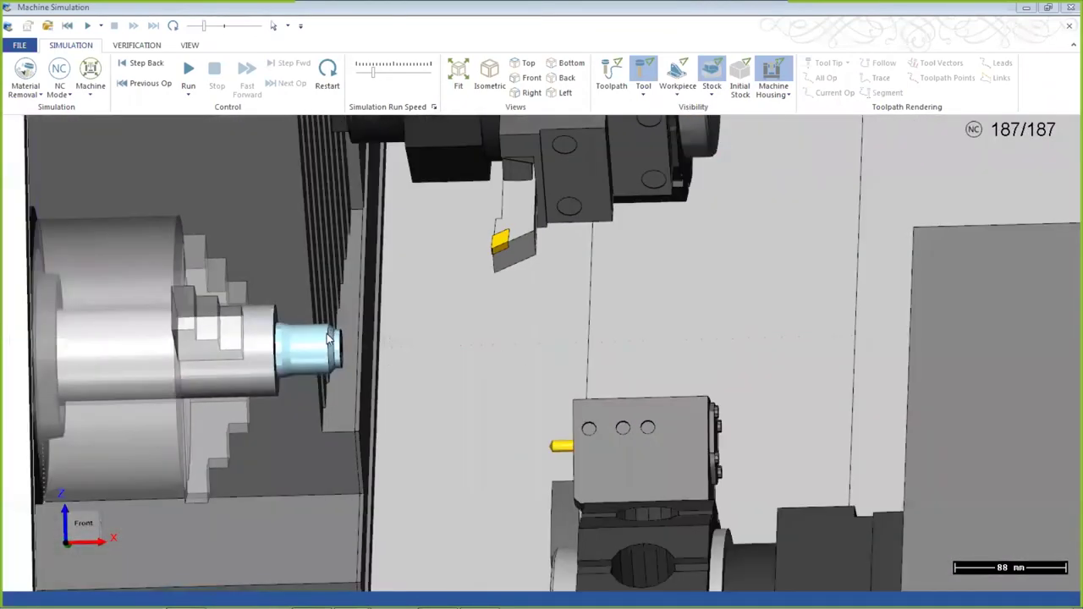
left_click(1069, 7)
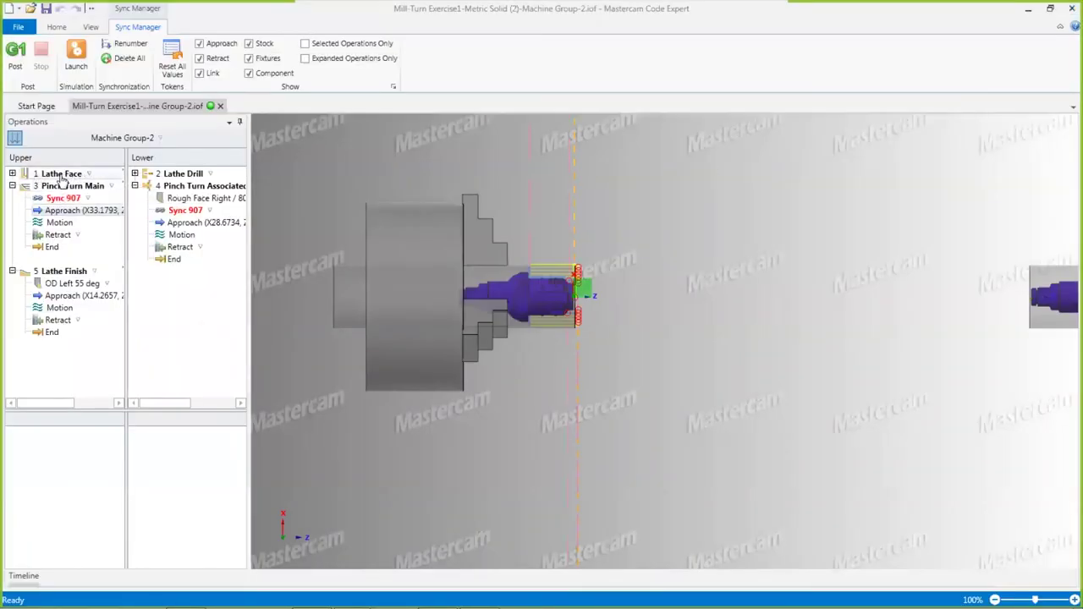
Try to sync the end of Pinch Turn Main with the lower Lathe Drill, starting from the drill's approach and its DRILL 9. DIA. tool
left_click(134, 173)
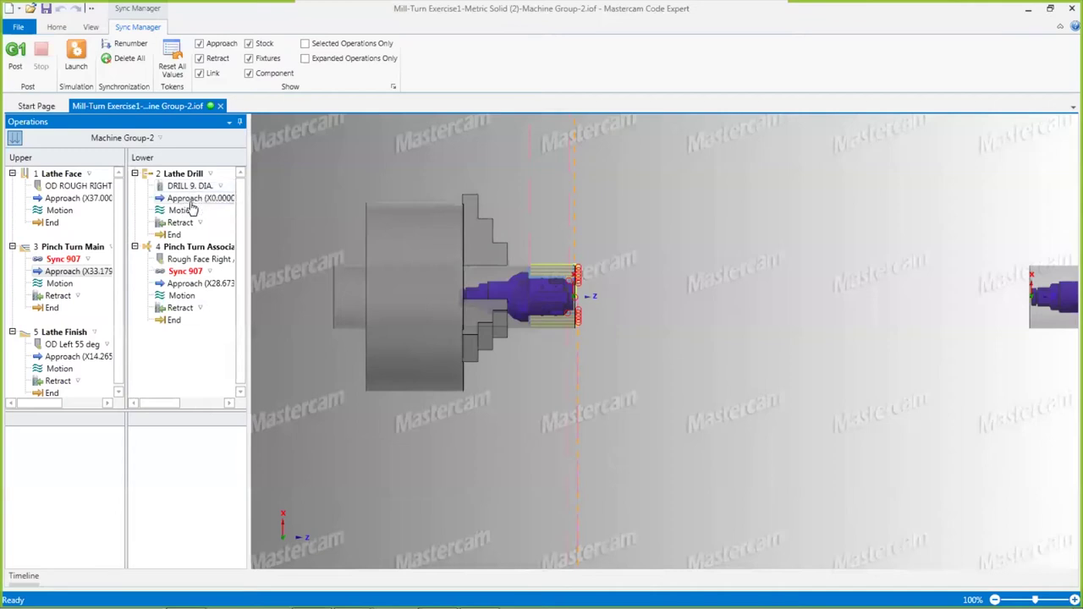
left_click_drag(181, 201, 28, 308)
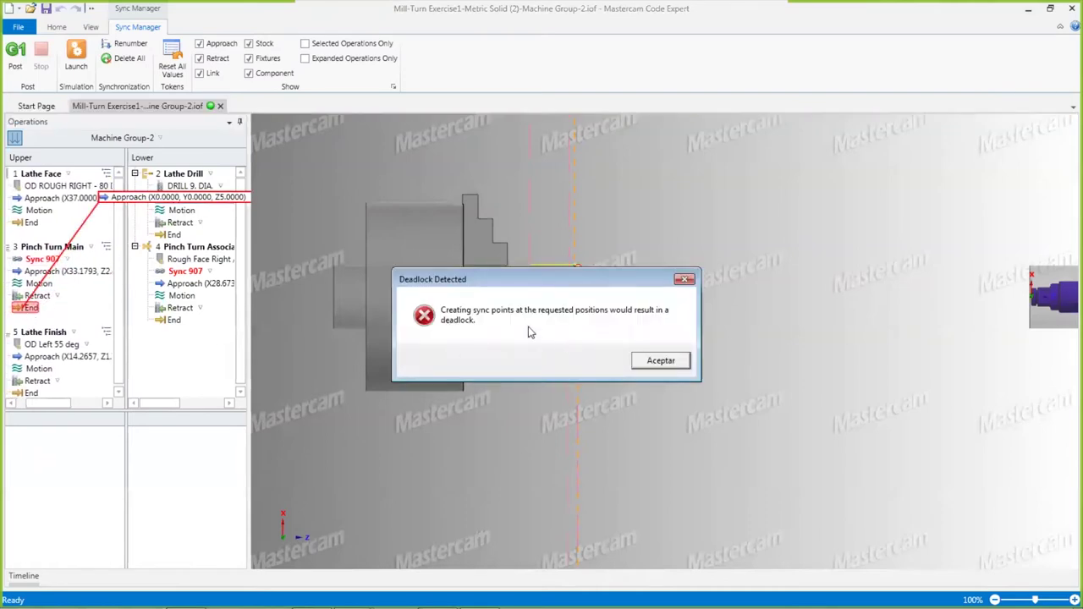
left_click(658, 362)
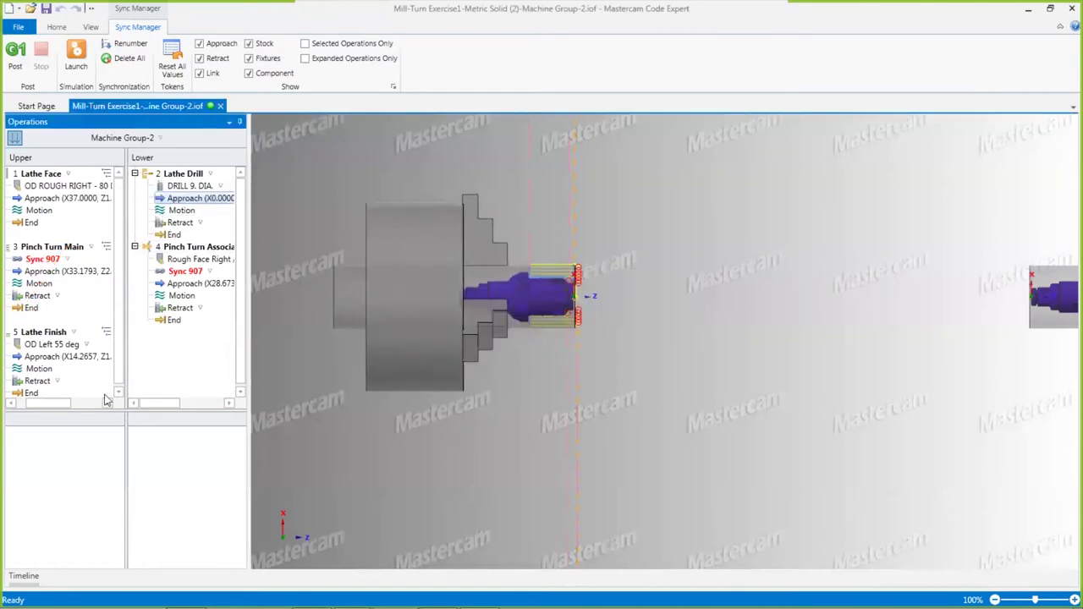
left_click_drag(38, 403, 24, 403)
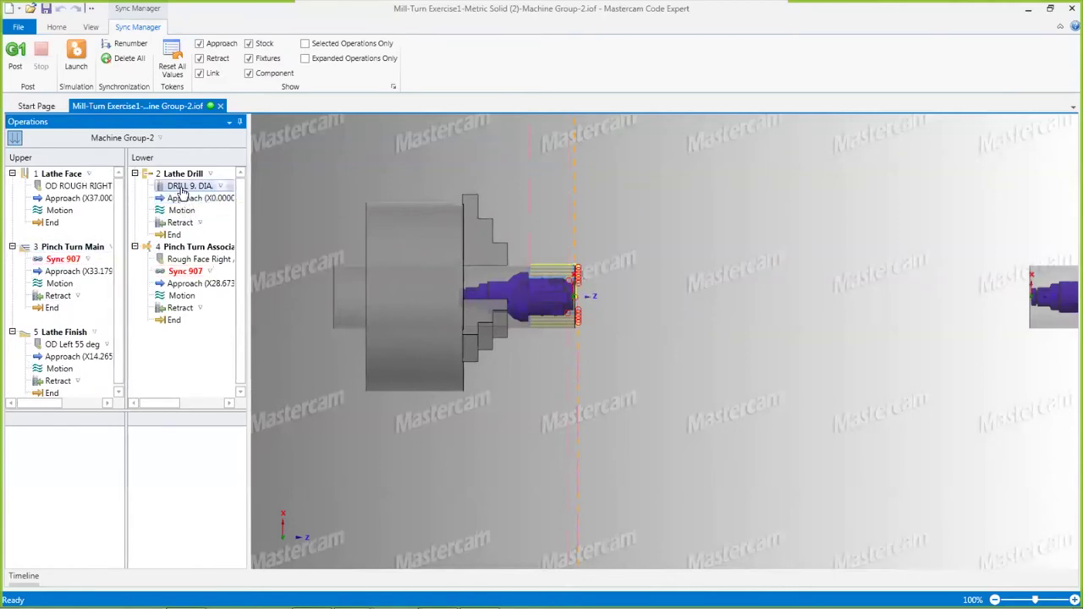
left_click_drag(181, 190, 58, 311)
left_click(654, 359)
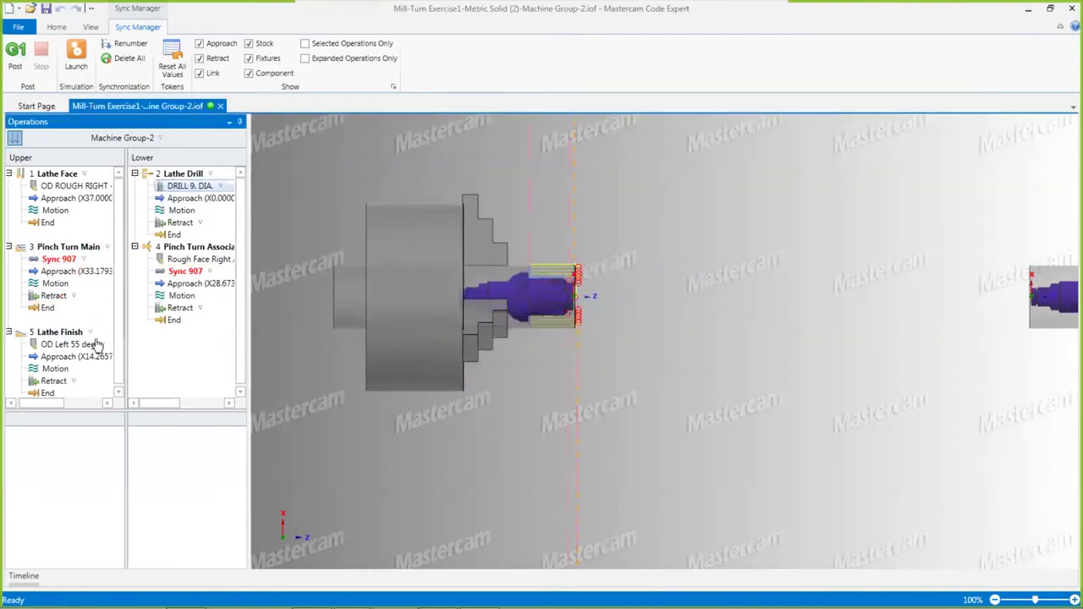
Try to sync from Pinch Turn Main's end and retract to the lower Lathe Drill's DRILL 9. DIA. tool
left_click_drag(42, 307, 181, 193)
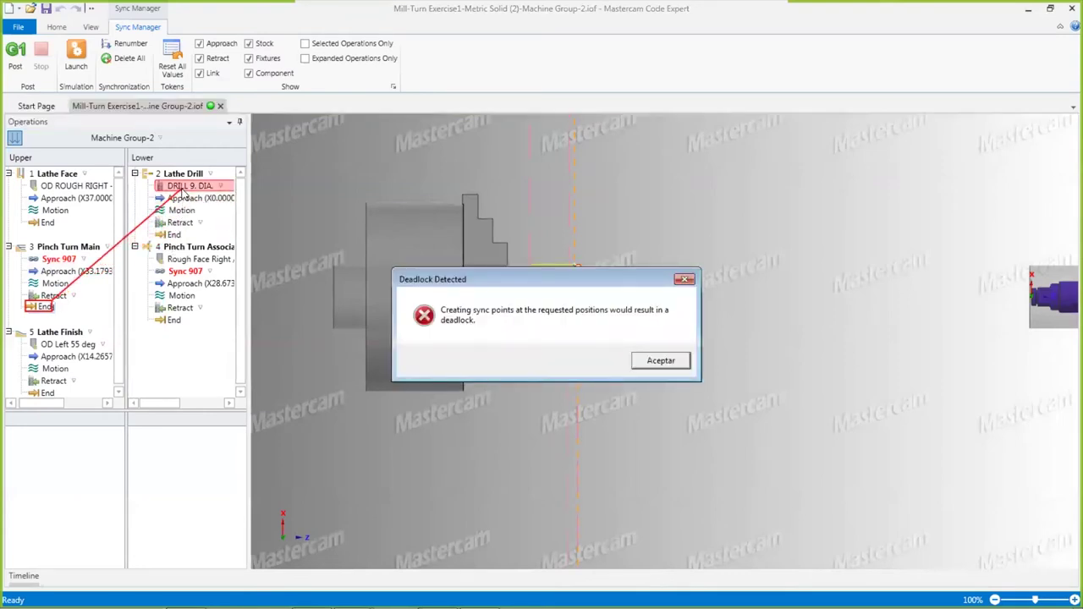
left_click(661, 361)
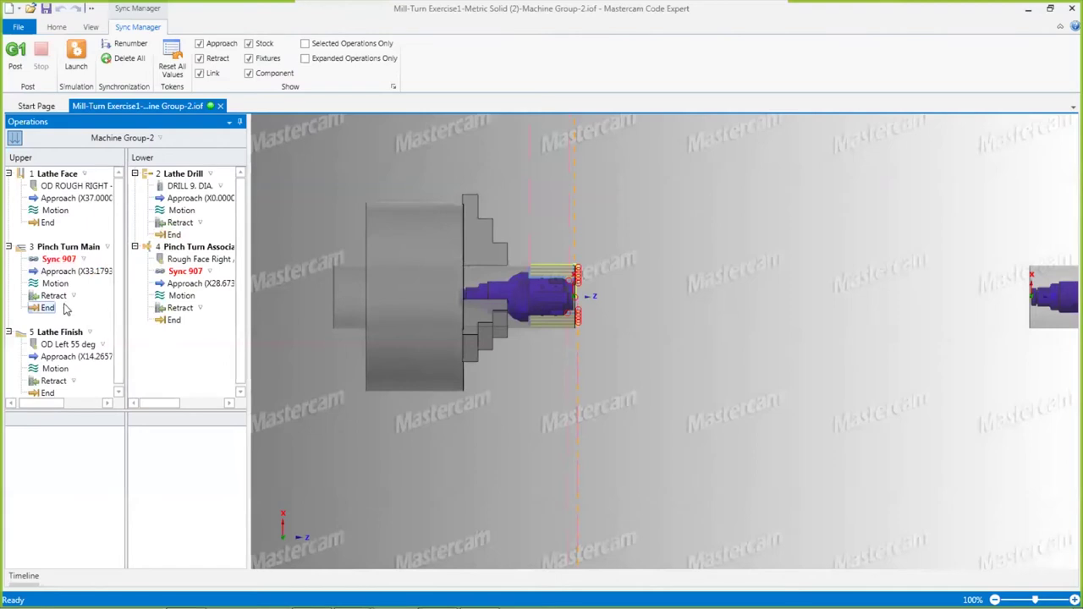
left_click_drag(53, 296, 169, 193)
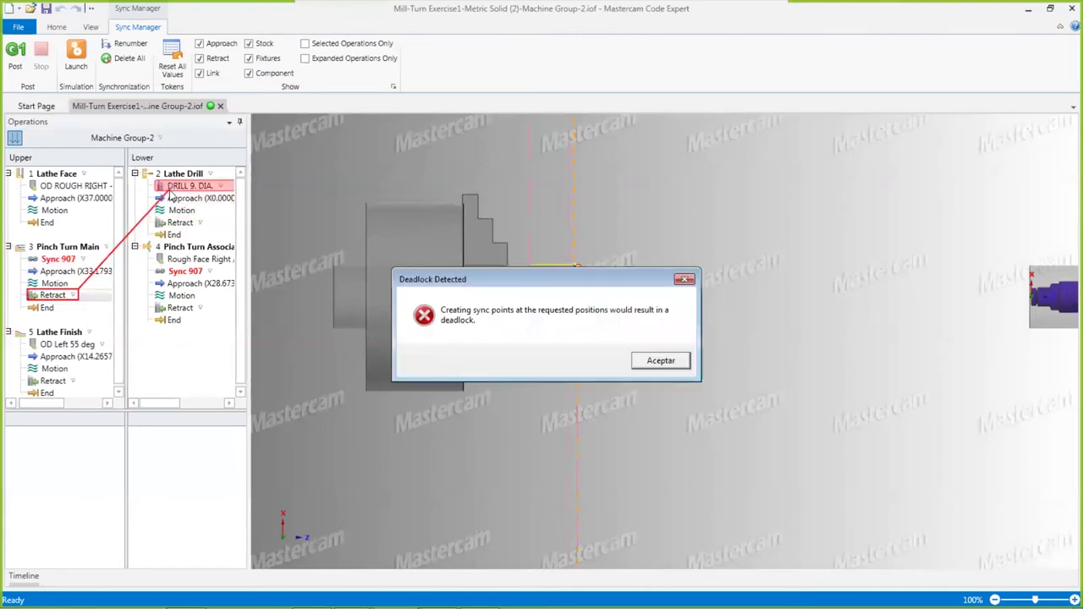
left_click(651, 366)
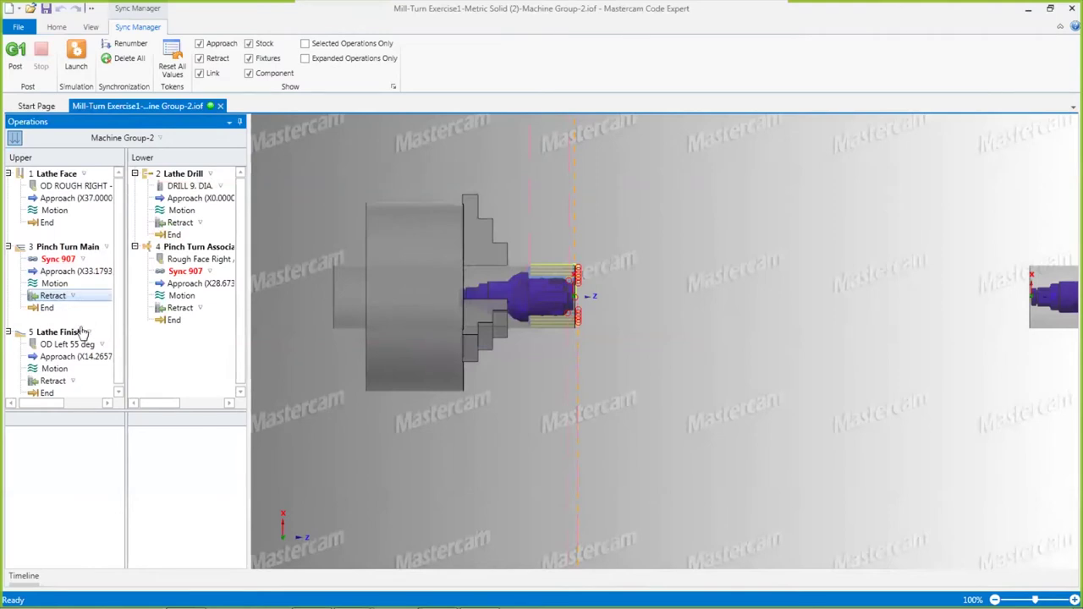
left_click_drag(51, 405, 28, 404)
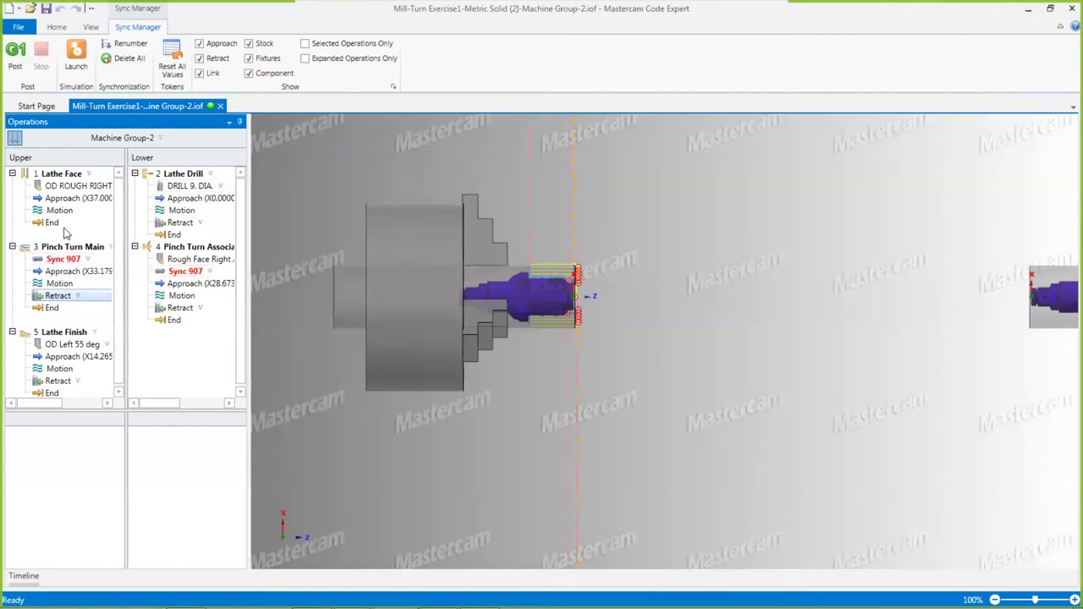
Add a sync point from the end of the upper Lathe Face to before the lower Lathe Drill's DRILL 9. DIA. tool, and save the file
left_click_drag(51, 224, 175, 200)
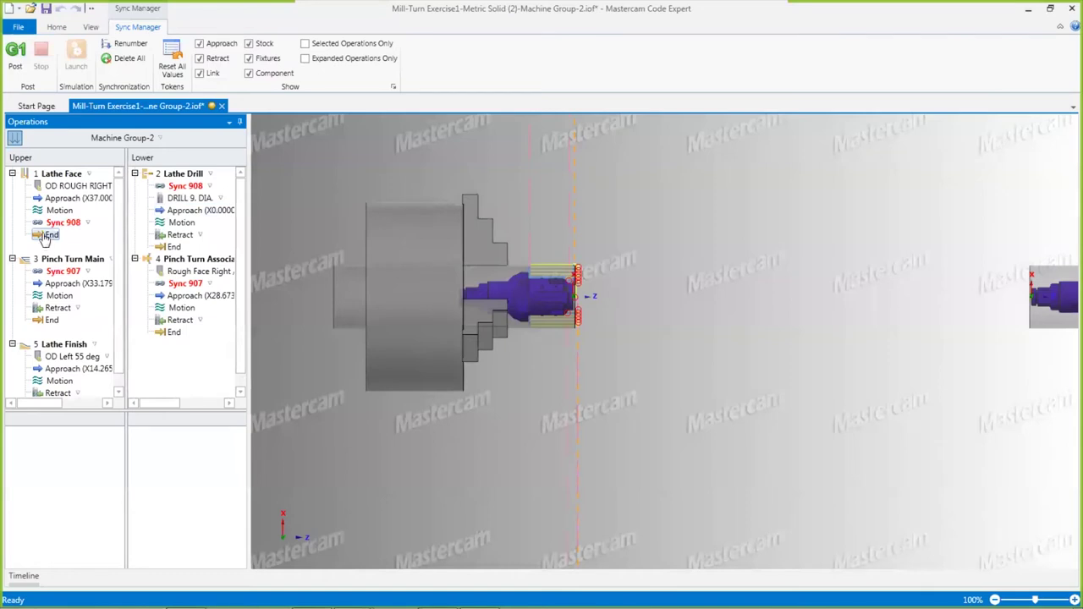
left_click(45, 10)
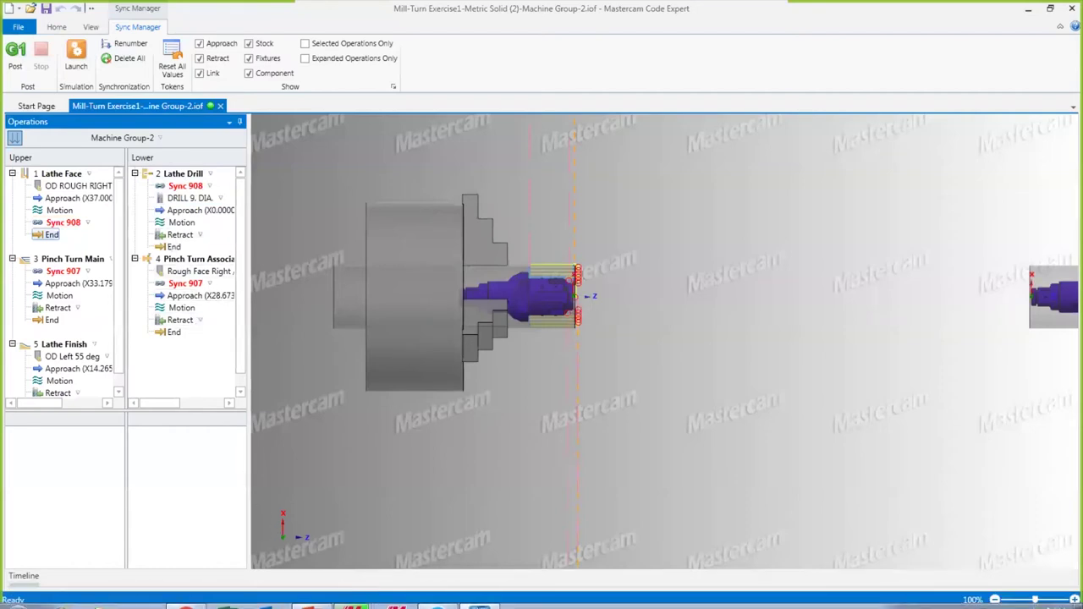
Switch to the Machine Simulation window, orient the view toward the turrets and run the simulation with the updated synchronization
mouse_move(354, 596)
left_click(370, 566)
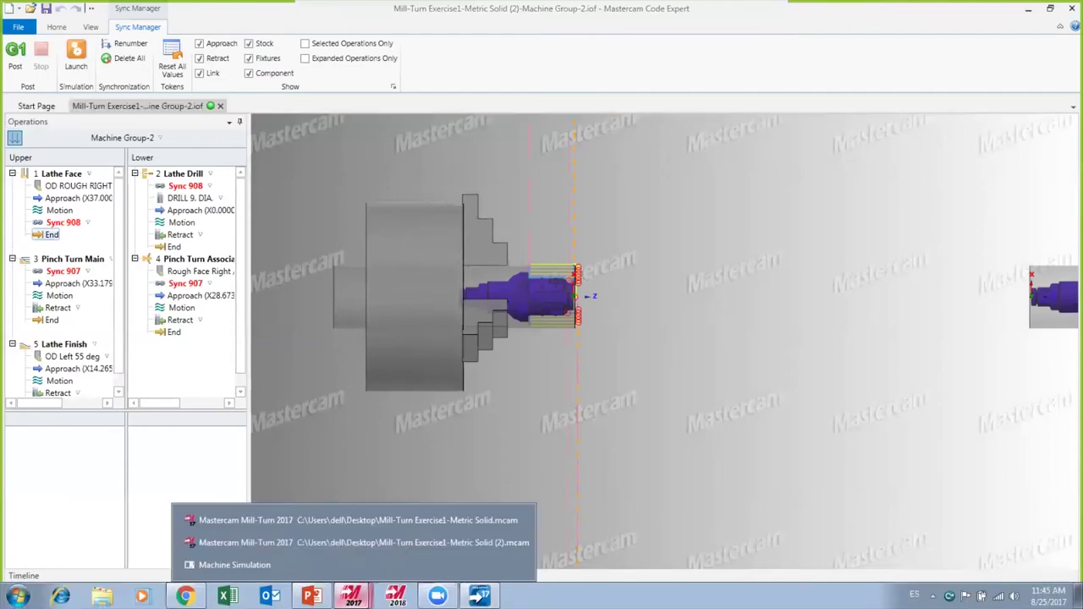
left_click(191, 564)
middle_click_drag(285, 419, 768, 334)
scroll(563, 430, "up", 3)
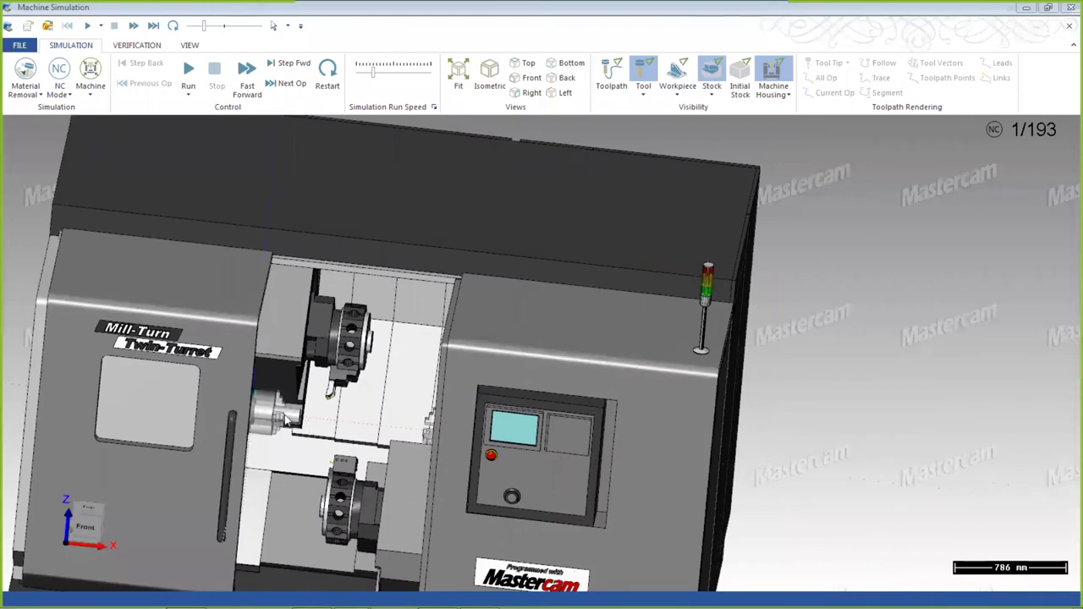
left_click(188, 75)
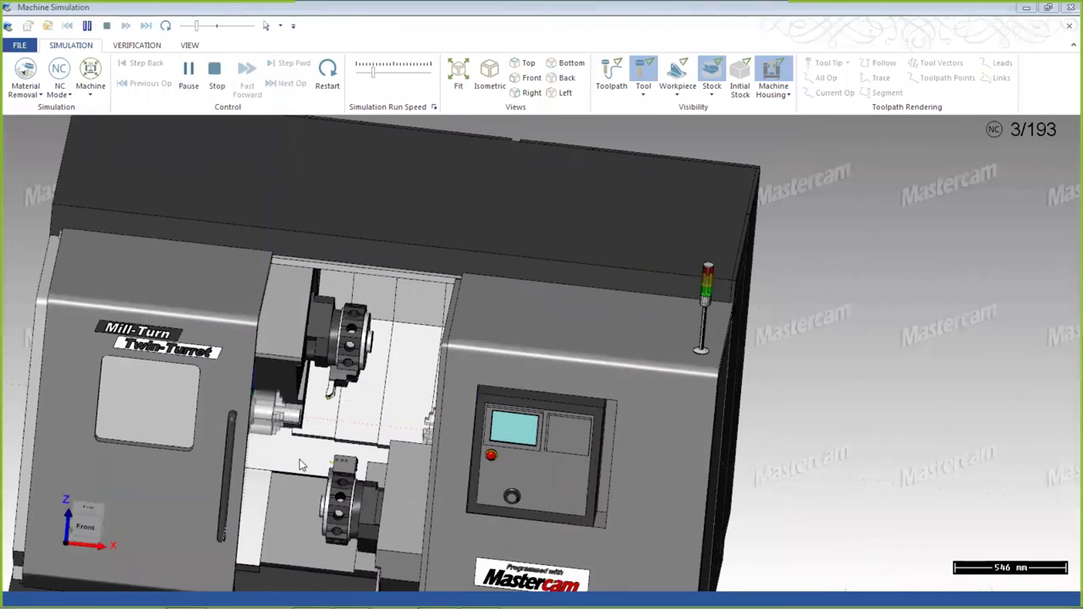
Examine the simulated cutting up close around the left spindle part and both turrets' tools, and close the simulation
scroll(301, 465, "up", 2)
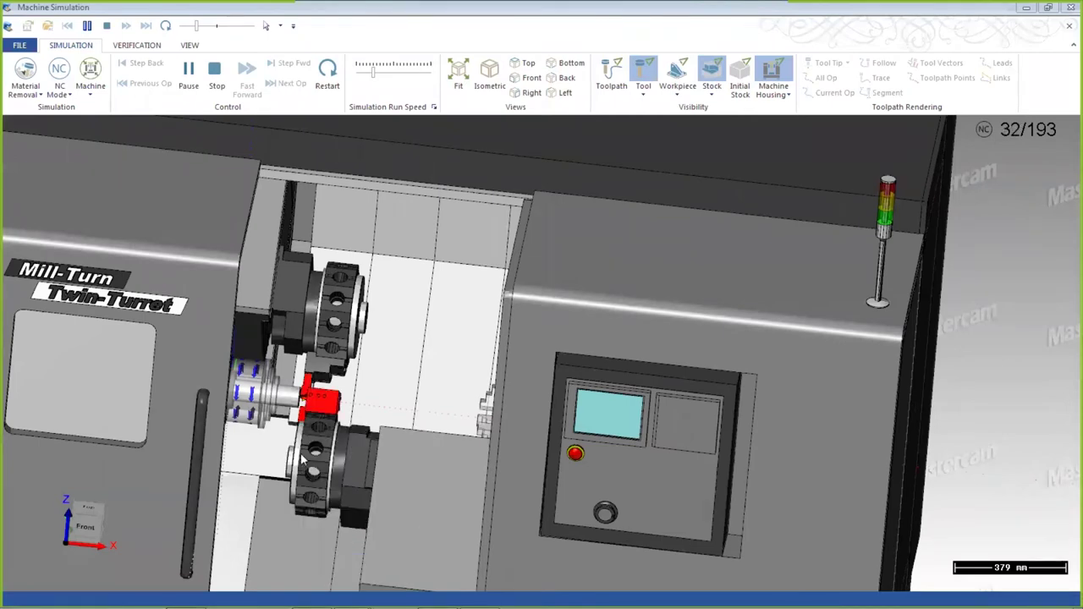
scroll(301, 408, "up", 2)
scroll(300, 408, "up", 9)
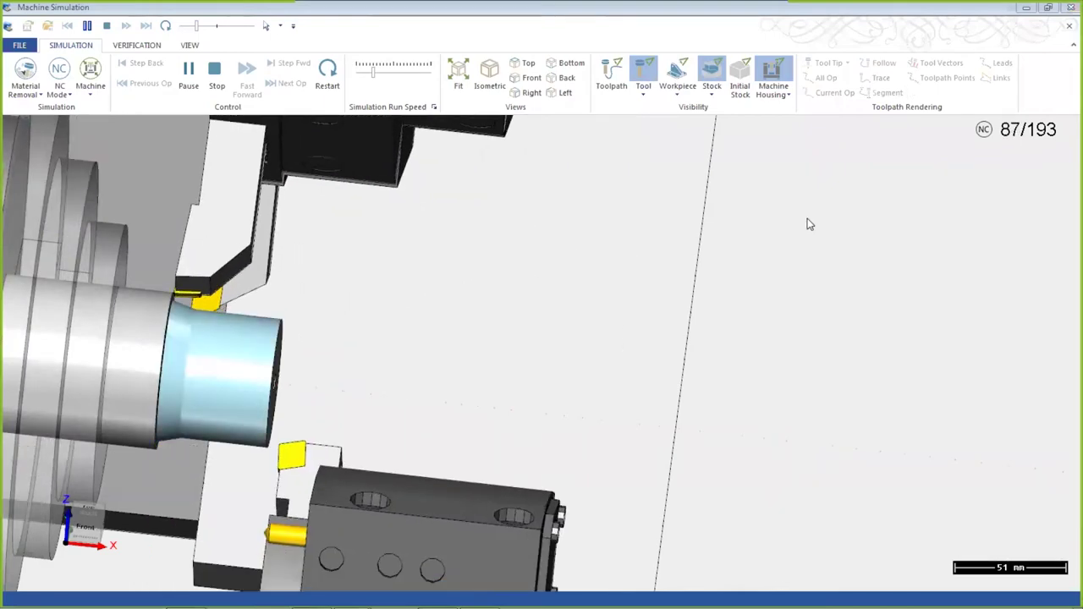
left_click(1071, 8)
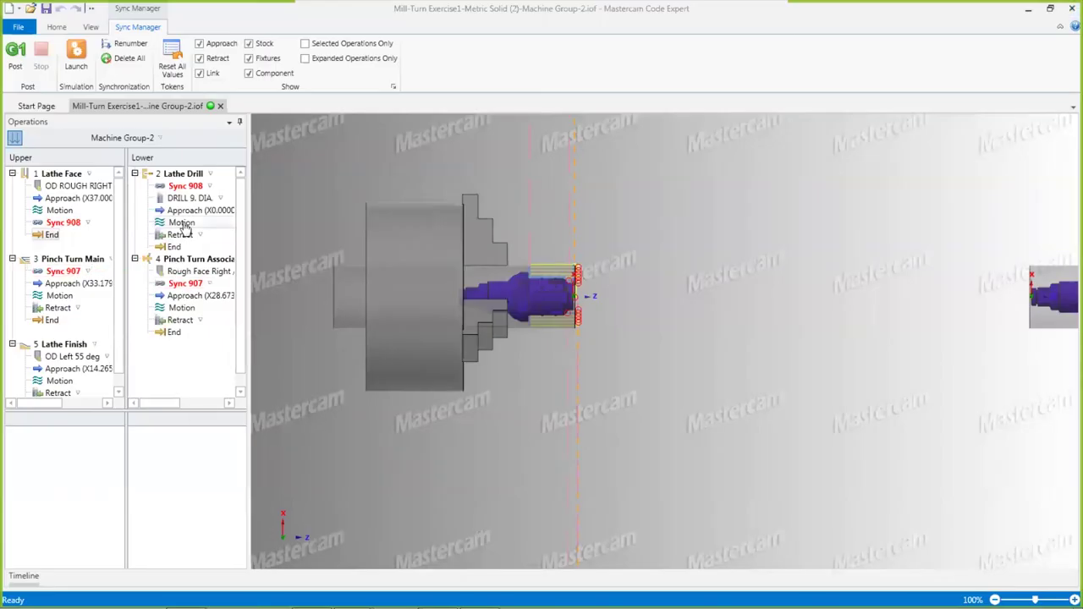
Replace all sync points with one from the end of the upper Lathe Face to before the lower Lathe Drill's approach, and save the file
right_click(59, 225)
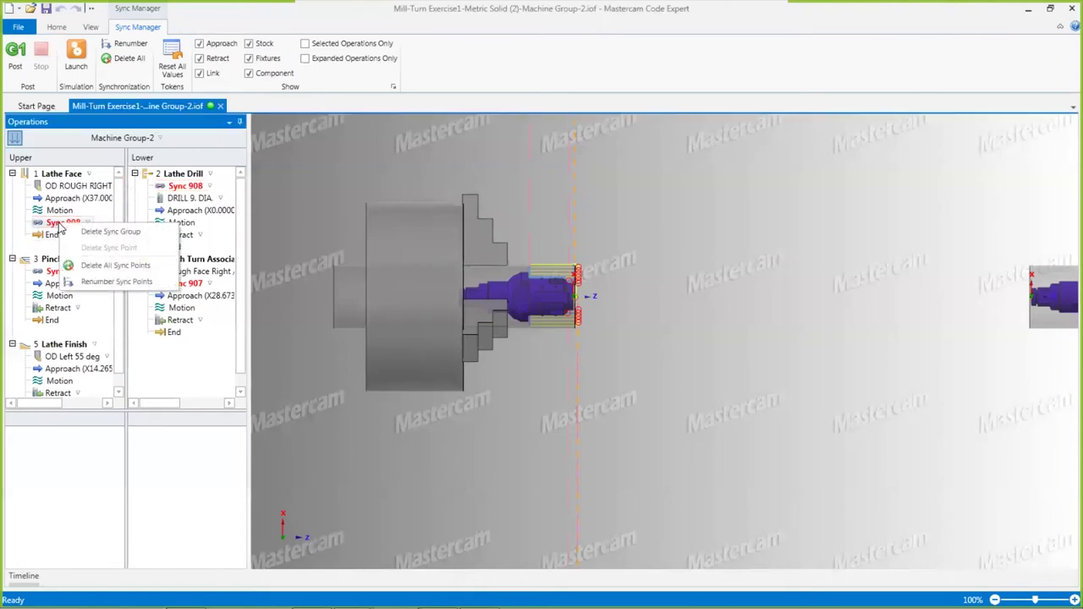
left_click(112, 265)
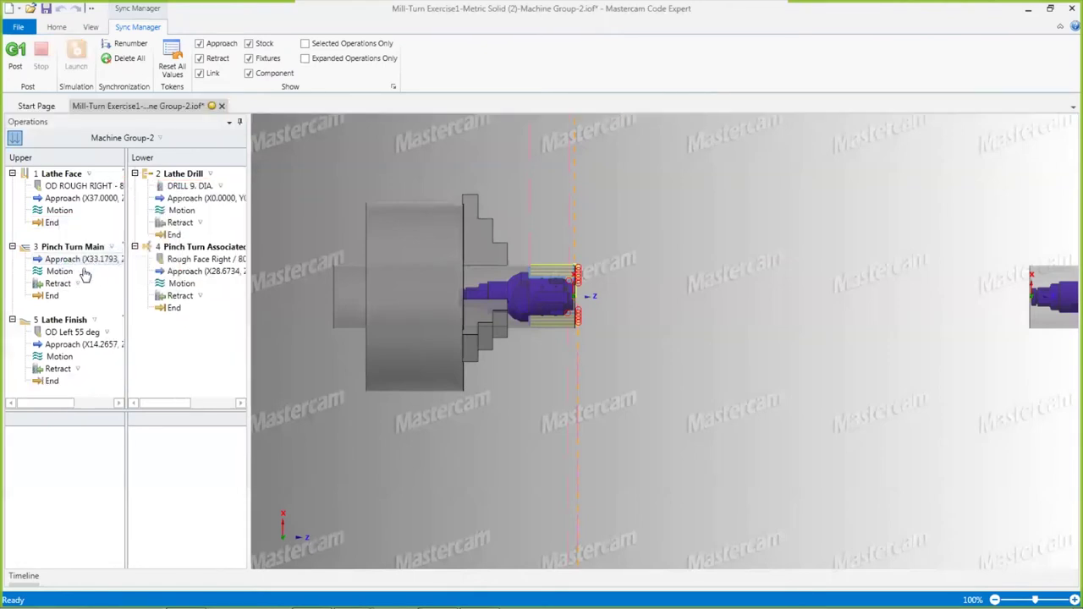
left_click_drag(46, 224, 185, 199)
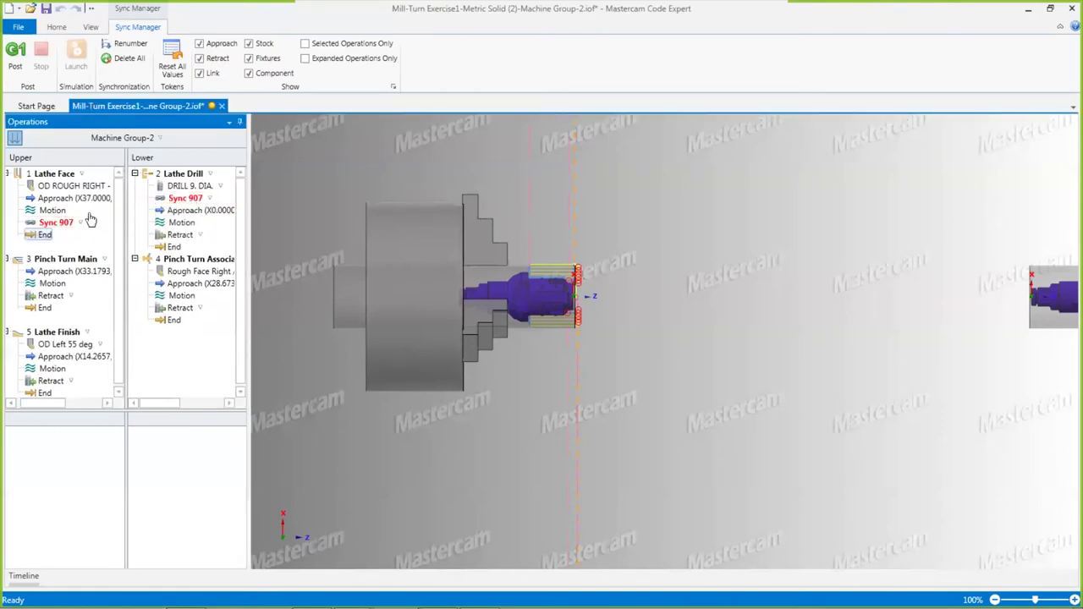
left_click(47, 10)
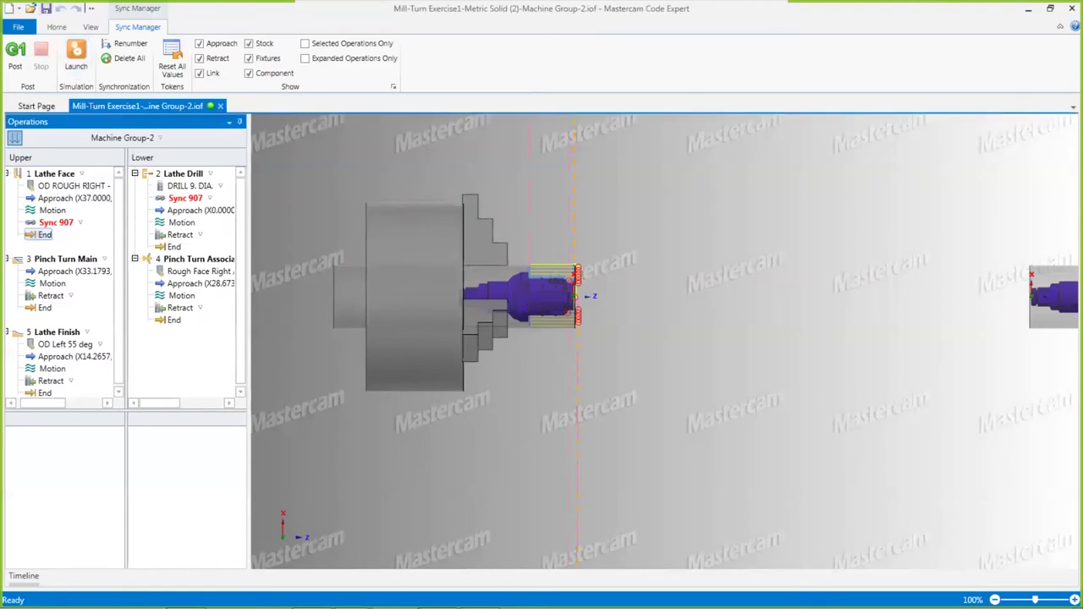
Switch to the Machine Simulation window to check the revised synchronization between Lathe Face and Lathe Drill
mouse_move(354, 597)
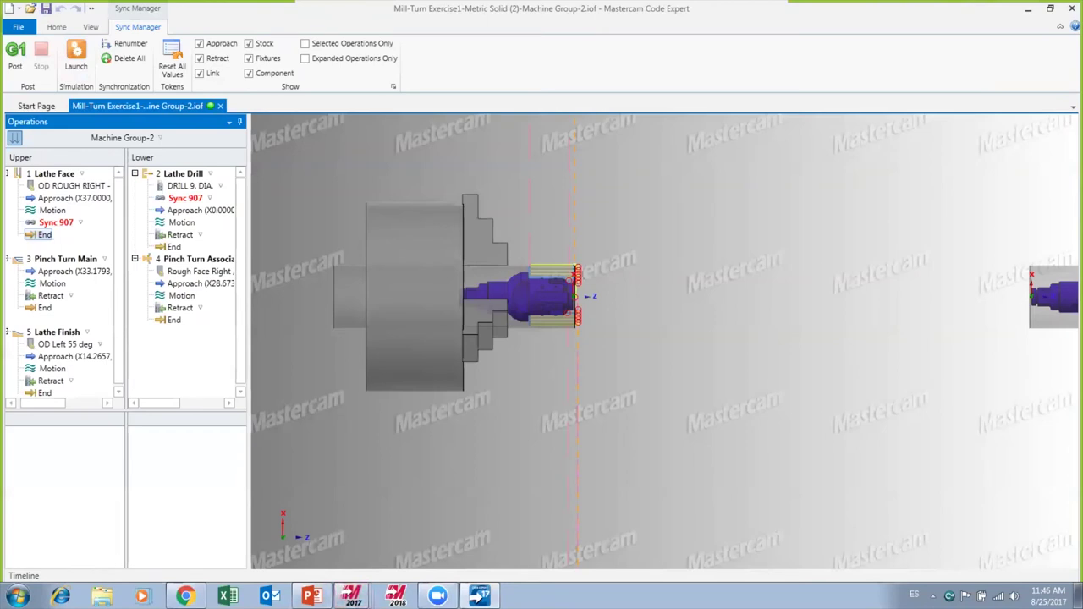
left_click(354, 597)
left_click(338, 568)
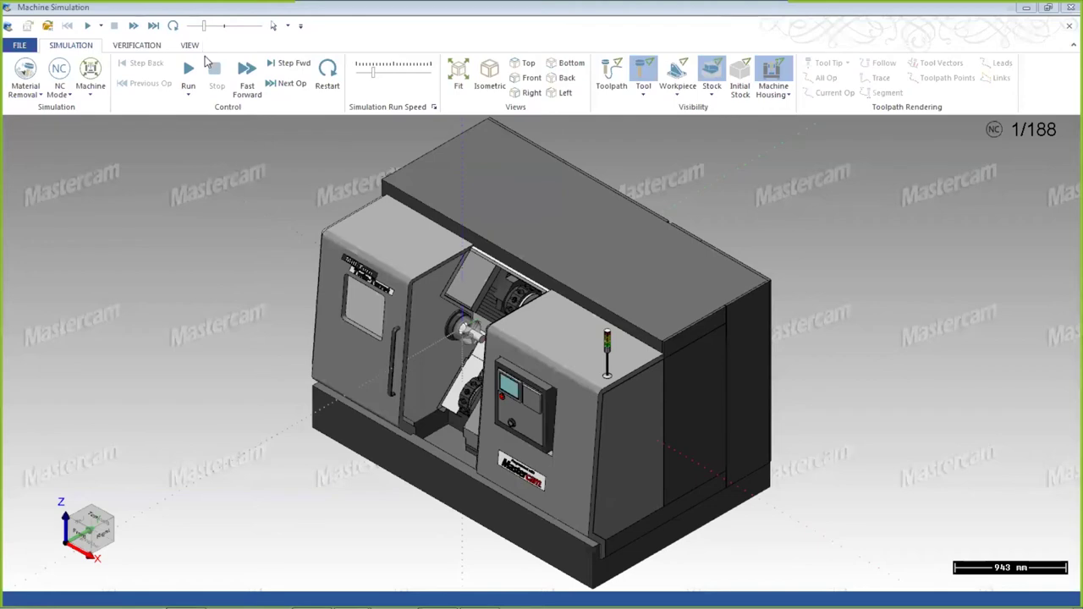
Run the machine simulation of all operations and examine the machined part in the left spindle
middle_click_drag(432, 296, 770, 309)
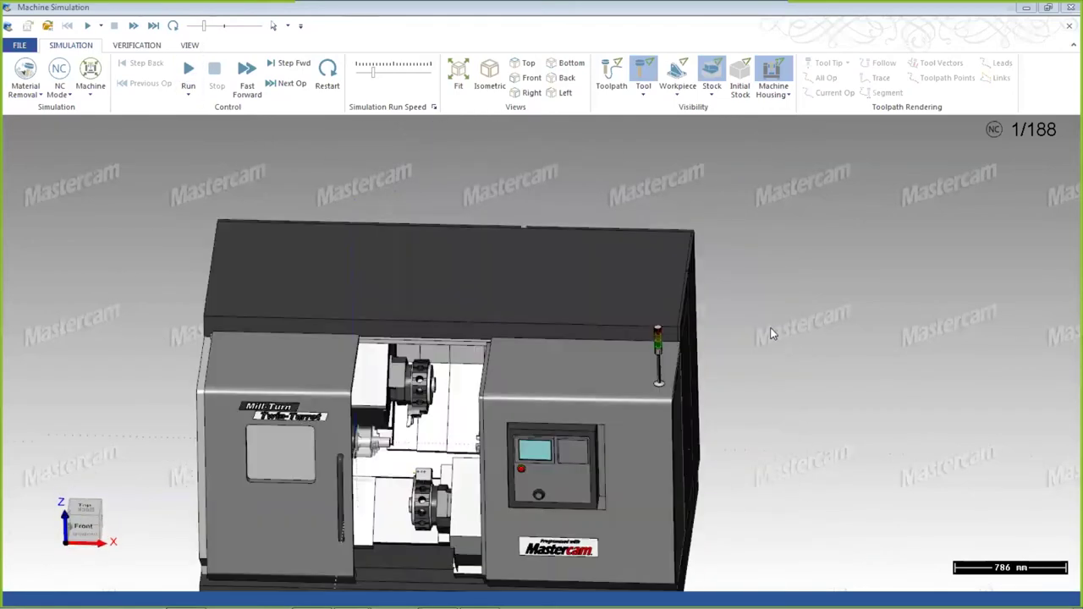
scroll(499, 427, "up", 2)
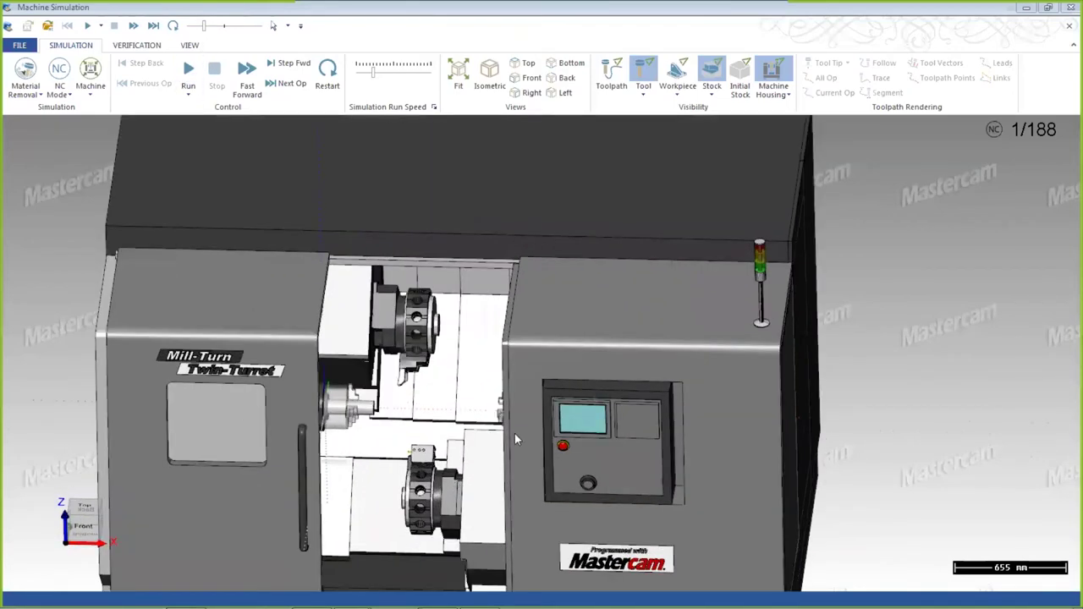
scroll(529, 431, "up", 2)
scroll(535, 432, "down", 2)
scroll(418, 447, "up", 6)
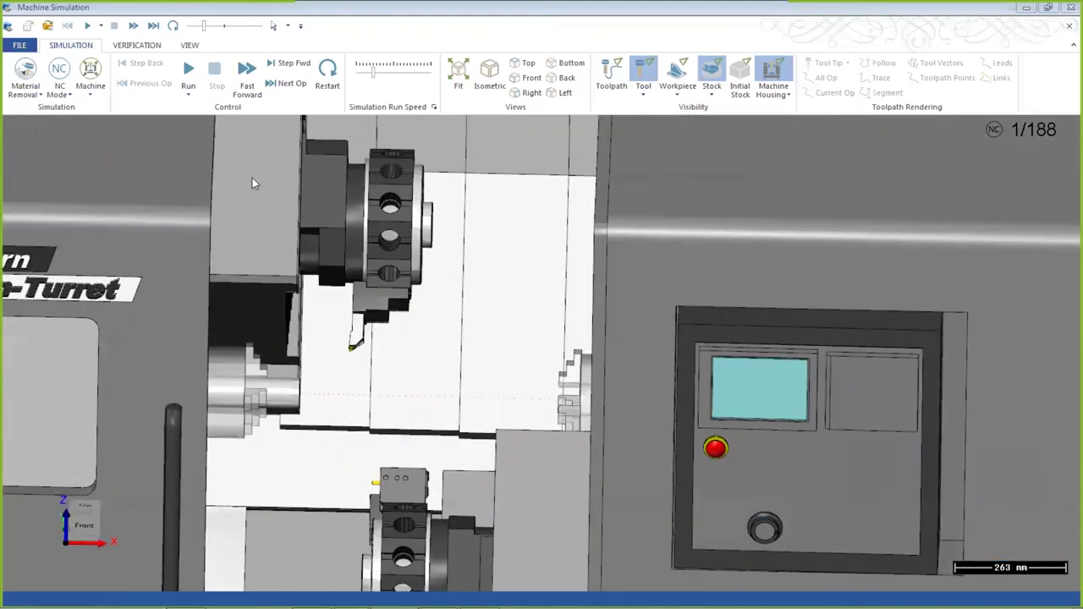
left_click(188, 74)
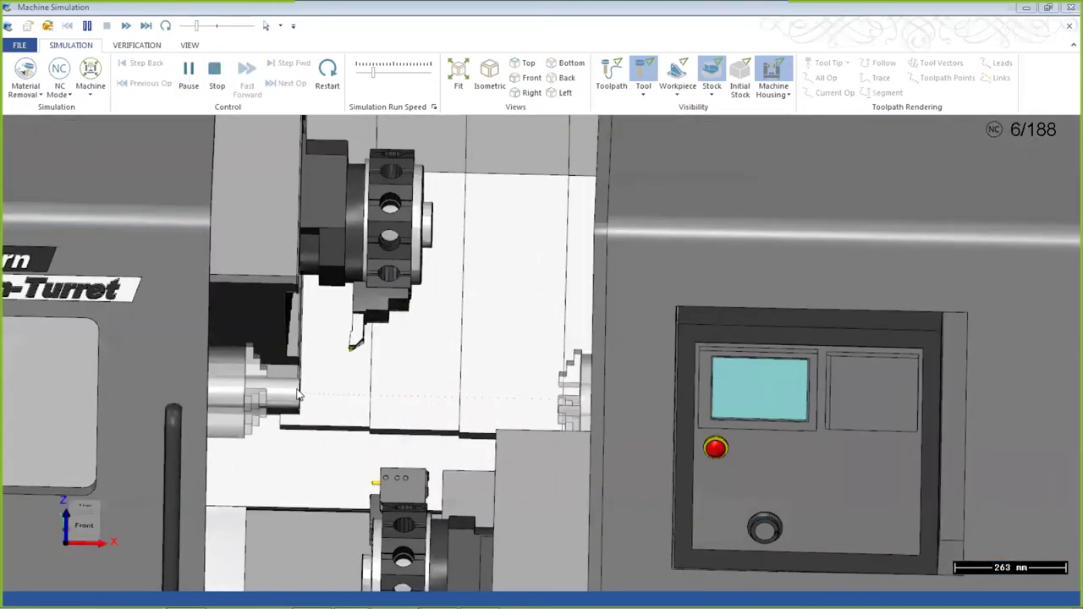
scroll(298, 396, "up", 3)
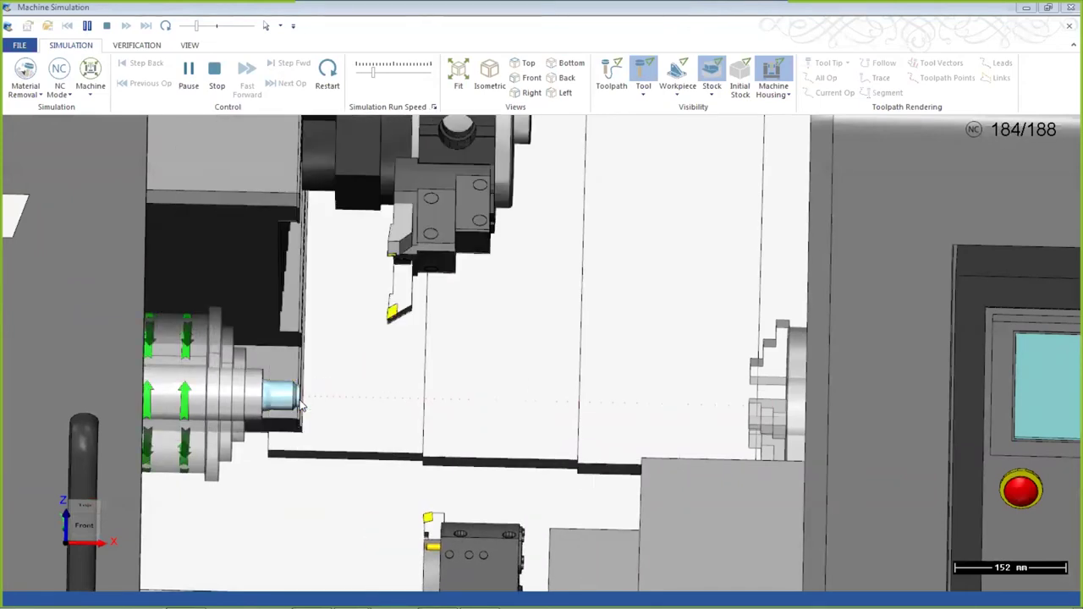
scroll(300, 406, "up", 5)
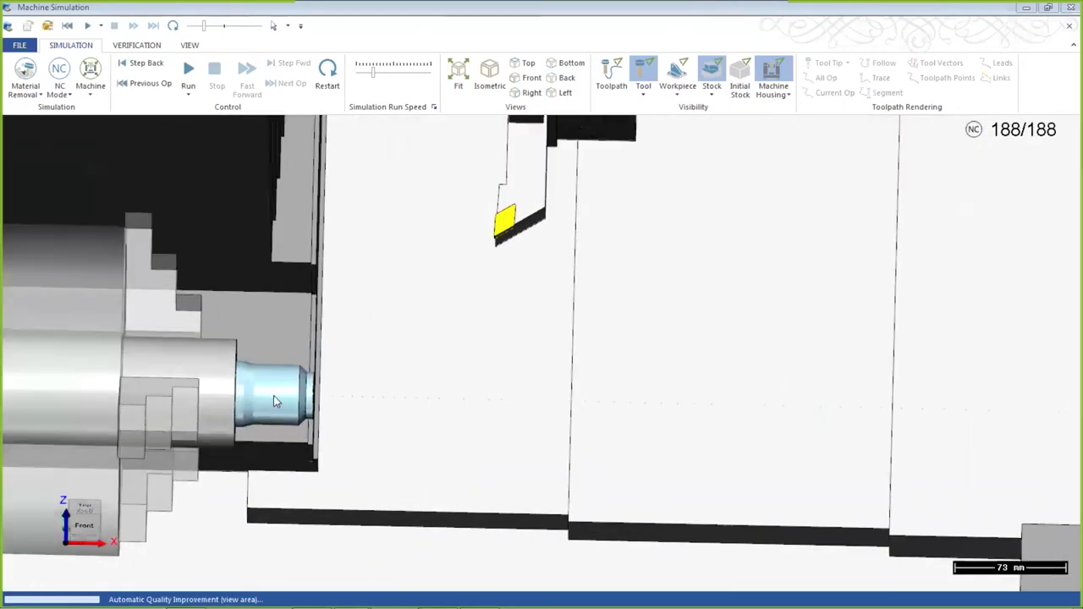
scroll(297, 372, "down", 6)
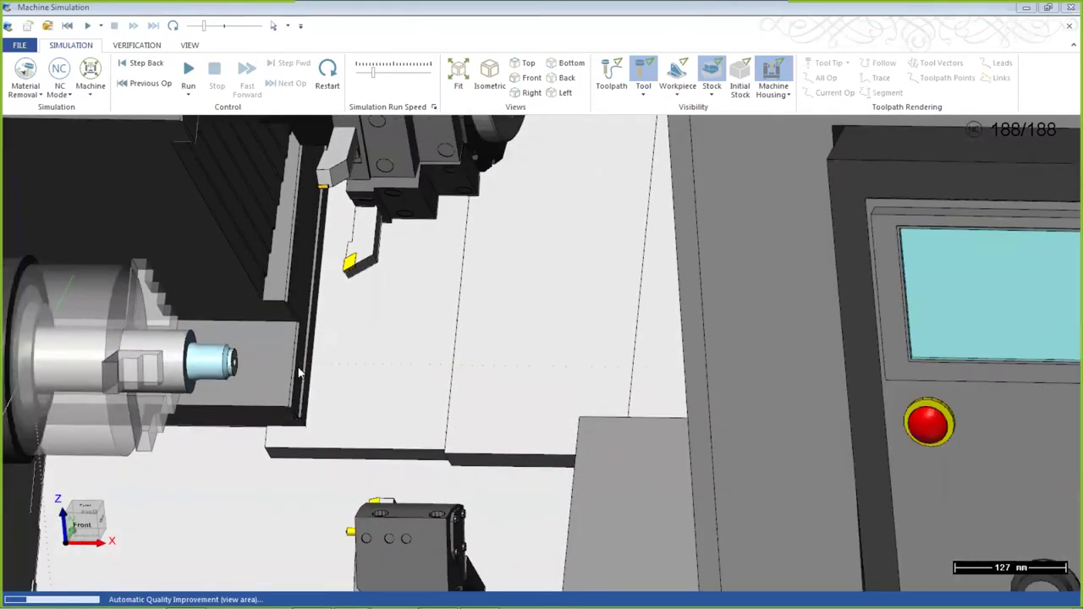
scroll(265, 360, "up", 3)
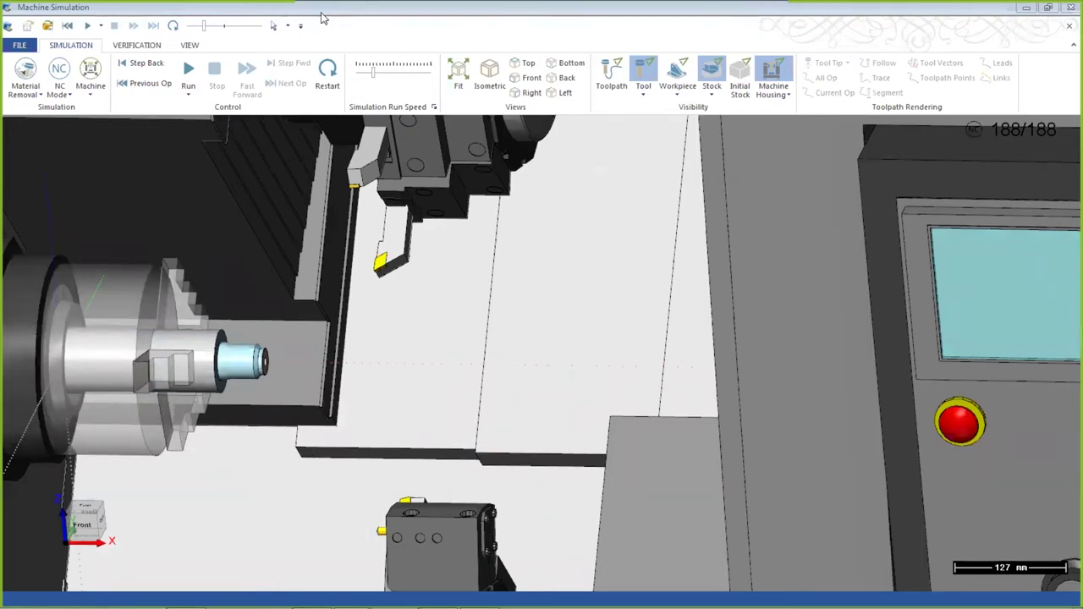
Close the machine simulation, save the Code Expert job and return to Mastercam Mill-Turn
left_click(1070, 8)
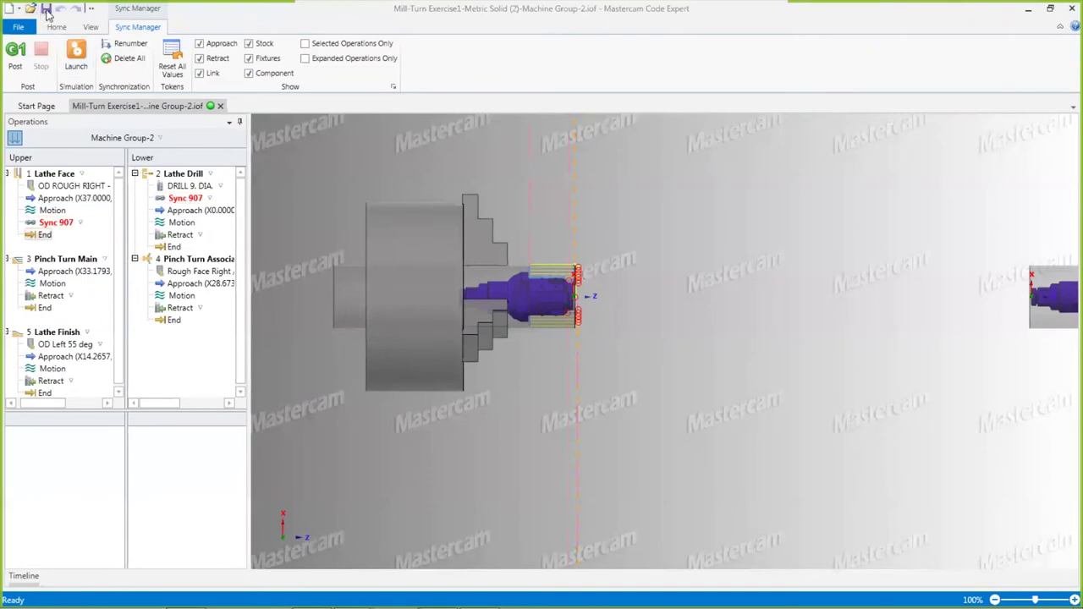
left_click(46, 10)
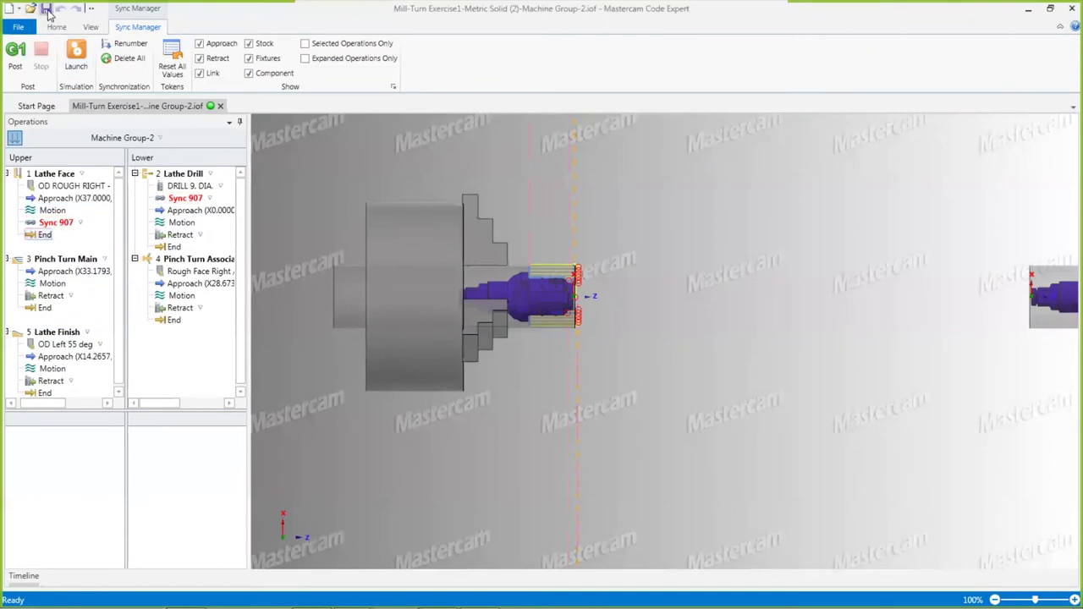
left_click(1026, 10)
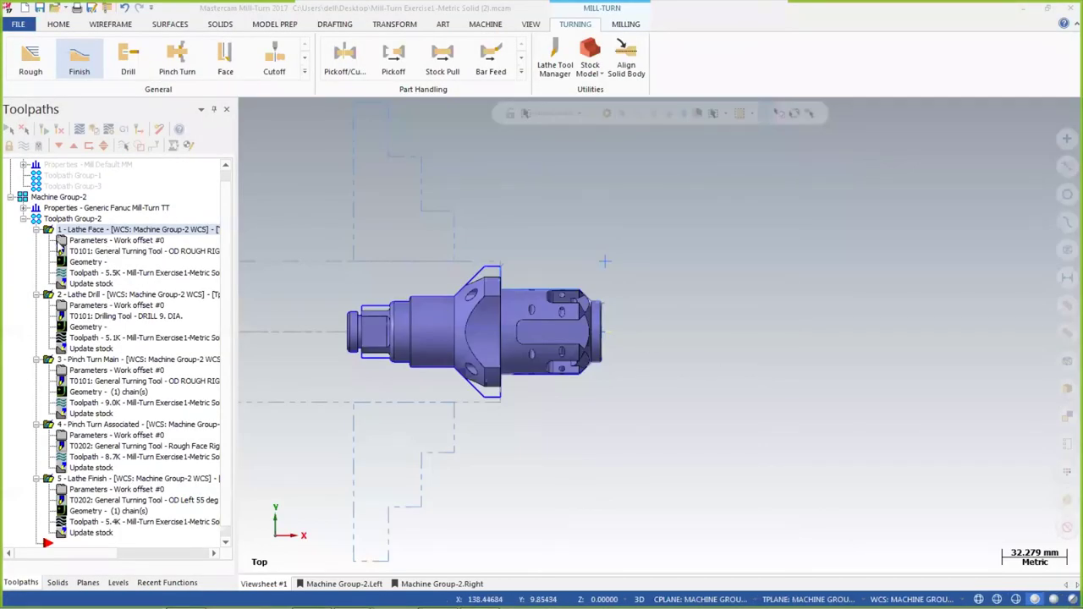
Collapse all five operations of Toolpath Group-2, from Lathe Face to Lathe Finish
left_click(37, 229)
left_click(36, 251)
left_click(37, 262)
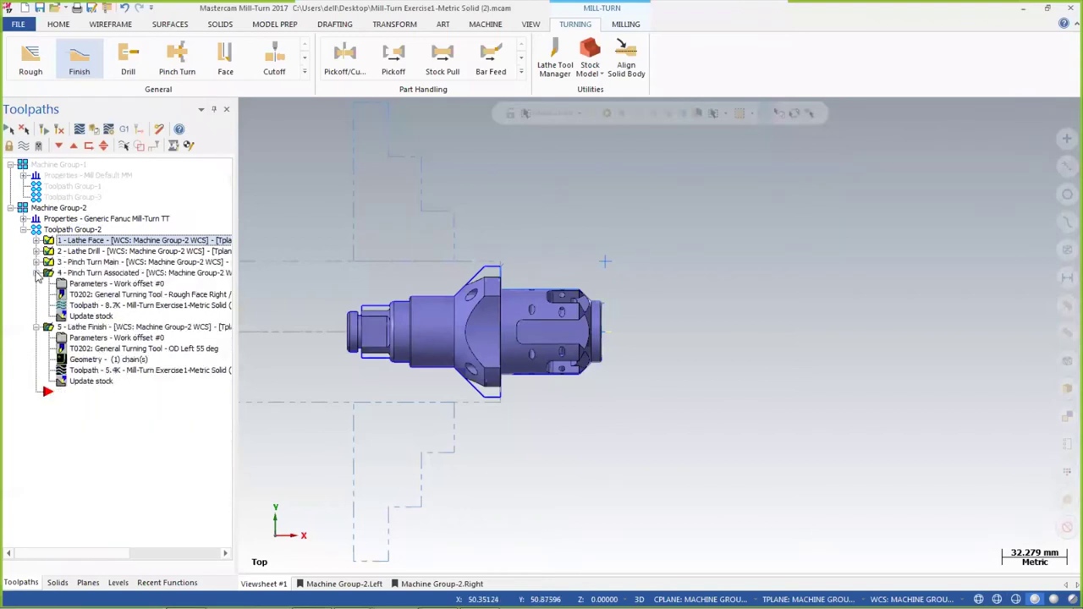
left_click(37, 273)
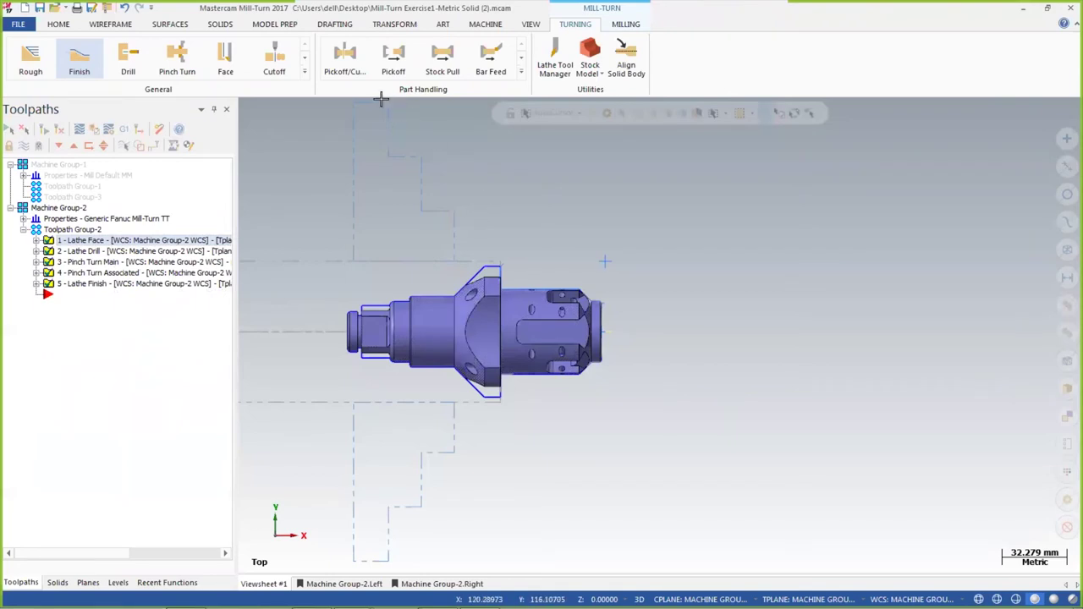
Start a combined Pickoff, Stock Pull, Cutoff operation using the Upper Turret strategy
left_click(344, 56)
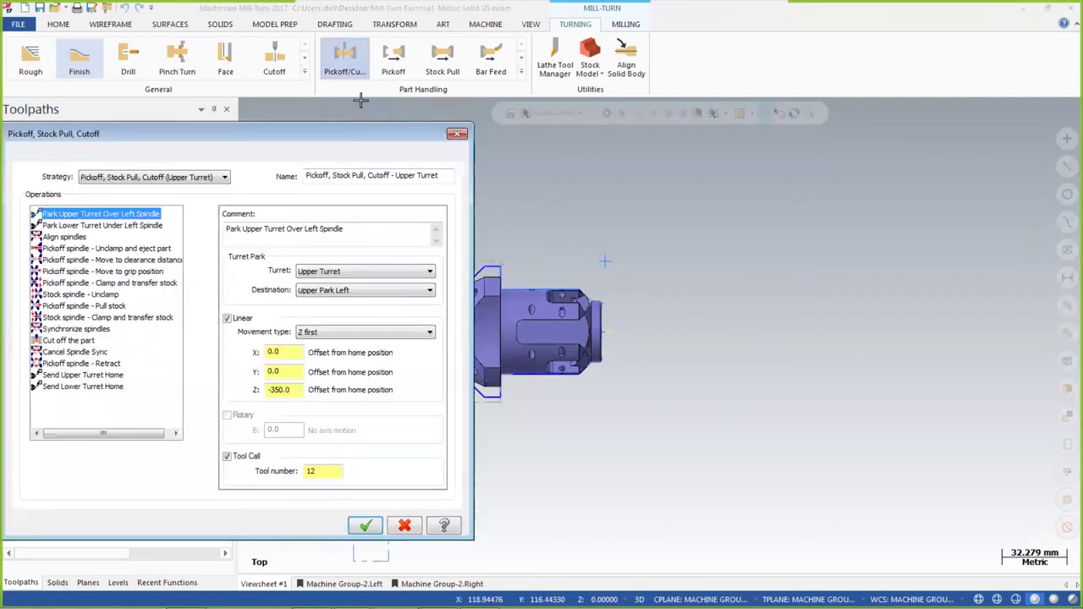
left_click(449, 136)
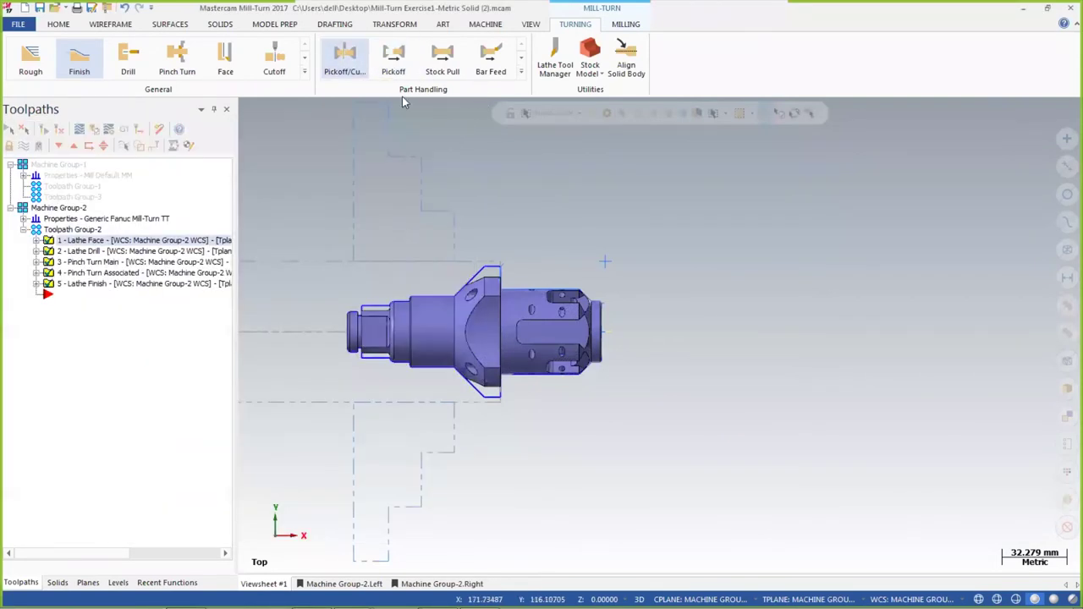
left_click(521, 72)
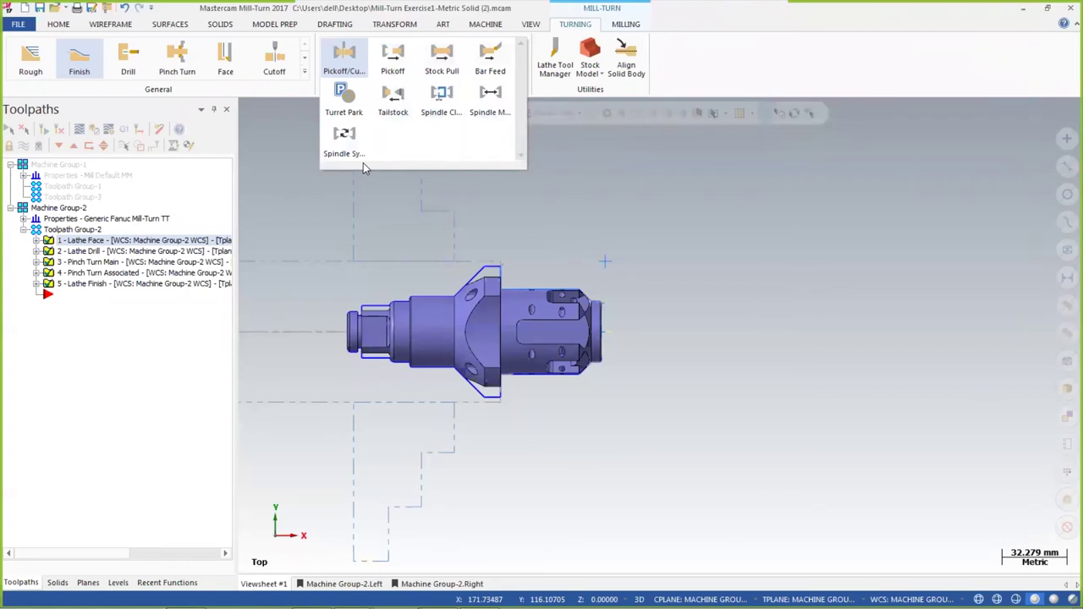
left_click(346, 54)
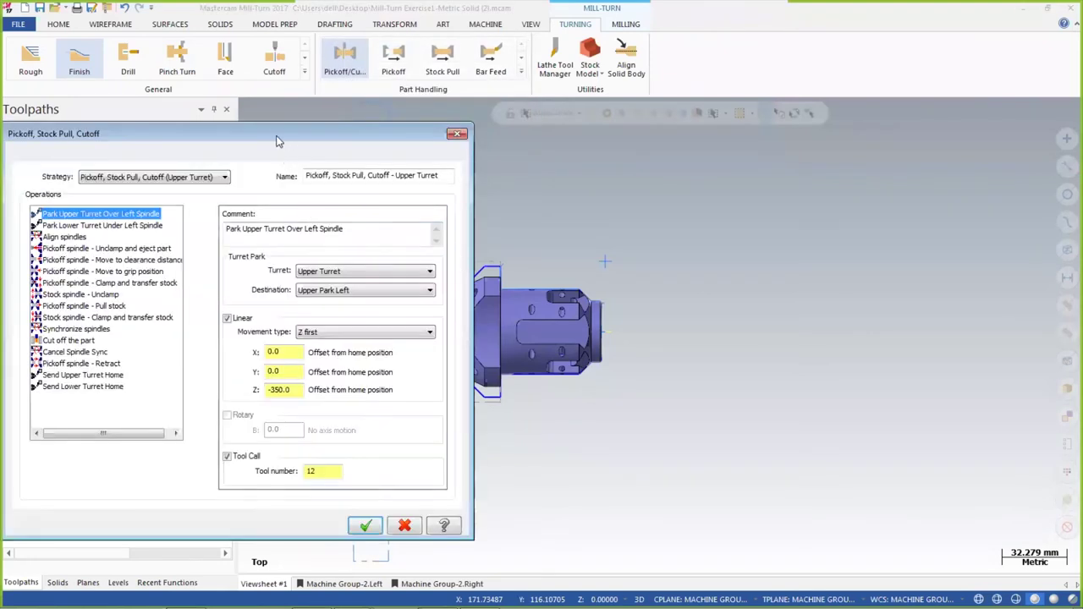
left_click_drag(280, 142, 419, 82)
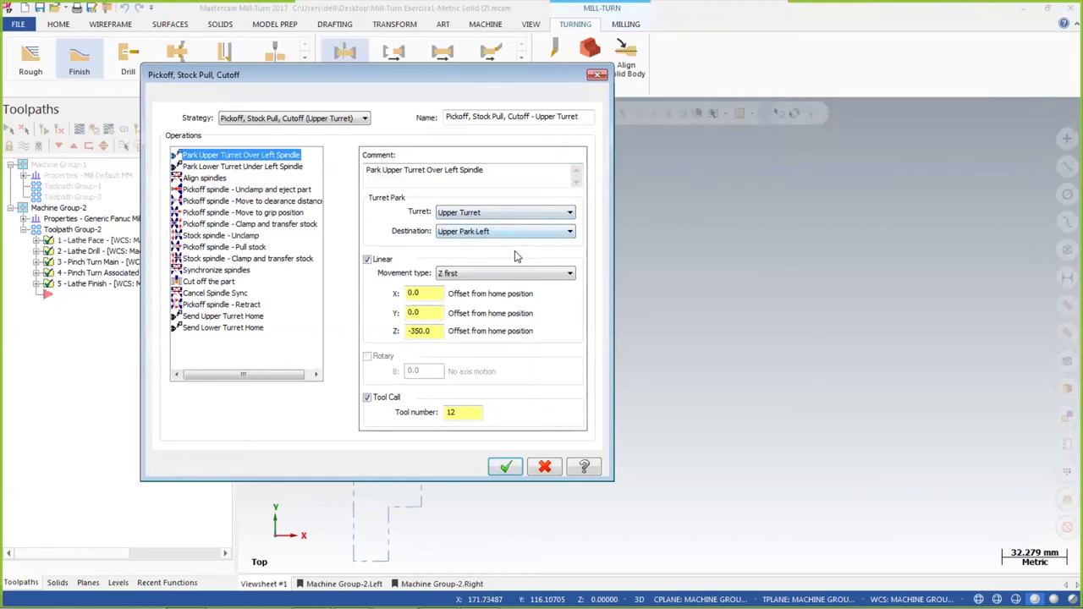
Review the lower turret parking settings and set the mode of the Align spindles operation to Sync
left_click(223, 167)
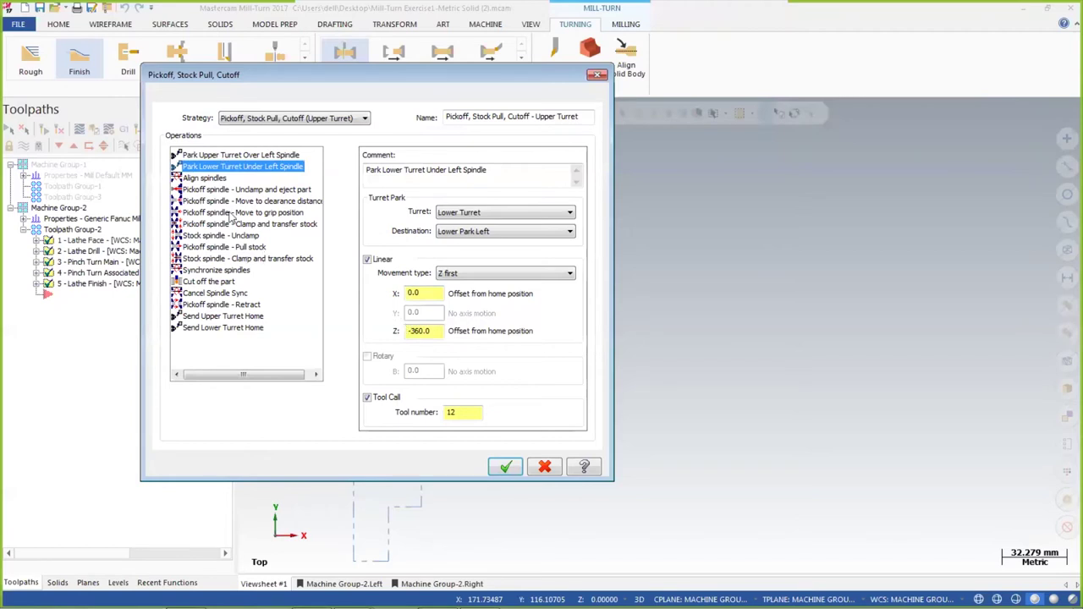
left_click(208, 179)
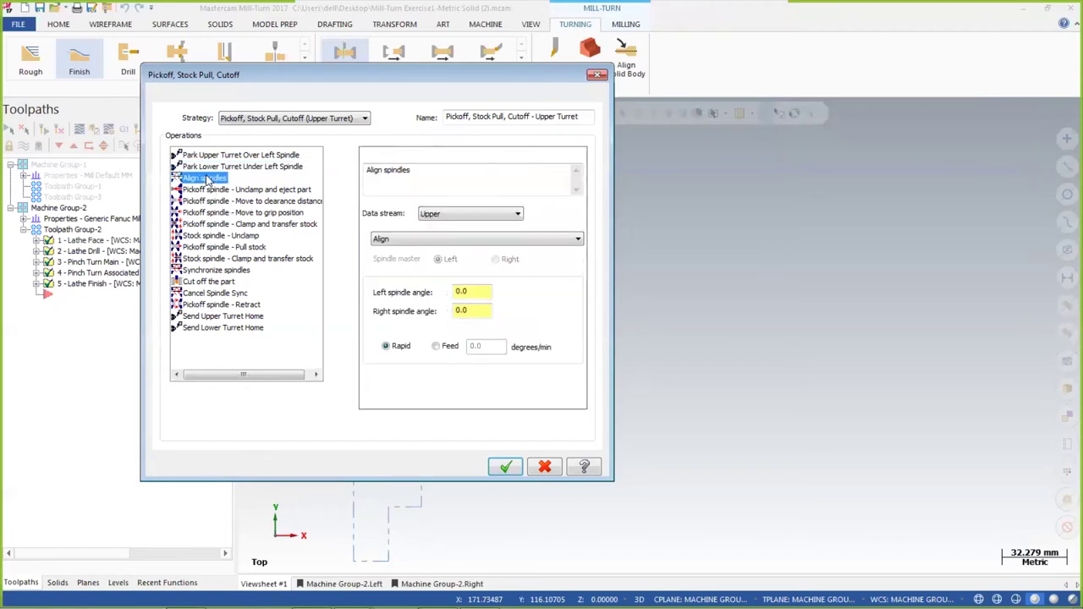
left_click(450, 239)
left_click(415, 261)
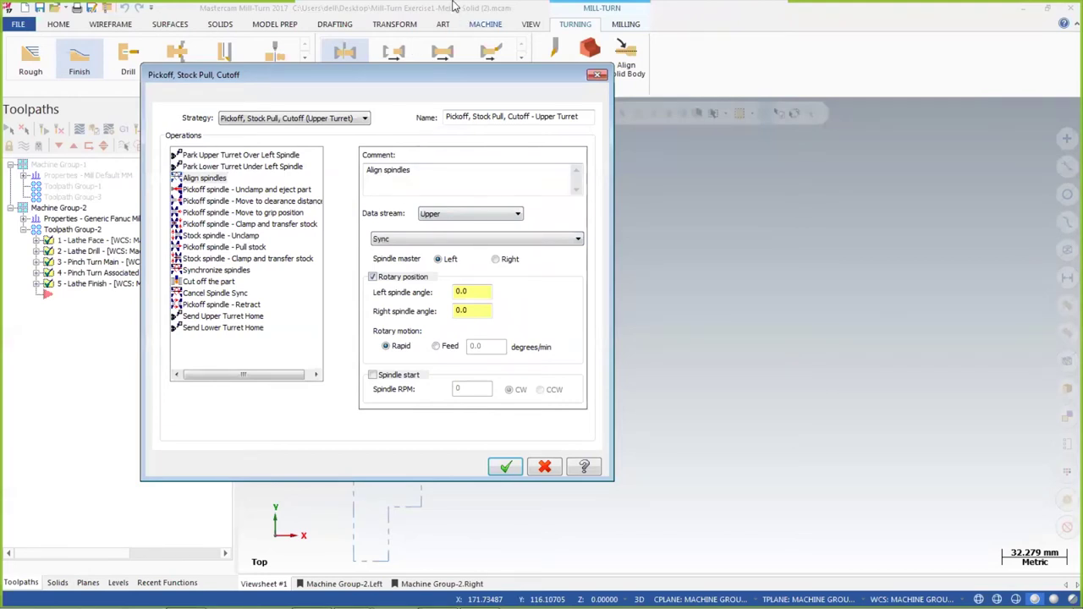
left_click(454, 6)
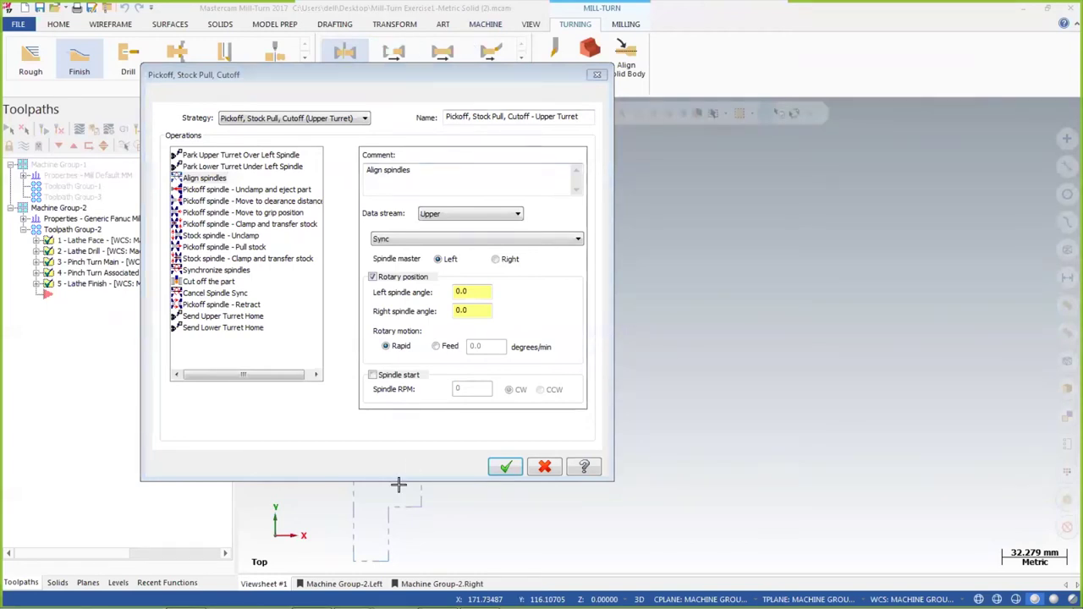
Review the pickoff spindle settings for unclamping and ejecting, moving to the clearance distance and moving to the grip position
left_click(191, 193)
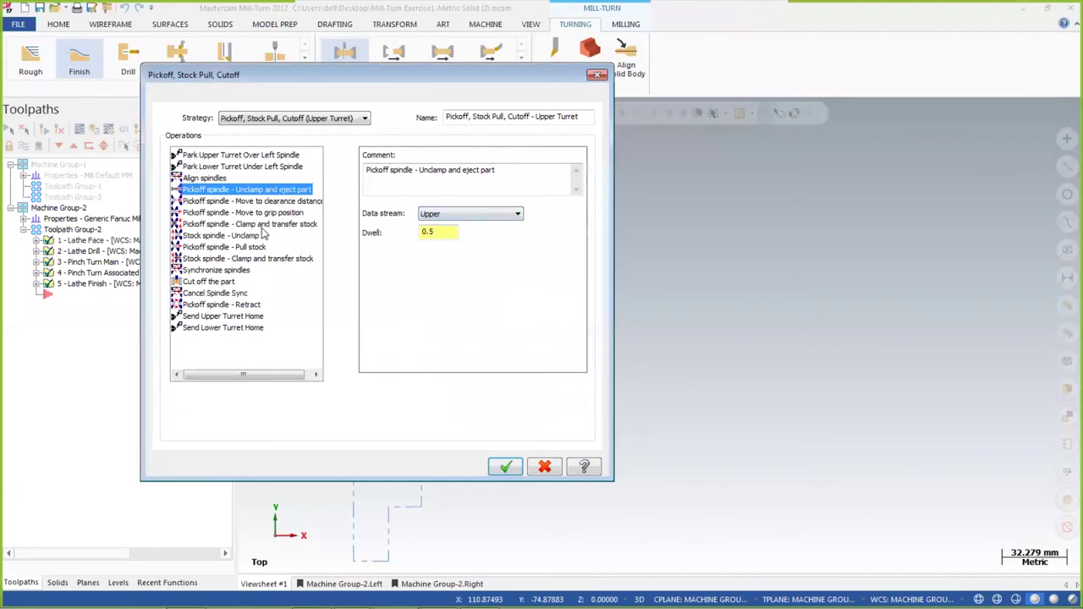
left_click(211, 203)
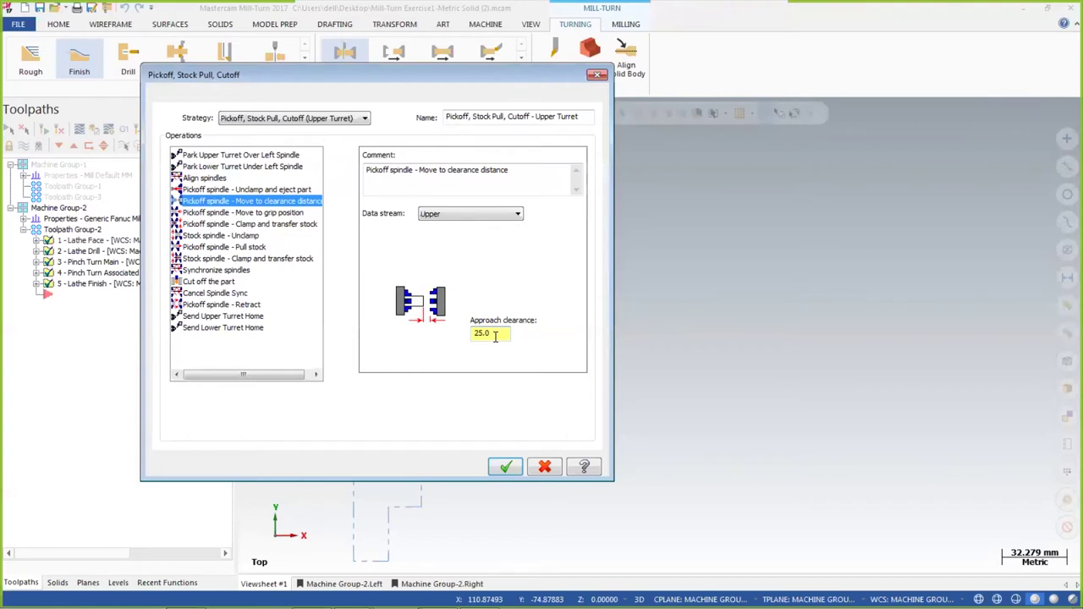
left_click(451, 214)
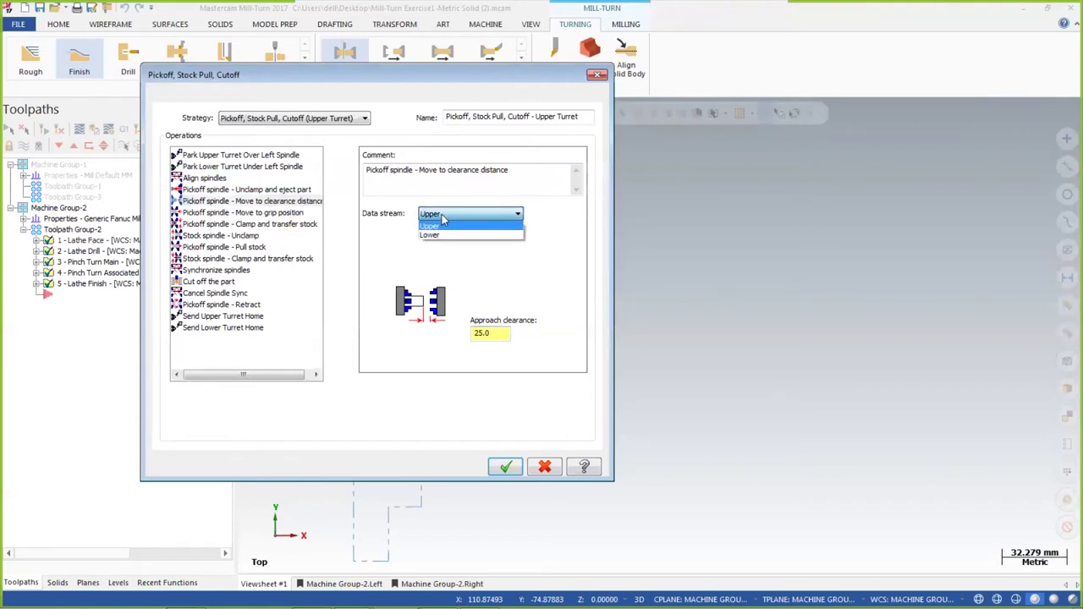
left_click(442, 214)
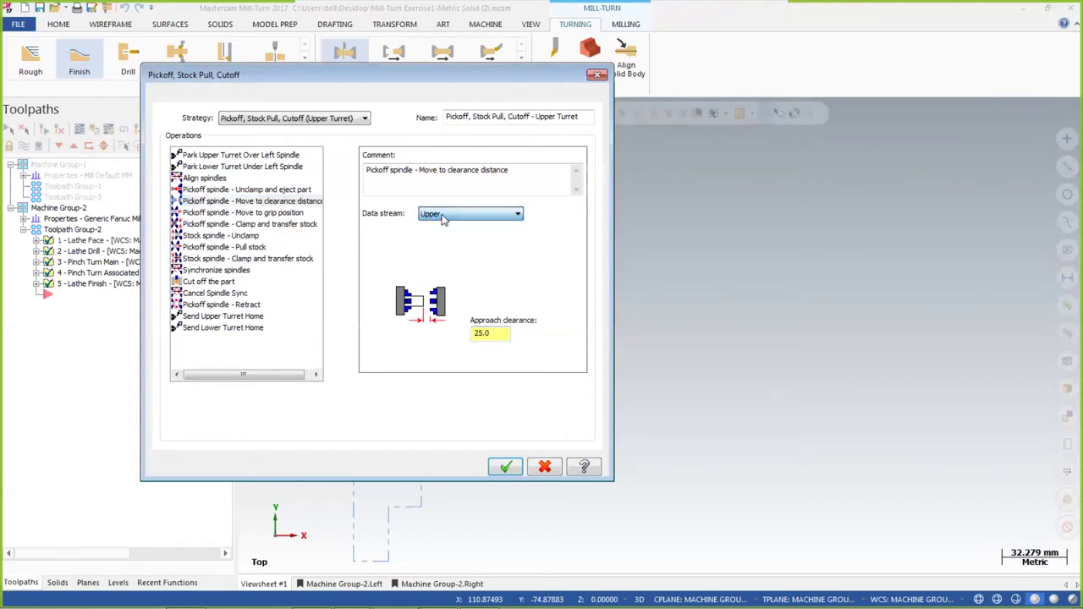
left_click(214, 213)
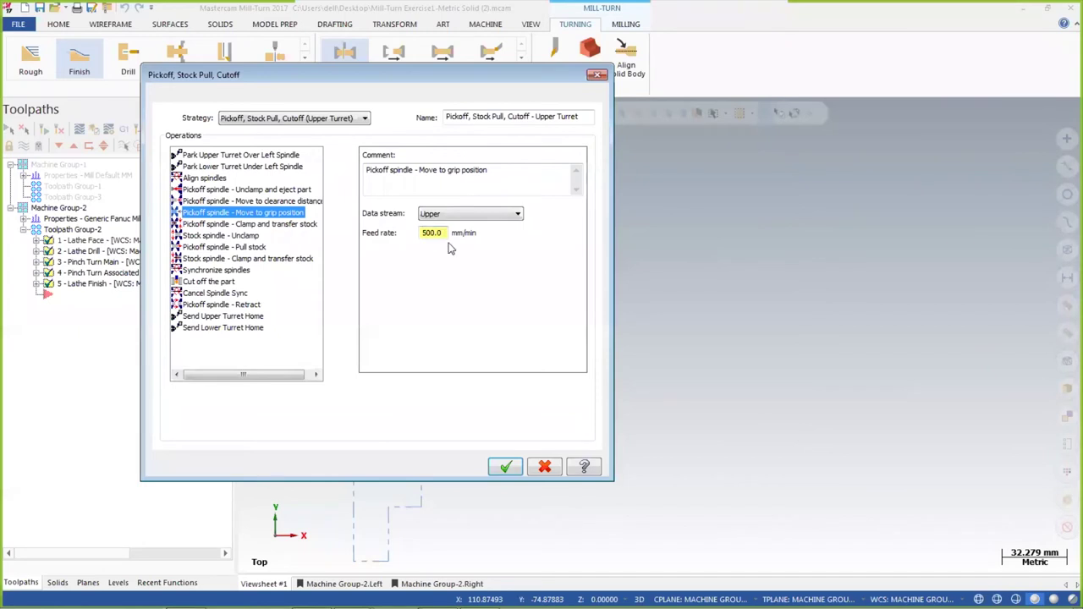
left_click(442, 234)
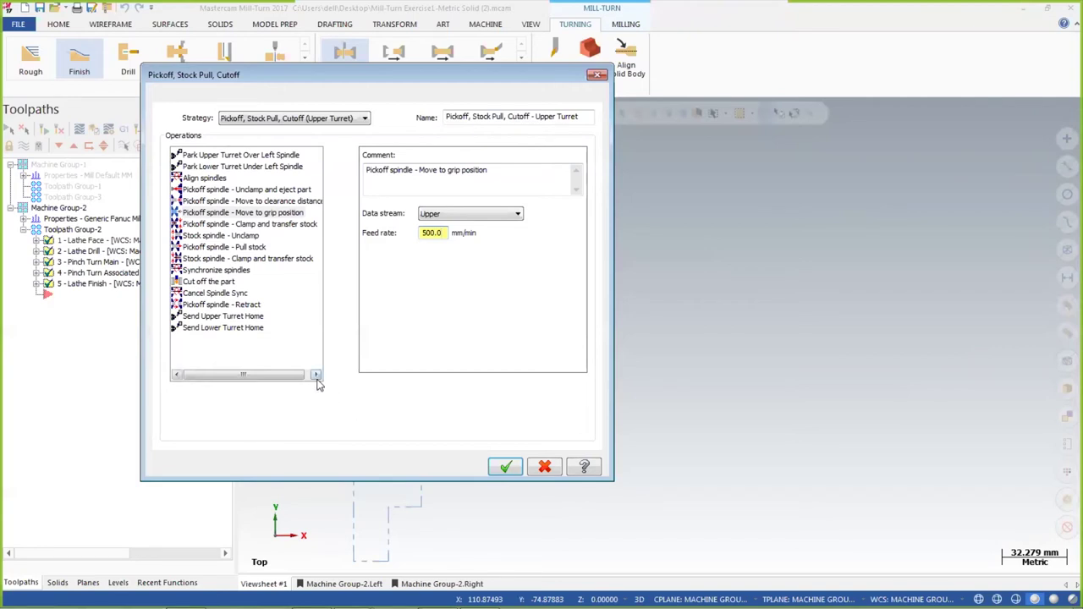
Review the clamping, unclamping, grip position and stock pull settings of the pickoff and stock spindles
left_click(229, 224)
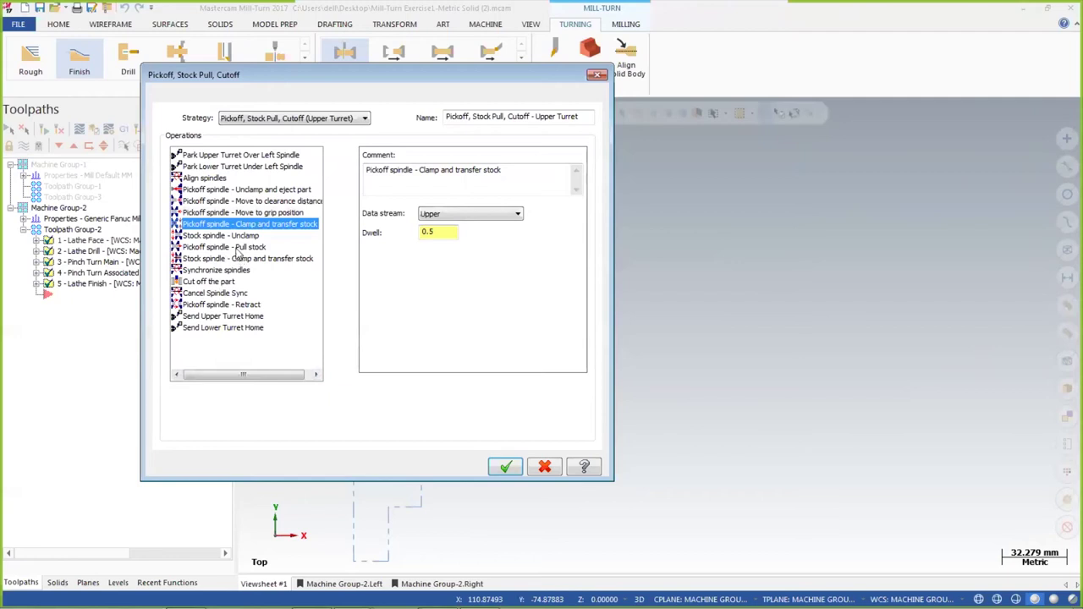
left_click(242, 214)
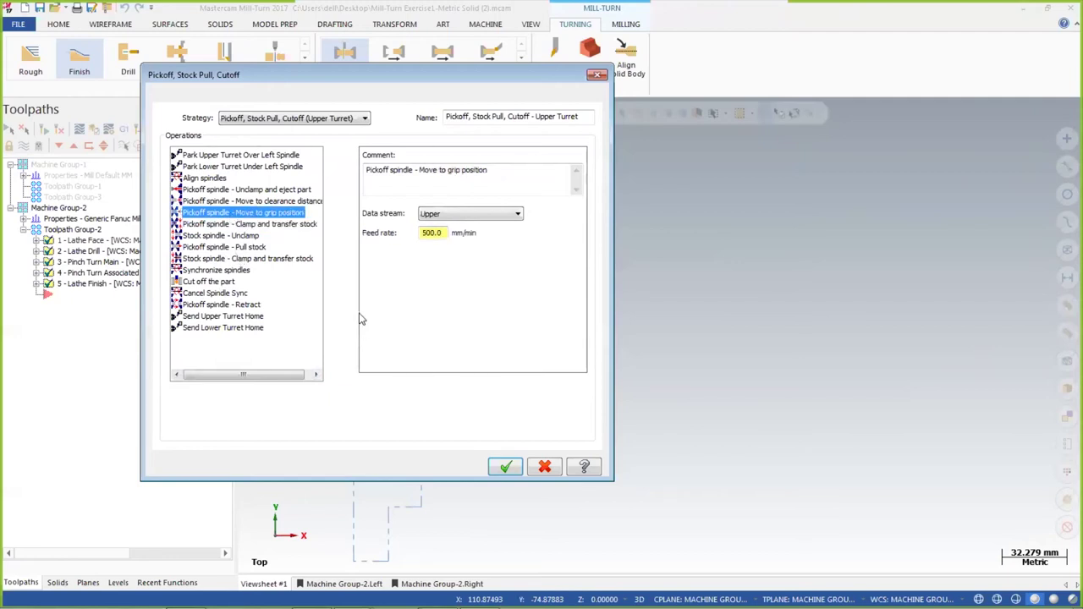
left_click(223, 225)
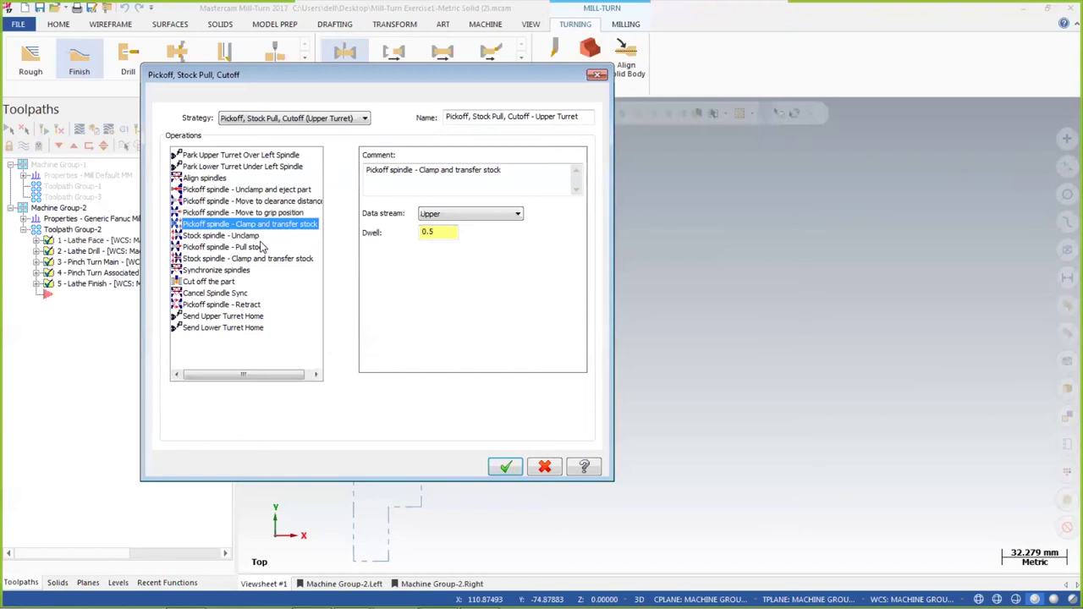
left_click(221, 236)
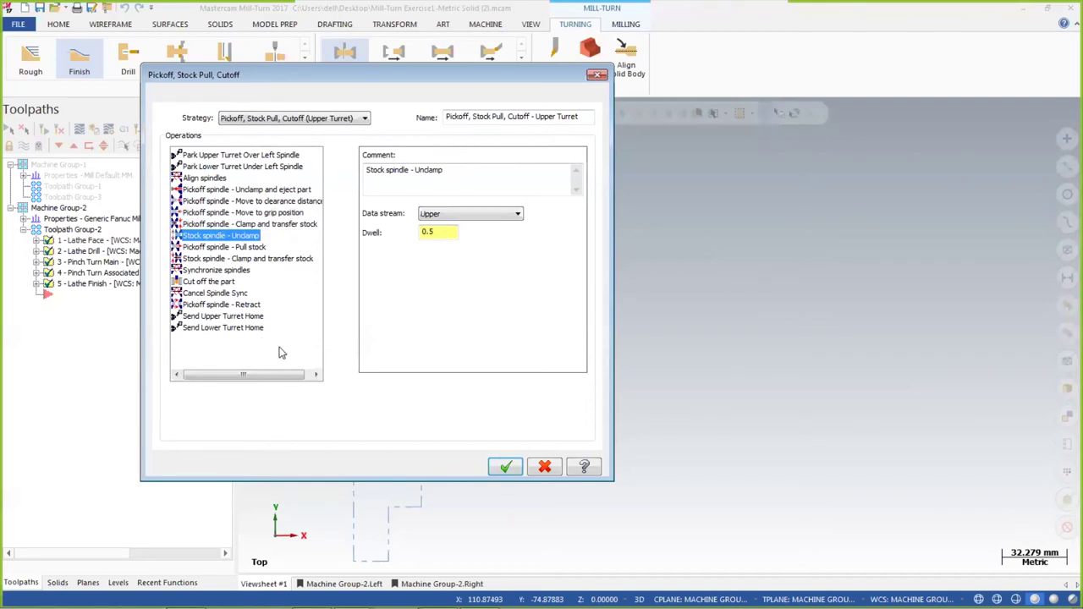
left_click(200, 247)
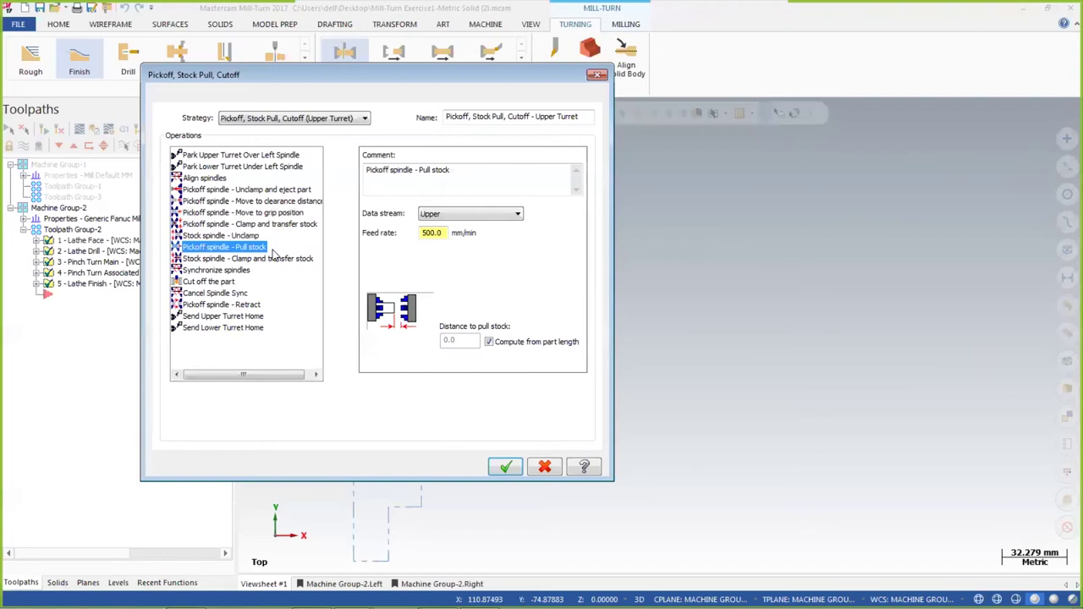
left_click(247, 260)
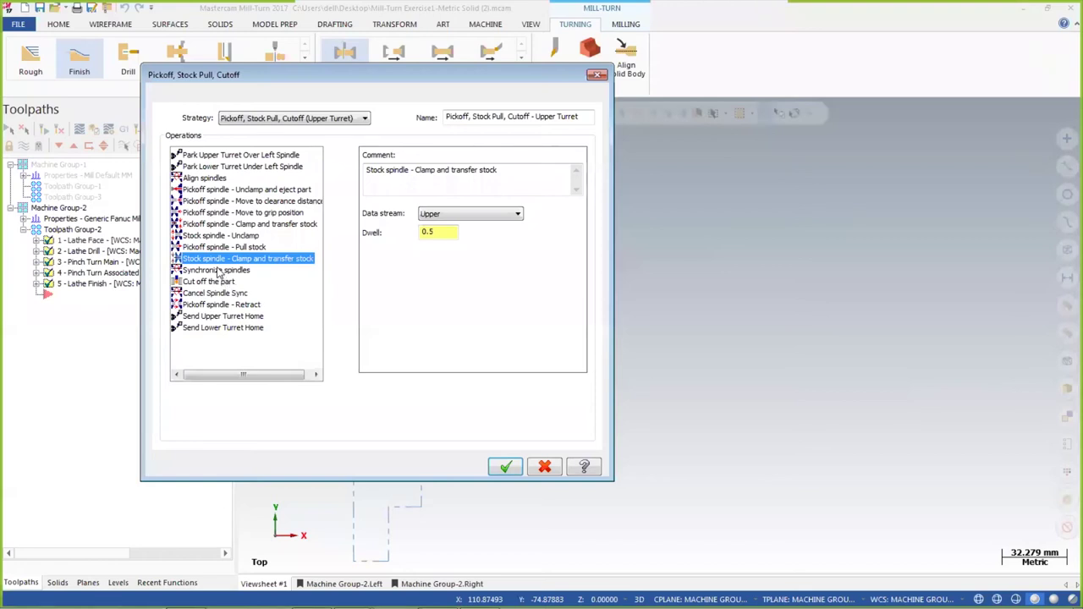
Review the available modes for Synchronize spindles and the cutoff operation and tool choices for cutting off the part
left_click(218, 271)
left_click(411, 240)
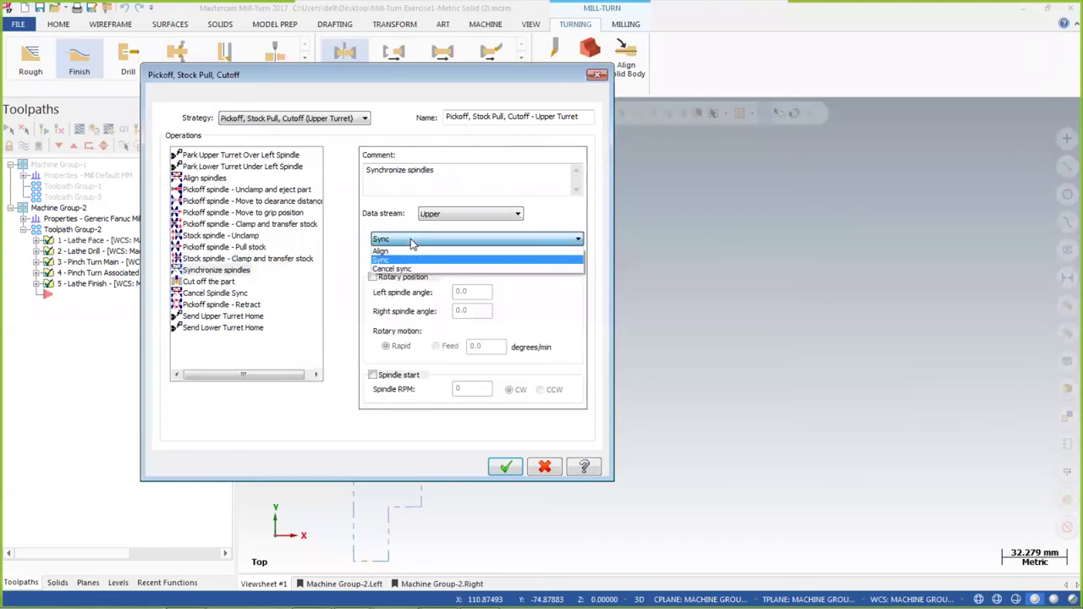
left_click(441, 277)
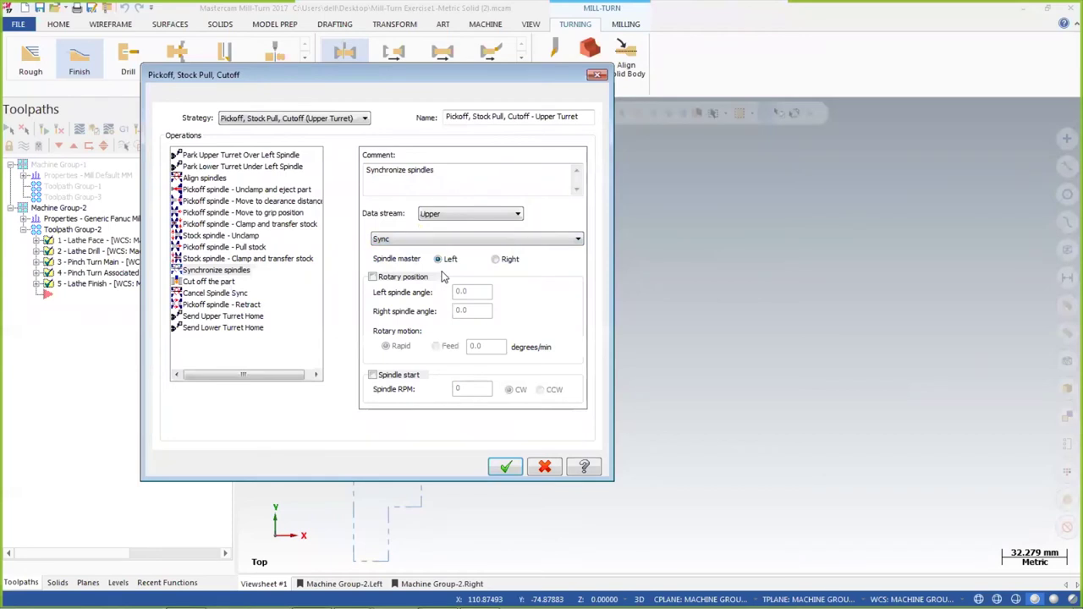
left_click(196, 283)
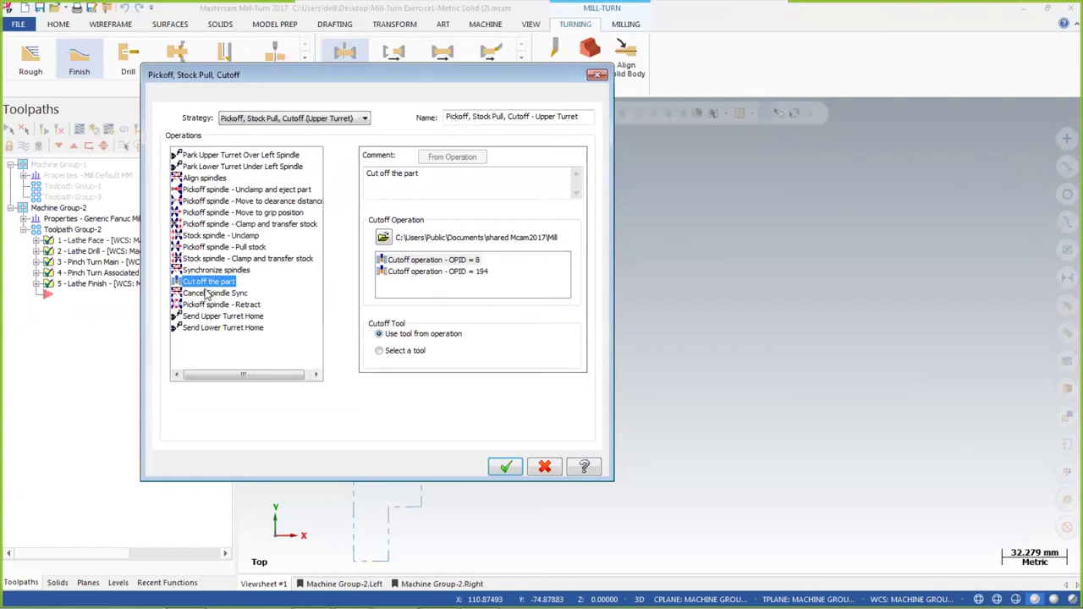
Set the mode of the Cancel Spindle Sync operation to Sync
left_click(206, 294)
left_click(201, 306)
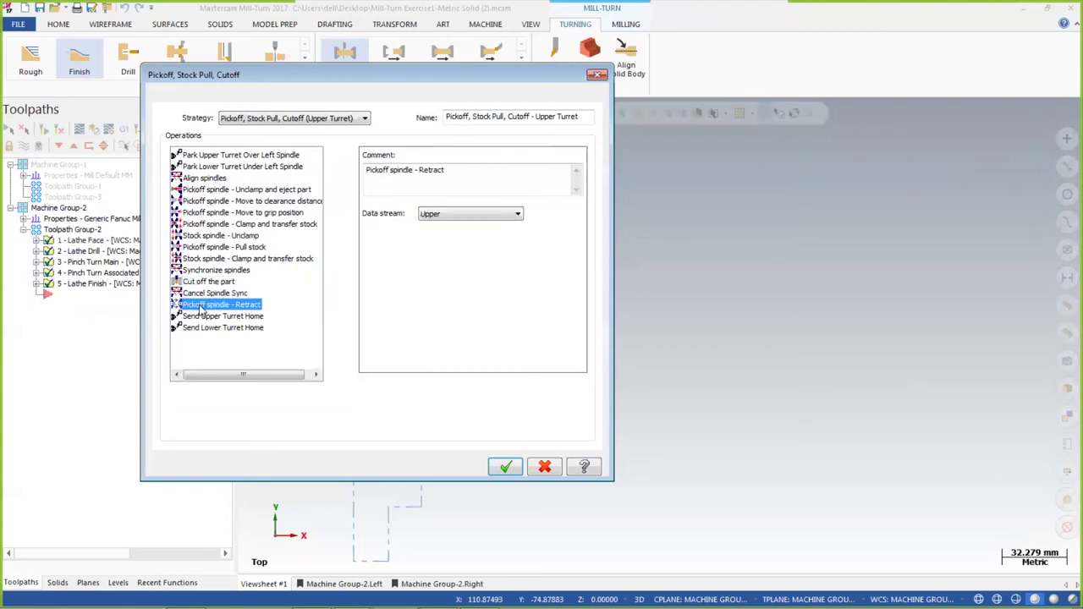
left_click(208, 294)
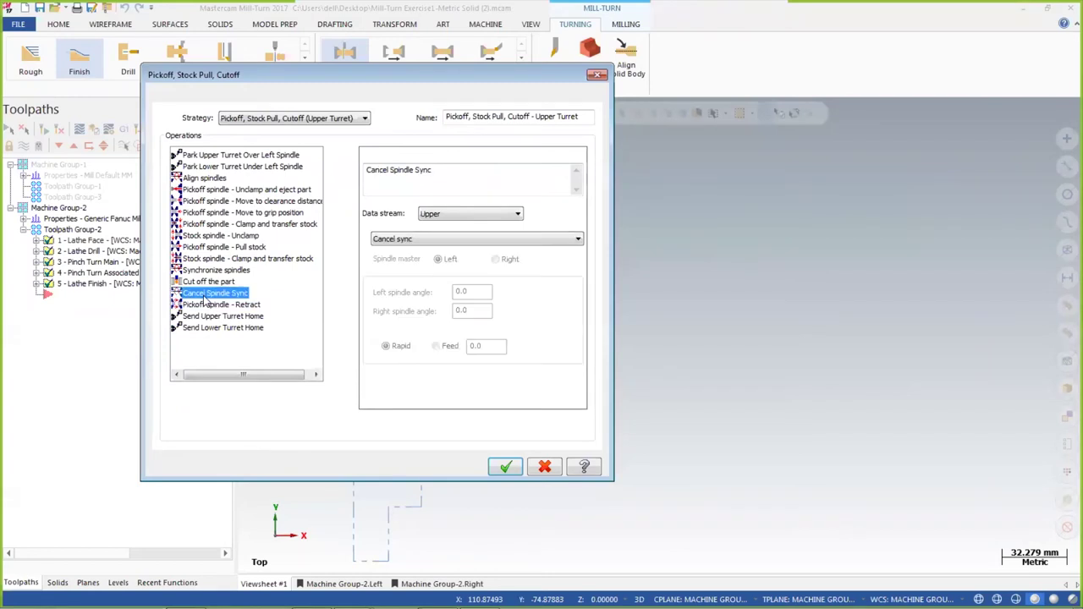
left_click(429, 240)
left_click(412, 252)
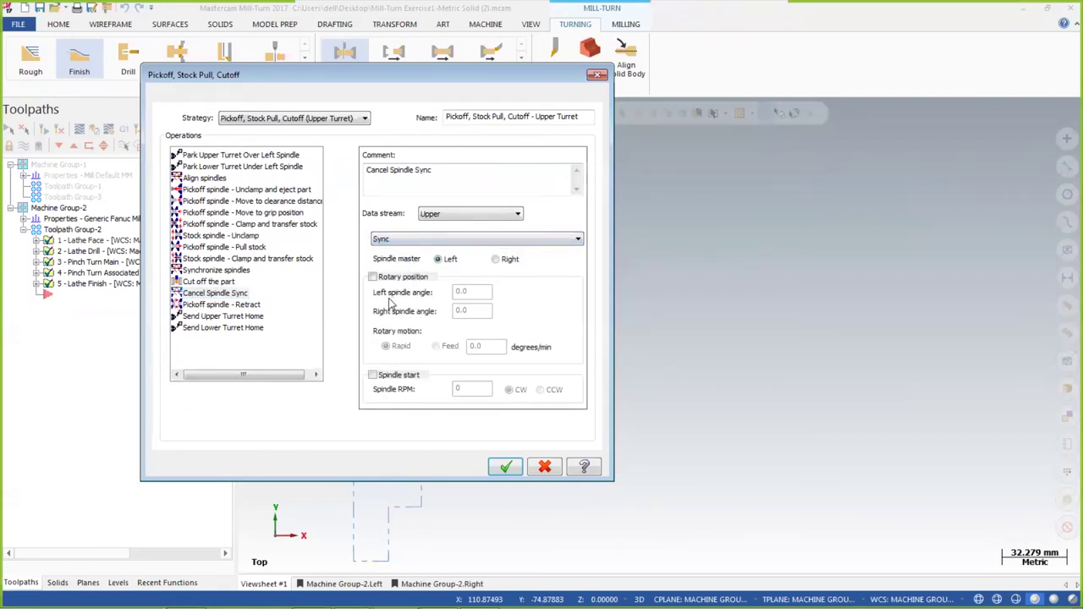
Review the pickoff spindle retract and both turret home settings, and accept the Pickoff, Stock Pull, Cutoff operation
left_click(197, 305)
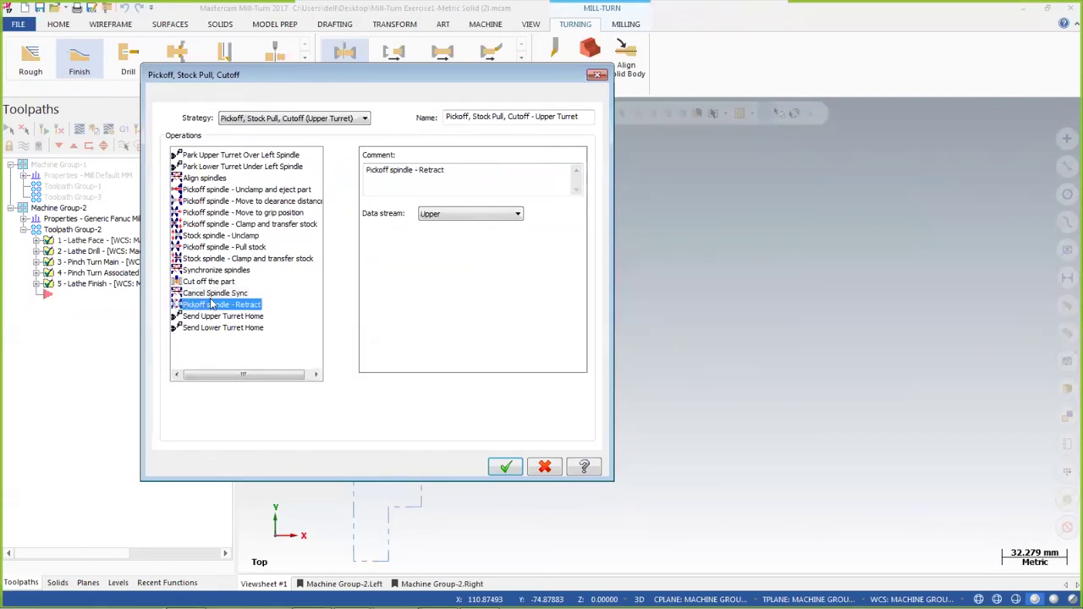
left_click(211, 318)
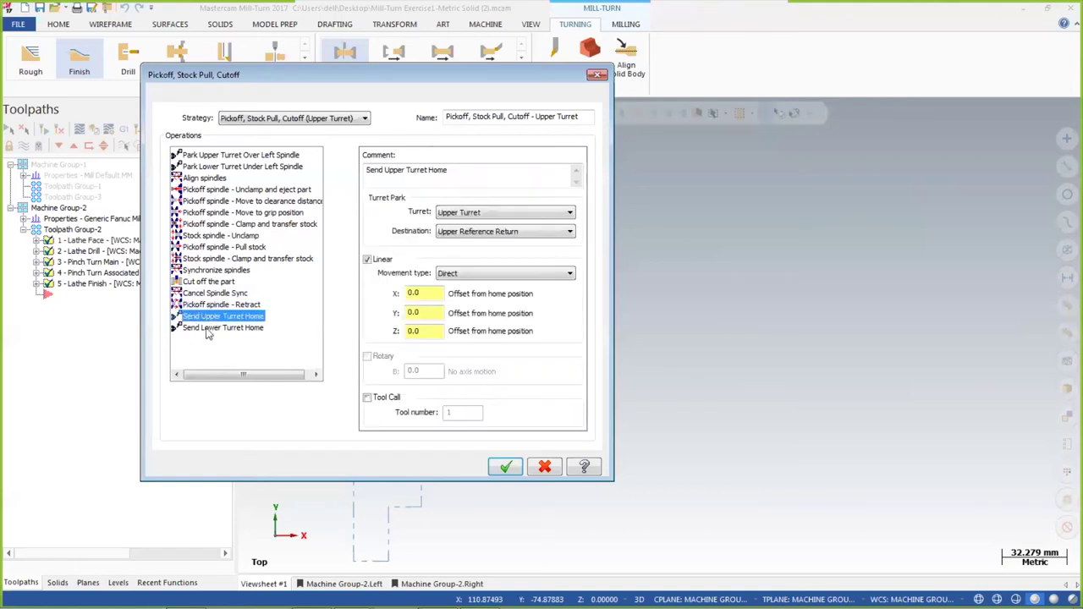
left_click(207, 329)
left_click(505, 467)
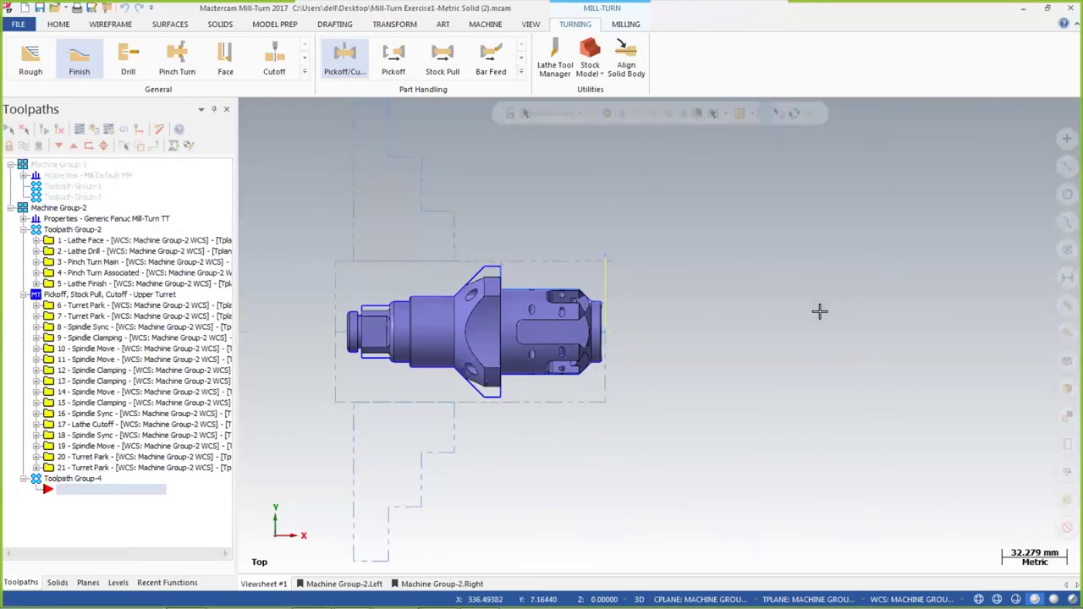
Select all operations, including the new pickoff and cutoff sequence, and send them to Mastercam Code Expert
scroll(598, 328, "down", 5)
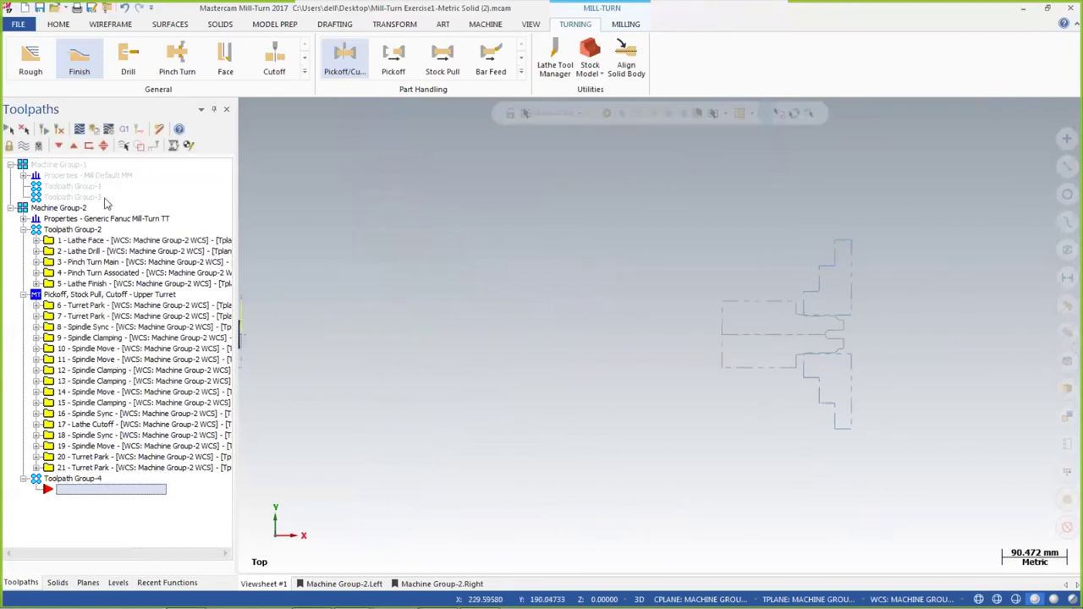
left_click(10, 130)
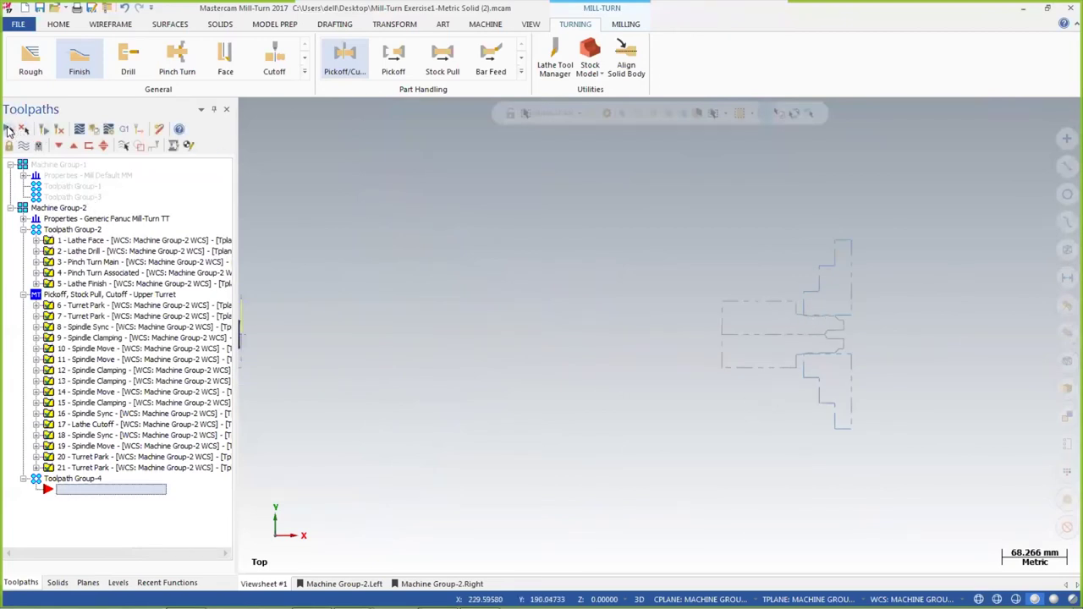
left_click(124, 131)
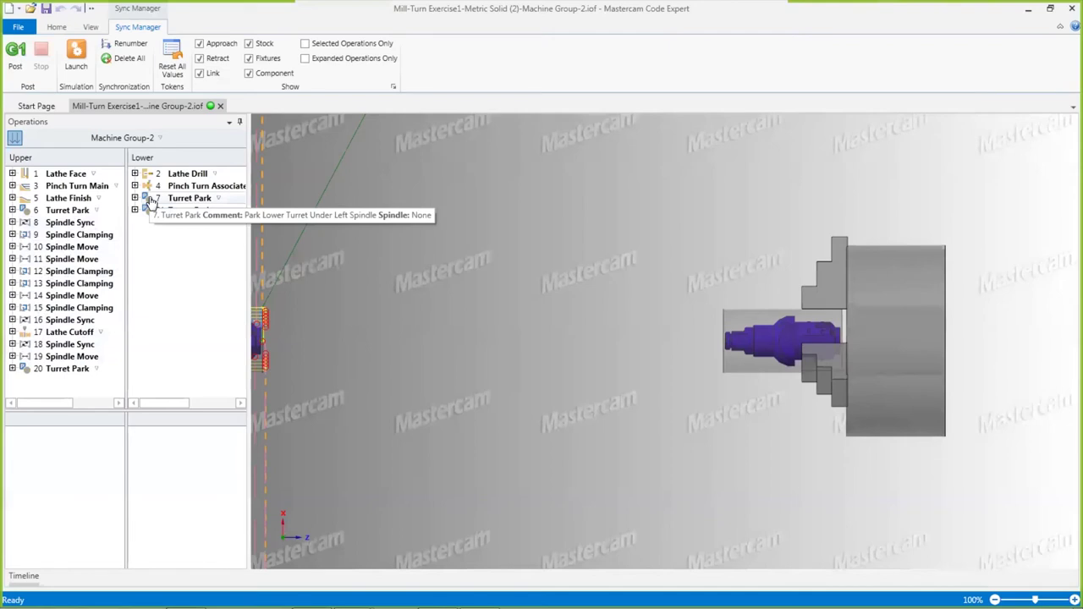
Launch the simulation of Machine Group-2 from Sync Manager and switch to the Machine Simulation window
left_click(76, 56)
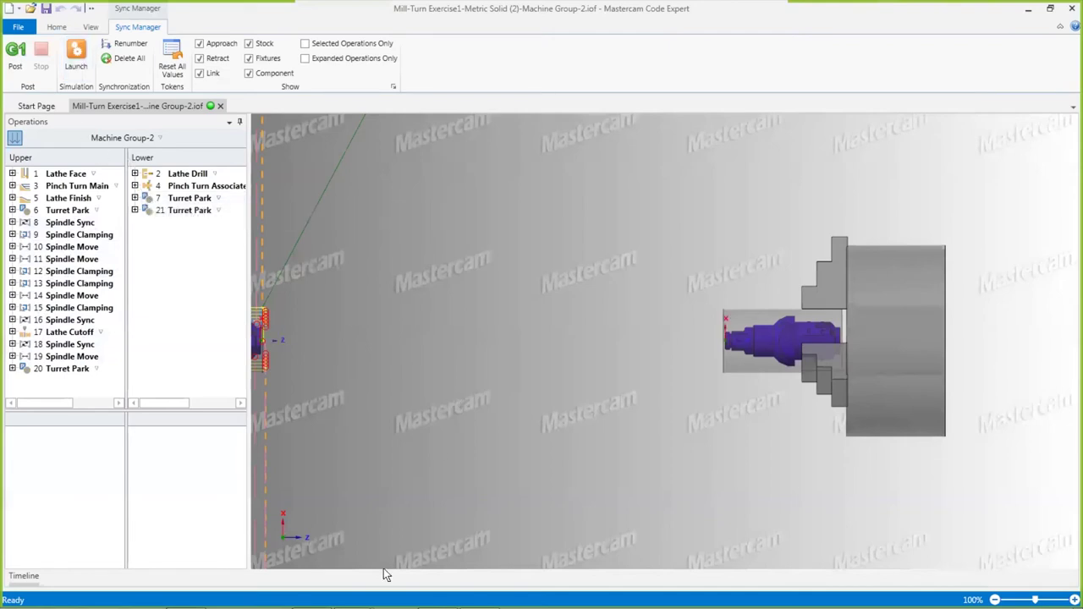
mouse_move(385, 606)
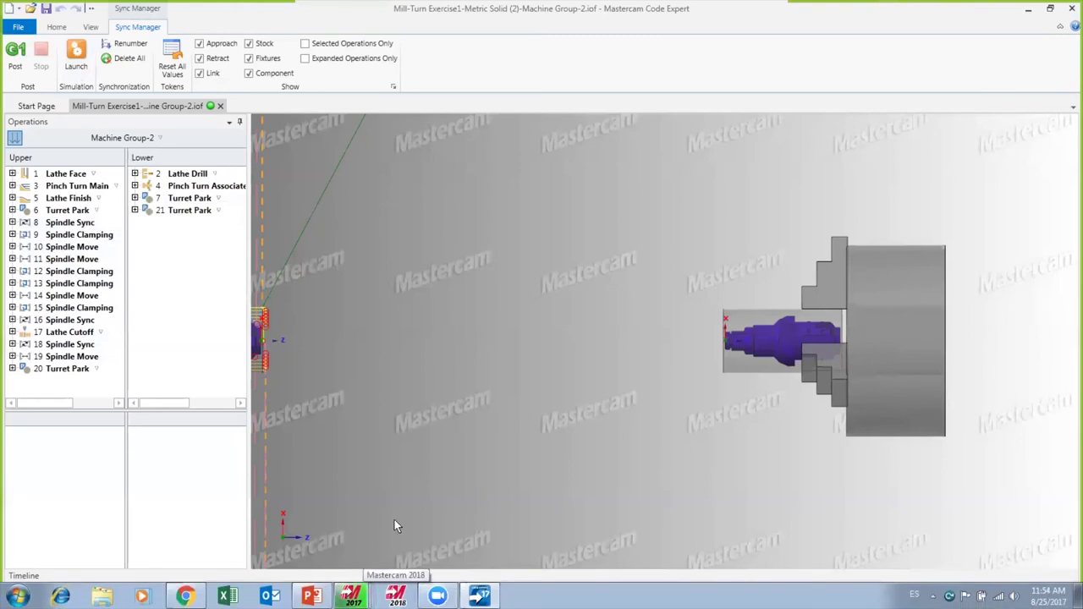
mouse_move(352, 597)
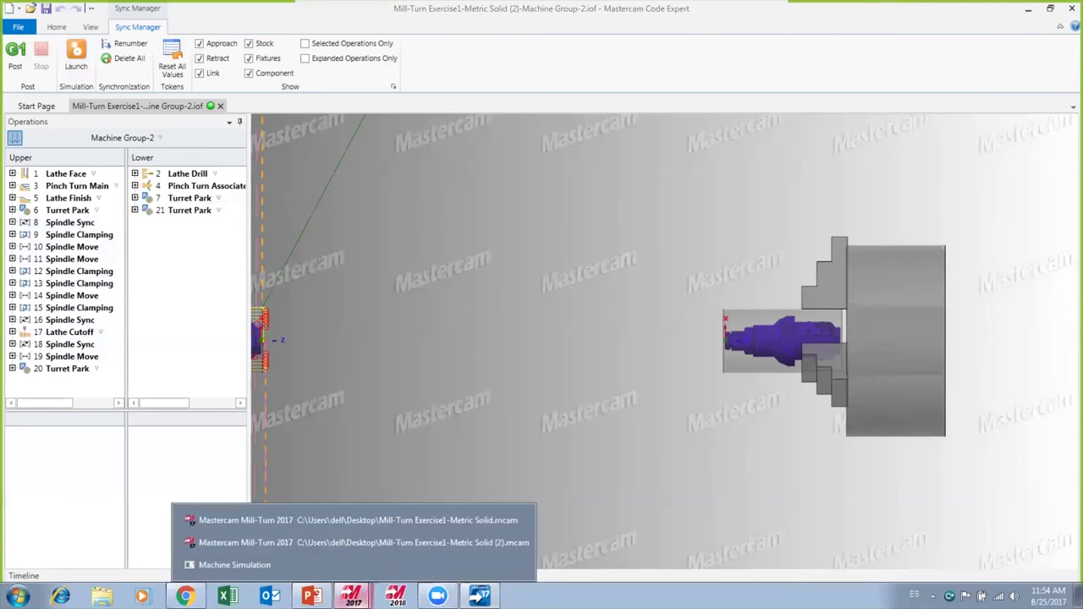
left_click(264, 566)
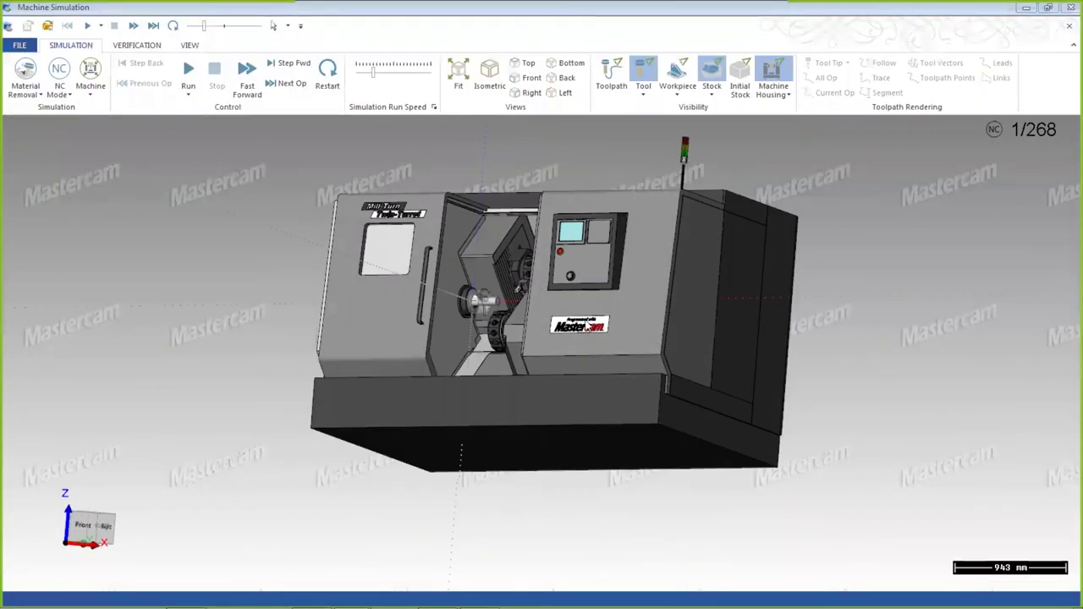
Run the complete machine simulation and watch the turning, pickoff, stock pull and cutoff inside the twin-turret machine
middle_click_drag(587, 326, 618, 338)
scroll(581, 314, "up", 2)
scroll(581, 313, "up", 2)
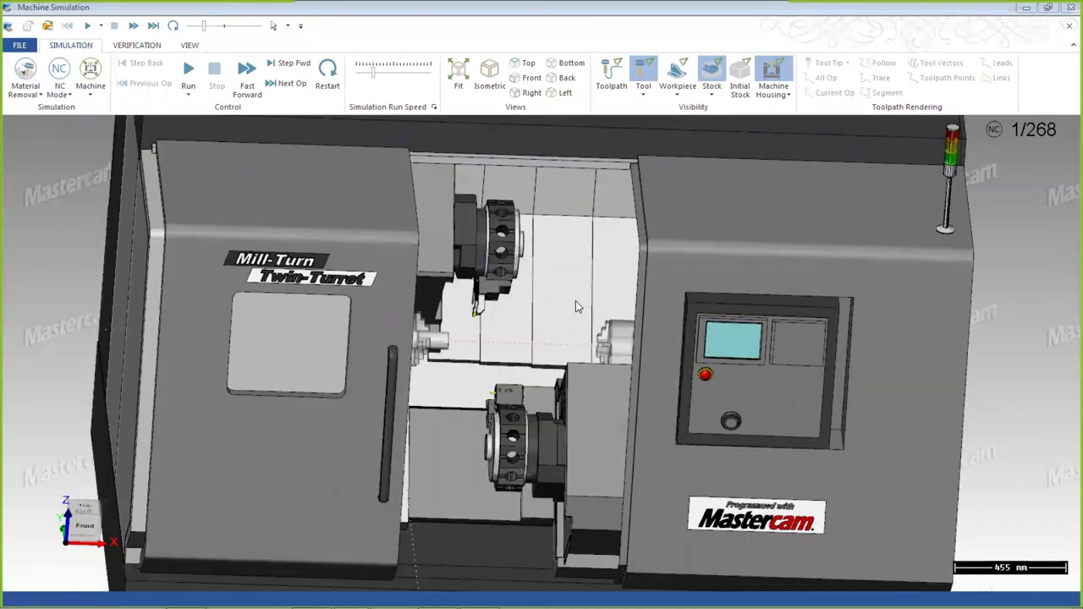
left_click(187, 74)
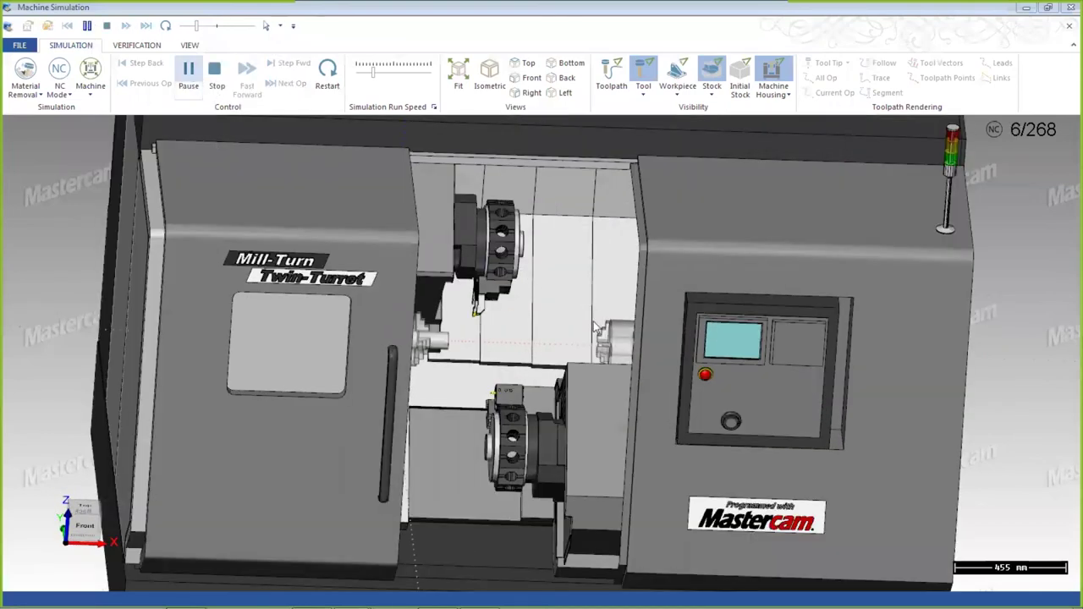
scroll(561, 317, "up", 2)
middle_click_drag(561, 317, 563, 313)
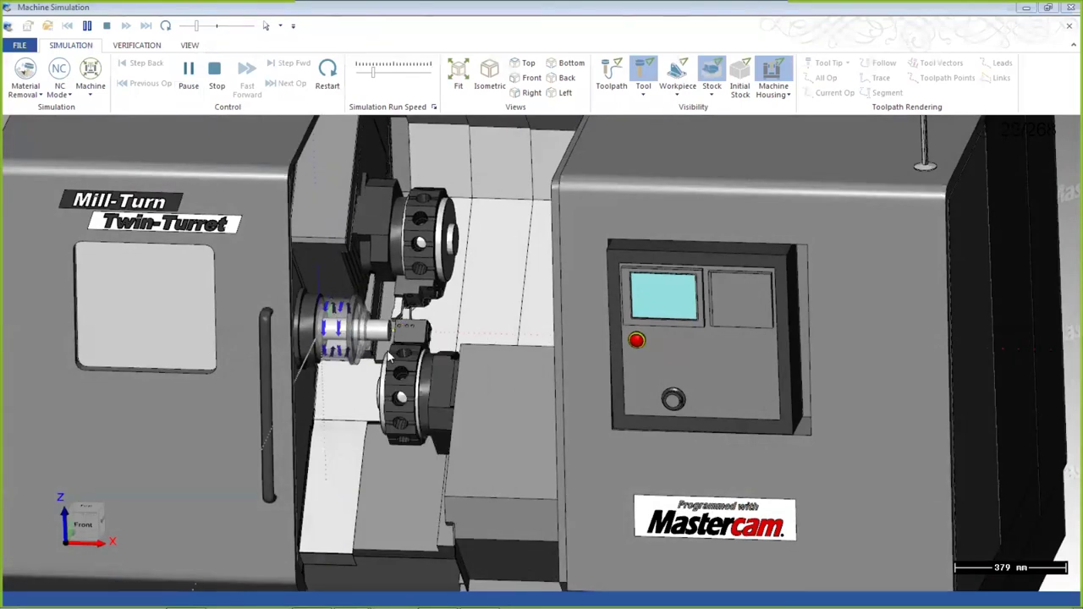
scroll(387, 350, "up", 4)
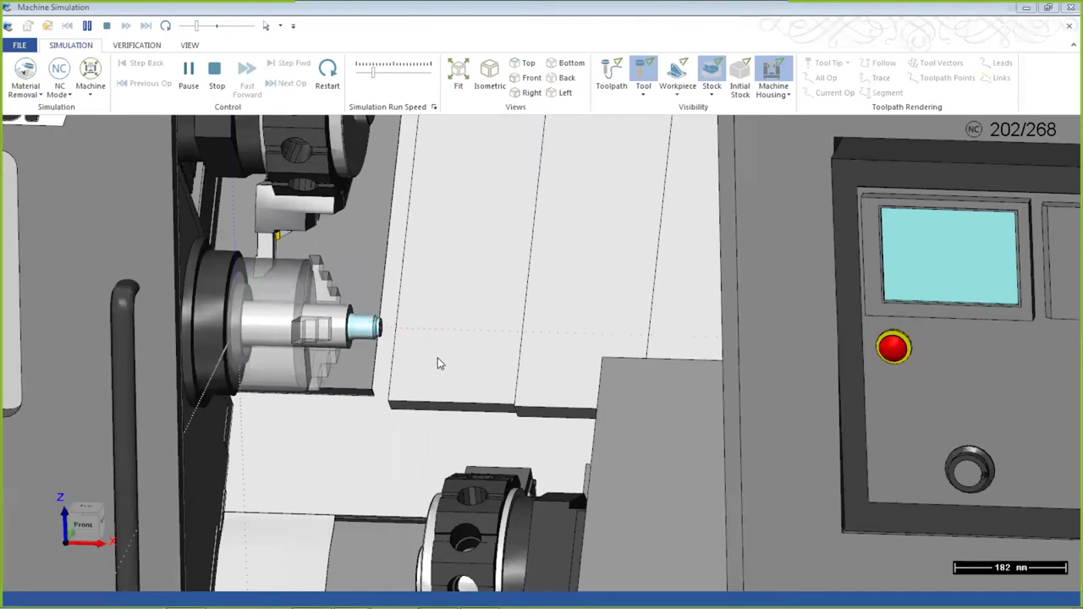
scroll(470, 380, "up", 3)
scroll(455, 398, "up", 3)
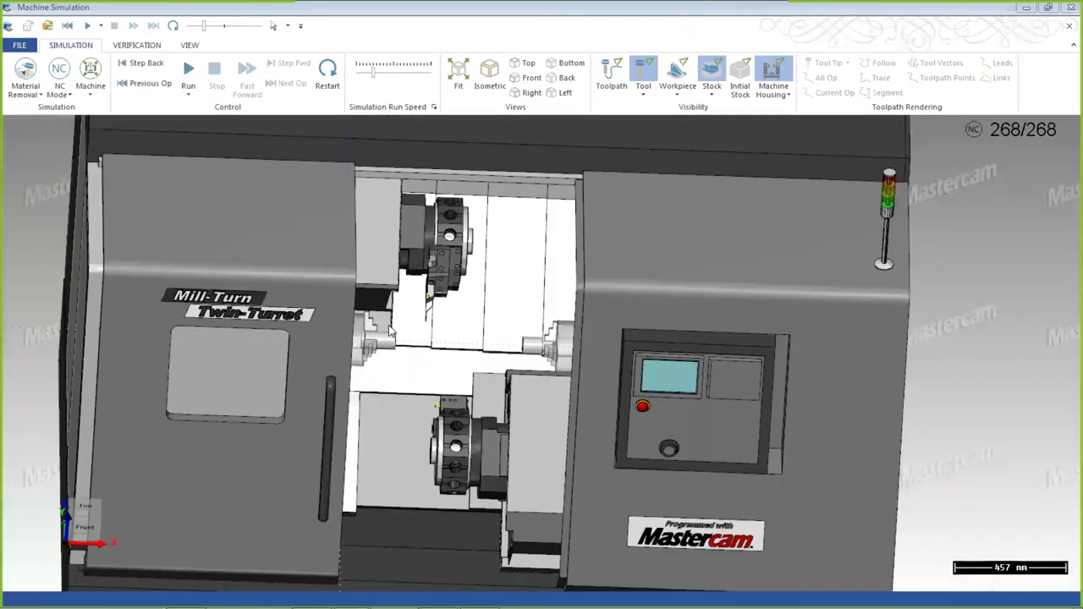
Examine the cut-off part held by the pickoff spindle chuck close up
scroll(480, 364, "up", 3)
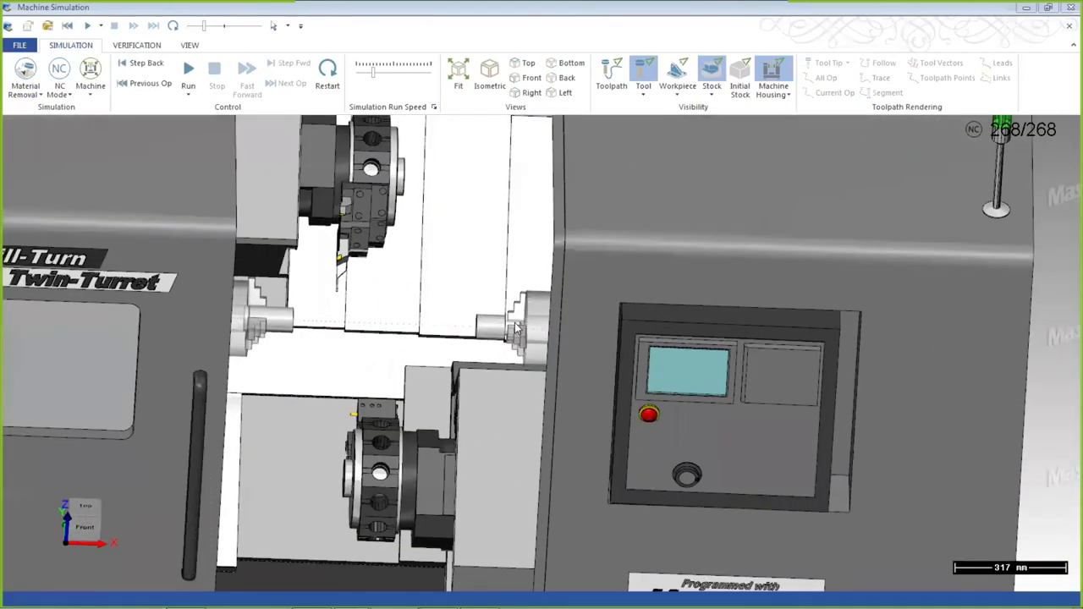
scroll(516, 329, "up", 1)
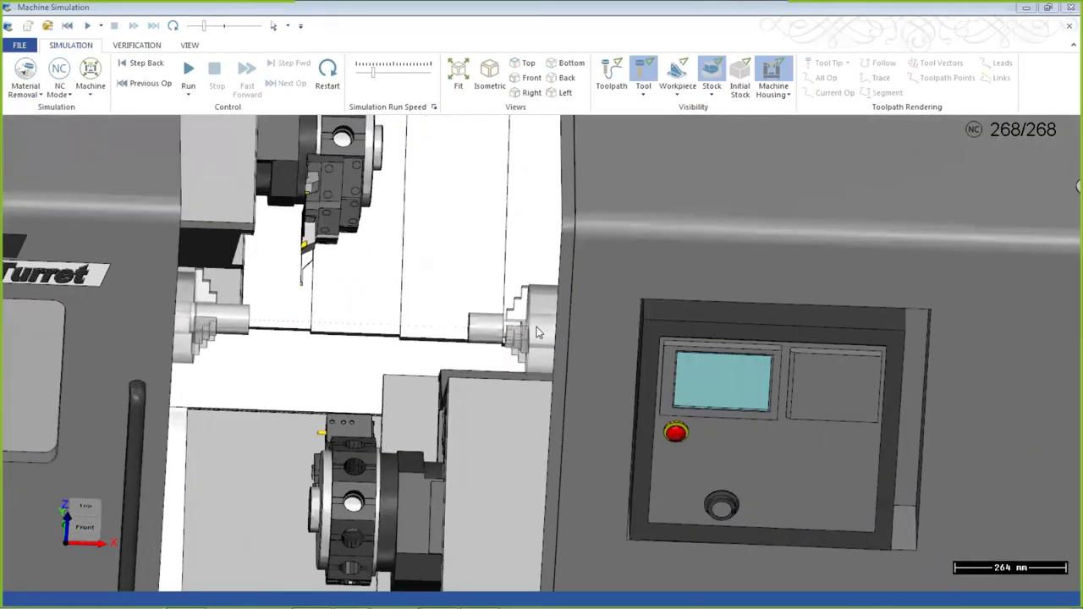
middle_click_drag(538, 330, 606, 344)
scroll(606, 345, "up", 3)
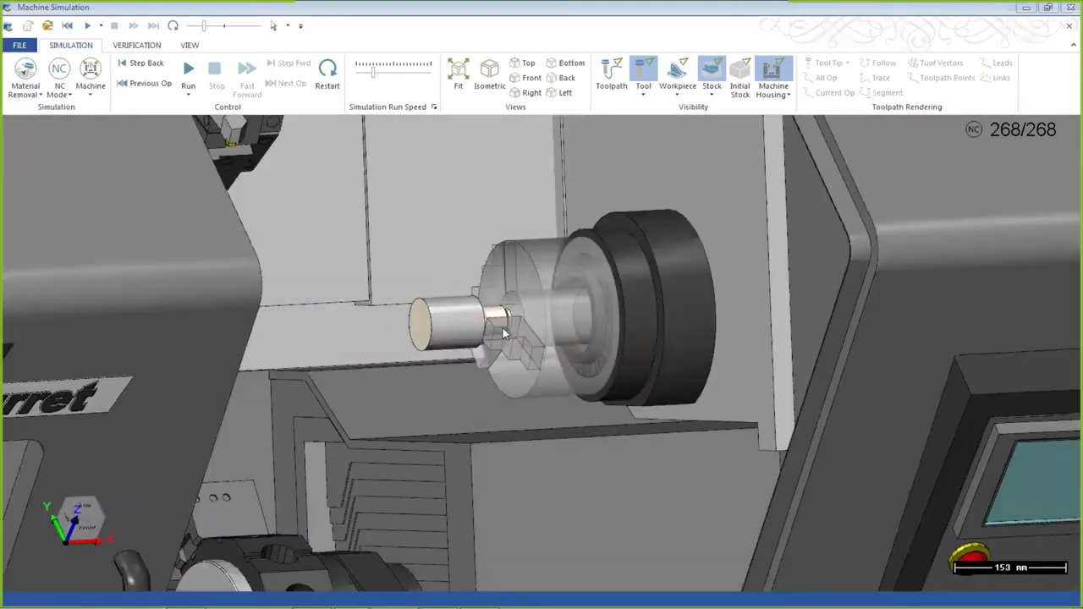
scroll(496, 307, "up", 3)
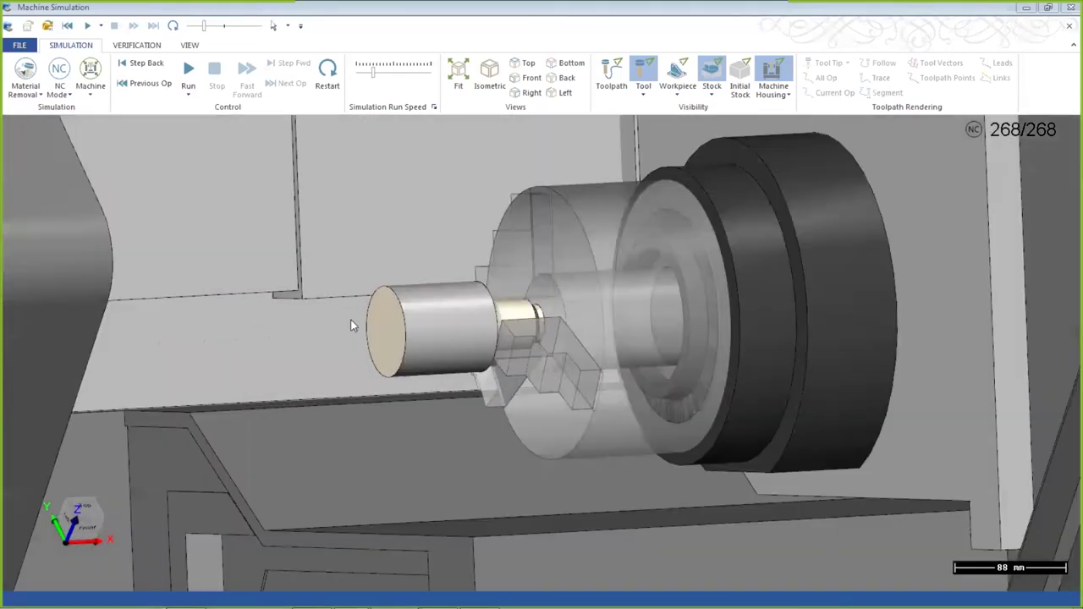
Close the machine simulation, return to Mill-Turn Exercise1-Metric Solid (2).mcam in Mastercam Mill-Turn 2017, and inspect the pickoff spindle stock
left_click(1065, 9)
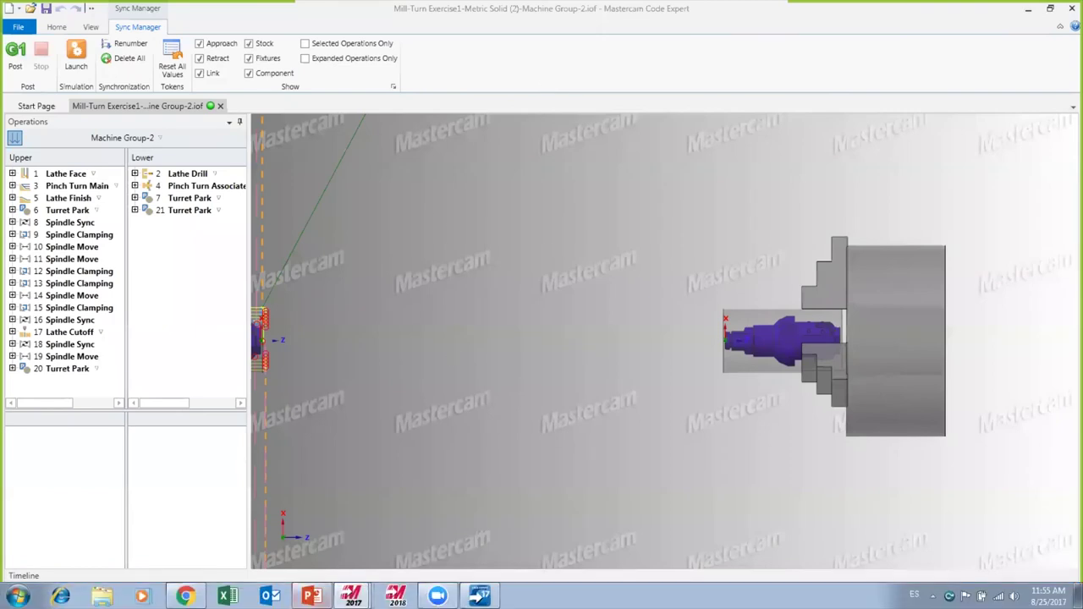
mouse_move(437, 596)
mouse_move(351, 595)
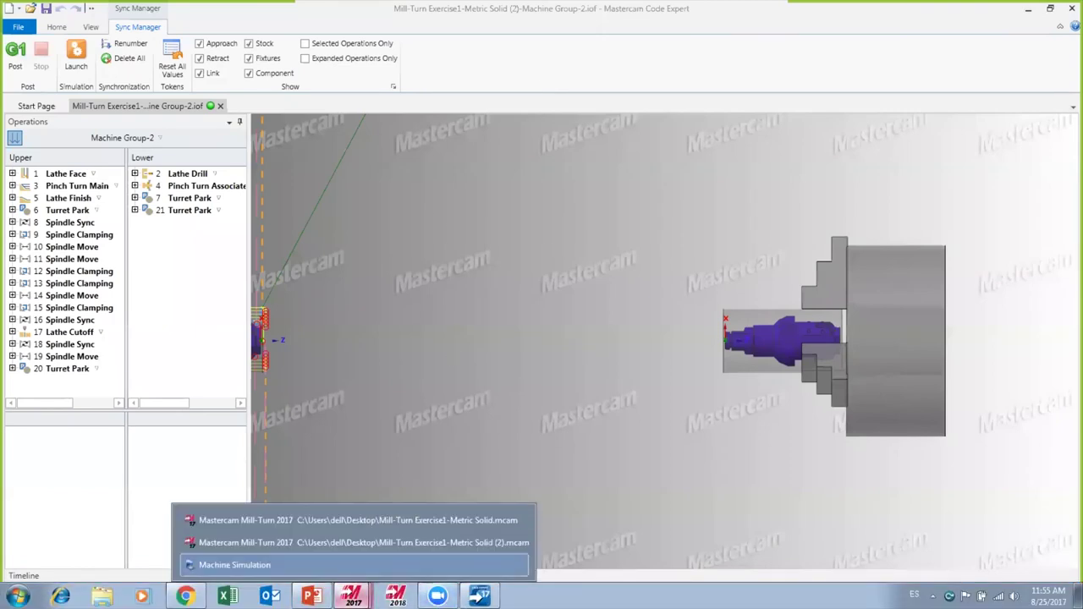
left_click(253, 542)
scroll(515, 373, "down", 3)
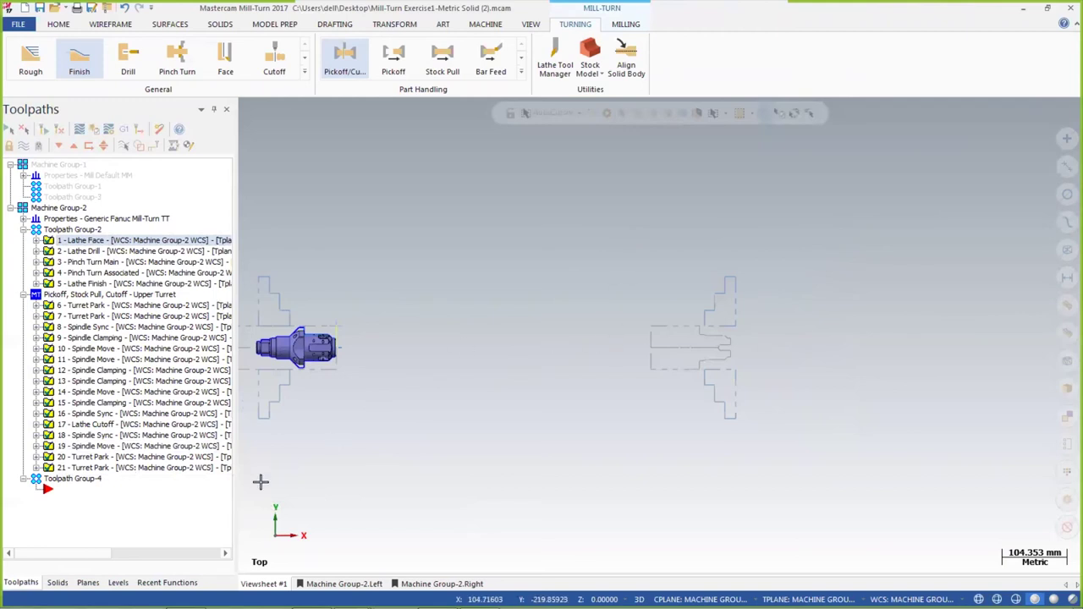
scroll(711, 346, "up", 3)
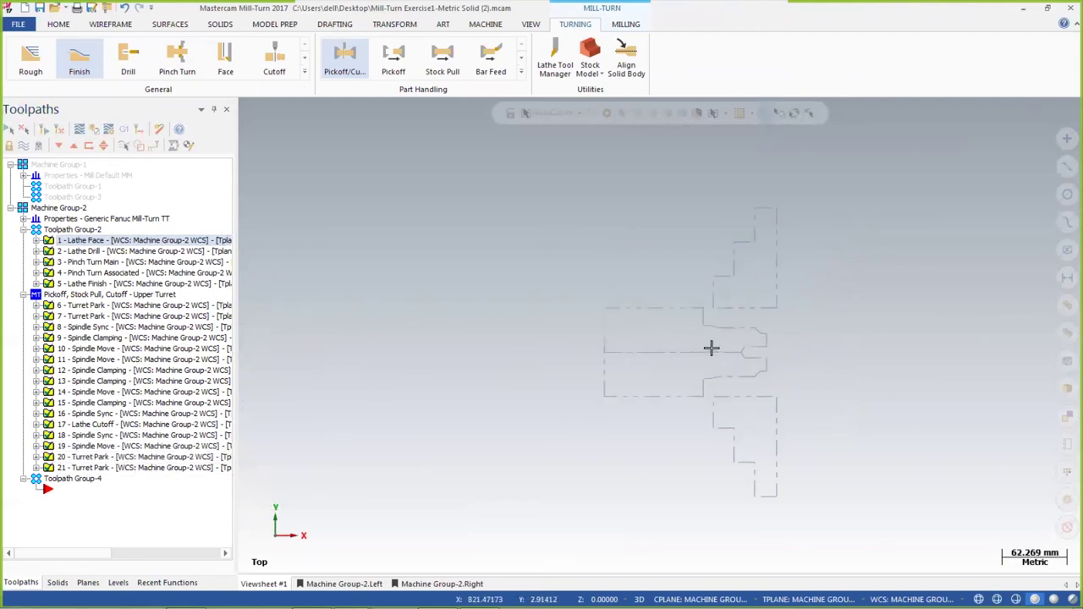
Show the solid cotrario level, make it the main level, and hide the Solid Model level
scroll(711, 347, "up", 2)
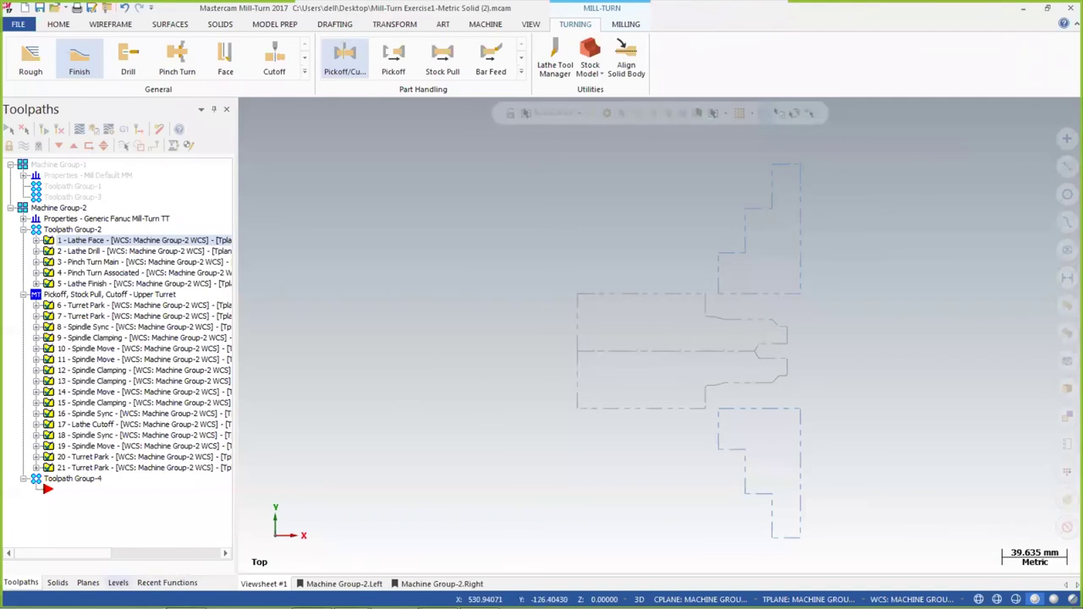
left_click(118, 583)
left_click(52, 179)
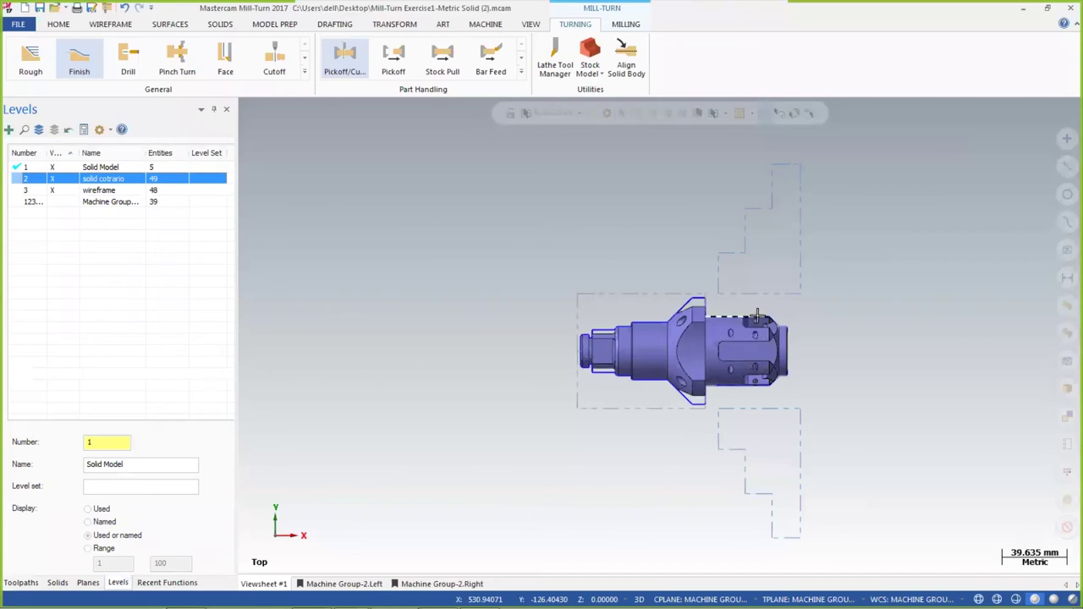
left_click(23, 180)
left_click(22, 183)
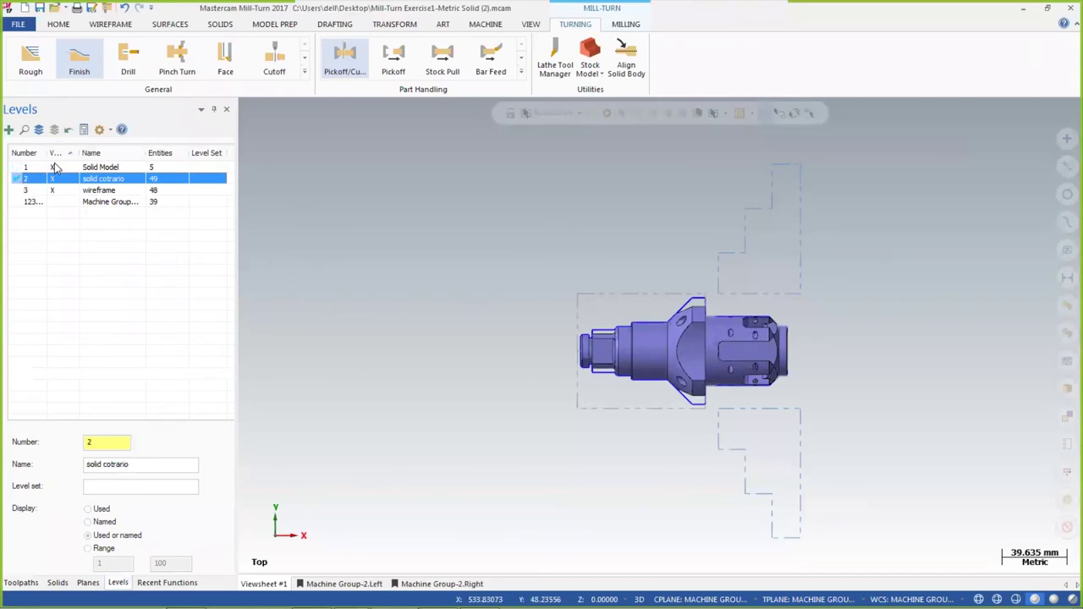
left_click(55, 168)
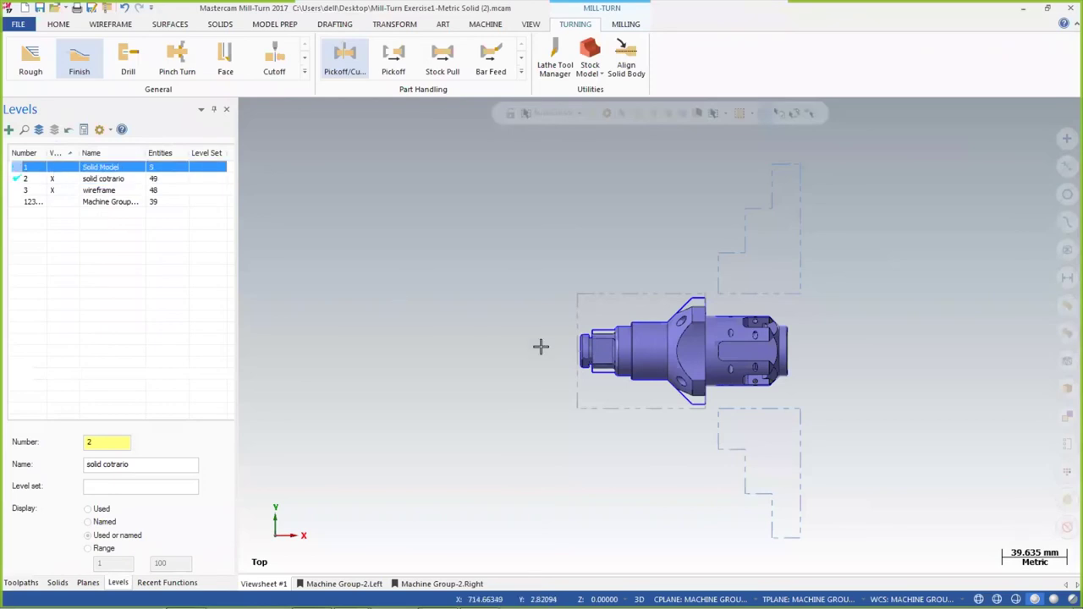
left_click(32, 582)
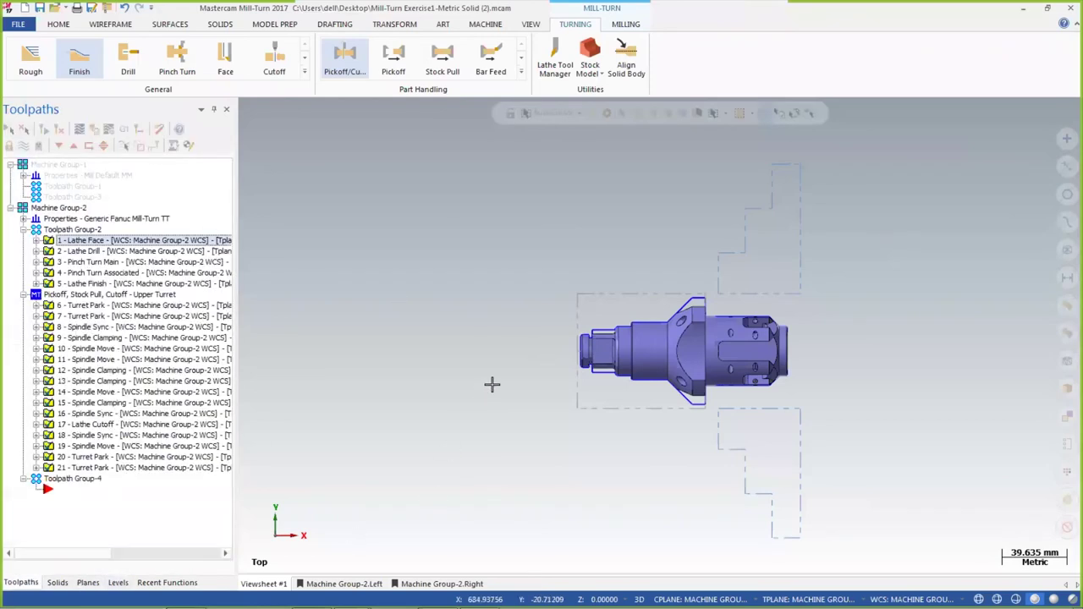
Start a Lathe Face toolpath for the part in the pickoff spindle and set its axis combination to Upper Right
scroll(492, 385, "down", 5)
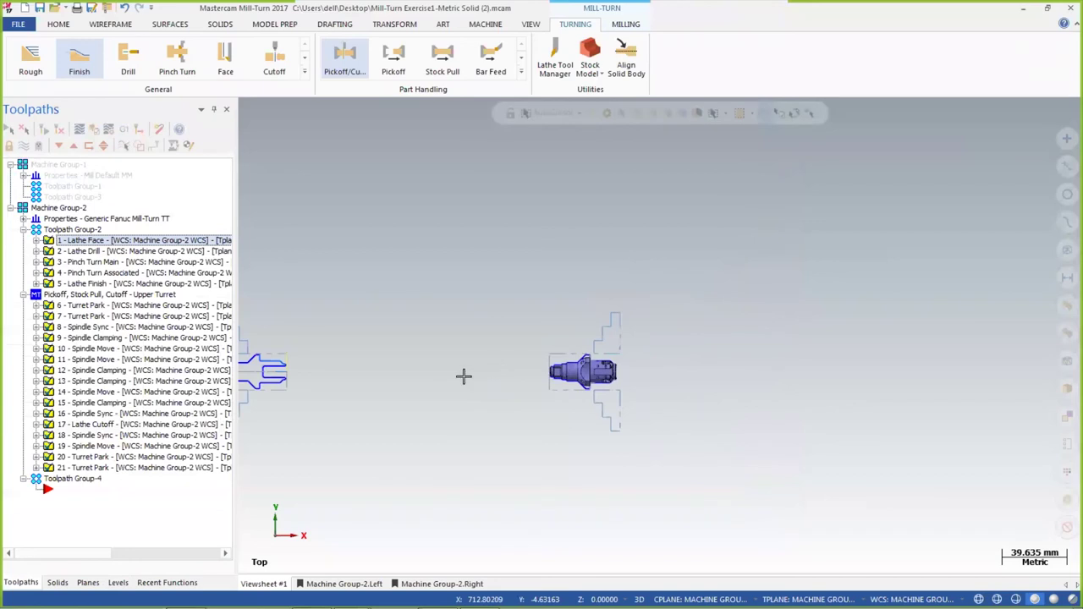
scroll(537, 375, "up", 5)
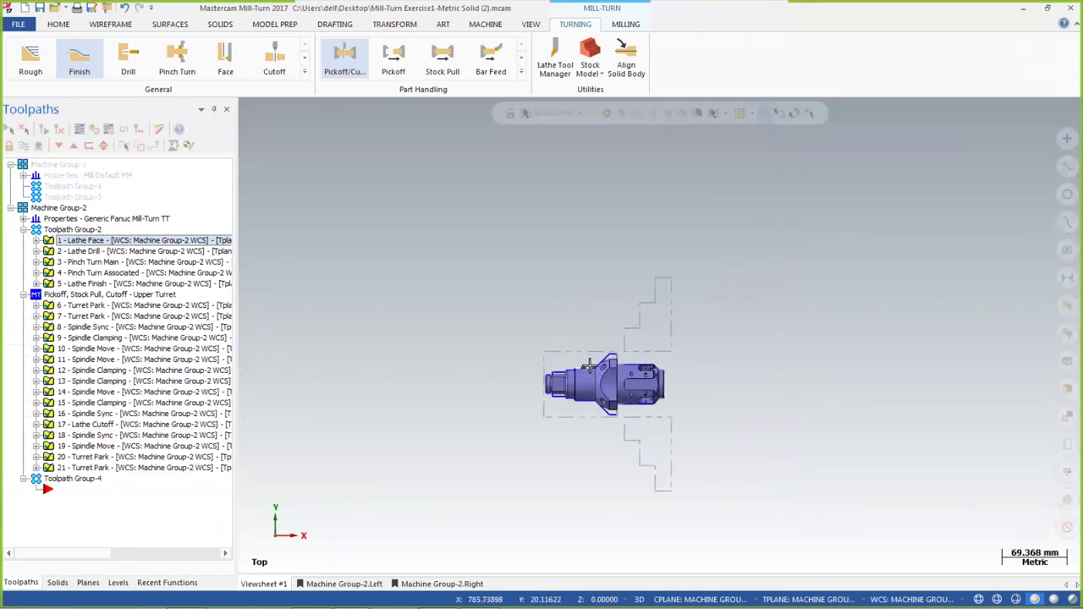
scroll(590, 366, "up", 4)
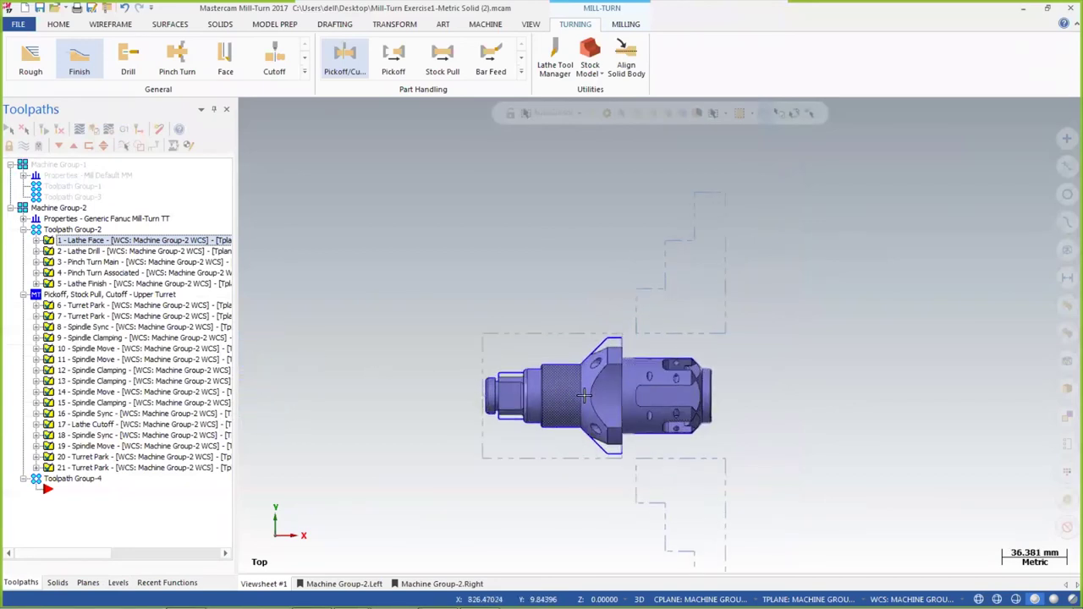
scroll(595, 391, "up", 2)
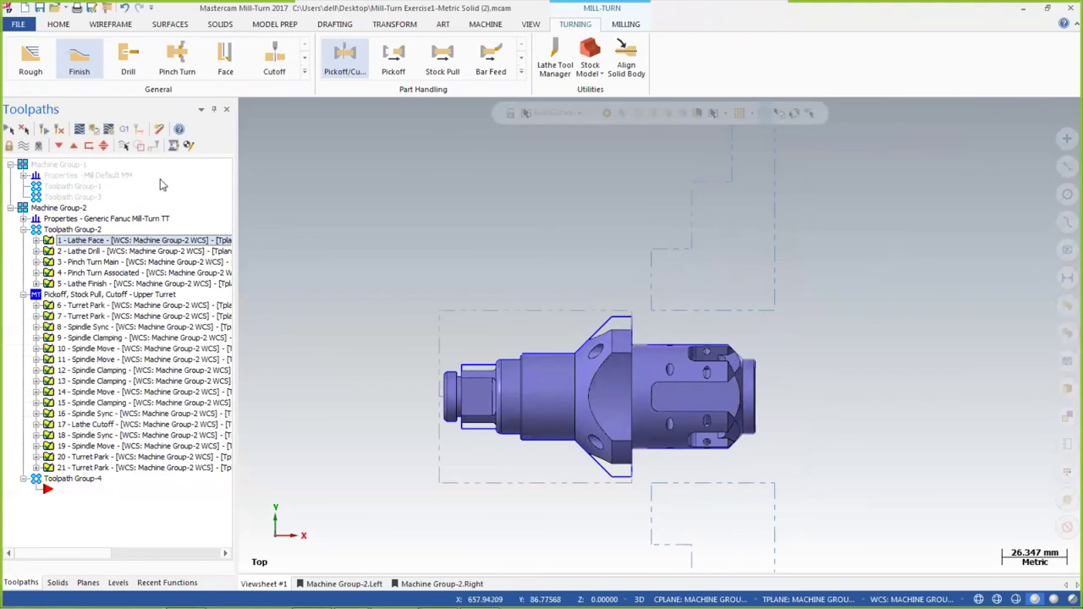
left_click(226, 62)
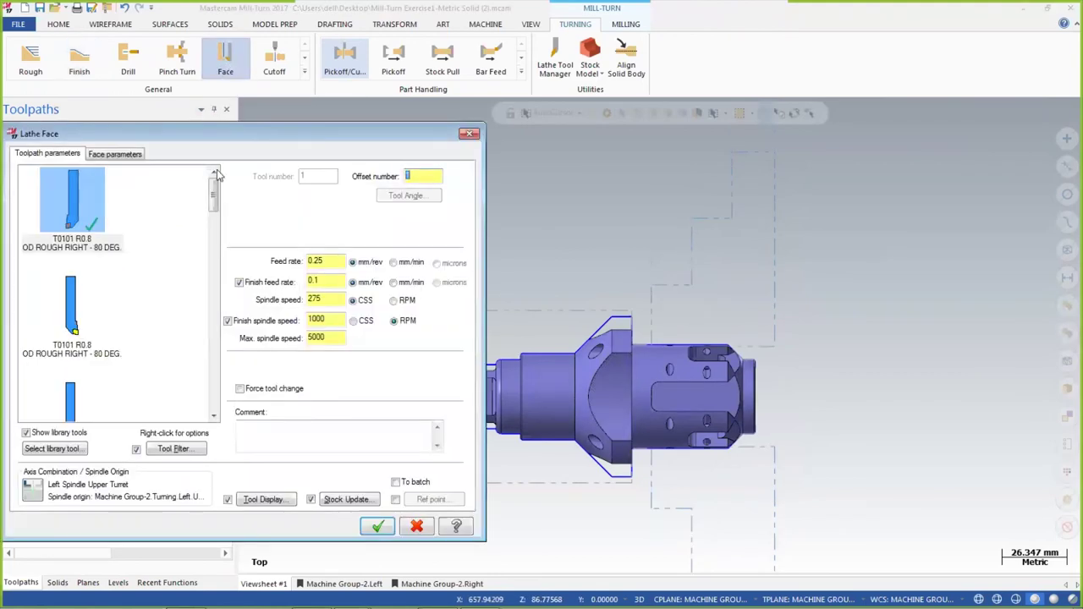
left_click(31, 490)
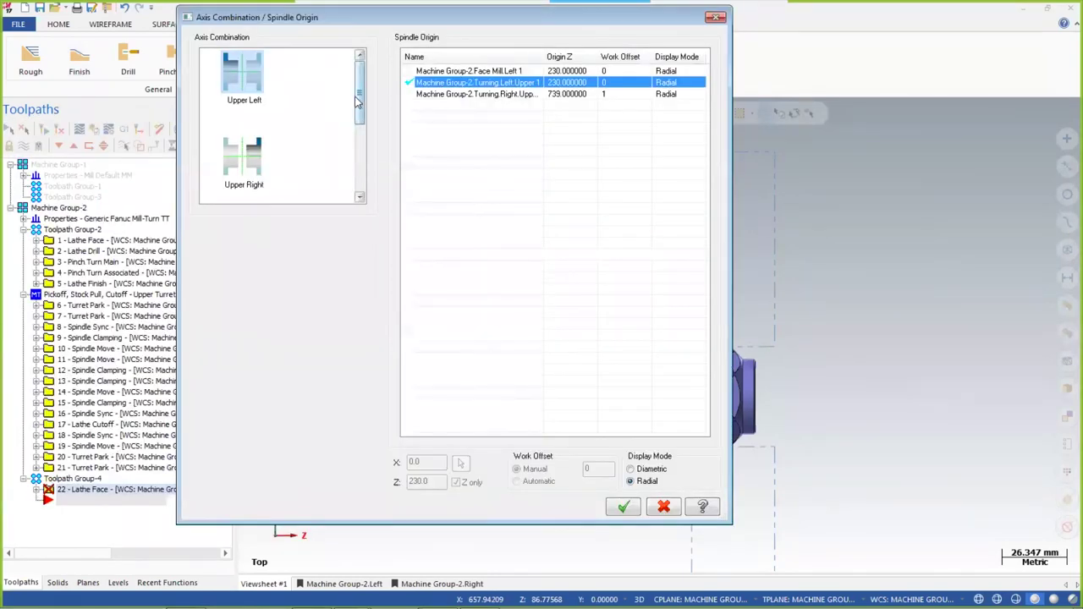
left_click_drag(360, 103, 361, 141)
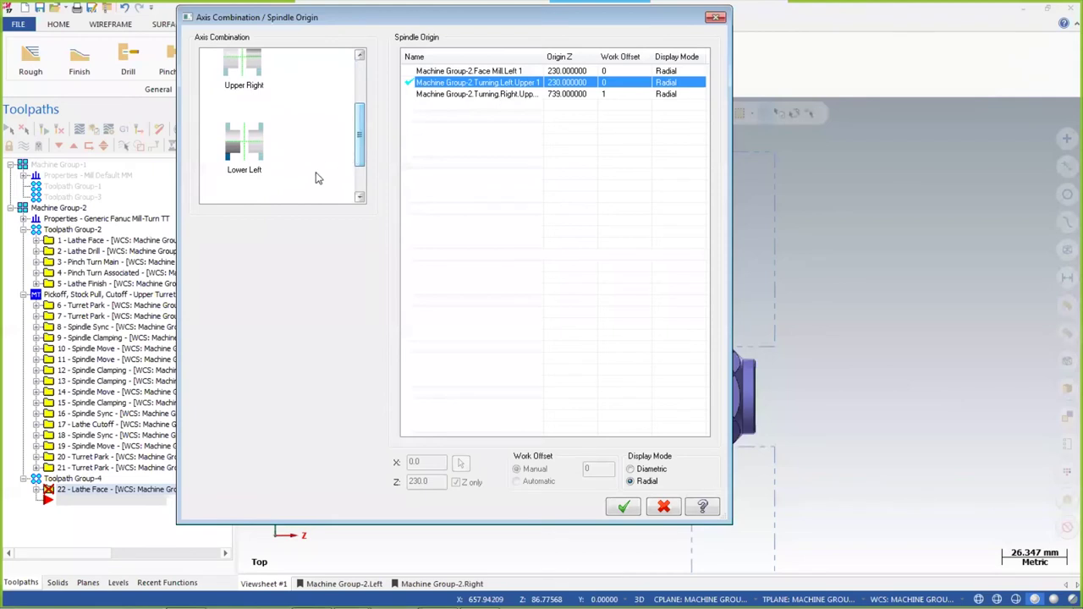
scroll(313, 180, "up", 2)
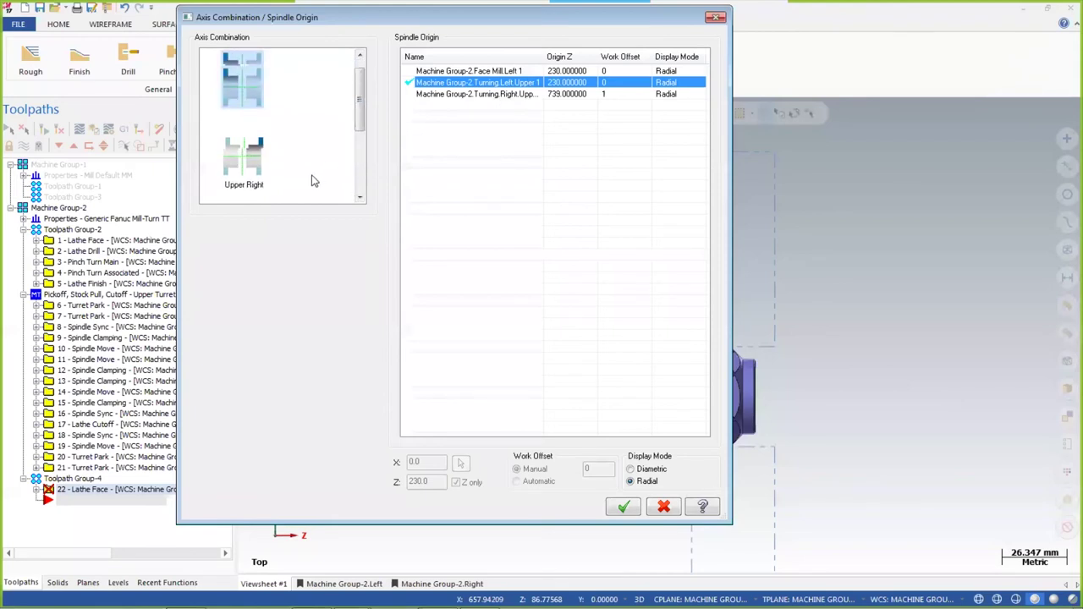
left_click(253, 163)
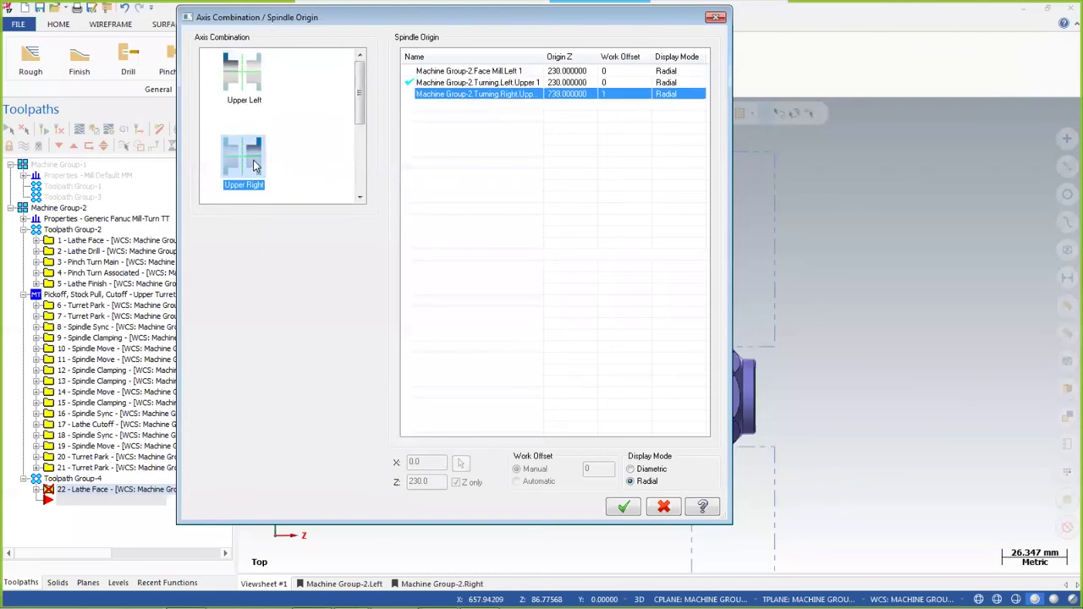
left_click(623, 507)
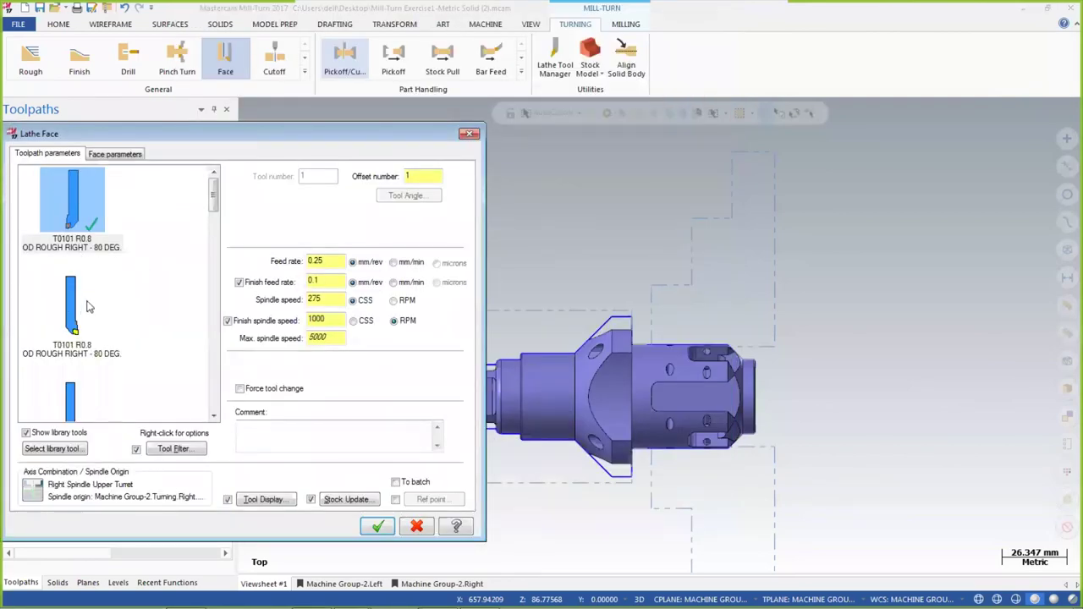
Choose the unused T0101 R0.8 OD ROUGH RIGHT - 80 DEG. library tool and generate the facing toolpath with the default face parameters
scroll(127, 229, "down", 3)
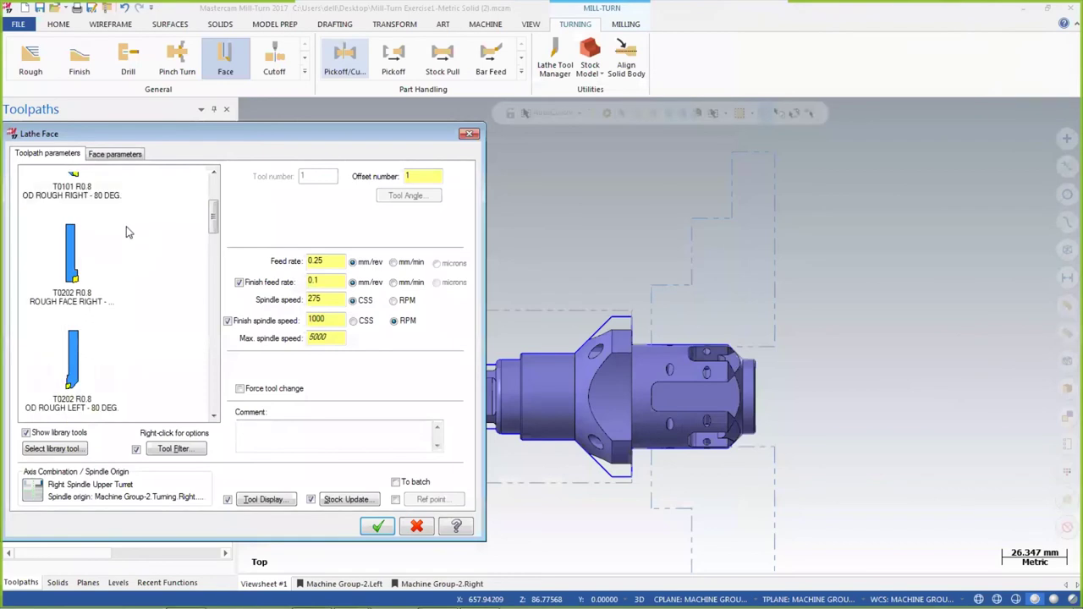
scroll(127, 232, "up", 2)
left_click(83, 294)
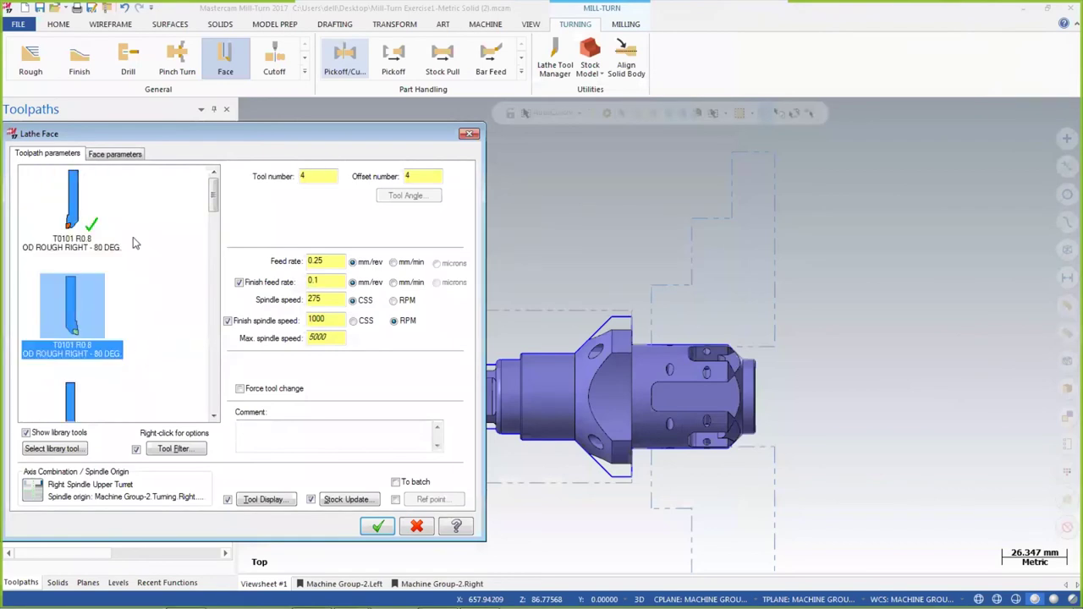
left_click(117, 156)
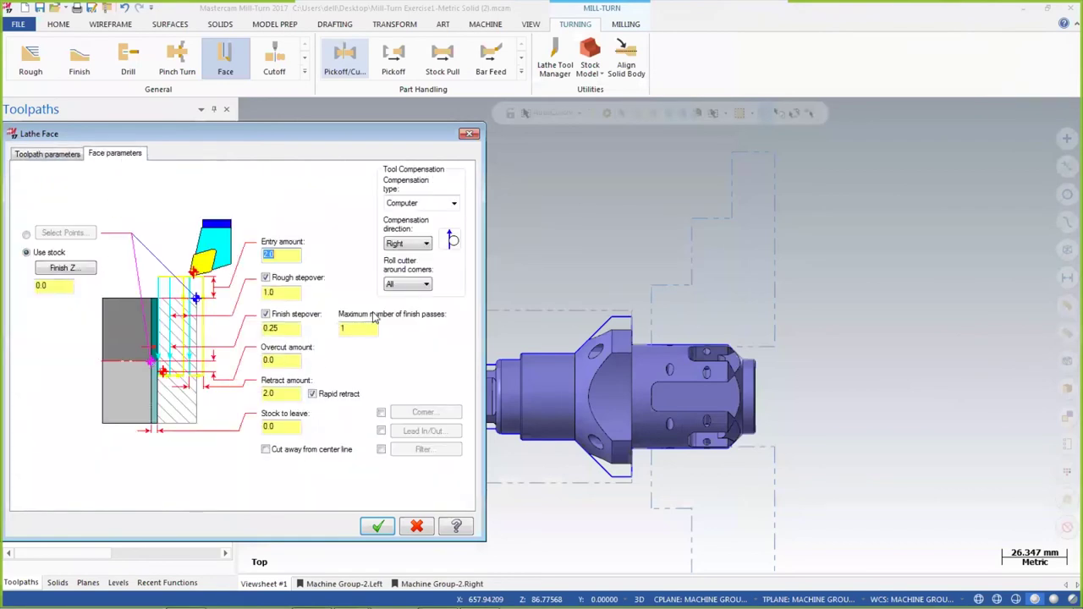
left_click(377, 526)
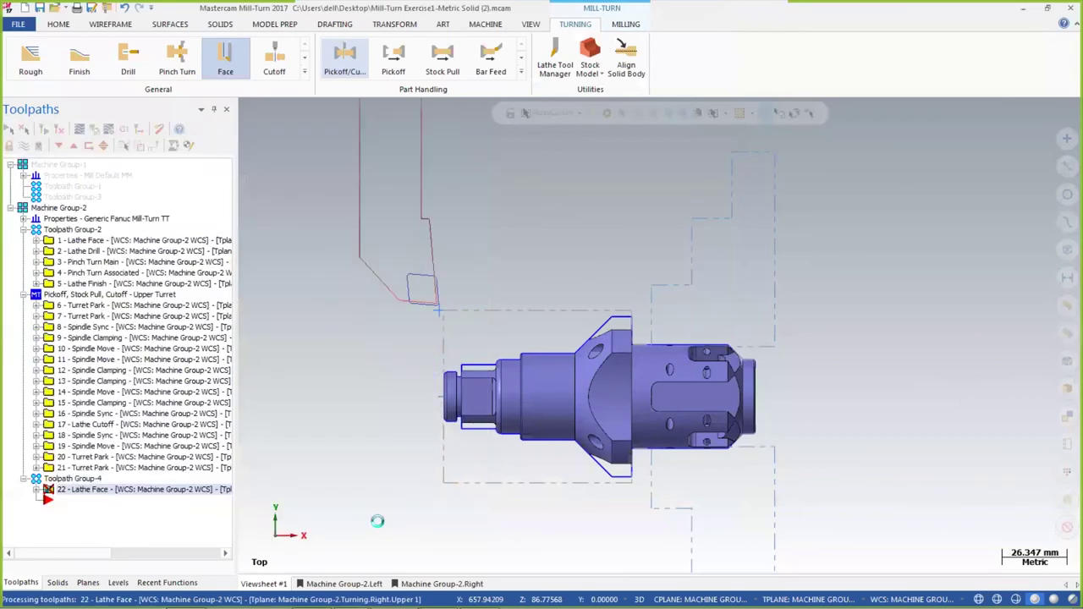
Start a Lathe Rough toolpath and chain the upper profile from the small-end chamfer to the sloped line below the flange's outer edge
scroll(416, 351, "up", 6)
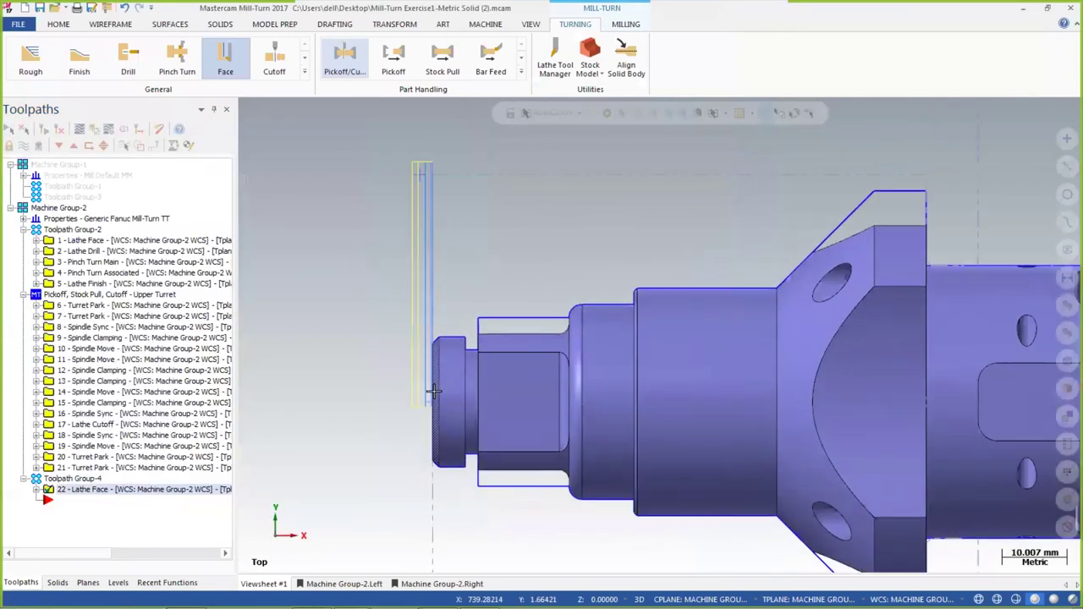
scroll(416, 350, "down", 4)
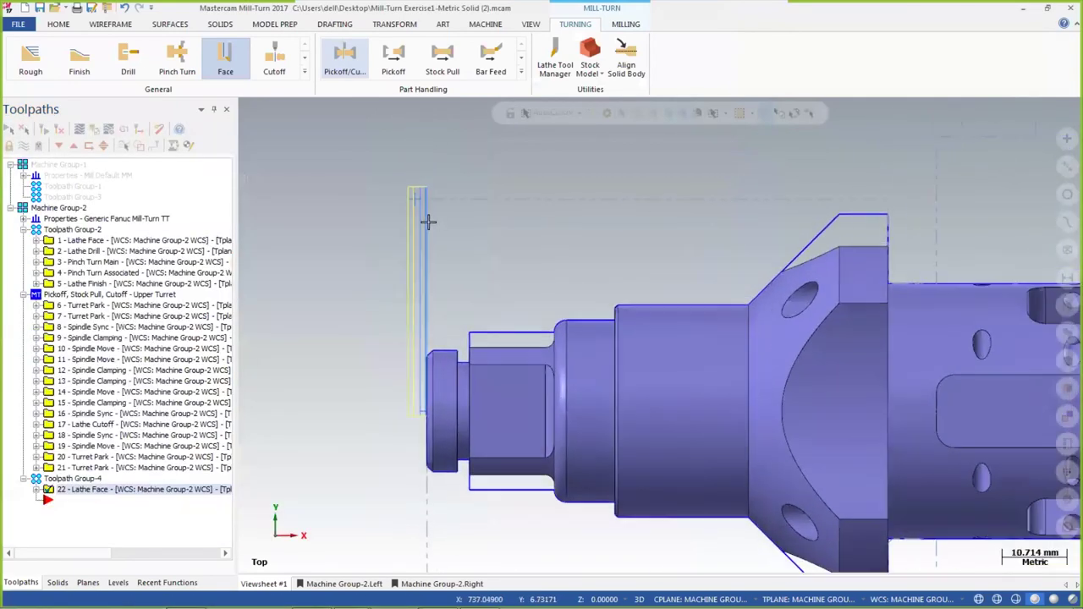
scroll(413, 195, "up", 1)
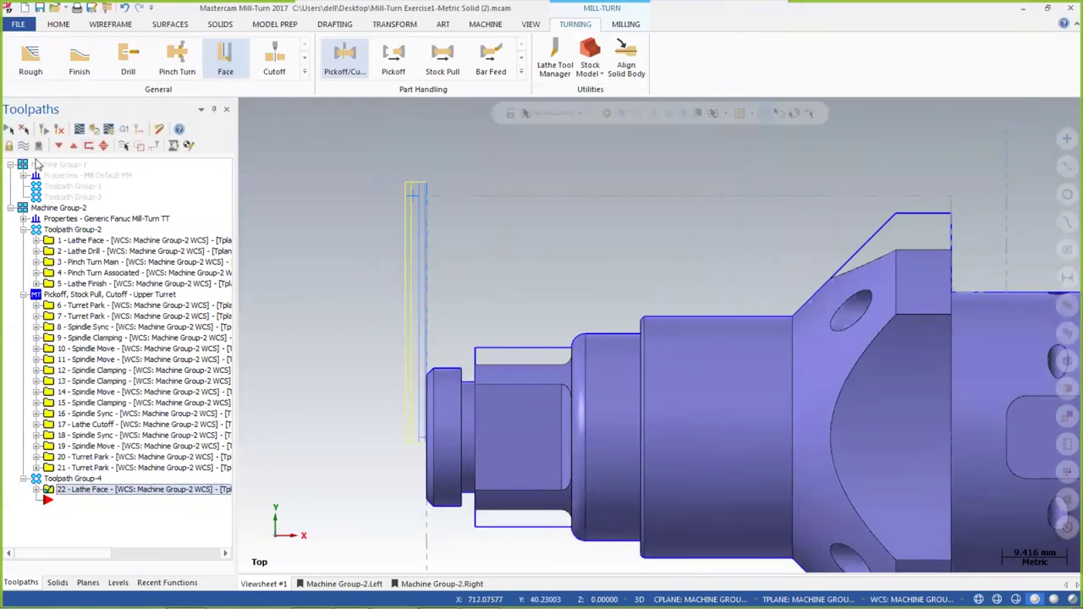
scroll(445, 266, "down", 3)
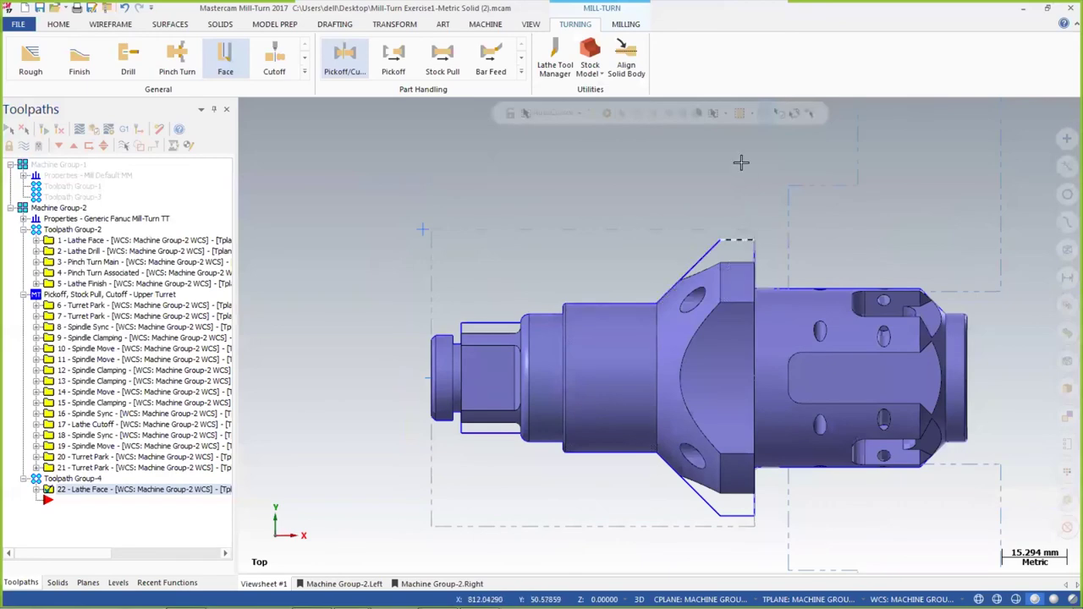
left_click(30, 57)
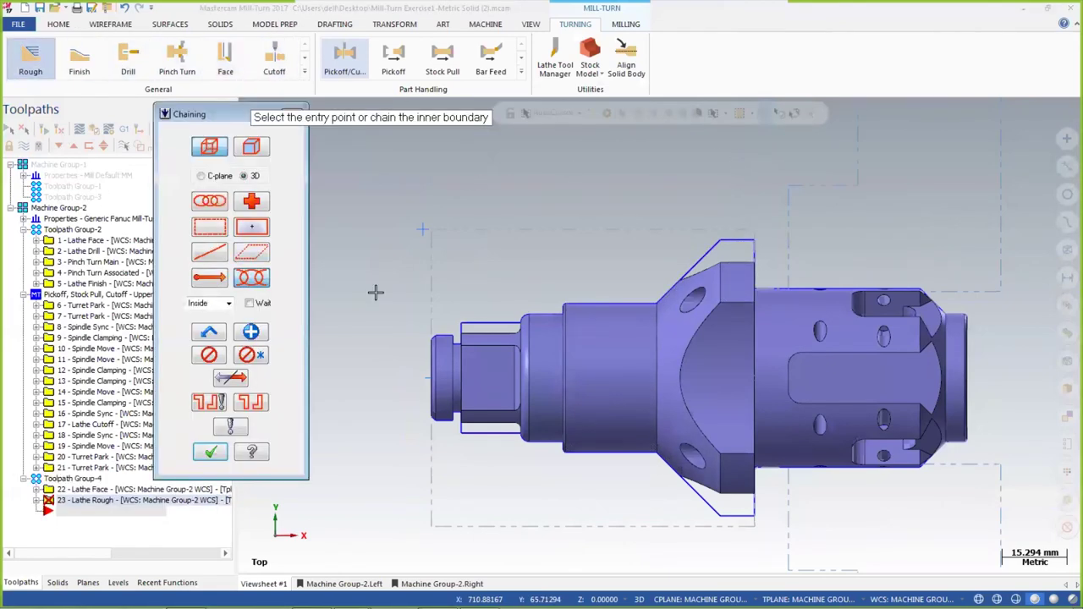
scroll(442, 347, "up", 2)
scroll(441, 347, "up", 3)
left_click(439, 332)
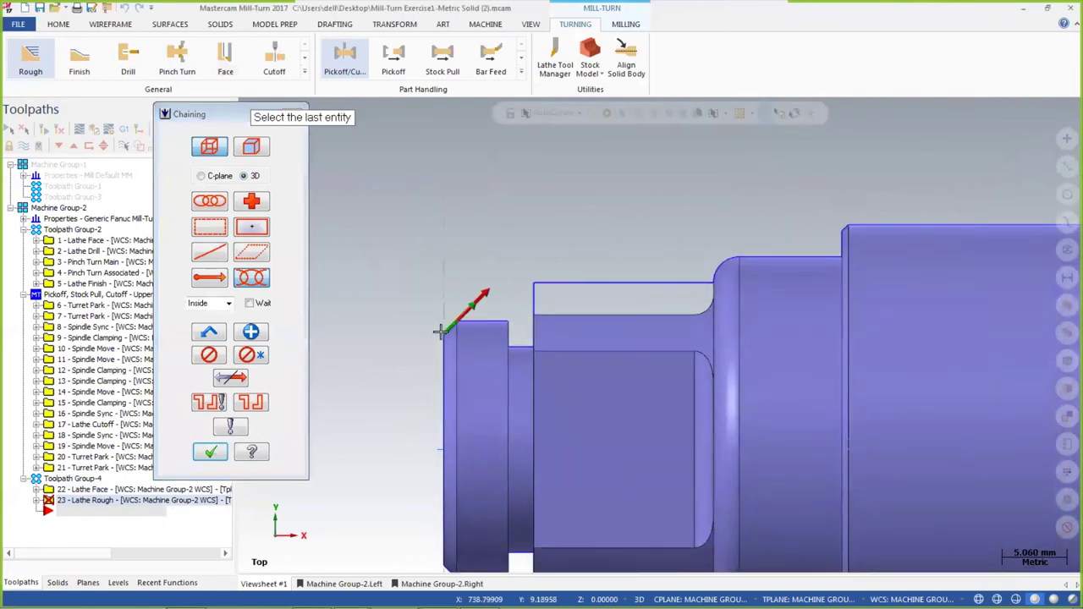
scroll(426, 340, "up", 1)
scroll(424, 343, "down", 3)
left_click(740, 243)
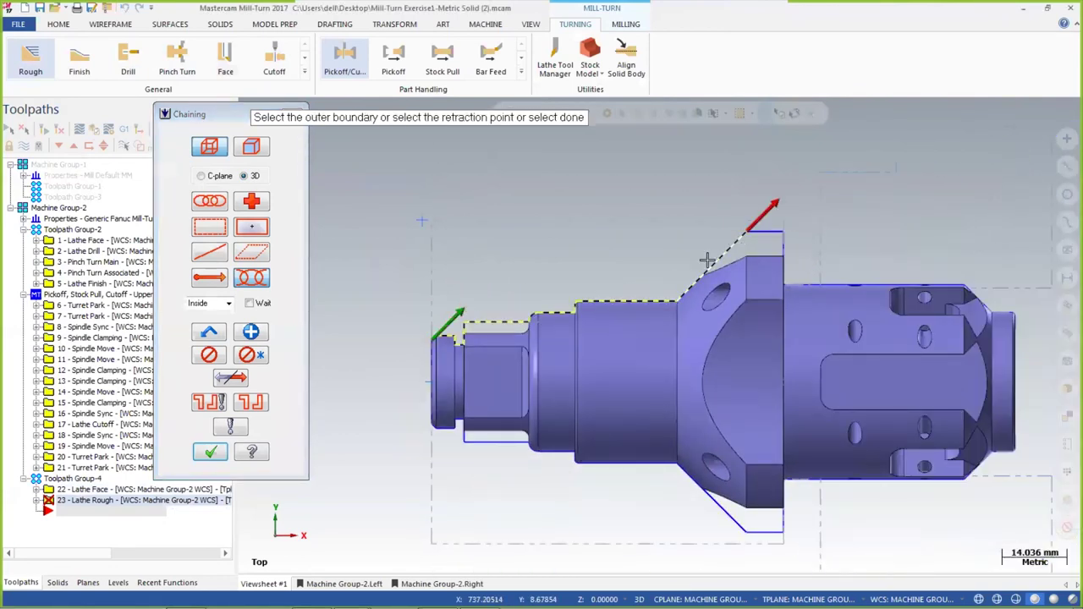
left_click(209, 454)
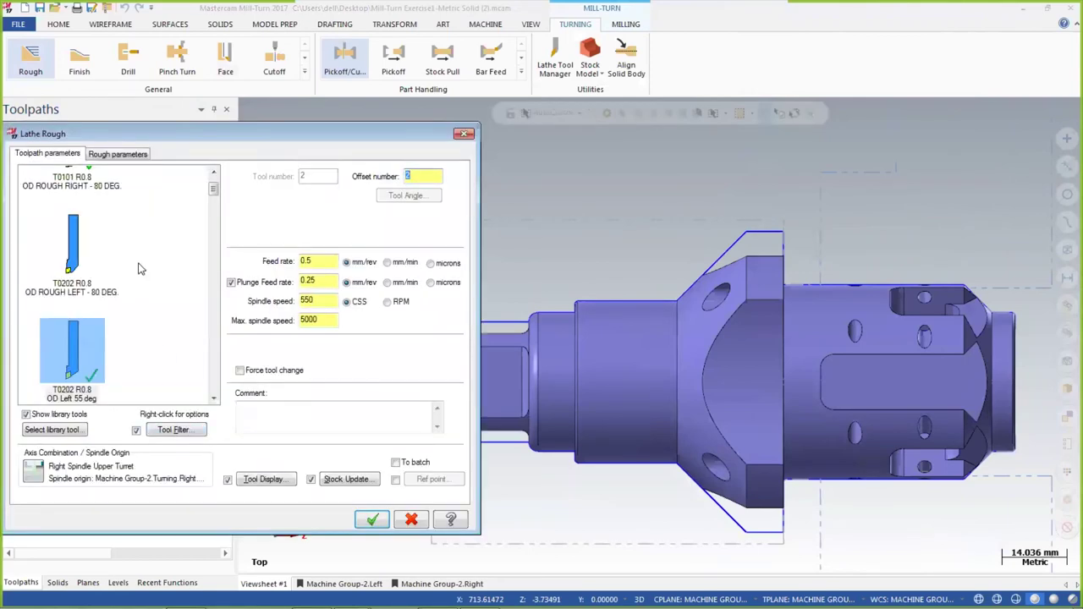
Keep the Upper Right axis combination for the roughing toolpath and choose the T0404 R0.8 OD ROUGH RIGHT - 80 DEG. tool
scroll(141, 269, "down", 3)
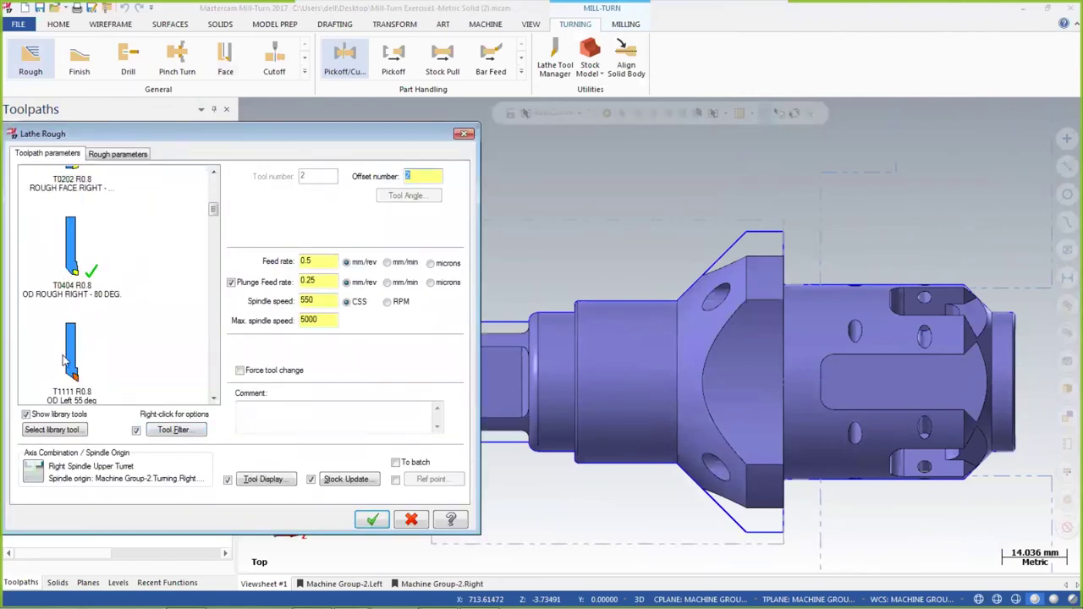
left_click(34, 471)
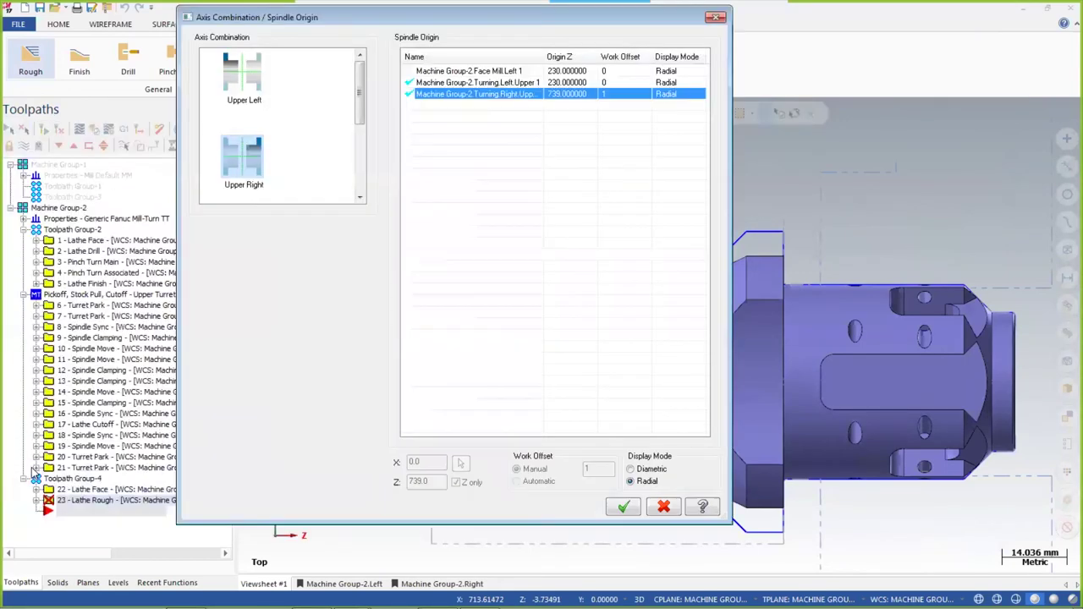
left_click(248, 161)
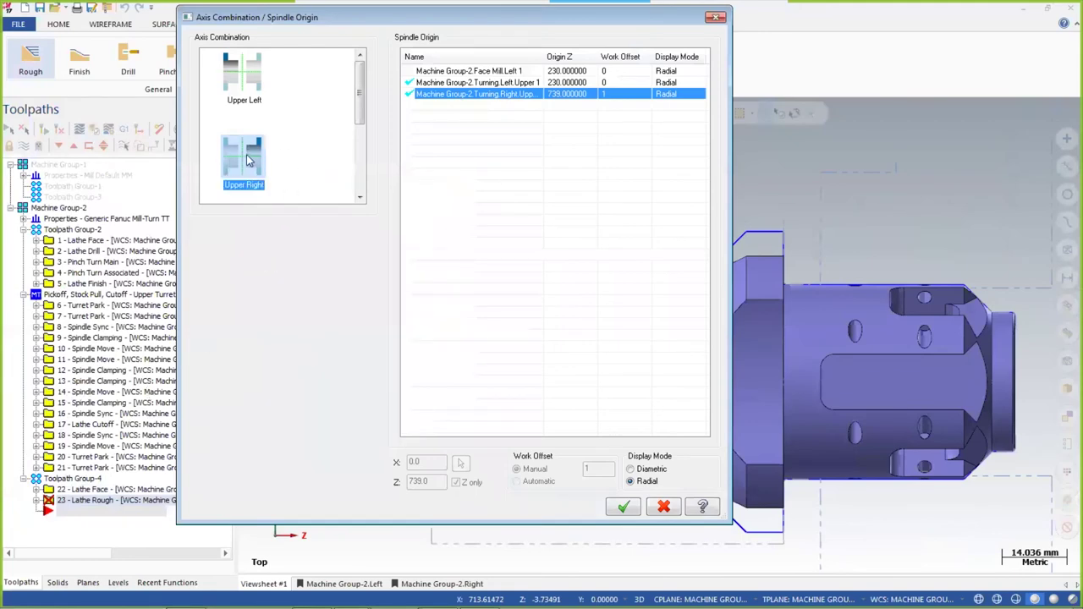
left_click(622, 507)
left_click(81, 258)
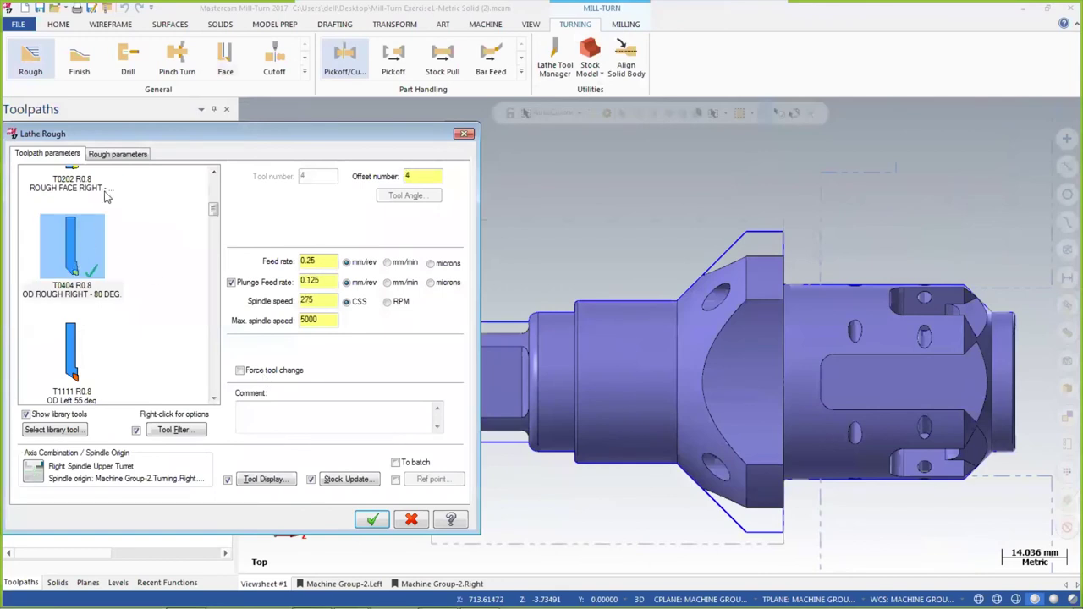
Enable extending the end of the contour in the lead-out settings of the roughing toolpath
left_click(117, 154)
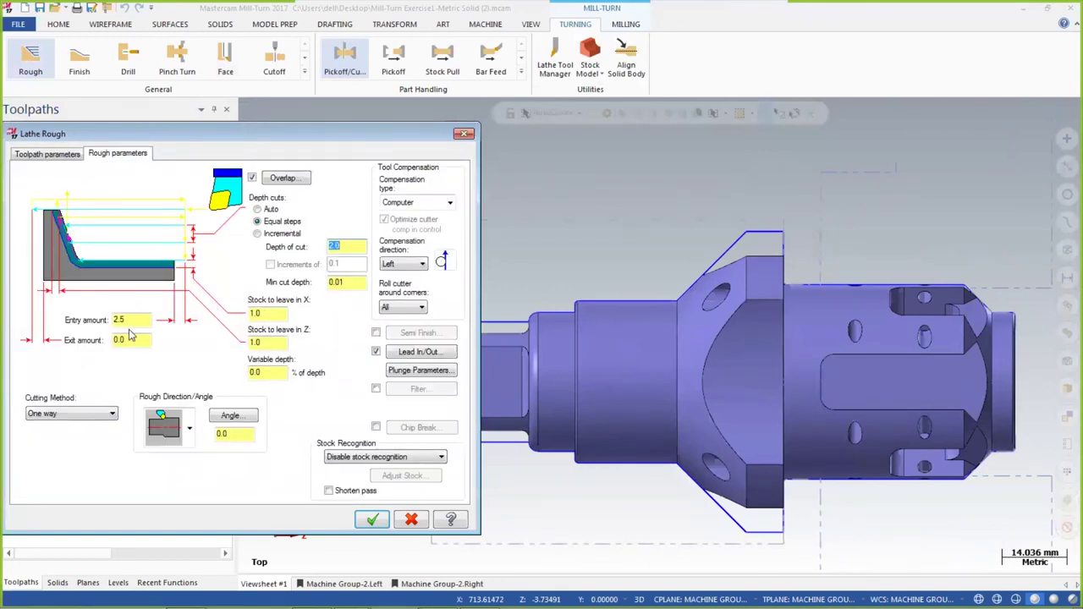
left_click(423, 352)
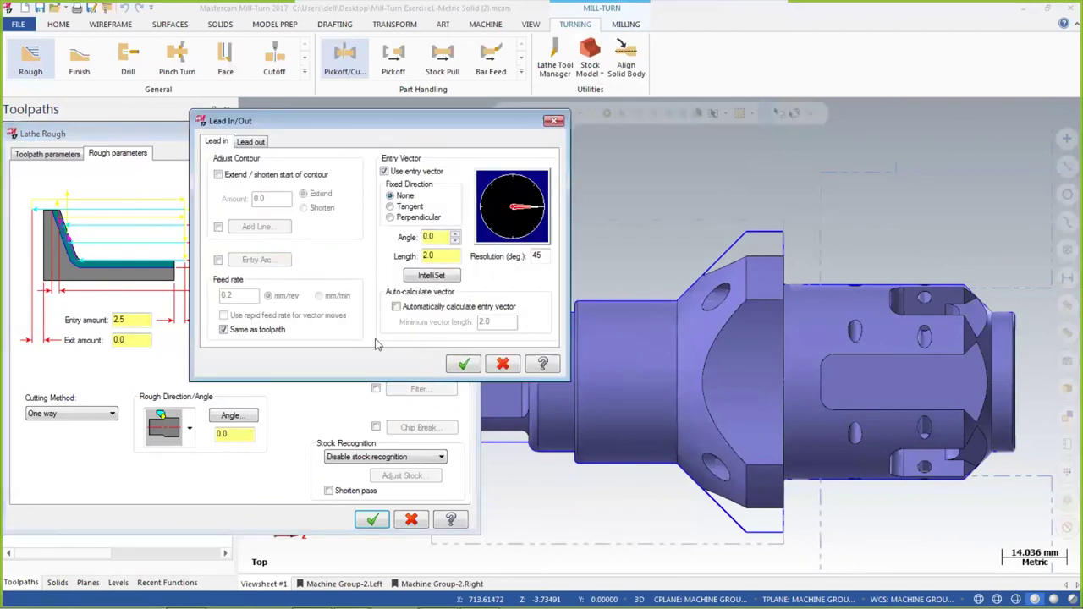
left_click(246, 143)
left_click(219, 174)
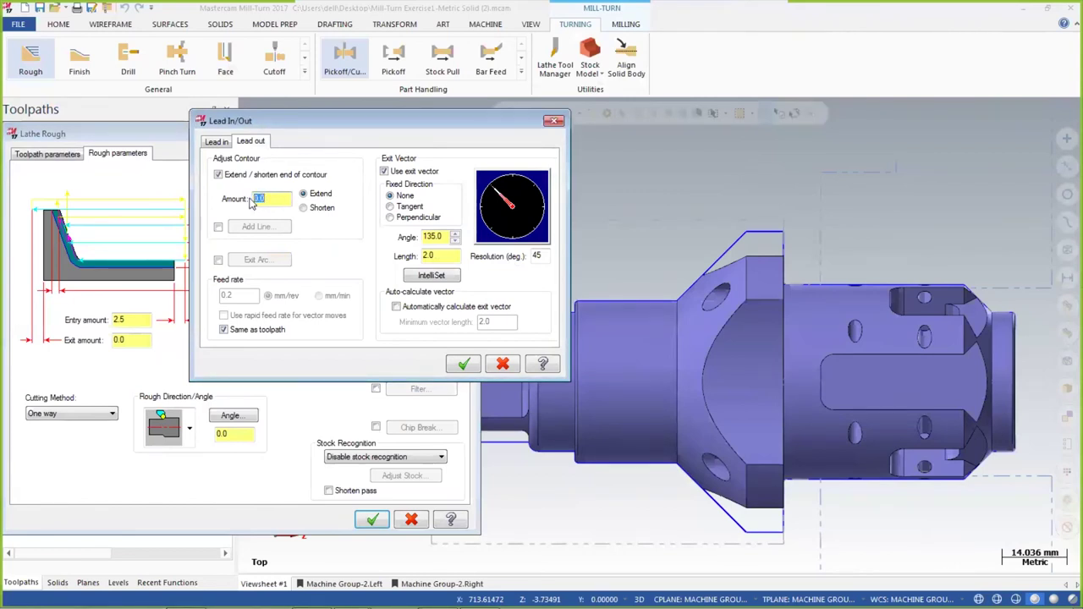
left_click(467, 369)
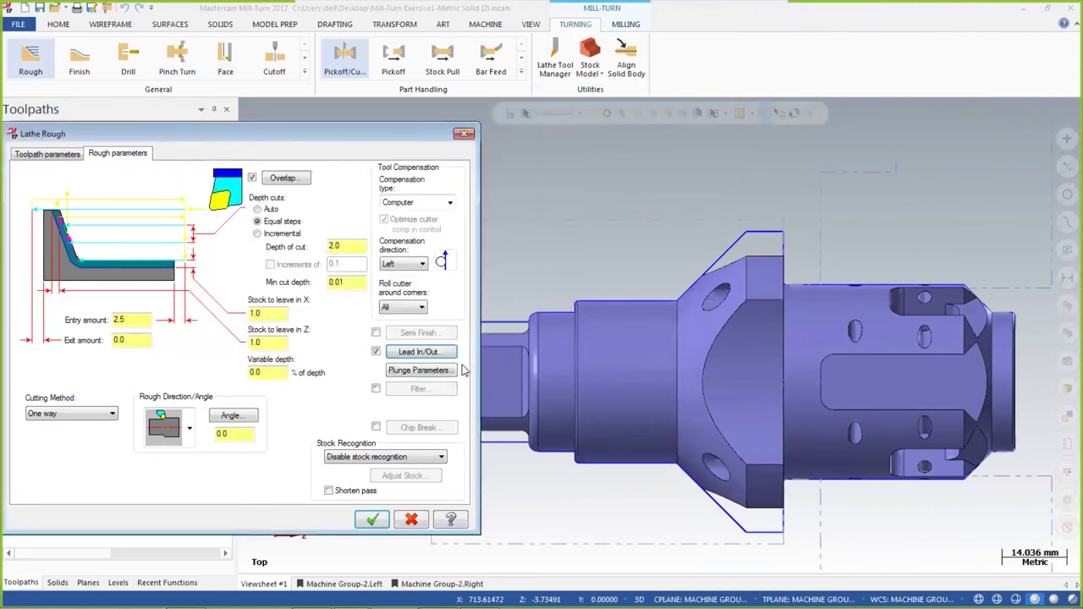
Set the roughing toolpath's stock recognition to use stock for outer boundary and generate the toolpath
left_click(363, 458)
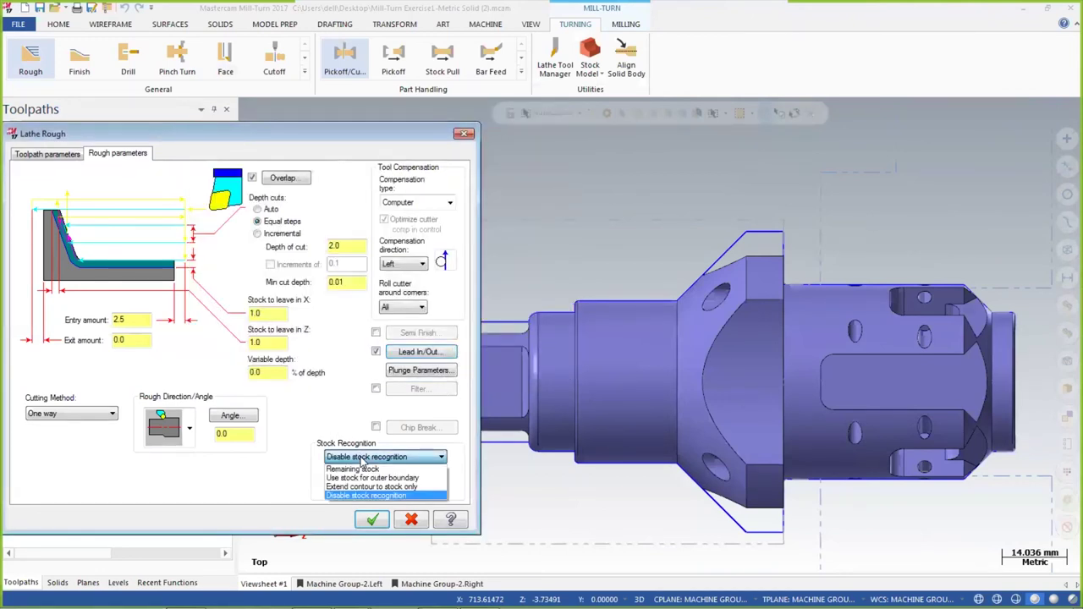
left_click(373, 479)
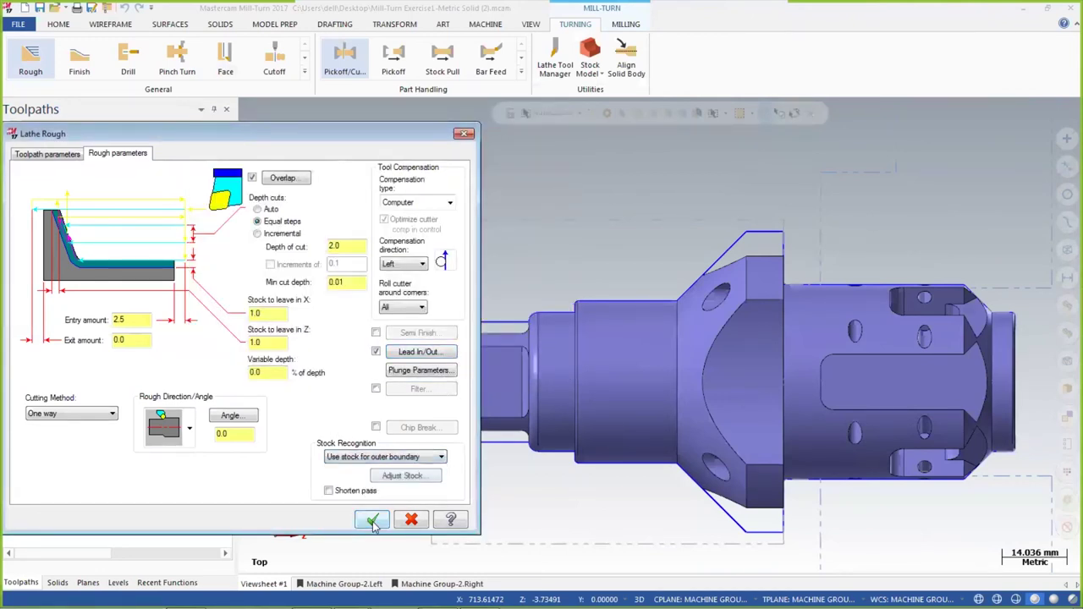
left_click(371, 520)
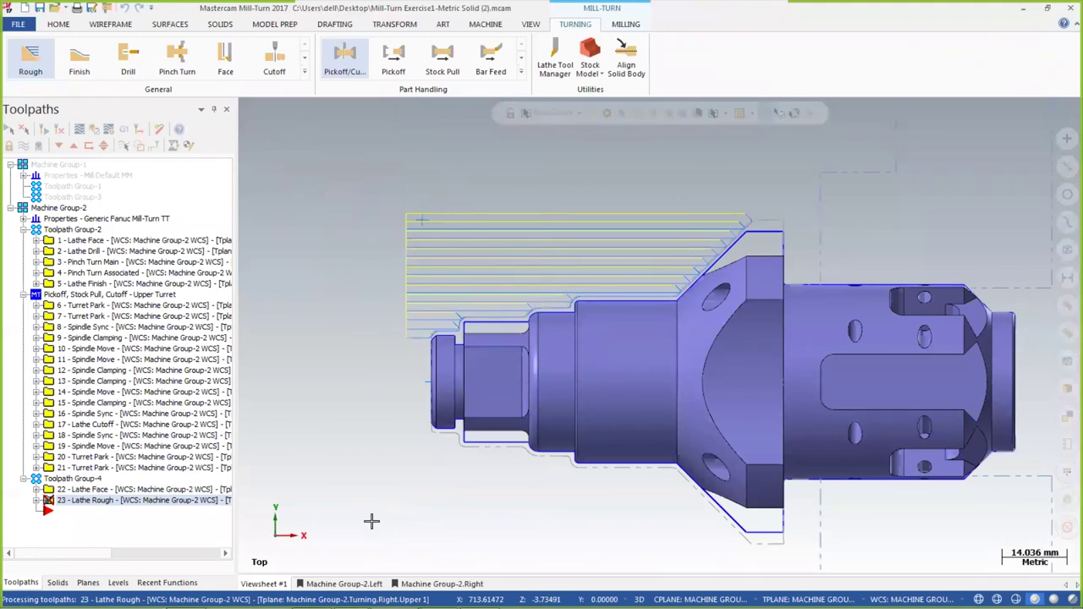
Check the roughing passes along the upper profile and hide the Lathe Rough operation's toolpath display
scroll(449, 347, "up", 2)
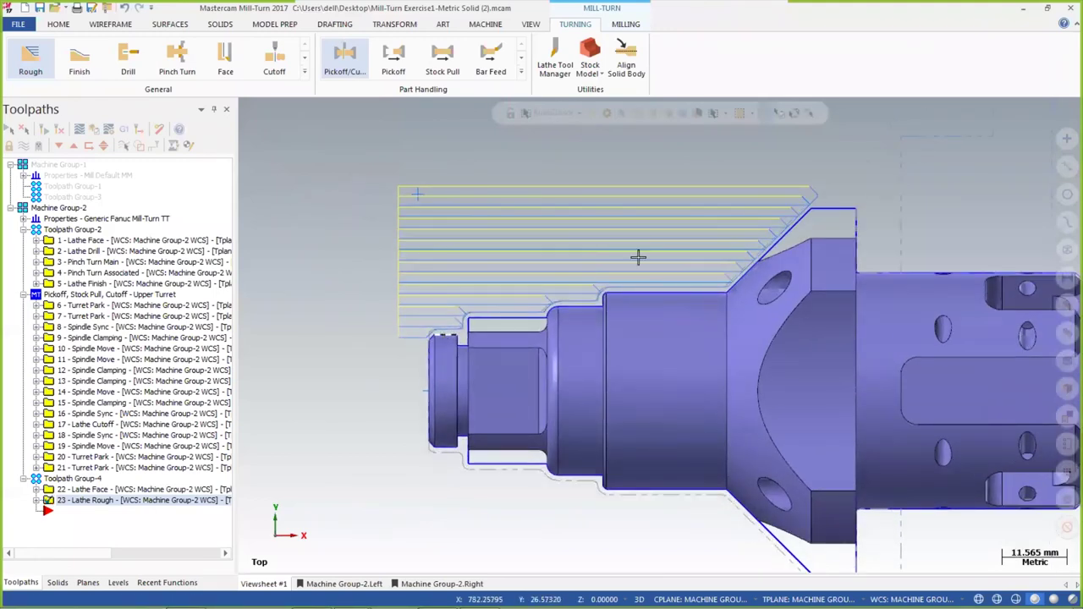
scroll(827, 184, "up", 6)
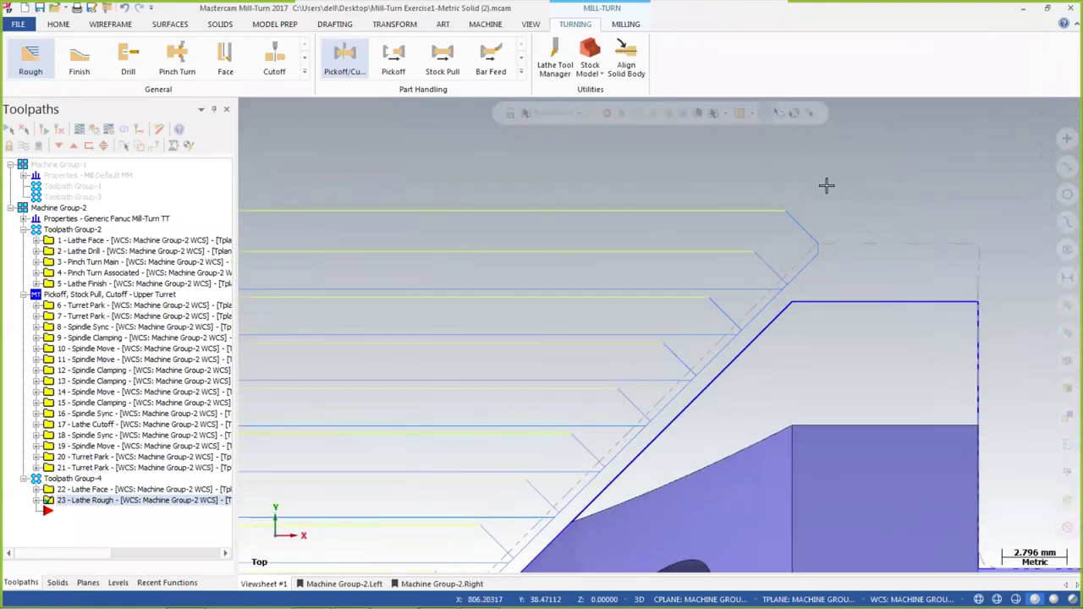
scroll(827, 184, "down", 6)
scroll(467, 292, "up", 1)
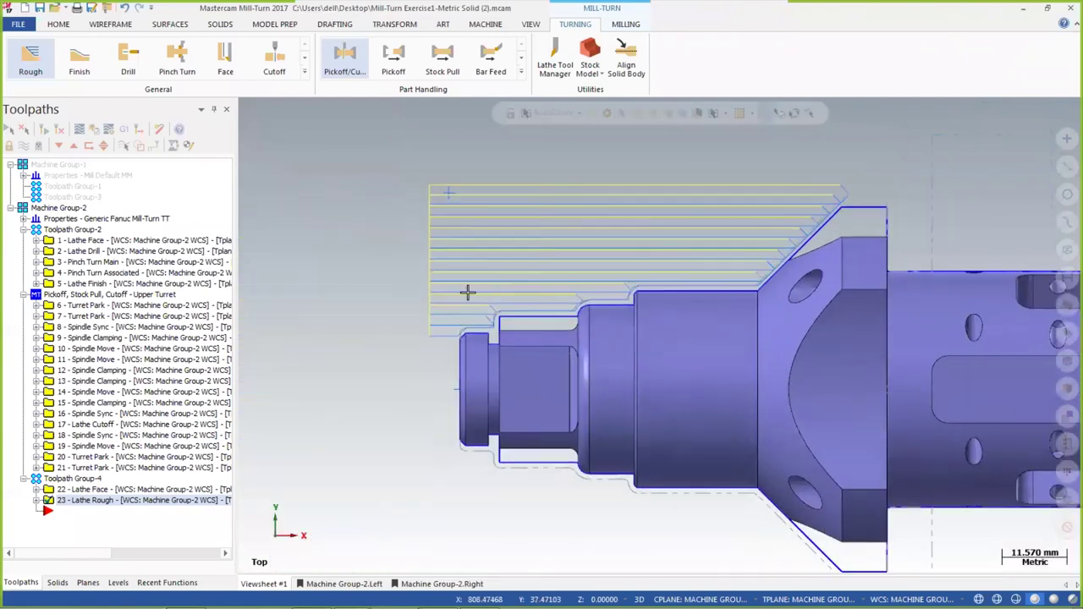
scroll(468, 292, "up", 1)
scroll(440, 380, "down", 2)
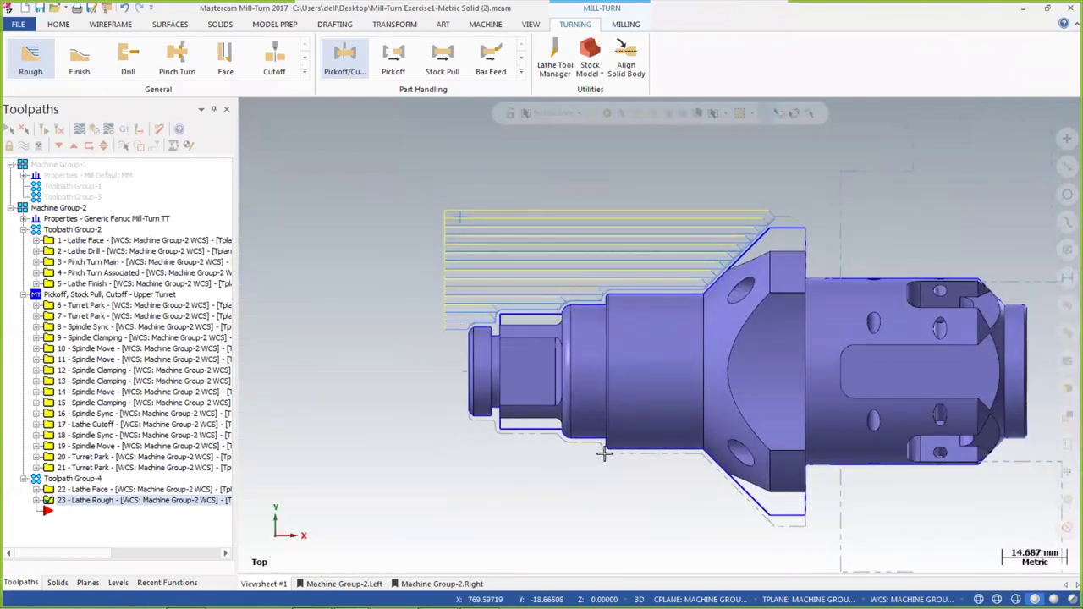
left_click(136, 501)
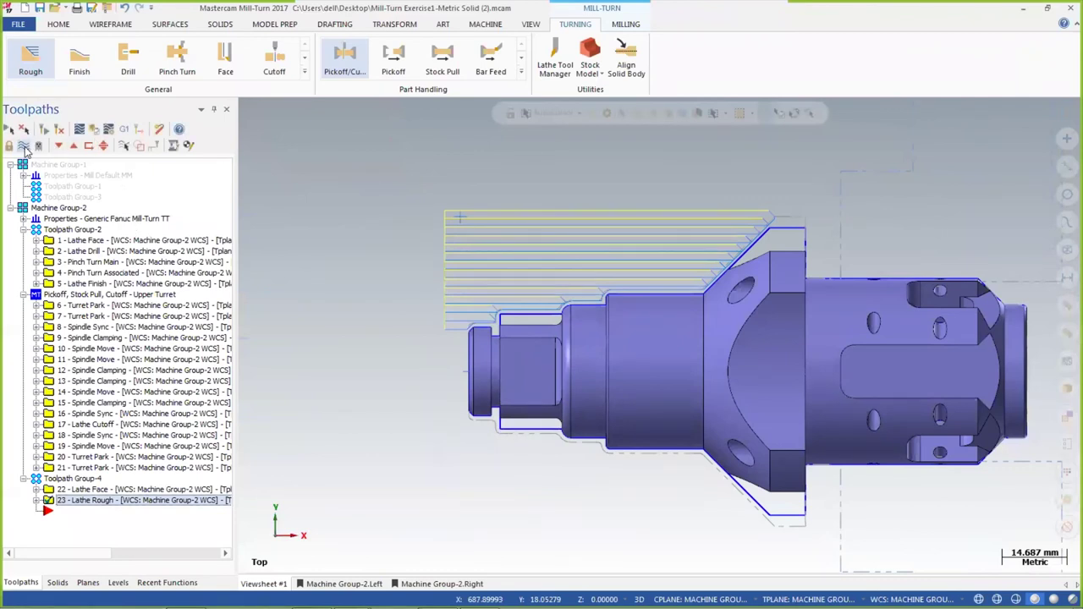
left_click(23, 147)
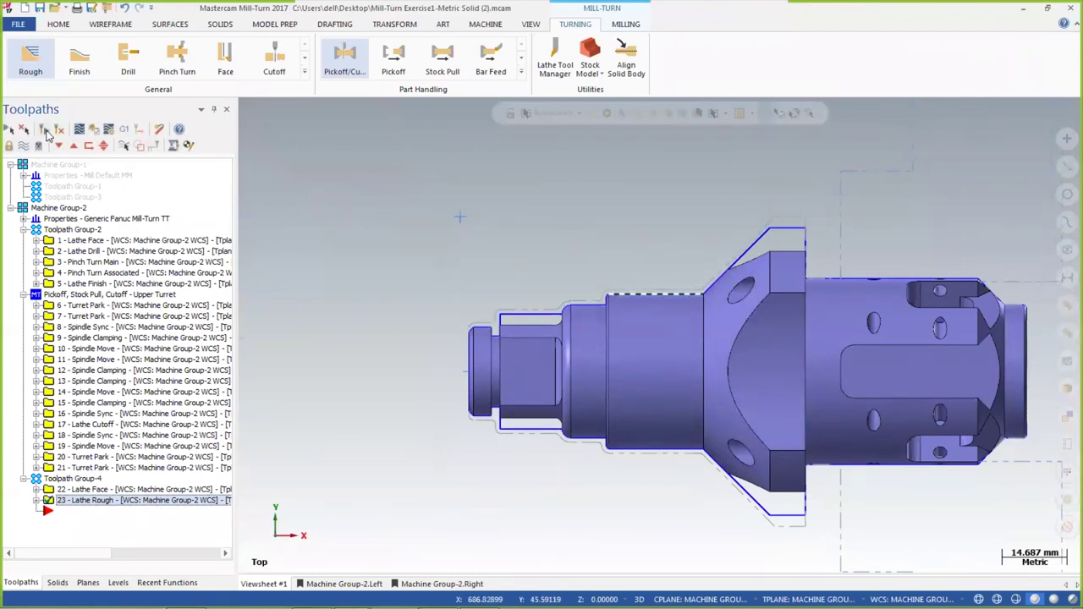
Start a Lathe Finish toolpath and reuse the last chain along the upper profile as its contour
left_click(79, 59)
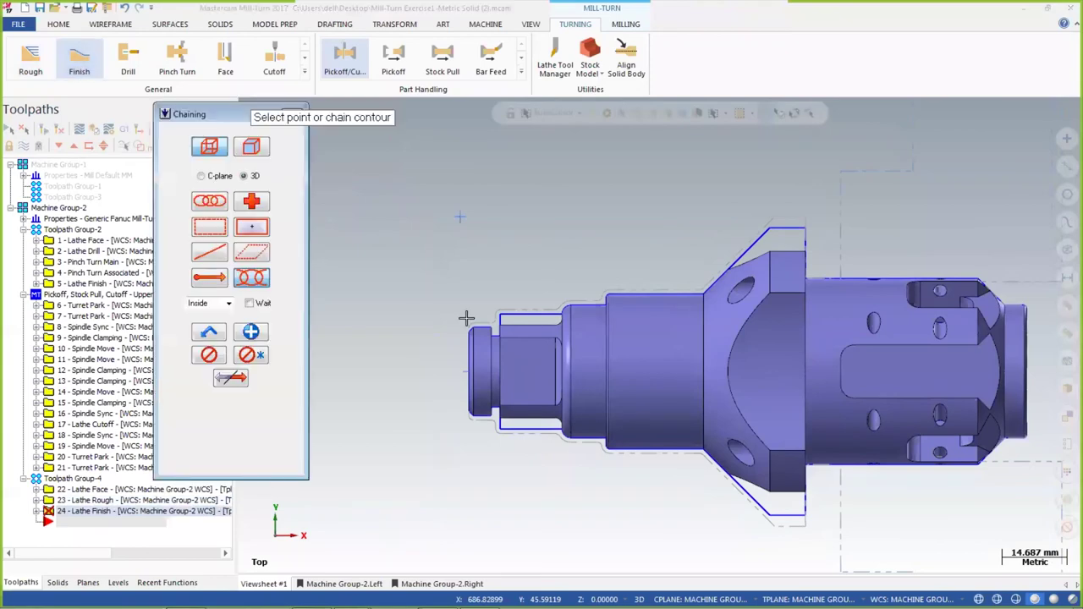
scroll(442, 326, "up", 5)
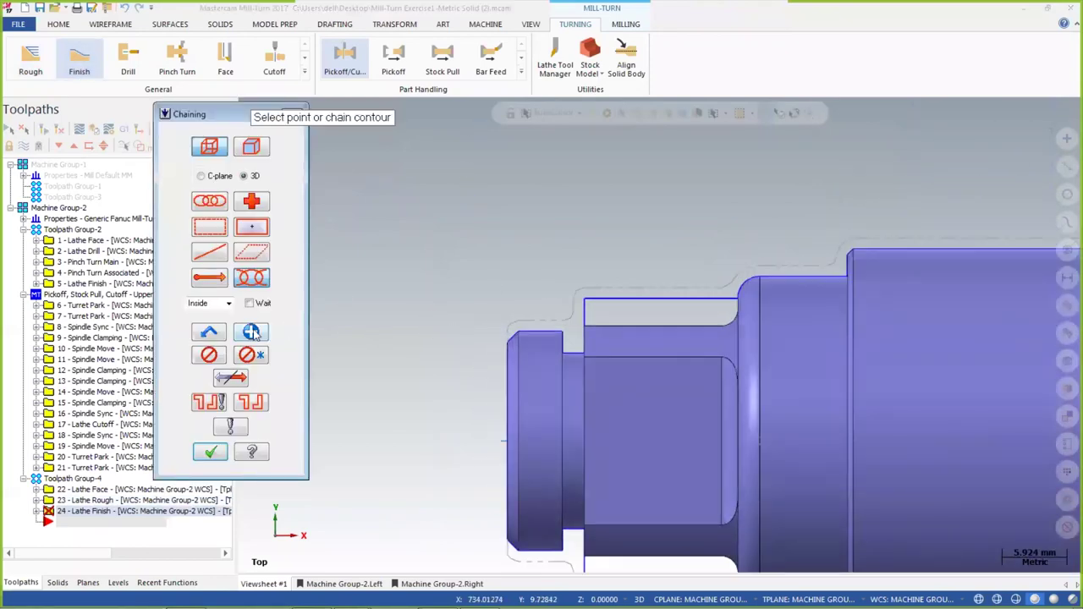
left_click(252, 331)
scroll(430, 269, "down", 4)
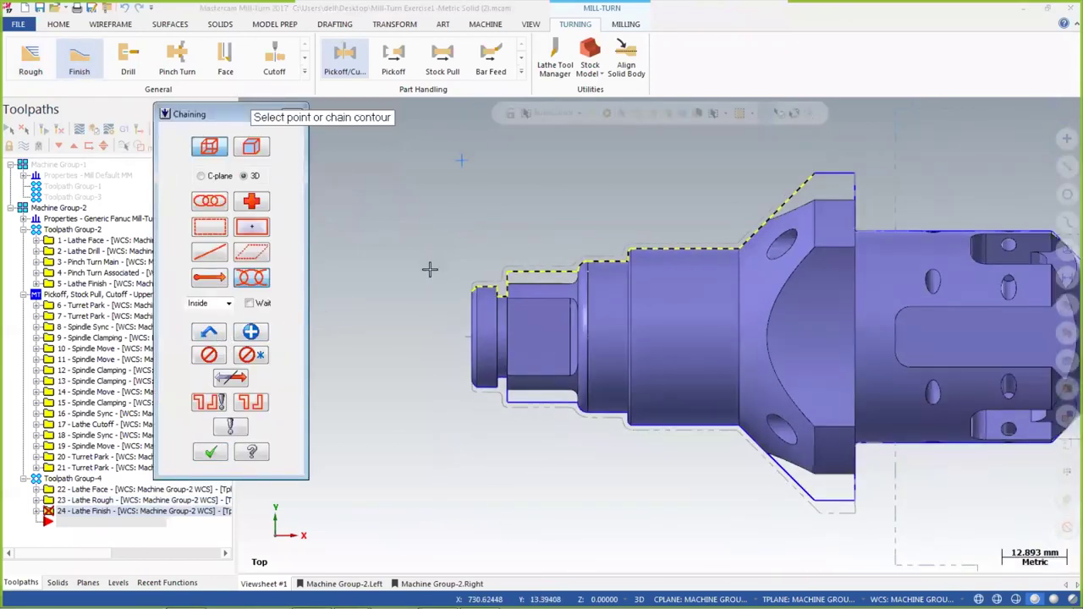
left_click(209, 452)
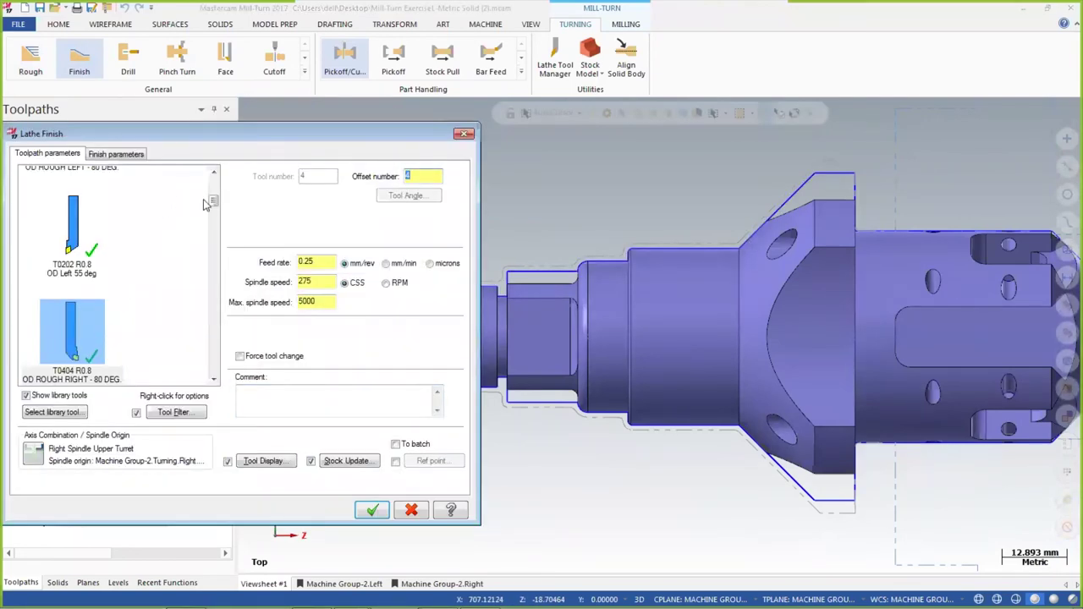
Set the finishing toolpath's axis combination to Lower Right with the right spindle's turning origin
left_click(214, 381)
left_click(36, 454)
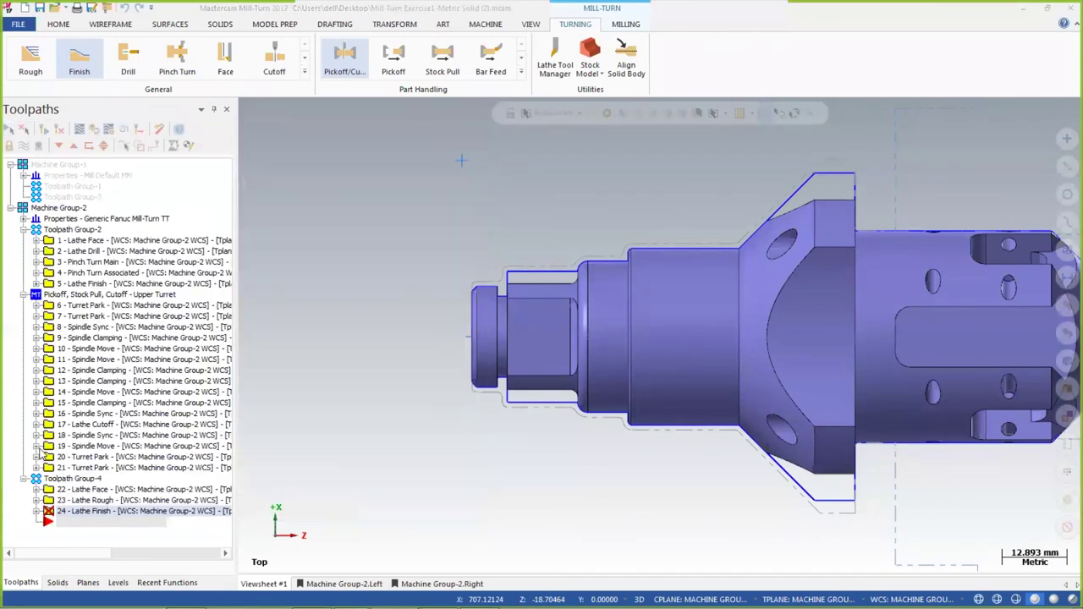
scroll(368, 119, "down", 3)
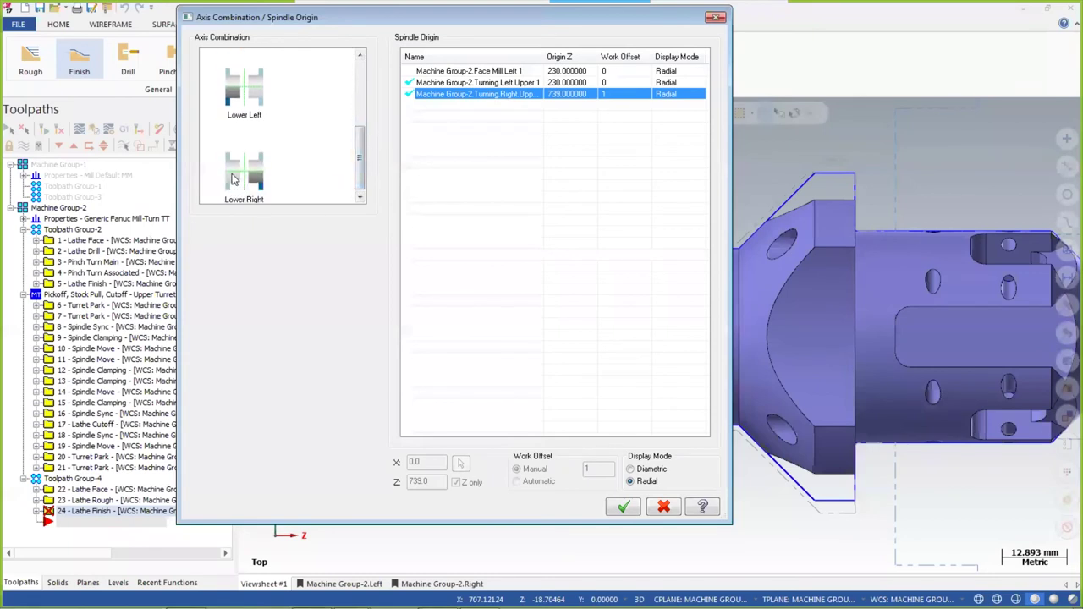
left_click(238, 176)
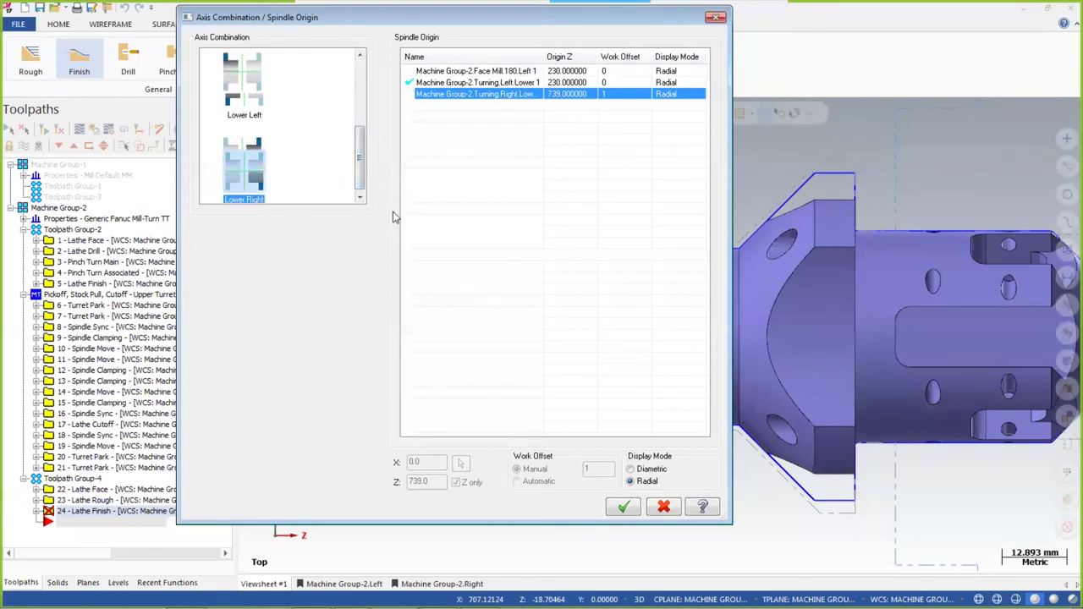
left_click(625, 508)
Choose the T1212 R0.8 OD Right 55 deg library tool and generate the finishing toolpath with the default finish parameters
scroll(121, 254, "down", 1)
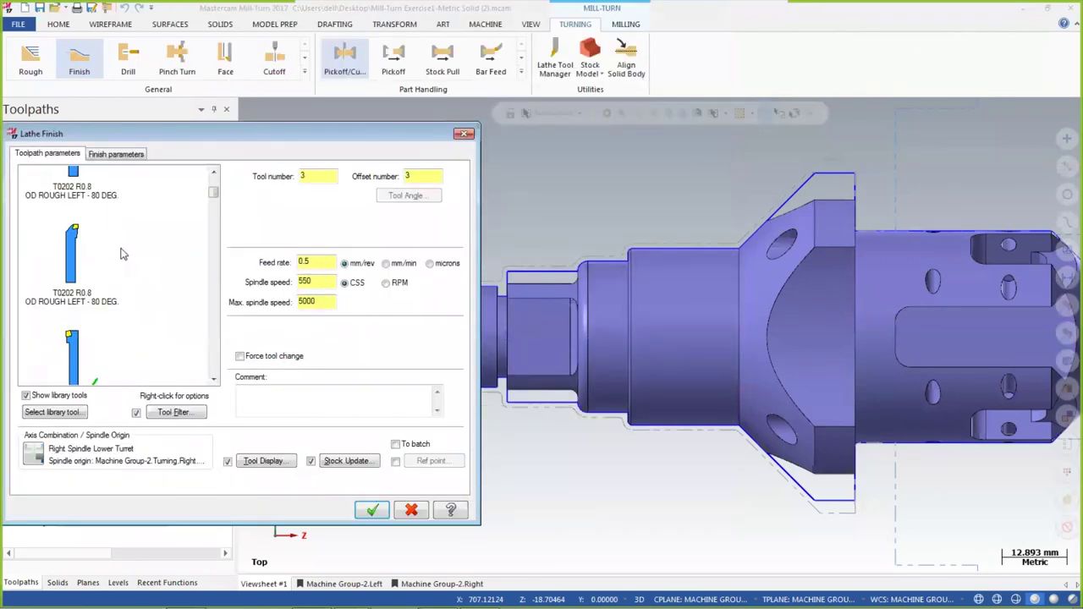
scroll(121, 254, "down", 2)
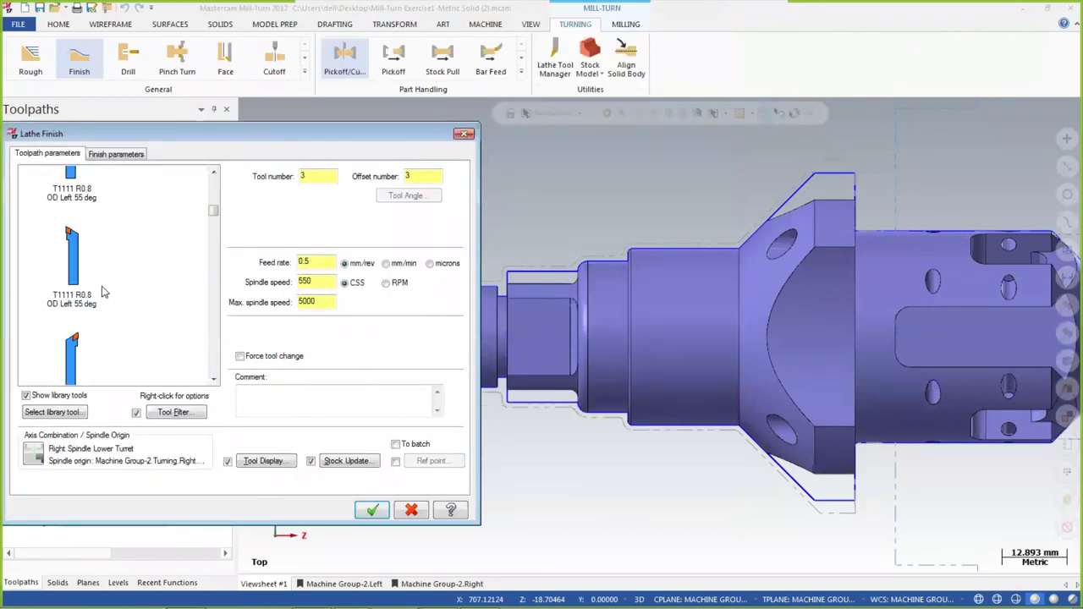
scroll(102, 292, "down", 1)
left_click(75, 230)
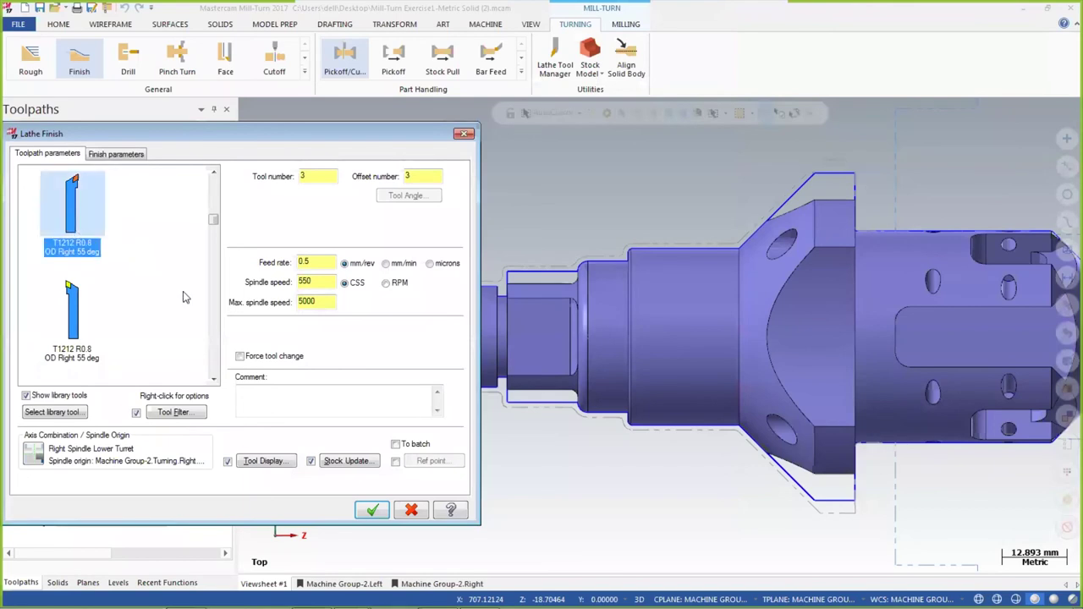
left_click(127, 155)
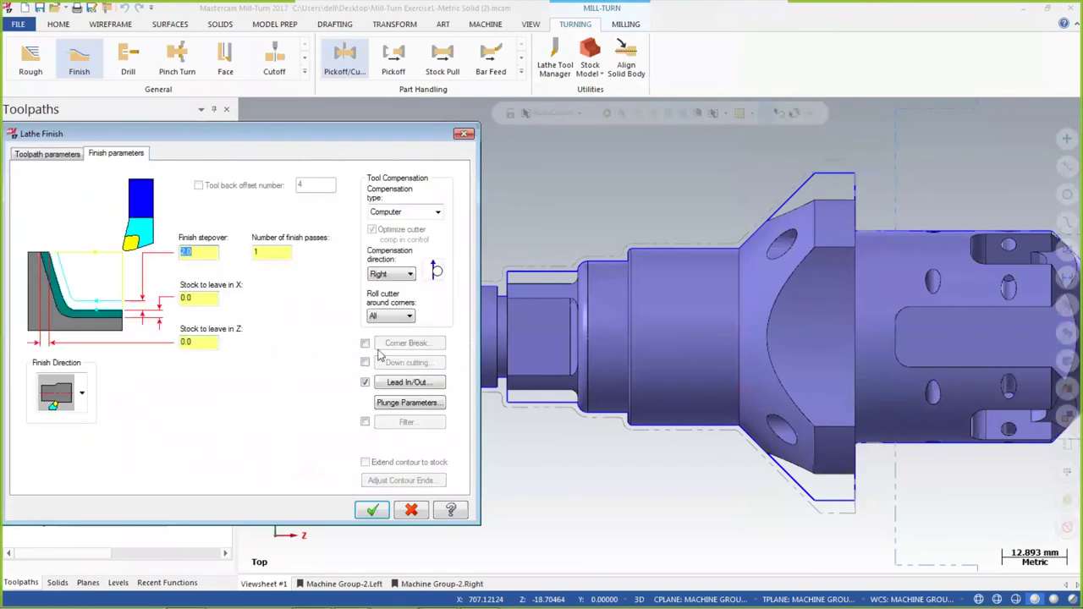
left_click(372, 510)
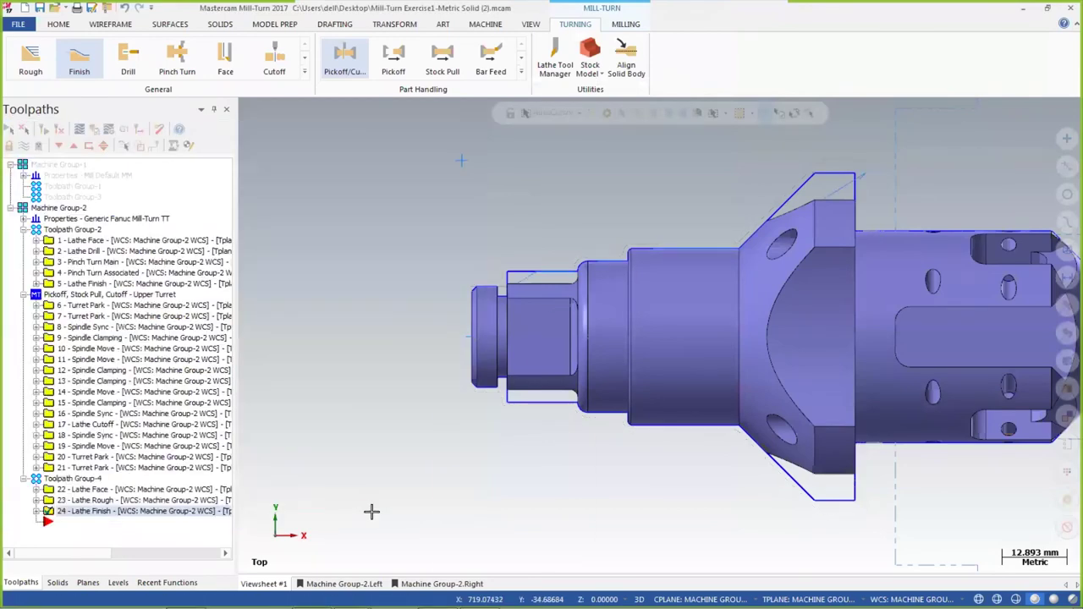
Open the chain manager for the Lathe Finish operation's geometry and start rechaining all of it
scroll(501, 323, "down", 3)
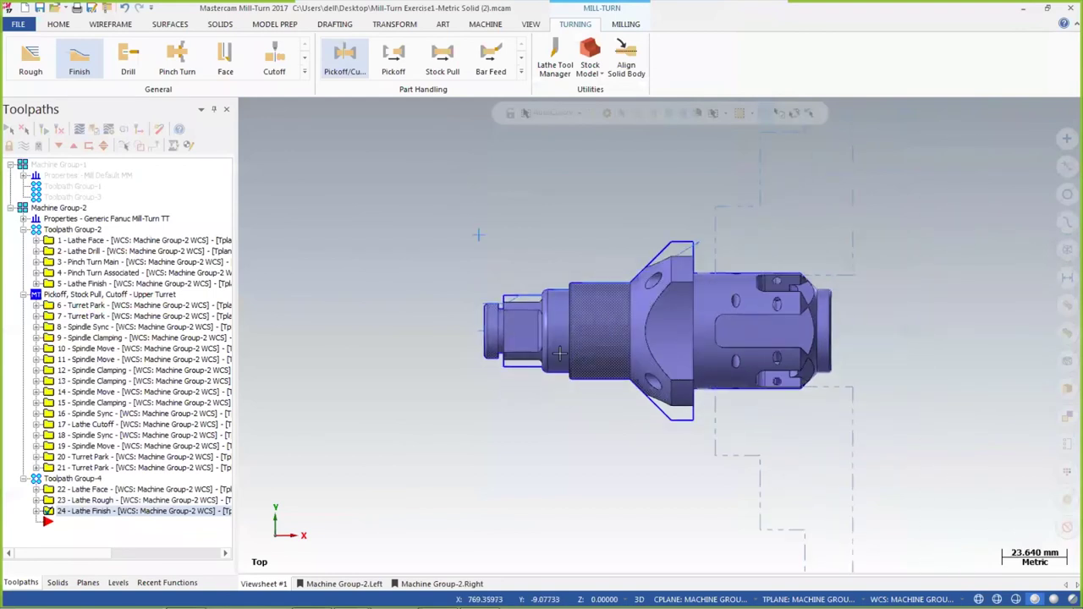
scroll(559, 354, "up", 3)
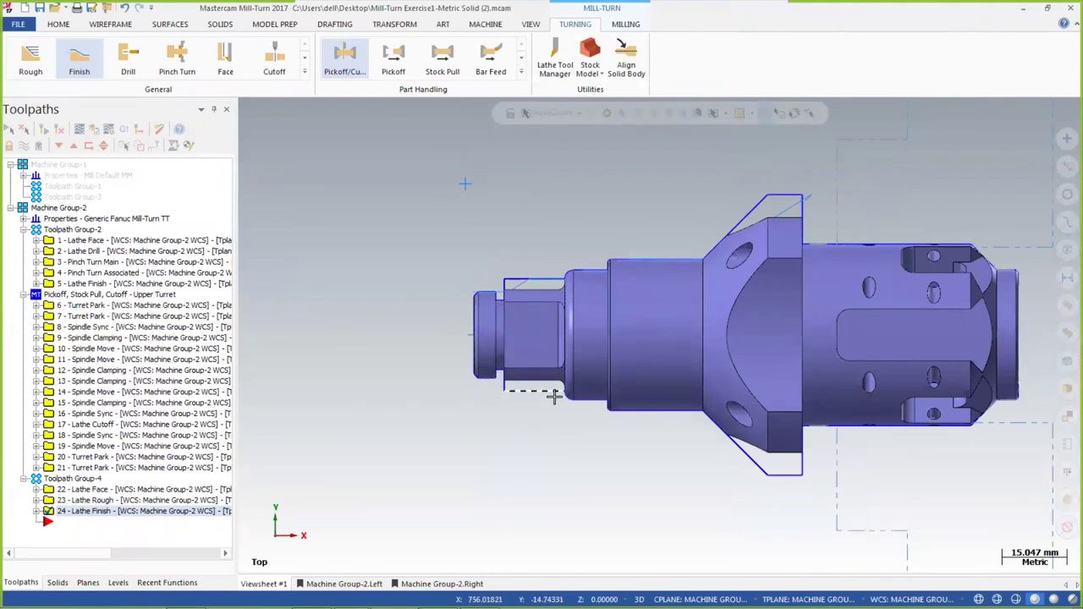
scroll(541, 365, "down", 2)
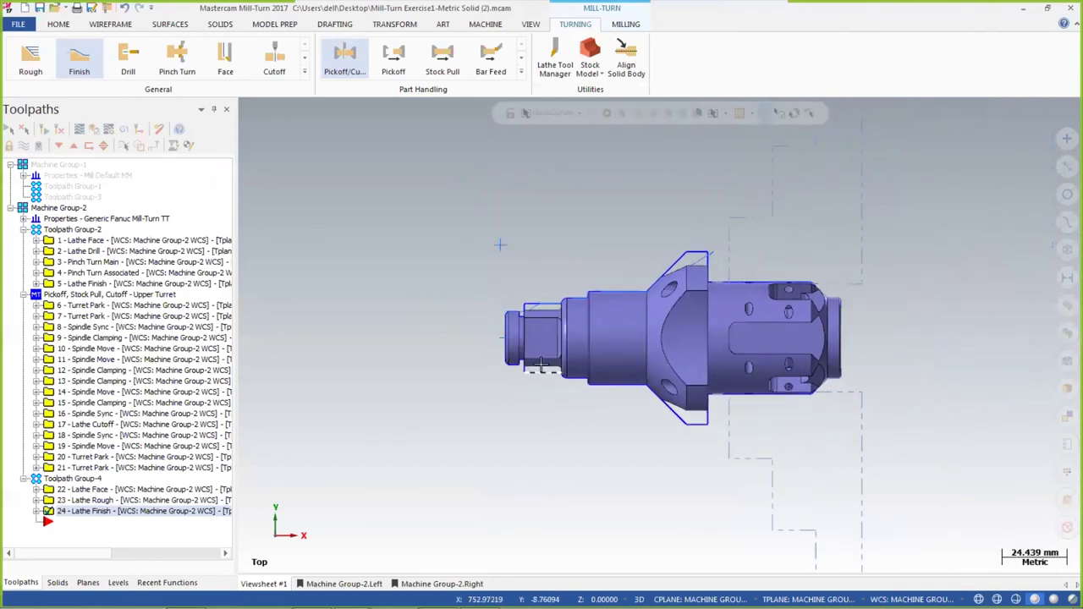
scroll(541, 366, "up", 1)
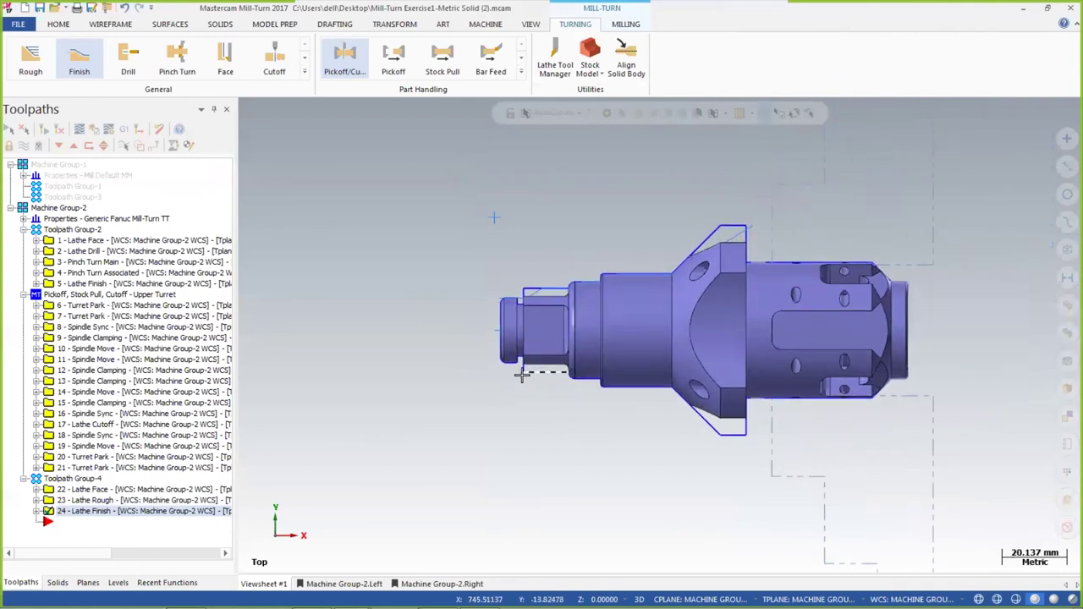
left_click(38, 512)
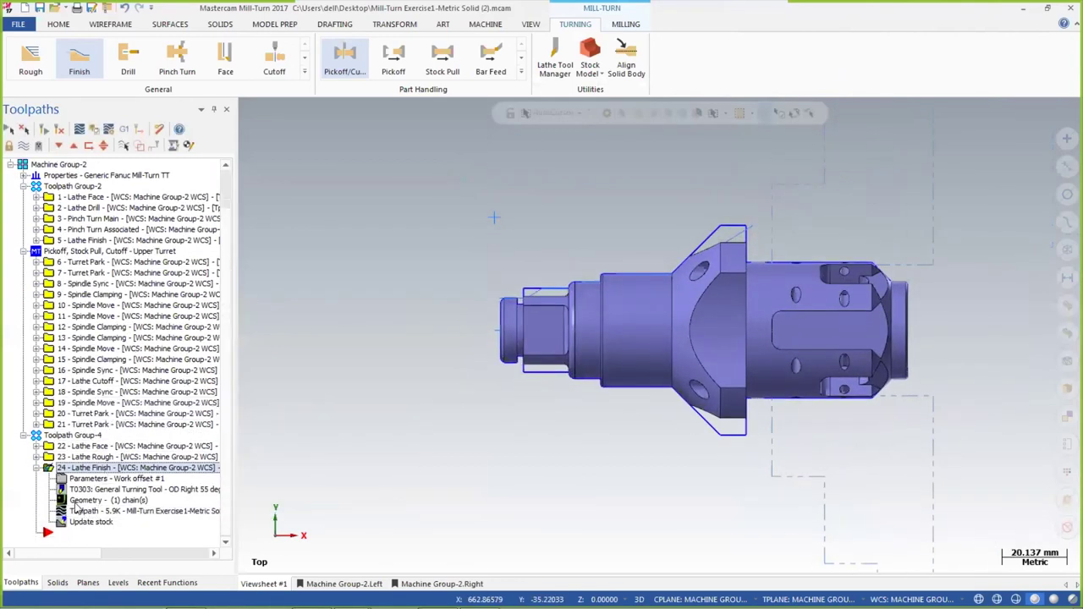
right_click(76, 506)
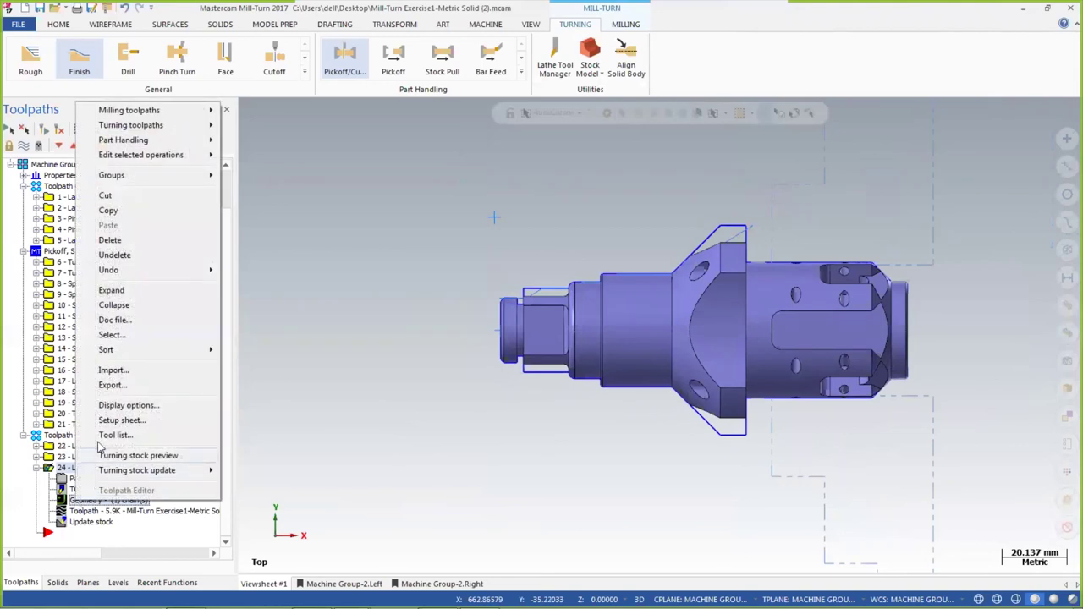
left_click(283, 433)
left_click(90, 500)
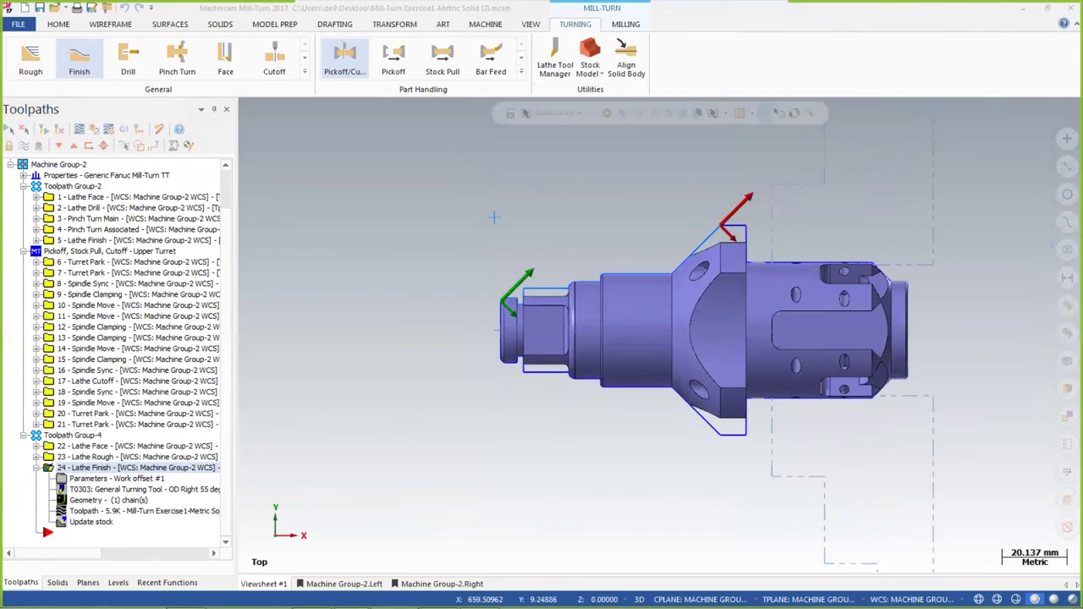
right_click(230, 184)
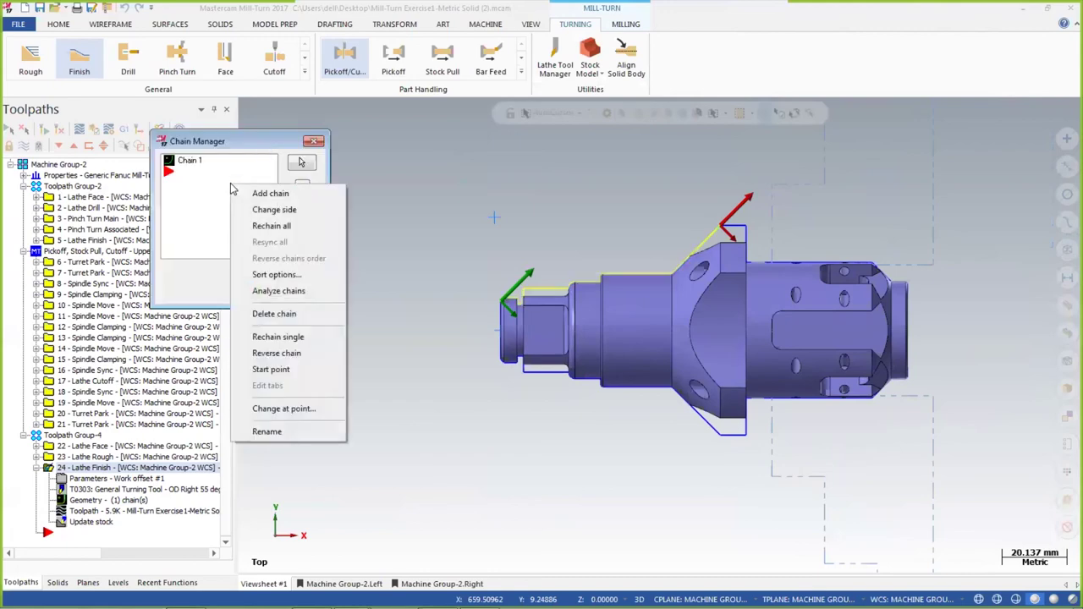
left_click(274, 226)
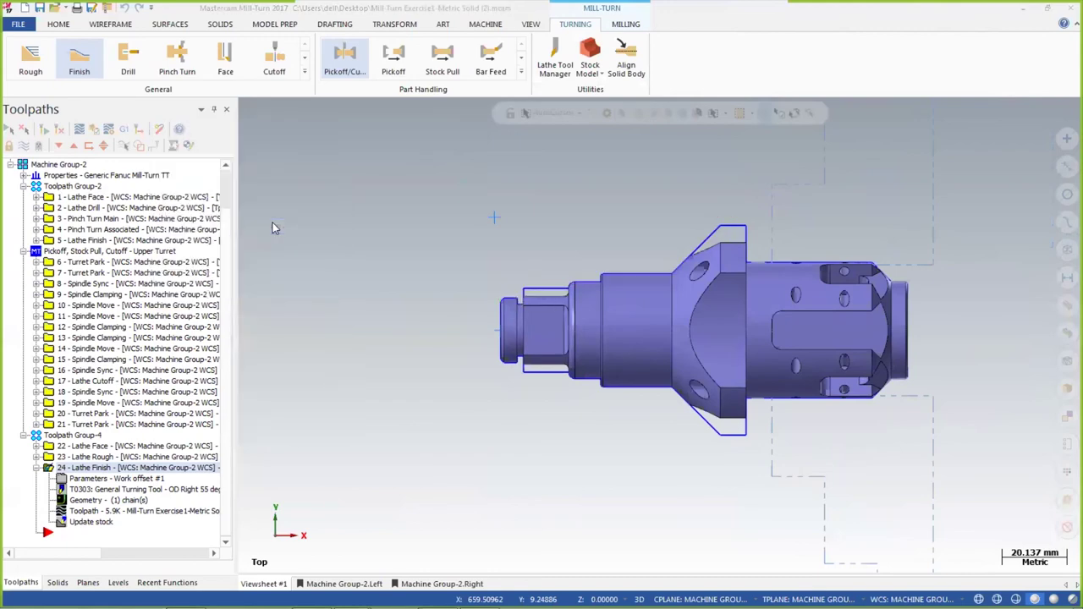
Chain the lower profile from the small-end chamfer to the flange's sloped line and regenerate the finishing toolpath
scroll(505, 377, "up", 5)
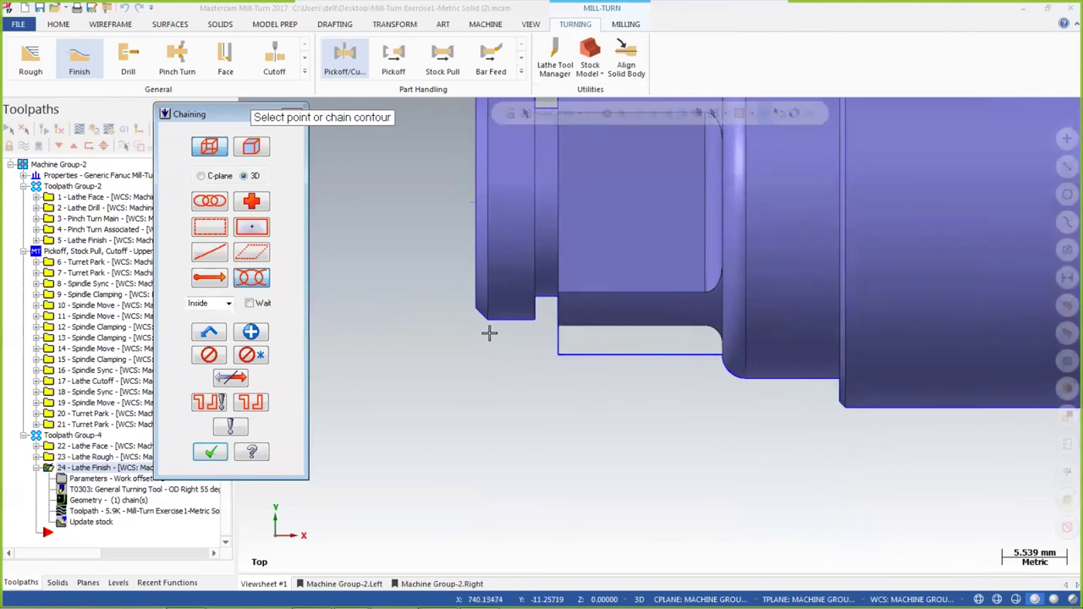
left_click(477, 312)
scroll(399, 341, "down", 2)
scroll(398, 342, "down", 1)
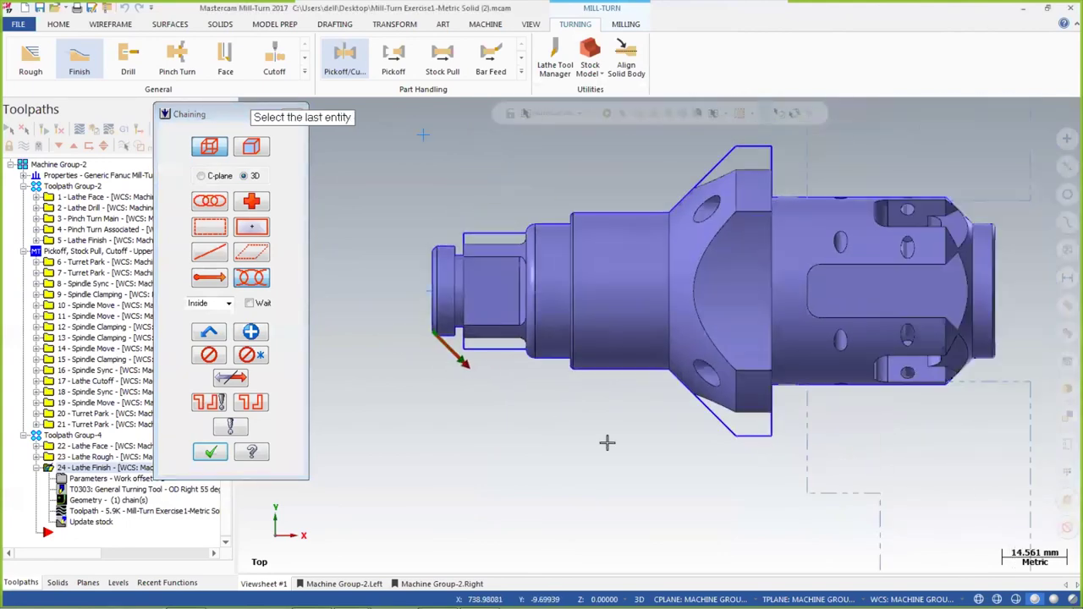
left_click(713, 415)
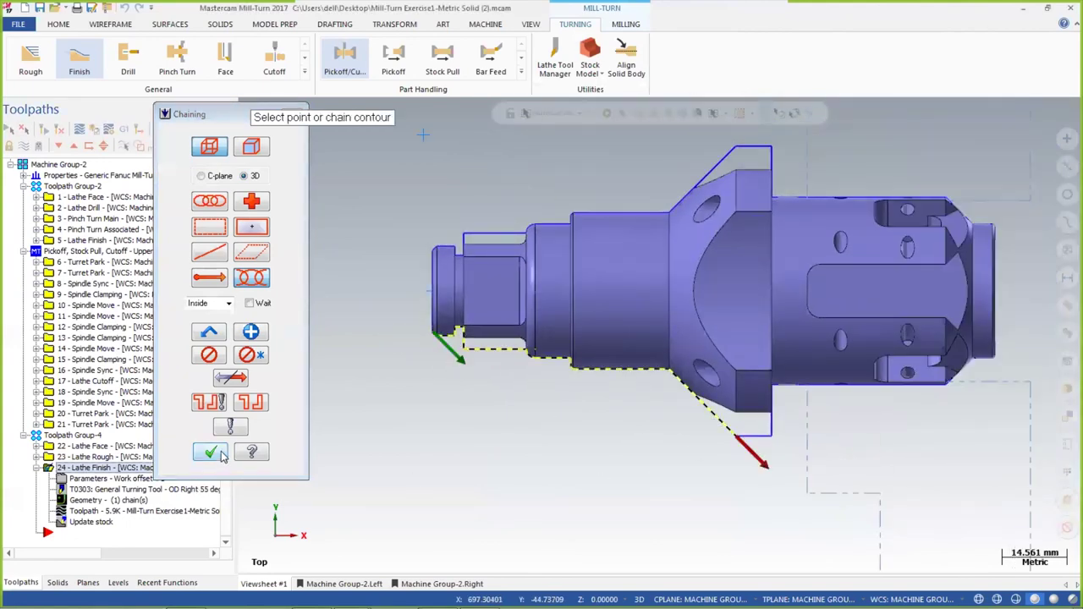
left_click(210, 452)
left_click(259, 289)
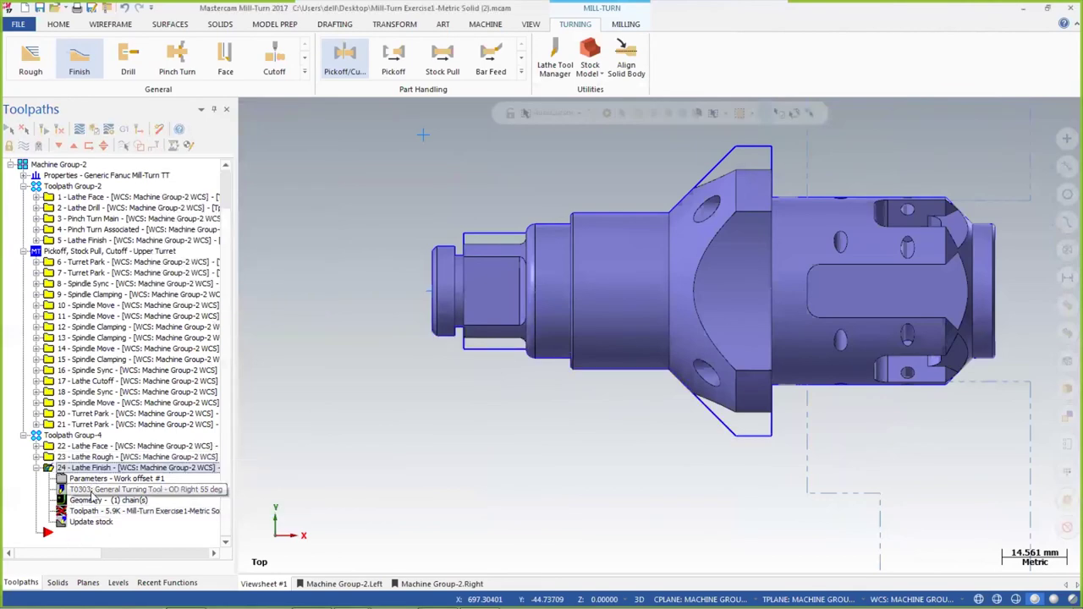
left_click(45, 131)
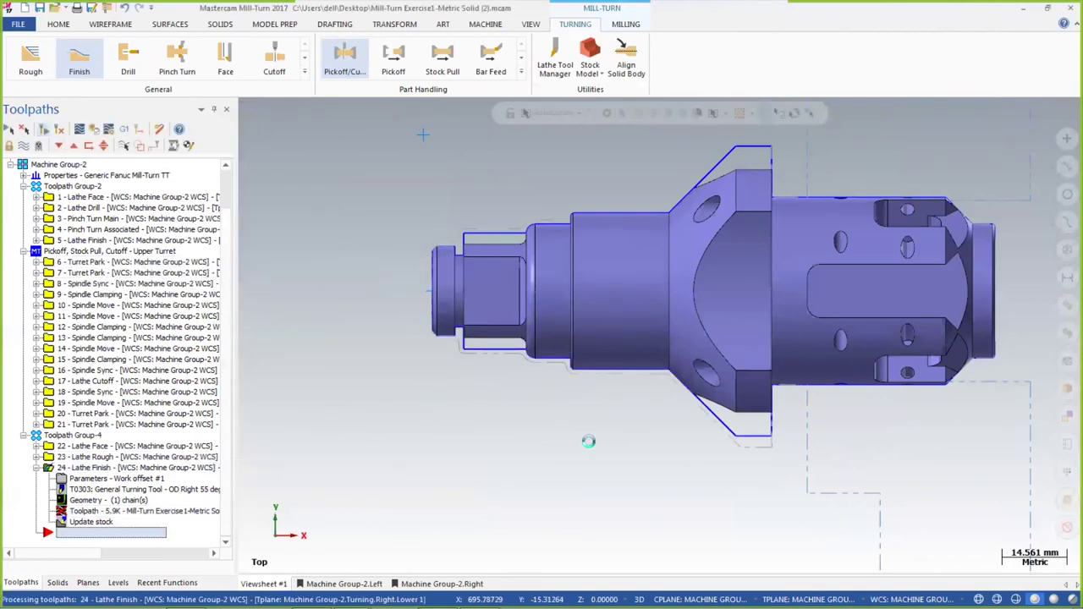
Send all of Machine Group-2's operations to Code Expert and launch the machine simulation
scroll(745, 452, "up", 4)
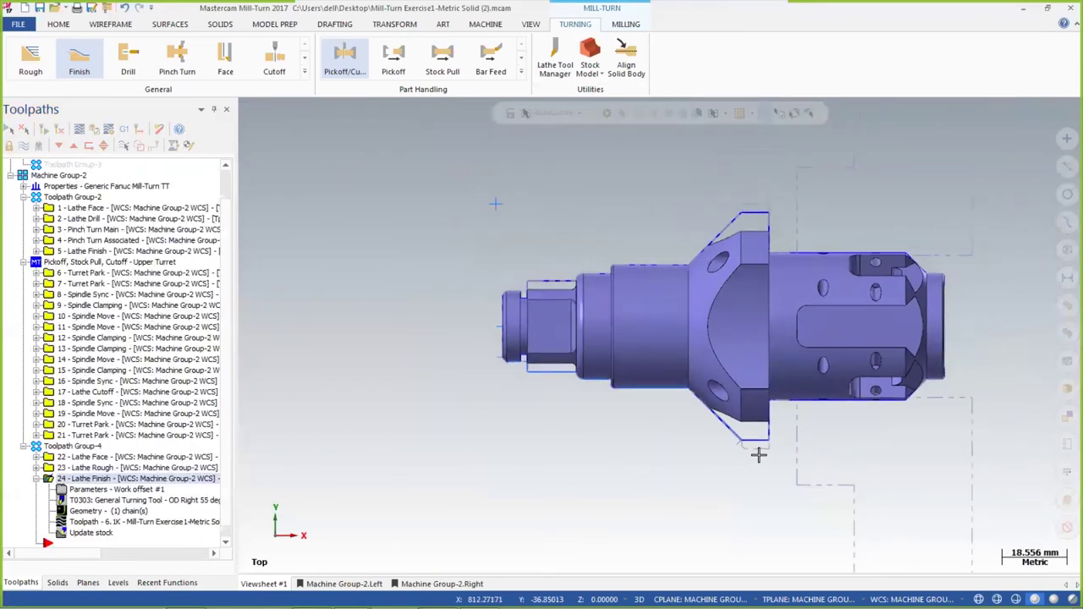
scroll(735, 438, "down", 3)
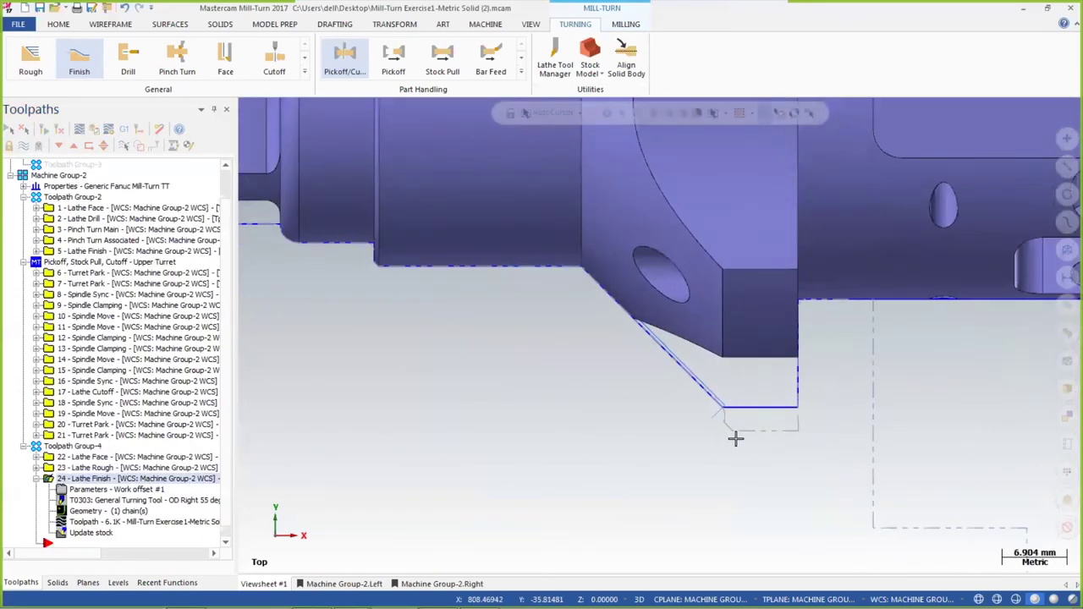
scroll(736, 445, "down", 1)
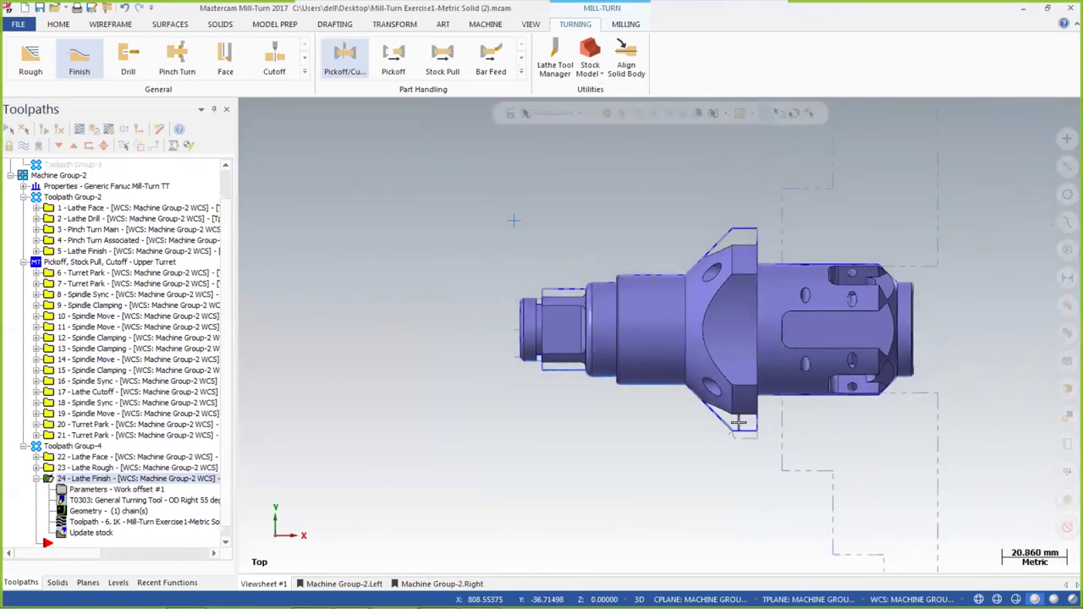
scroll(755, 203, "up", 3)
scroll(755, 203, "down", 6)
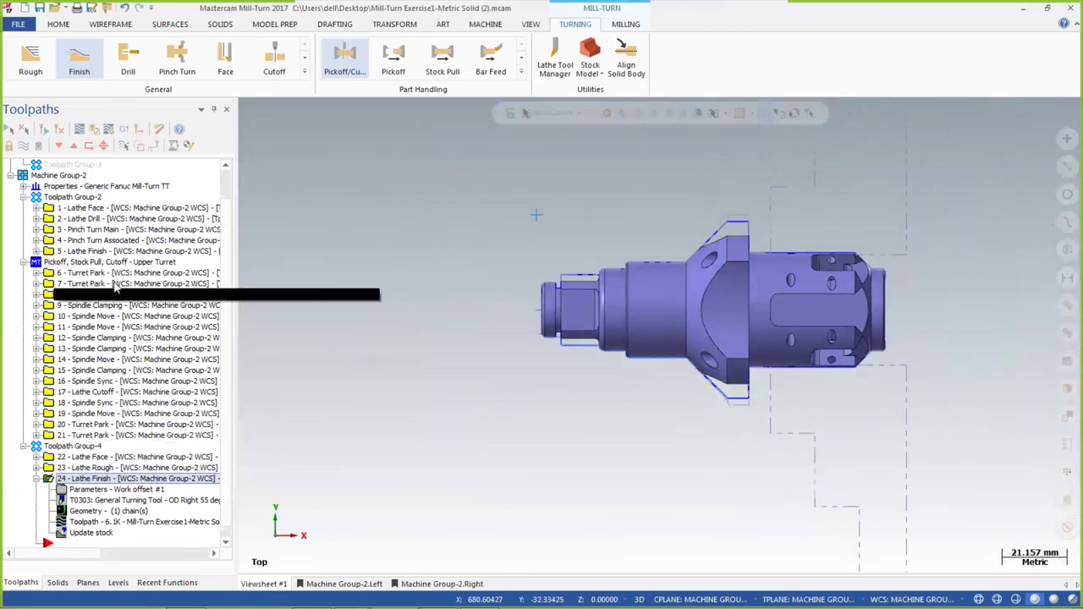
left_click(8, 127)
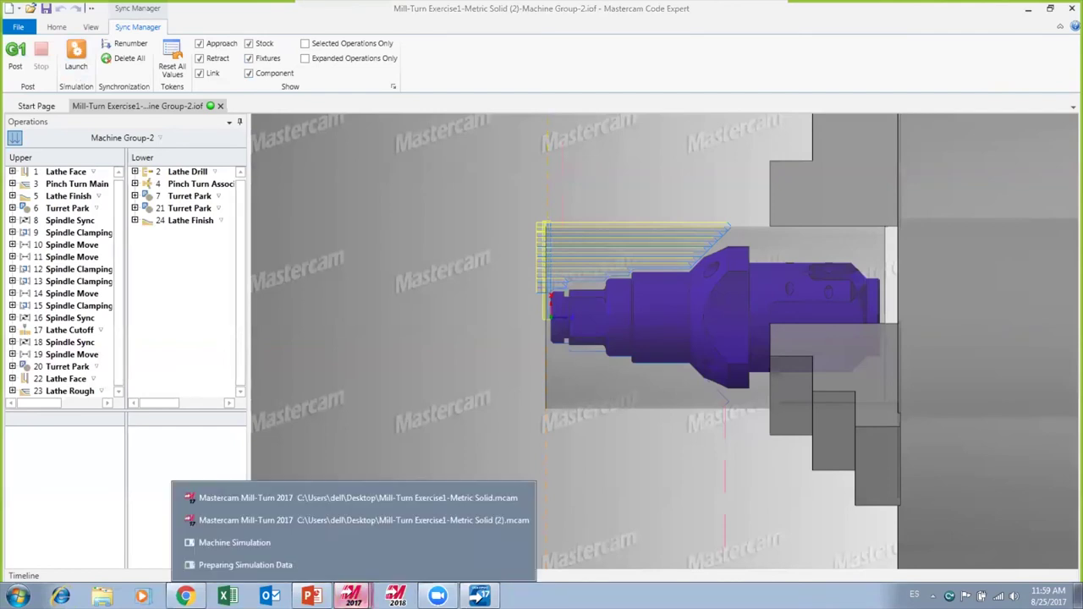
mouse_move(352, 595)
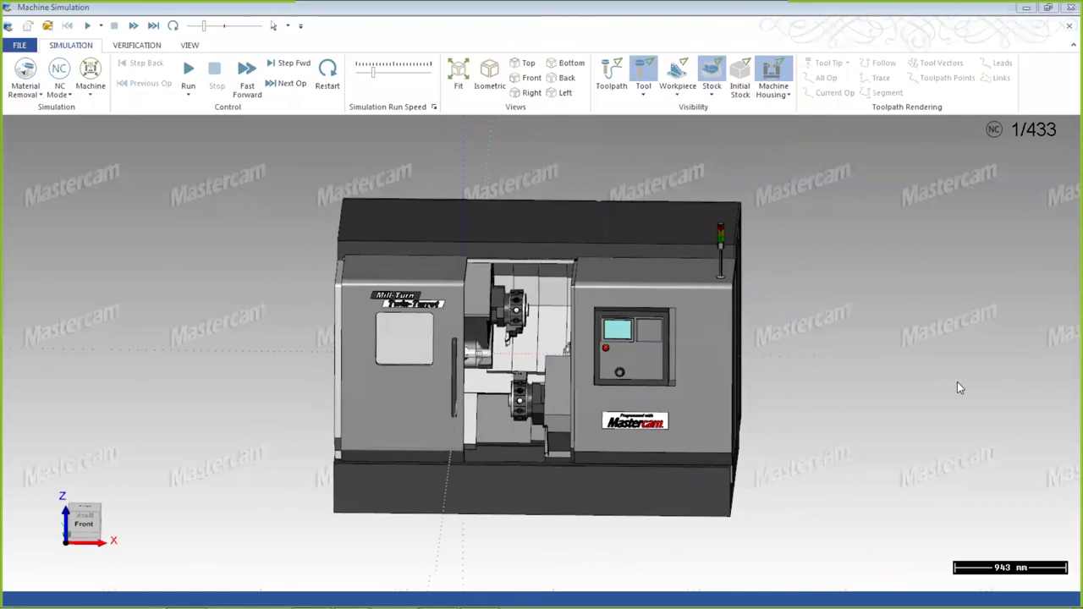
Run the machine simulation from the first operation and watch the machining on the main spindle
scroll(527, 373, "up", 5)
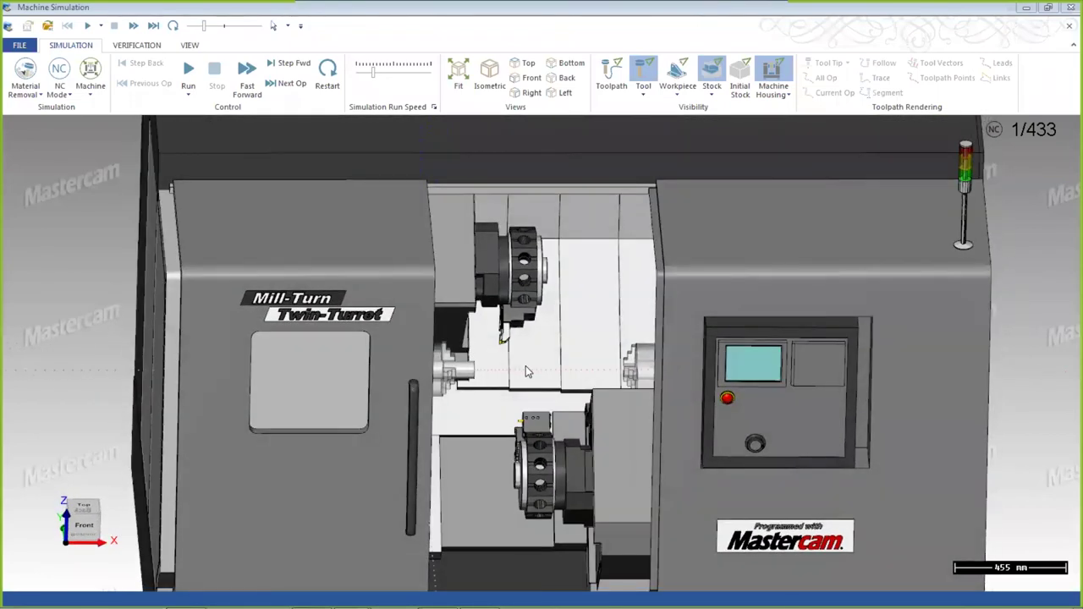
scroll(500, 373, "up", 3)
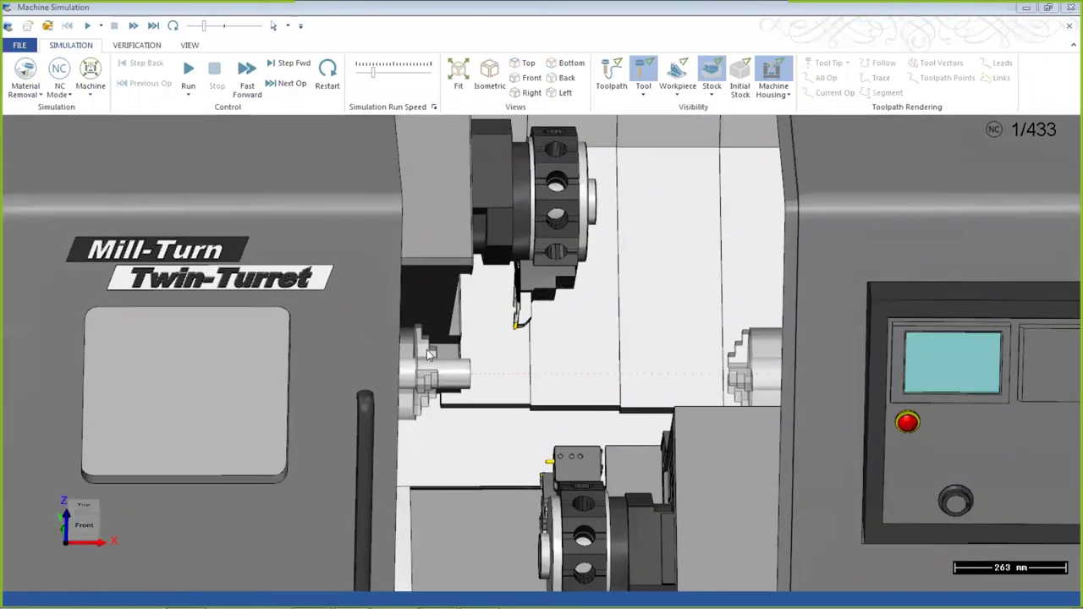
left_click(190, 73)
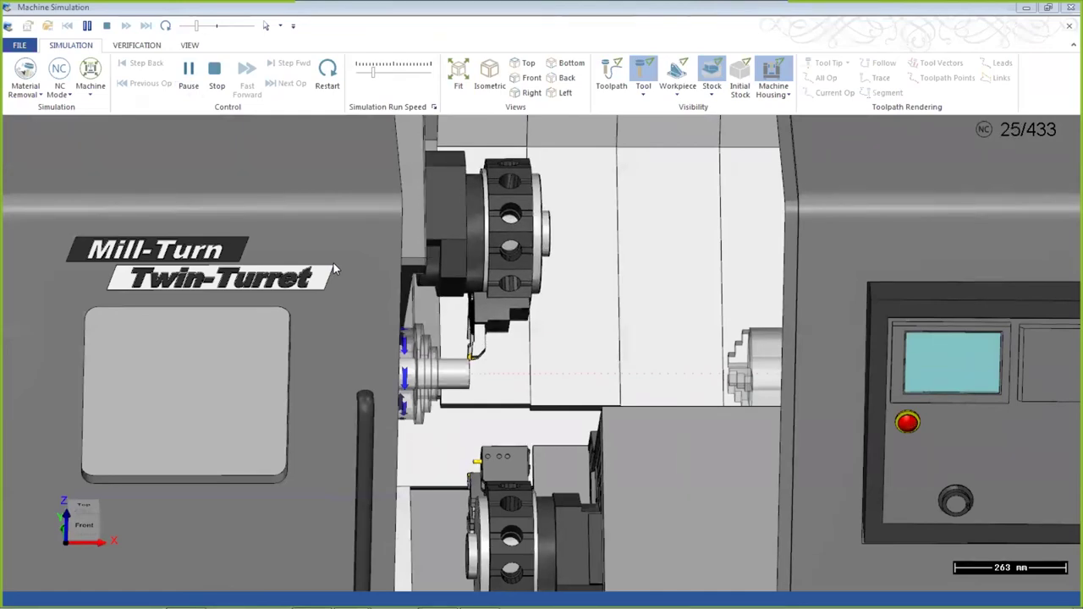
scroll(486, 372, "up", 4)
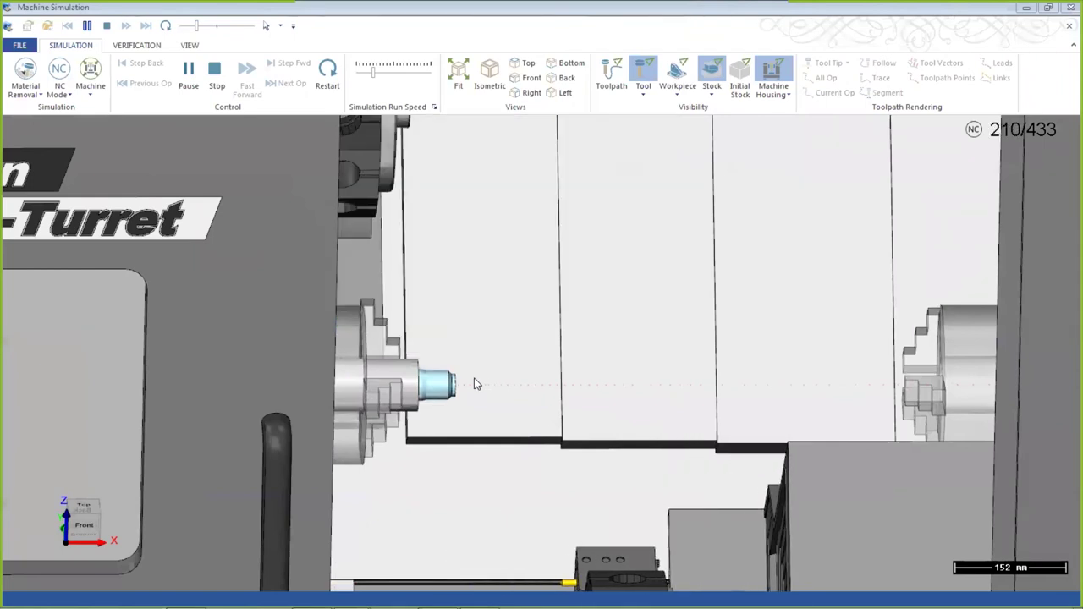
Examine the clearance between the pickoff spindle and the lower turret during the part transfer
scroll(489, 390, "down", 5)
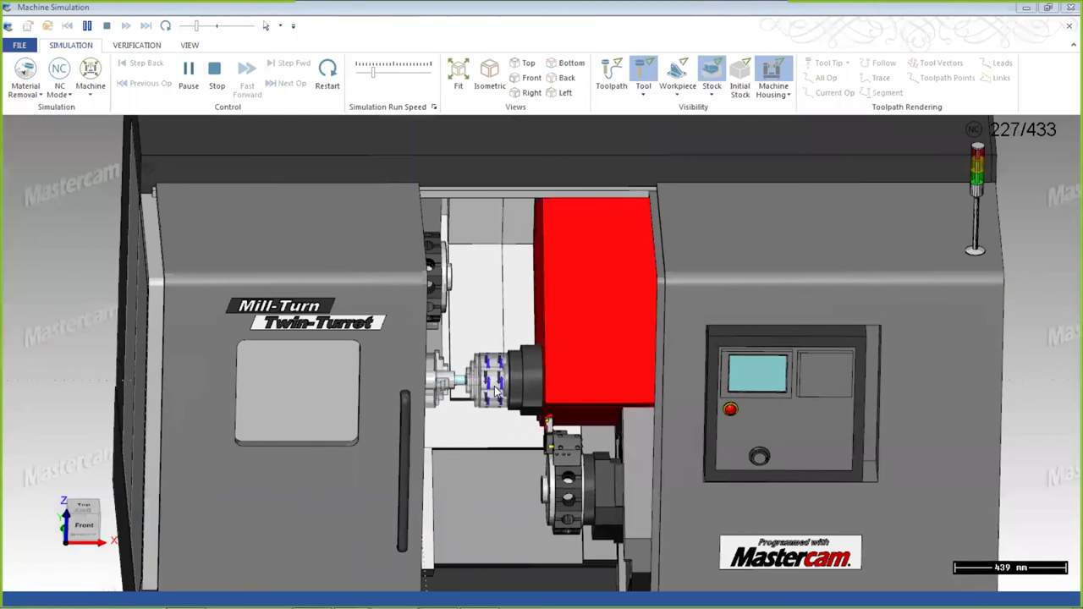
scroll(525, 406, "down", 5)
scroll(565, 421, "up", 2)
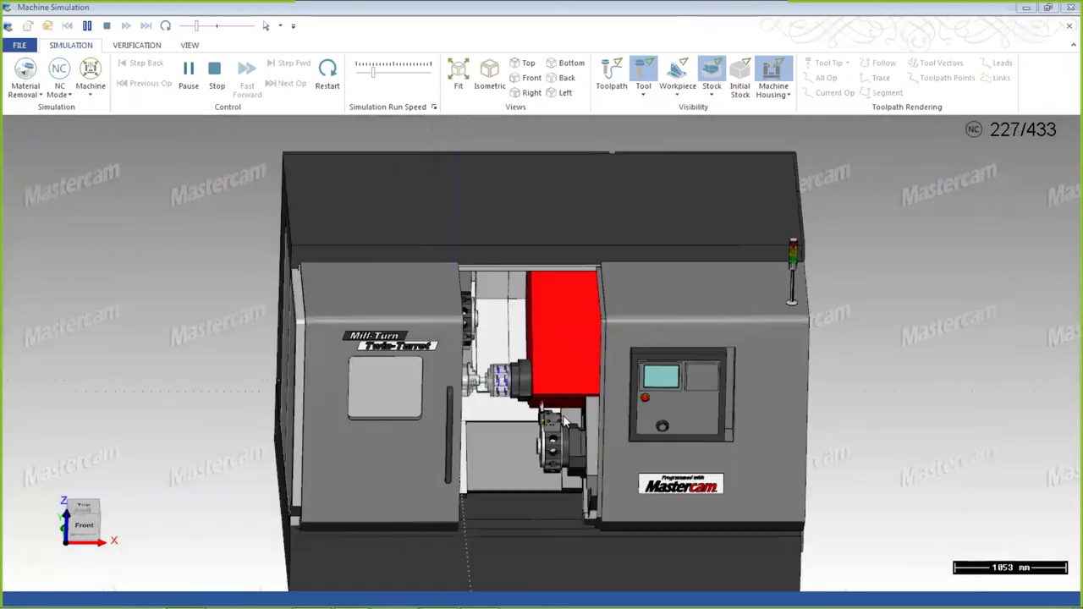
scroll(558, 410, "up", 6)
scroll(519, 420, "down", 1)
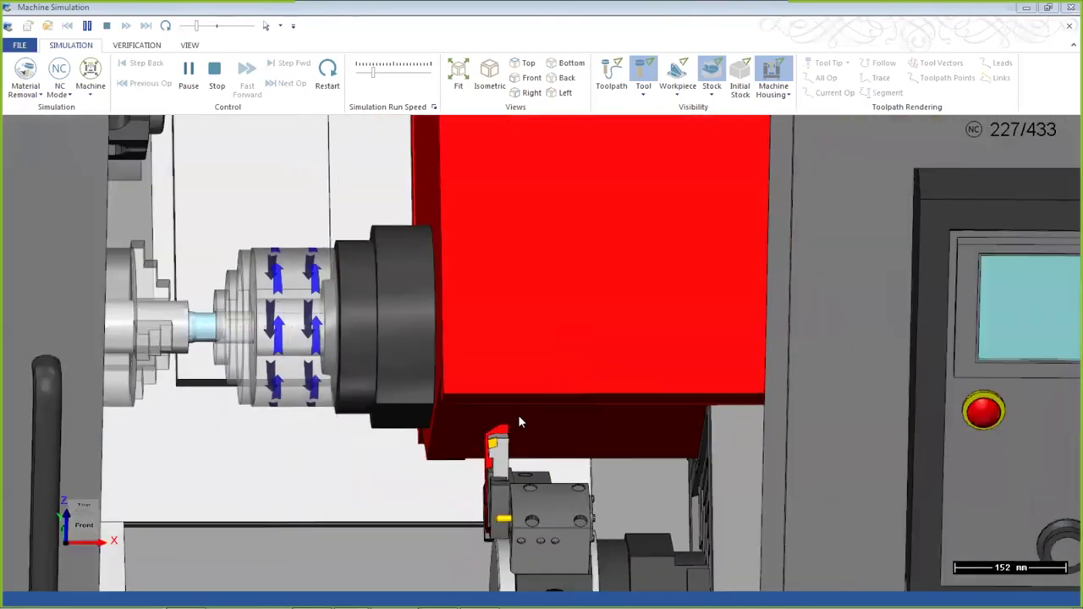
scroll(516, 433, "down", 1)
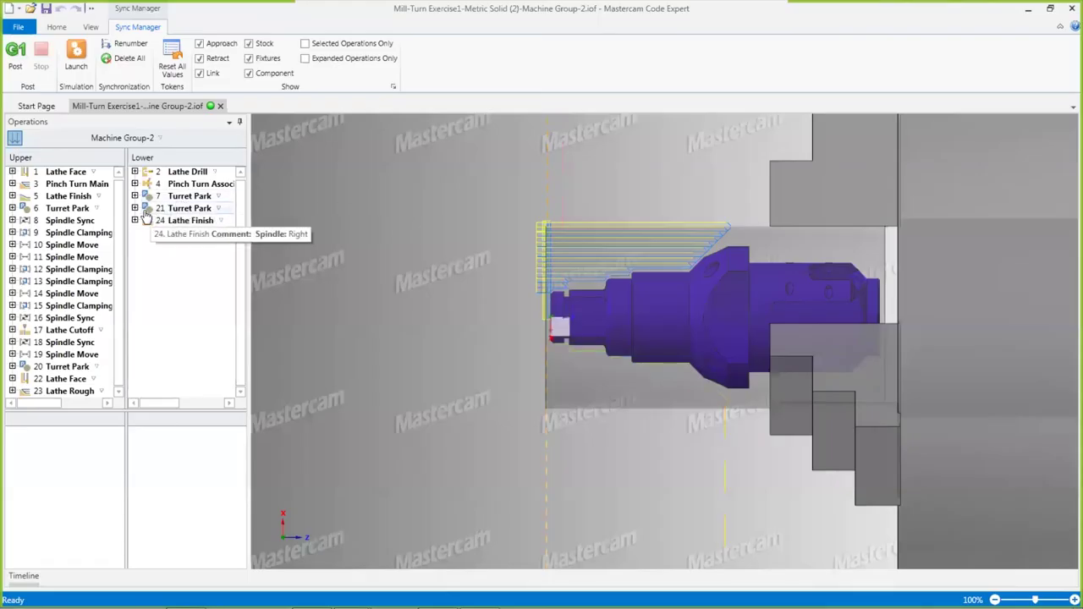
Synchronize the lower turret's reference return in operation 21 with operation 6's Upper Park Left move and save
left_click(134, 209)
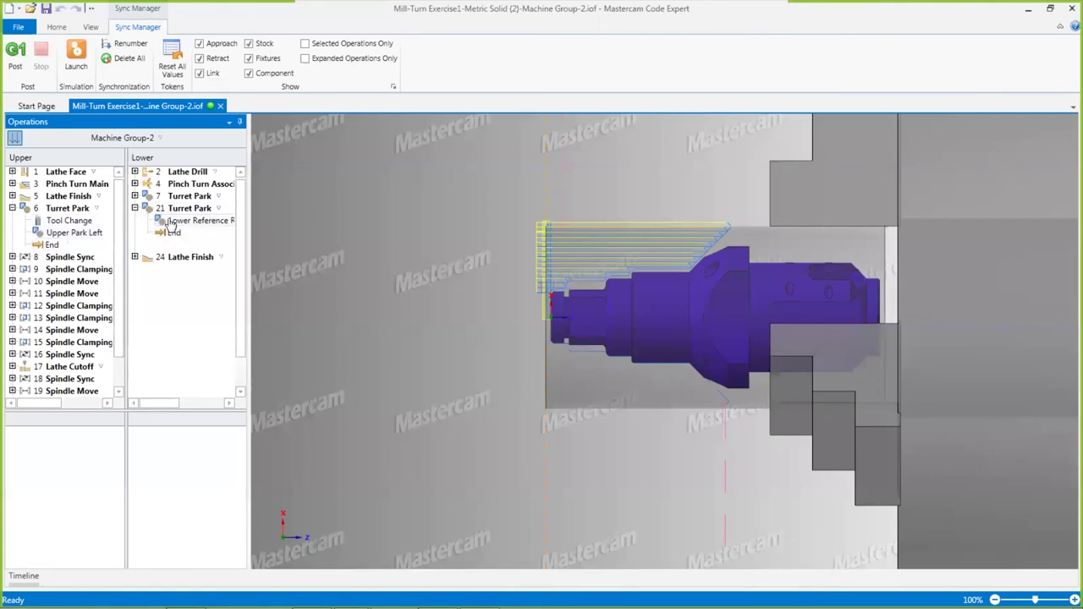
left_click_drag(171, 223, 72, 243)
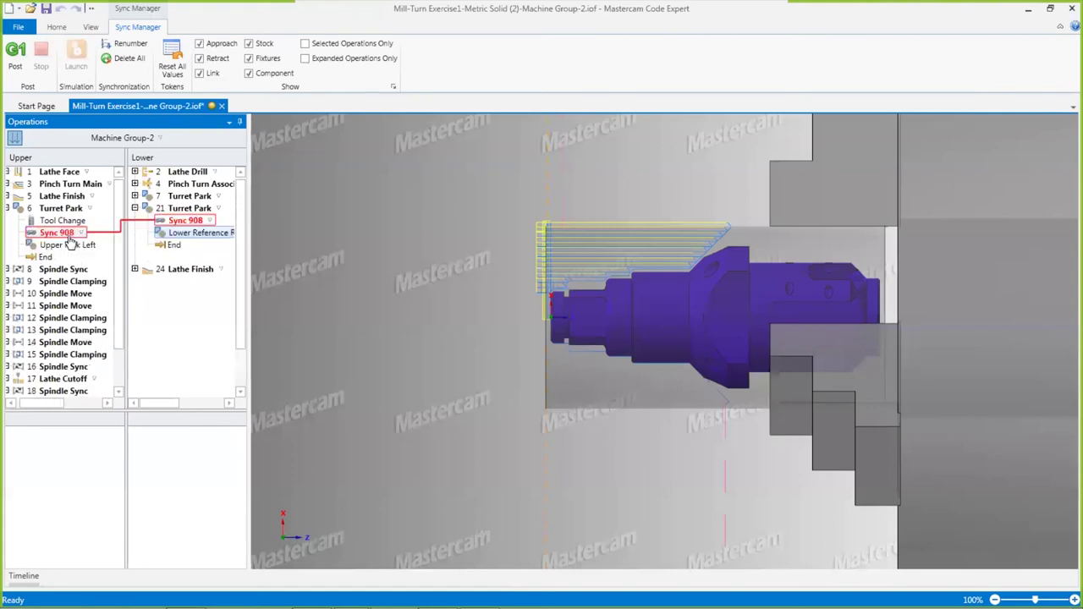
scroll(215, 234, "down", 2)
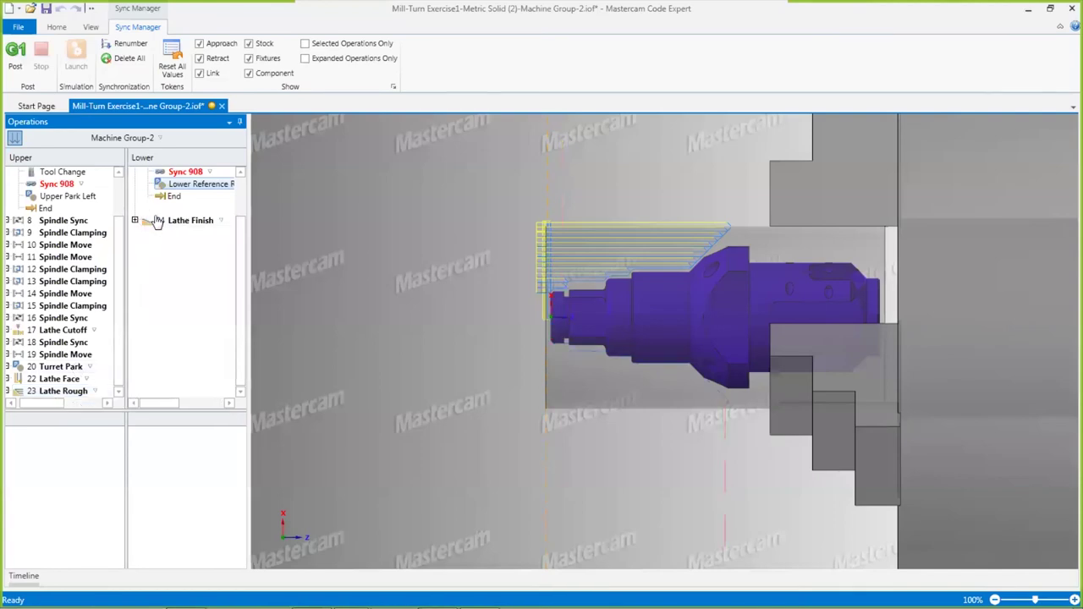
key("ctrl+s")
Simulate the newly synchronized program through the pickoff and cutoff, then close the simulation
left_click(72, 73)
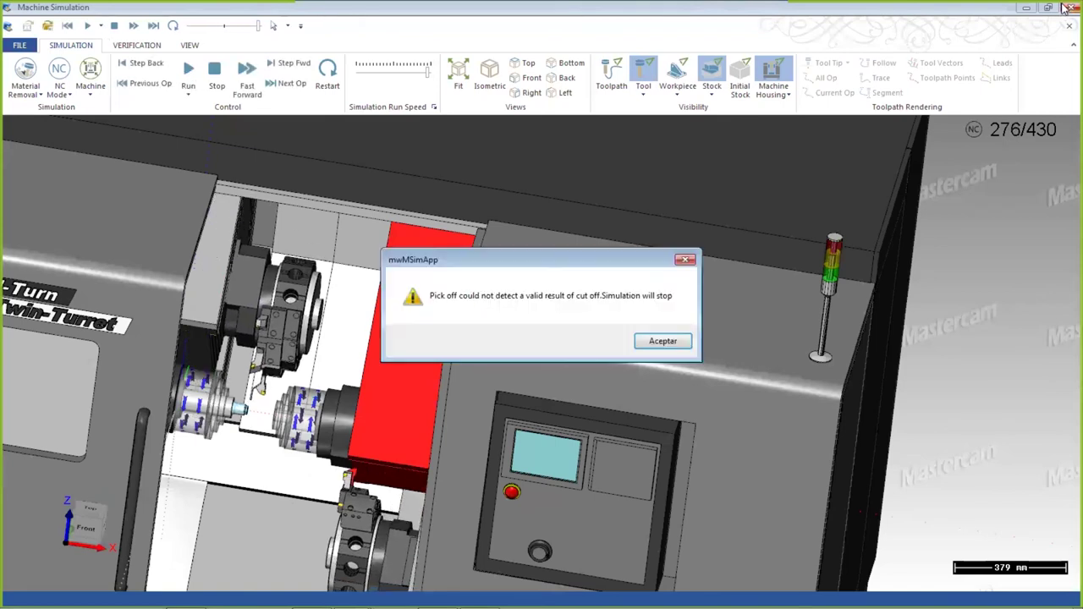
left_click(667, 344)
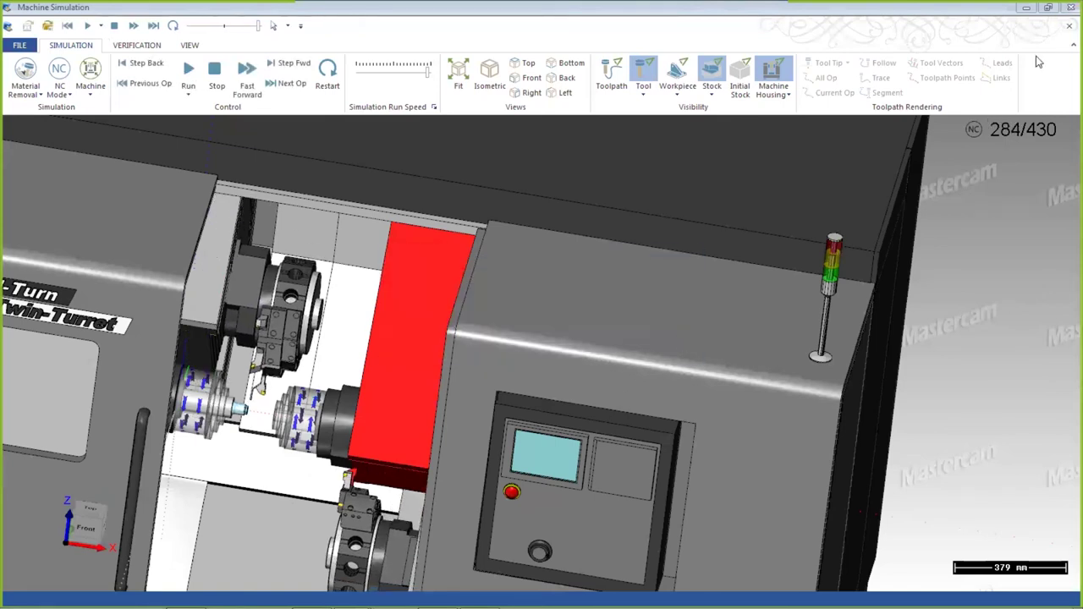
left_click(1068, 7)
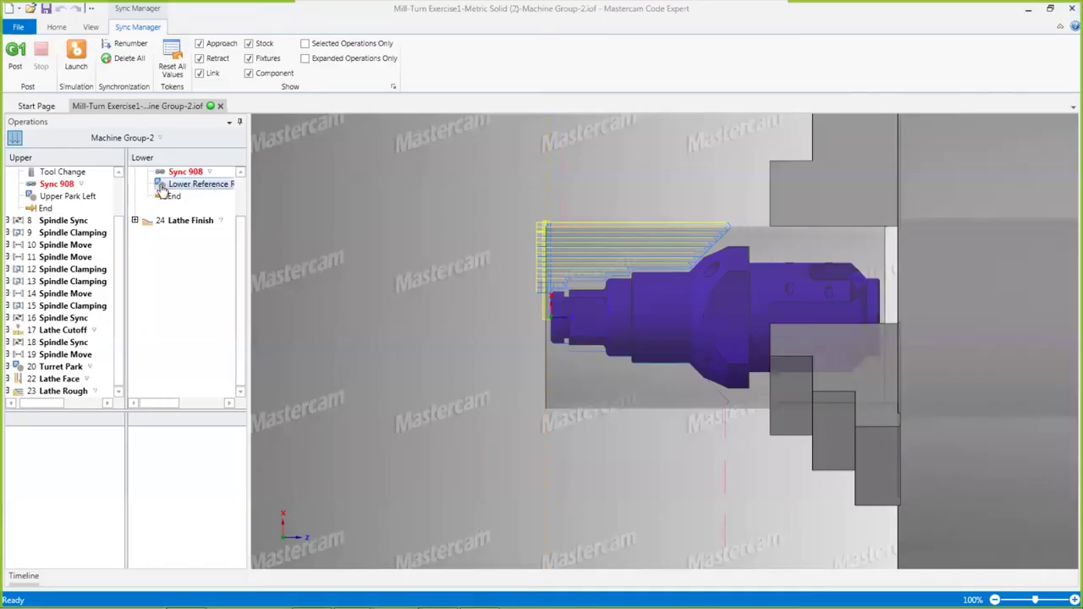
Synchronize operation 24 Lathe Finish's OD Right 55 deg tool call with the end of operation 6's Turret Park and save
left_click(134, 220)
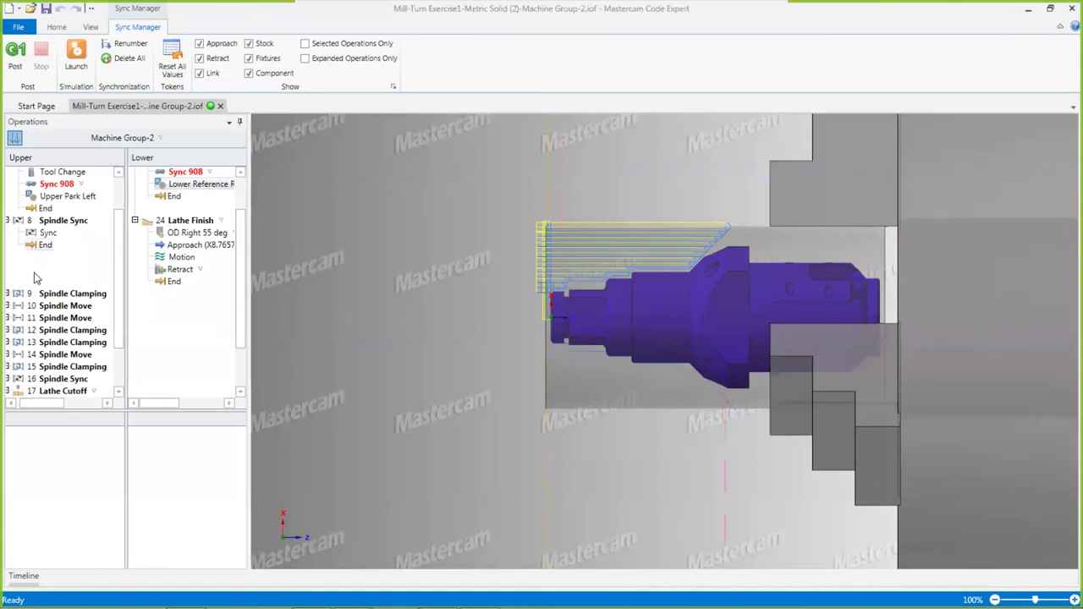
left_click_drag(119, 273, 119, 310)
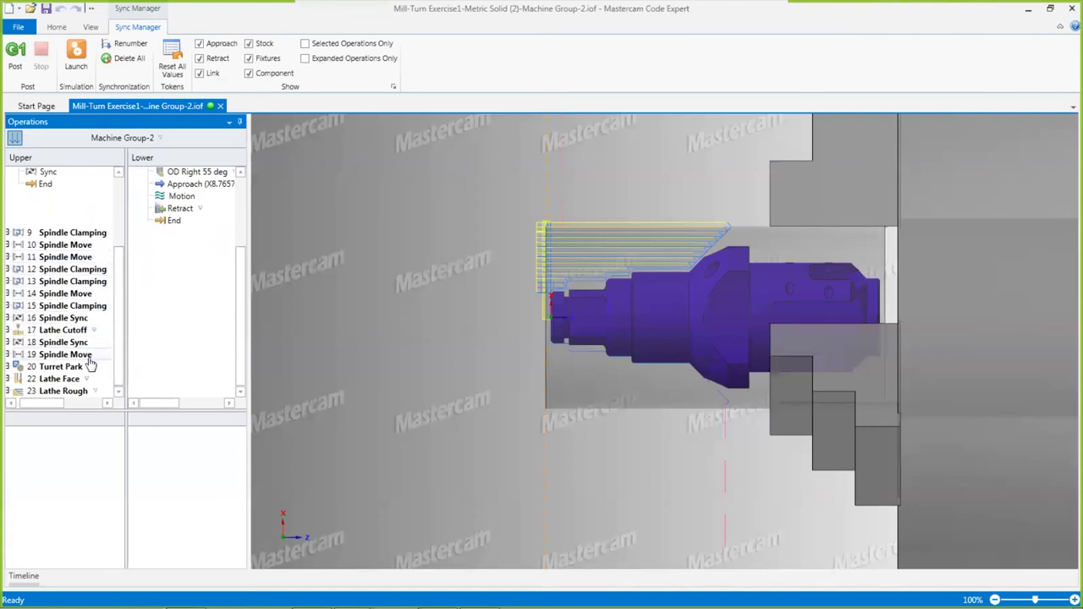
left_click(7, 367)
scroll(79, 359, "down", 1)
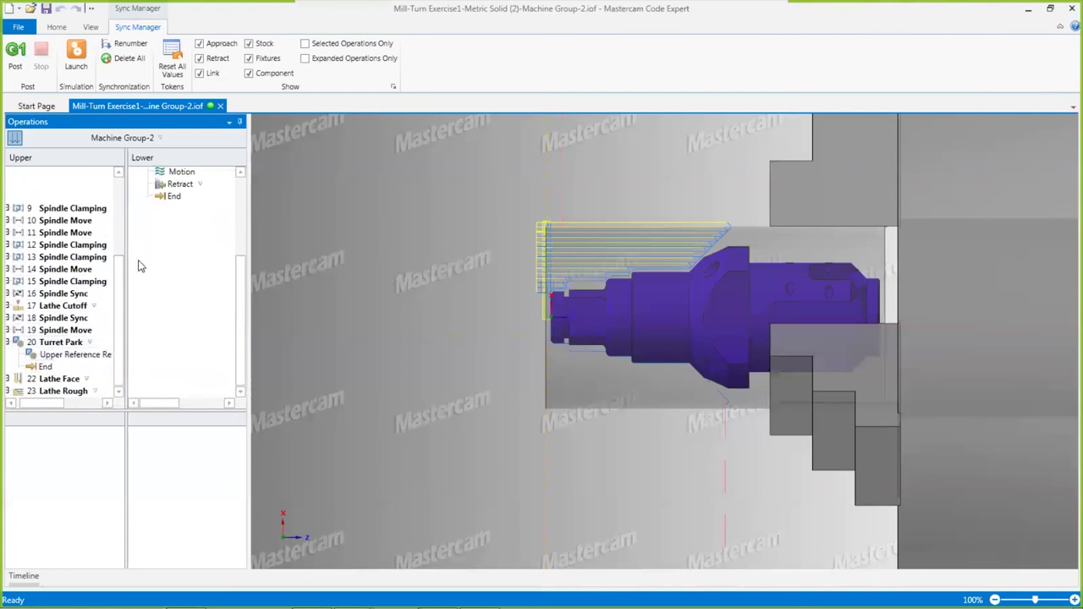
left_click_drag(240, 286, 243, 230)
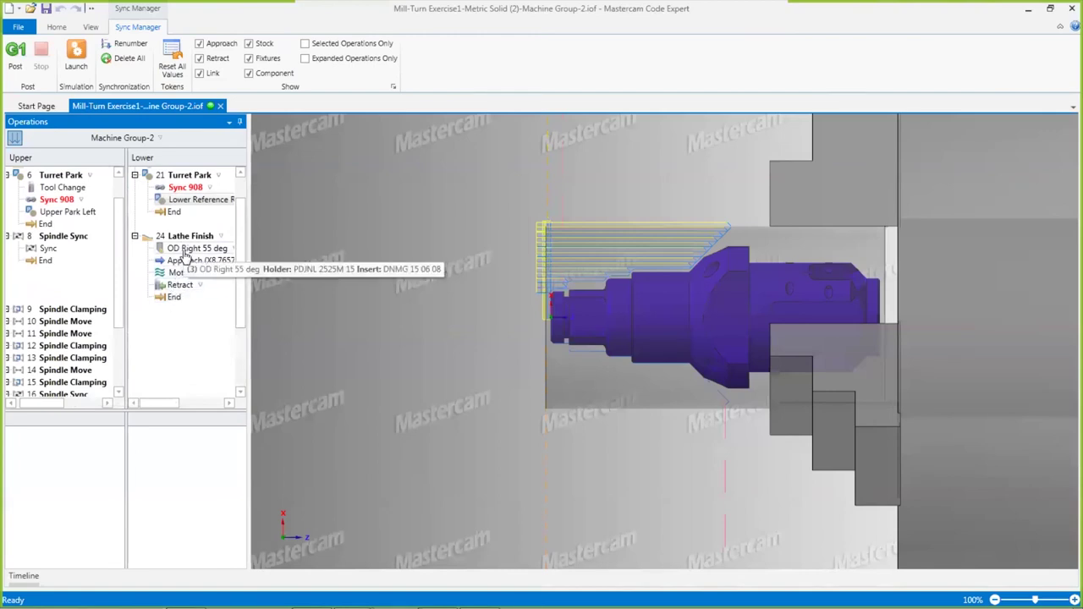
left_click_drag(196, 249, 38, 226)
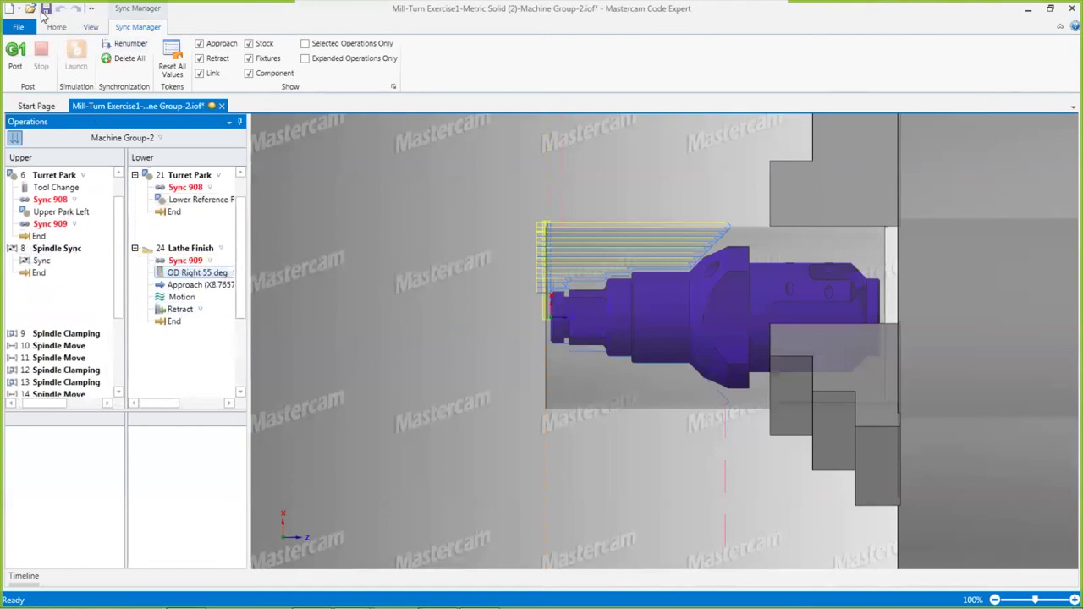
left_click(45, 9)
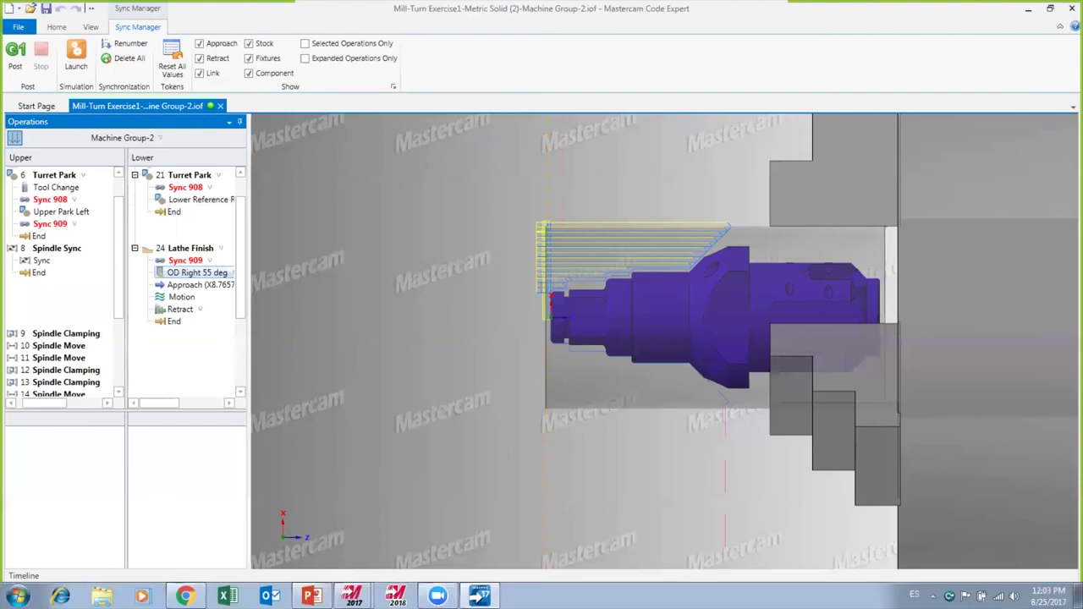
Advance the machine simulation operation by operation up to the pickoff transfer
mouse_move(184, 603)
mouse_move(354, 596)
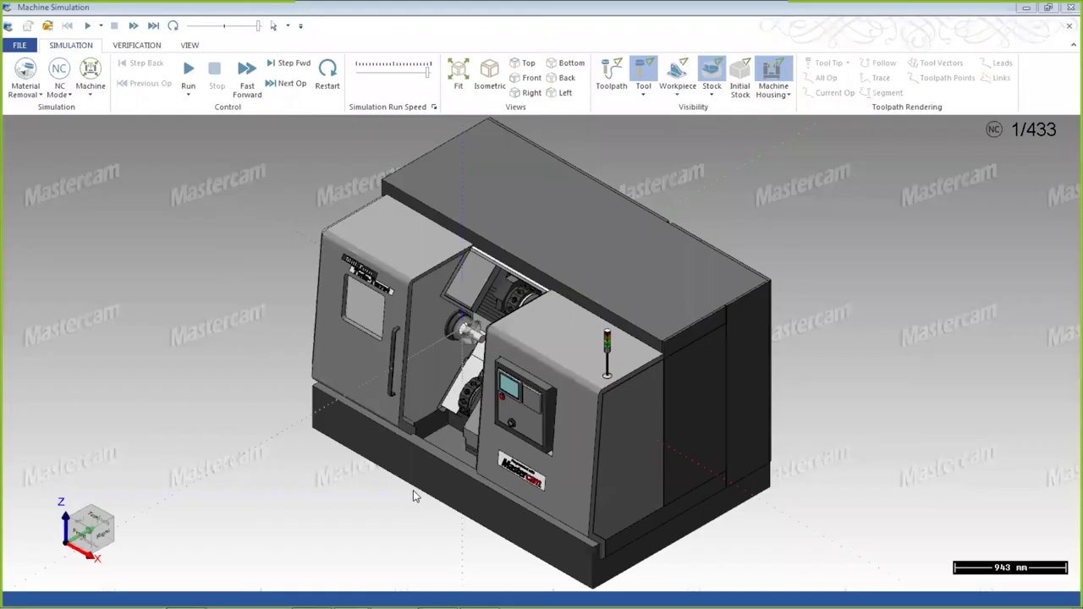
middle_click_drag(411, 496, 673, 402)
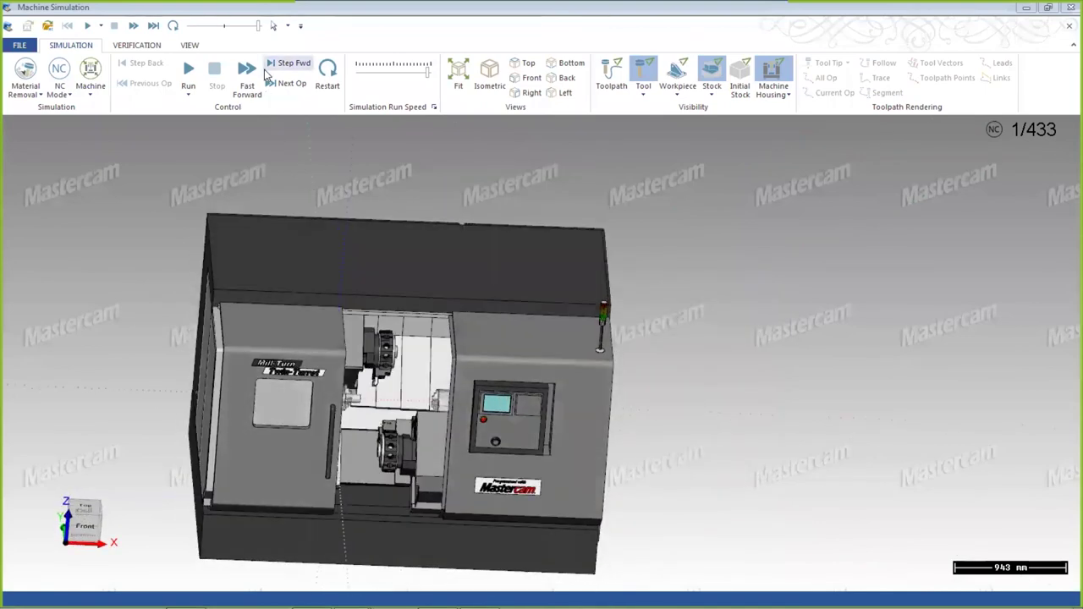
left_click(288, 83)
middle_click_drag(479, 339, 432, 338)
scroll(432, 339, "up", 3)
left_click(288, 85)
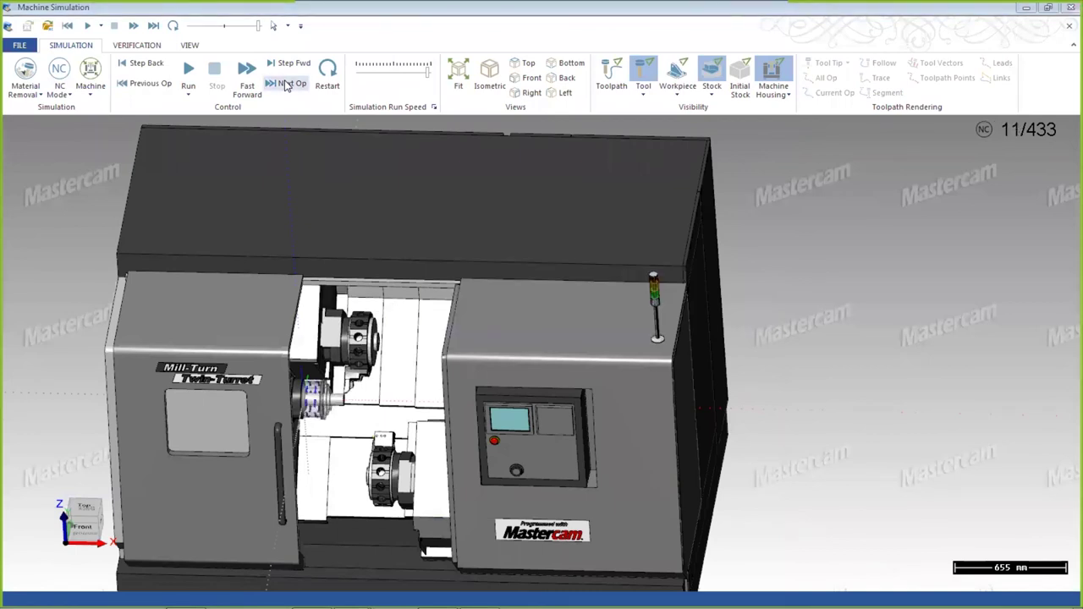
left_click(285, 88)
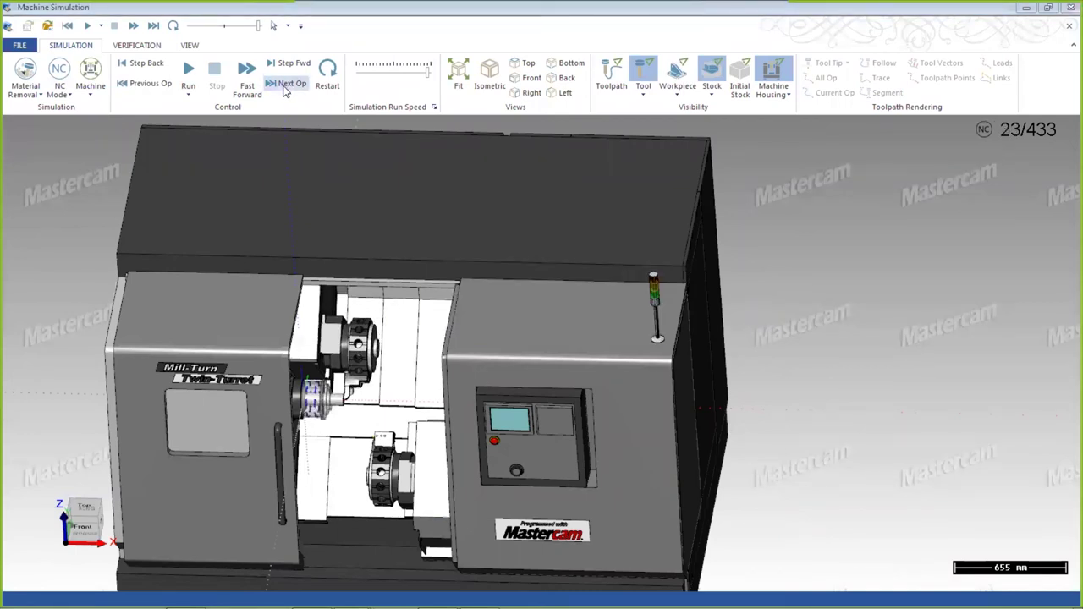
left_click(285, 88)
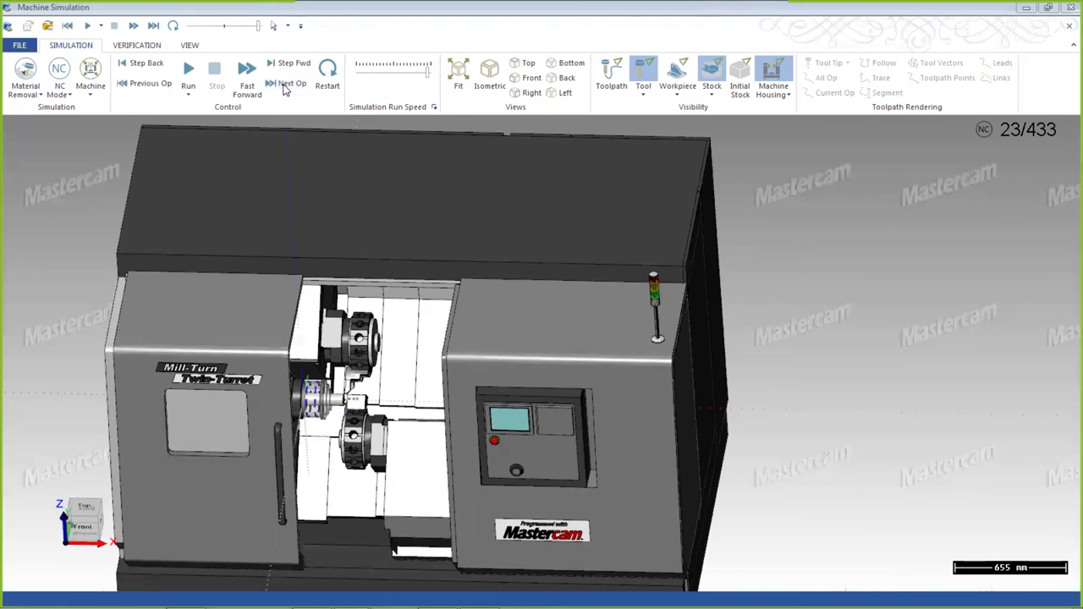
left_click(285, 88)
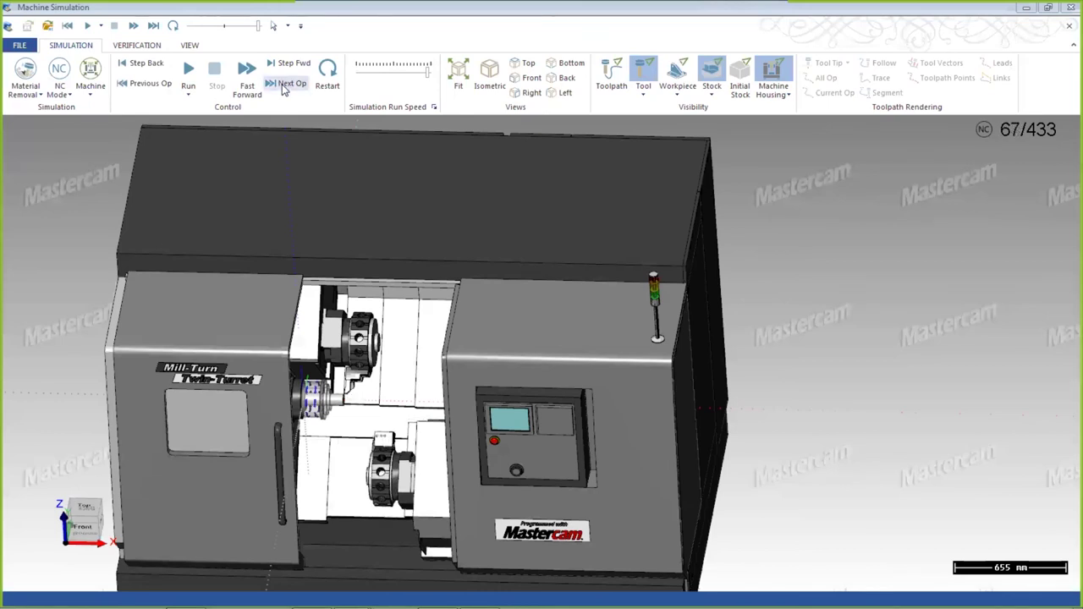
left_click(285, 88)
left_click(285, 89)
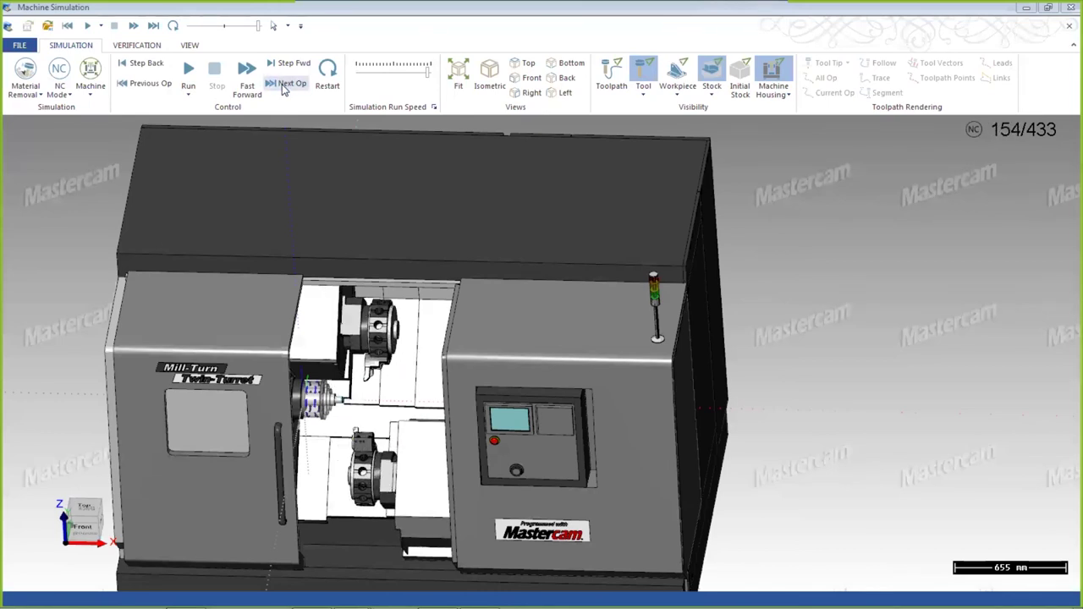
left_click(286, 88)
left_click(286, 88)
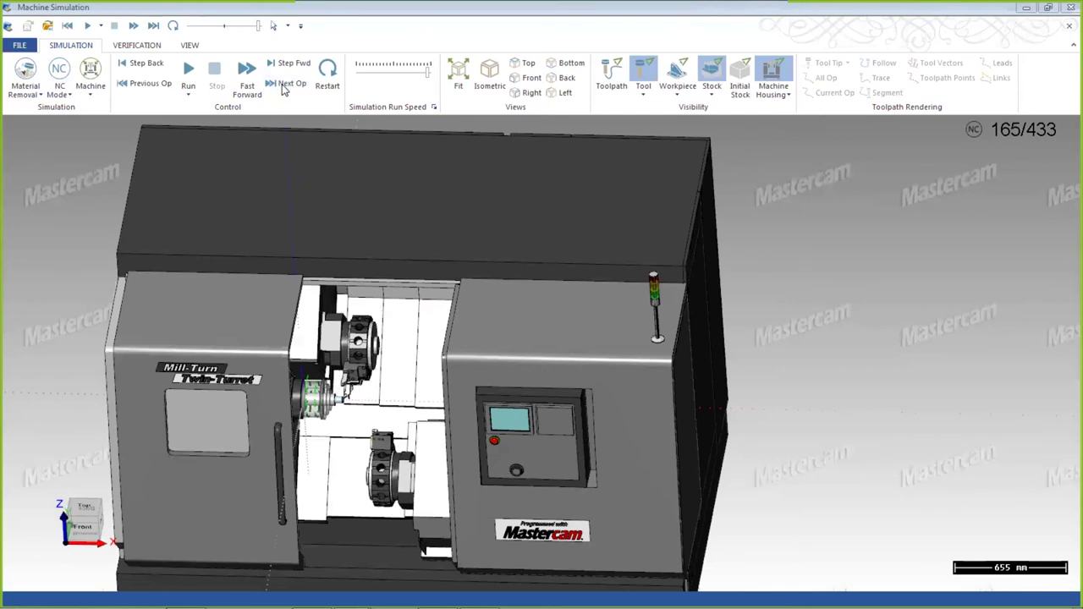
left_click(285, 88)
left_click(285, 88)
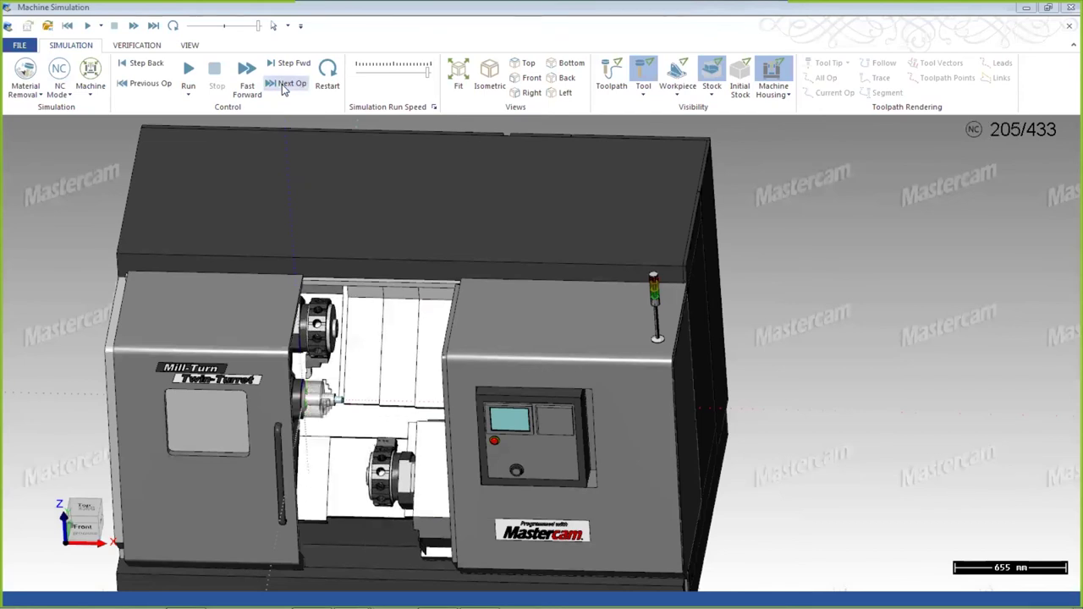
left_click(285, 88)
left_click(285, 88)
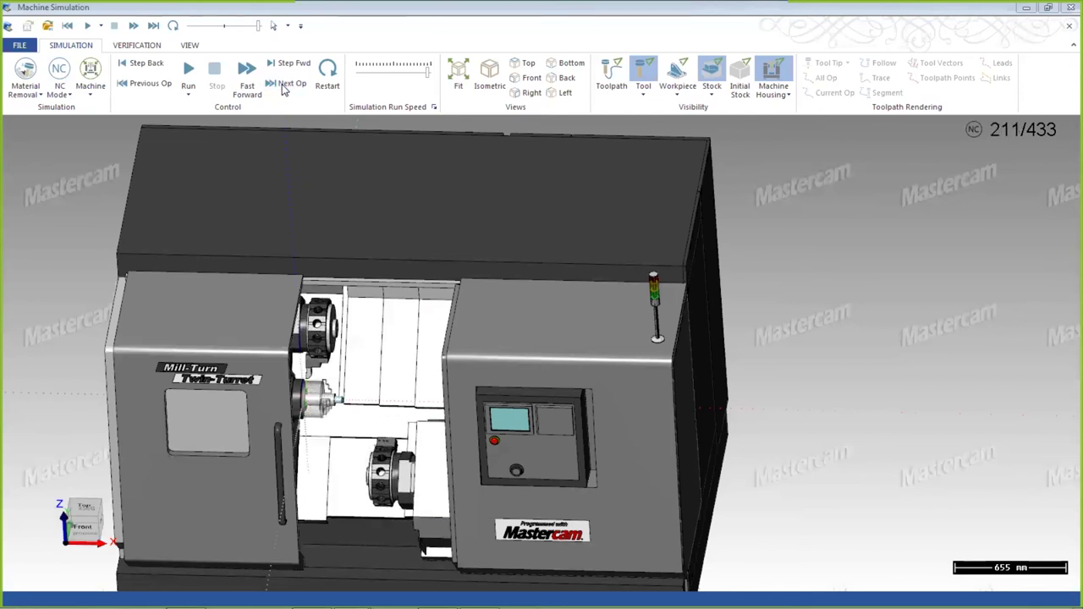
Run the pickoff transfer in close-up to check the pickoff spindle against the lower turret, and close the simulation
left_click(189, 74)
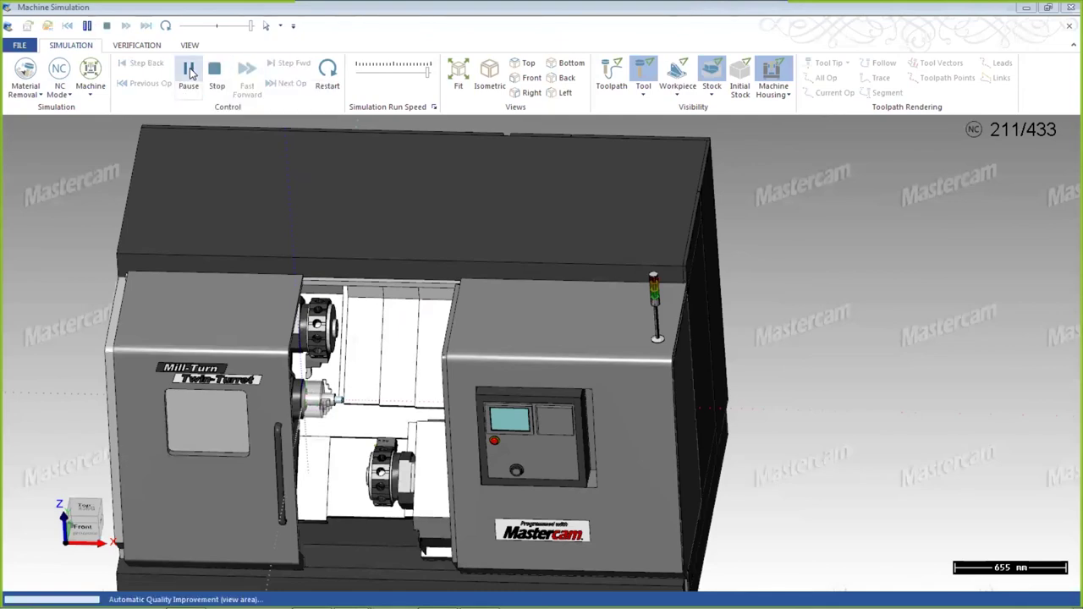
scroll(379, 413, "up", 5)
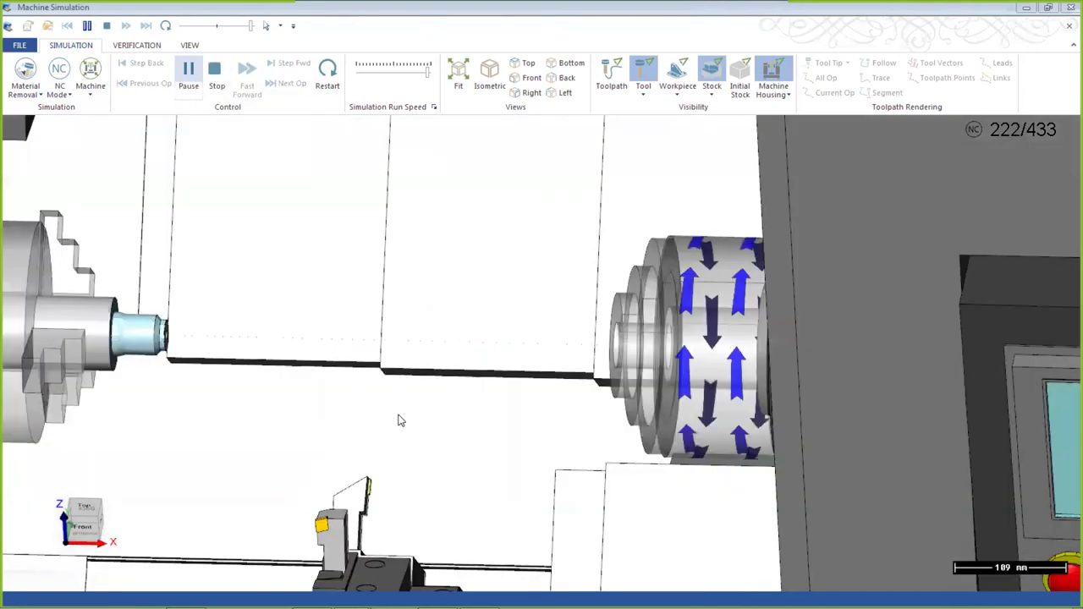
scroll(388, 400, "down", 1)
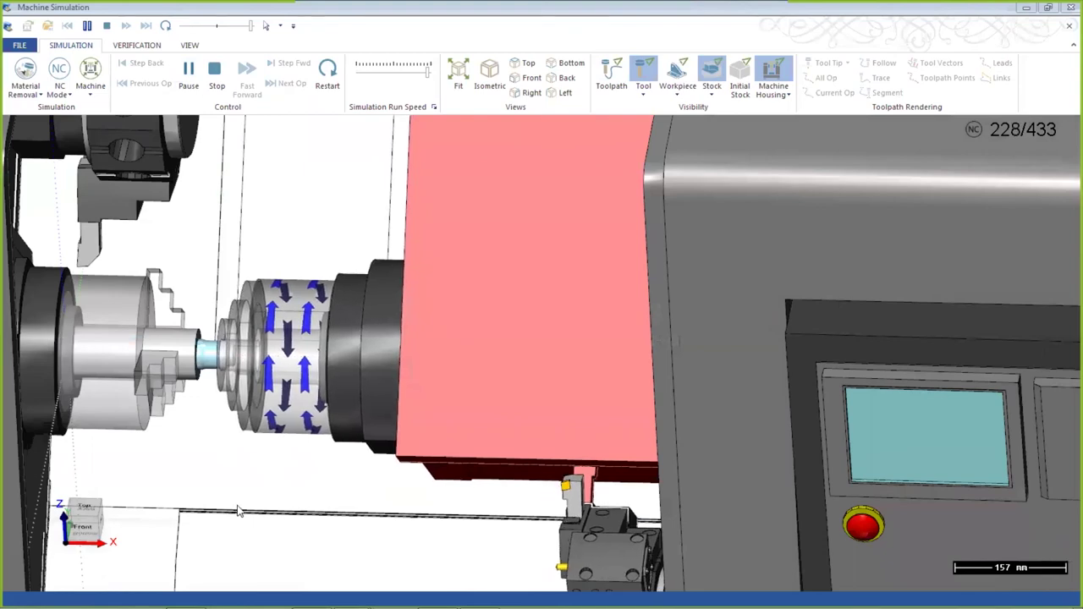
left_click(1070, 7)
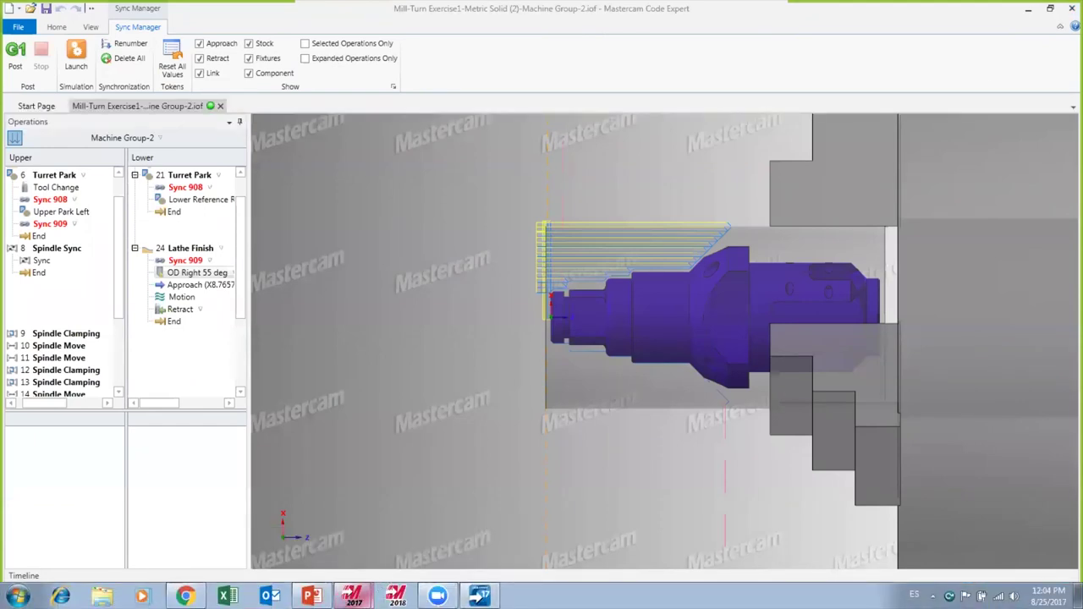
Switch to Mastercam's Mill-Turn Exercise1-Metric Solid (2).mcam and set operation 24 Lathe Finish to the Upper Right axis combination
left_click(353, 596)
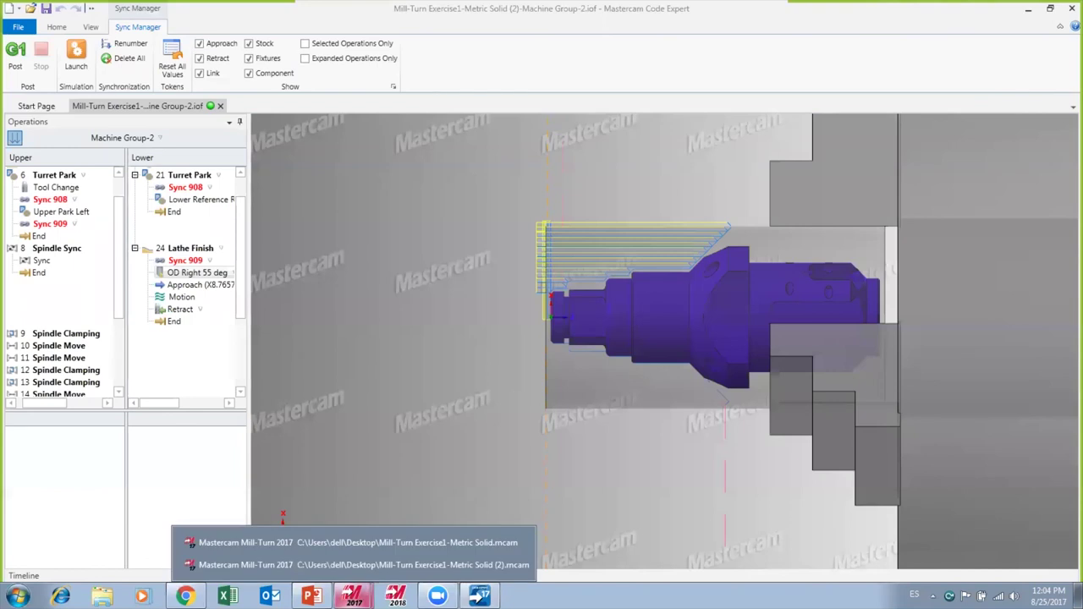
left_click(310, 562)
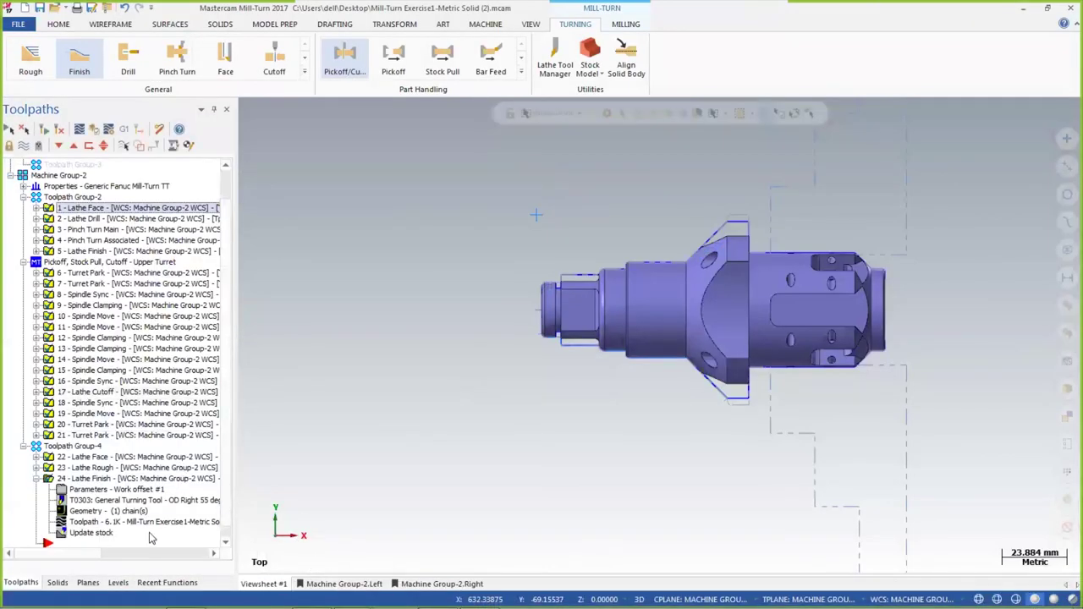
left_click(87, 479)
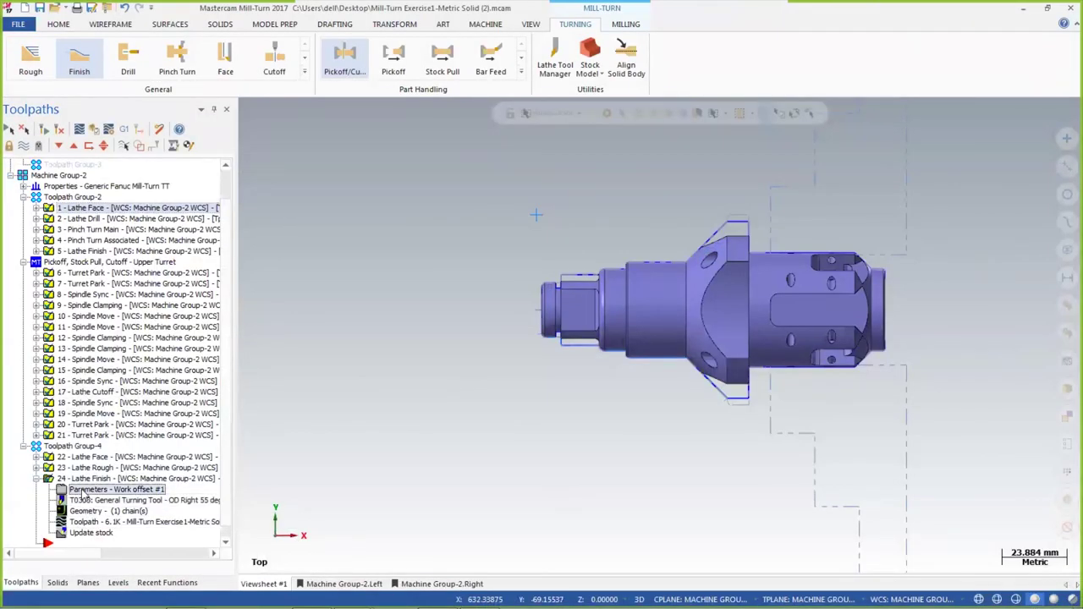
left_click(83, 490)
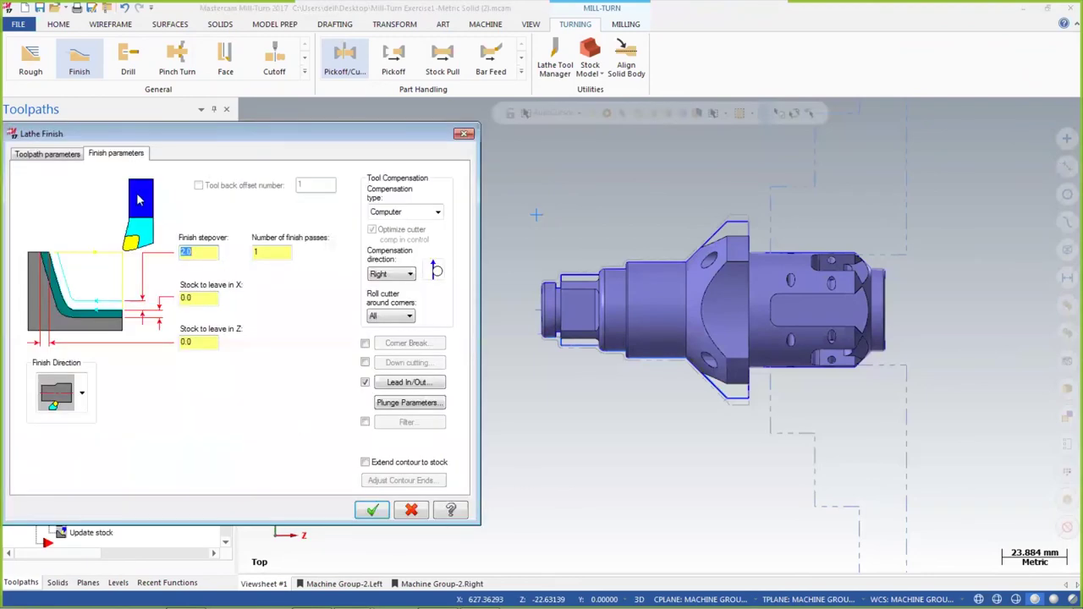
left_click(49, 154)
left_click(35, 449)
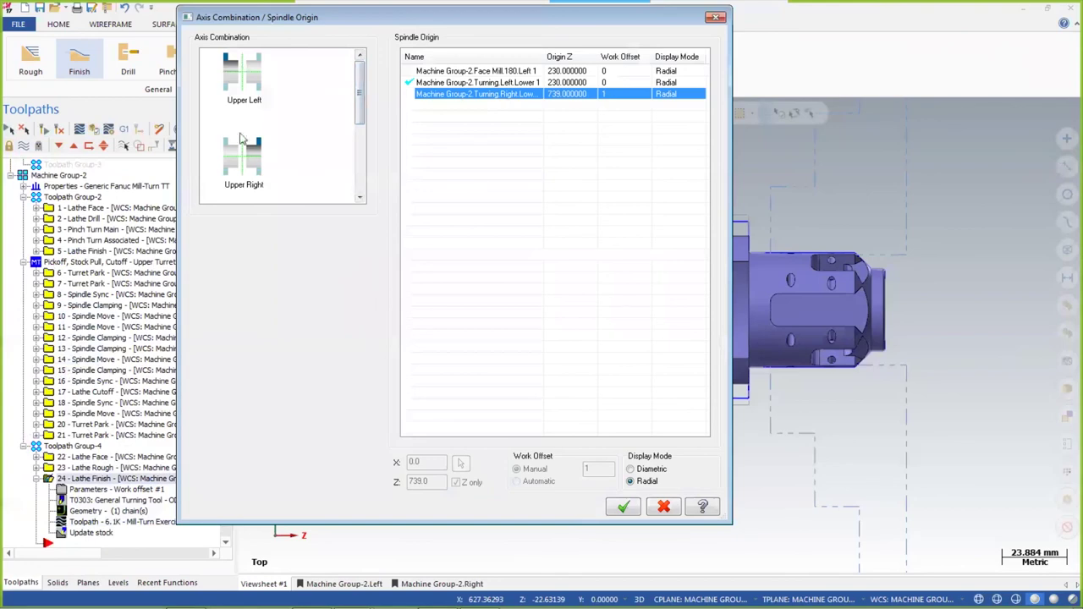
left_click(243, 161)
left_click(623, 507)
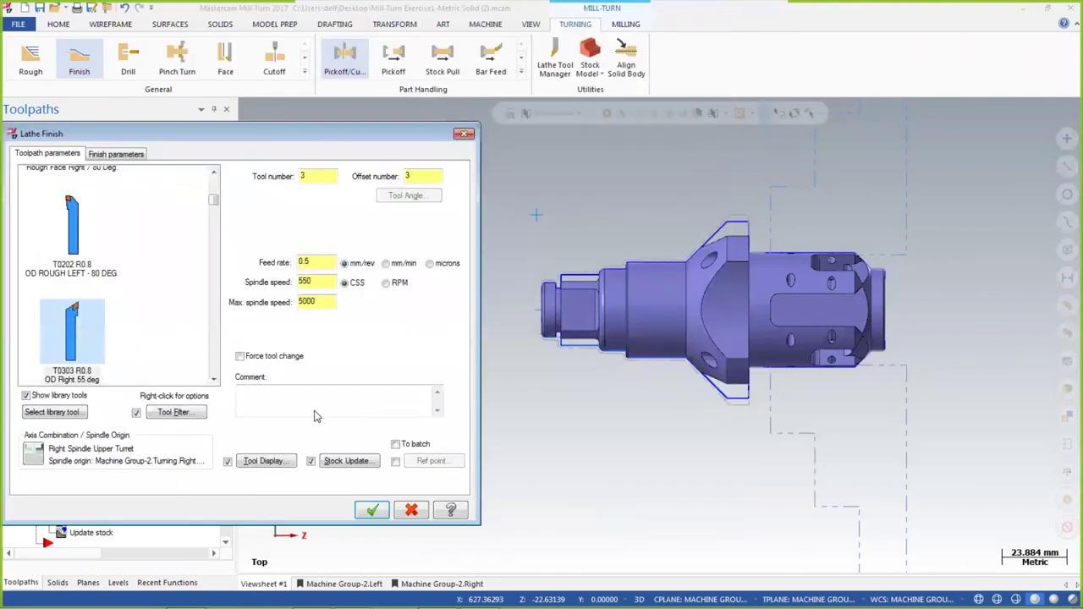
Assign the T1212 R0.8 OD Right 55 deg tool to operation 24 Lathe Finish and regenerate its toolpath
scroll(138, 317, "down", 5)
left_click(67, 215)
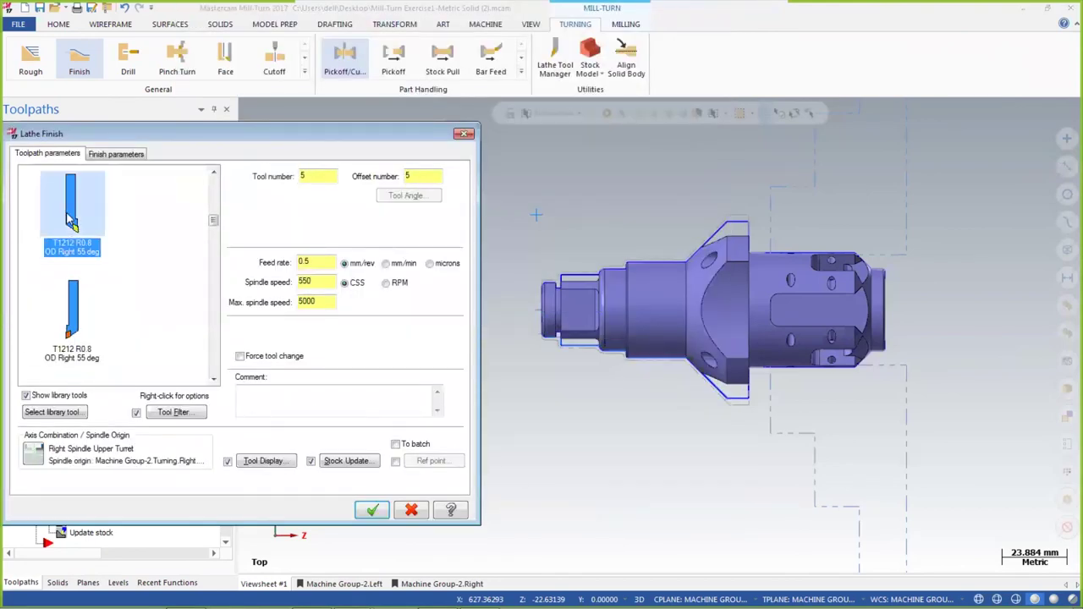
left_click(116, 154)
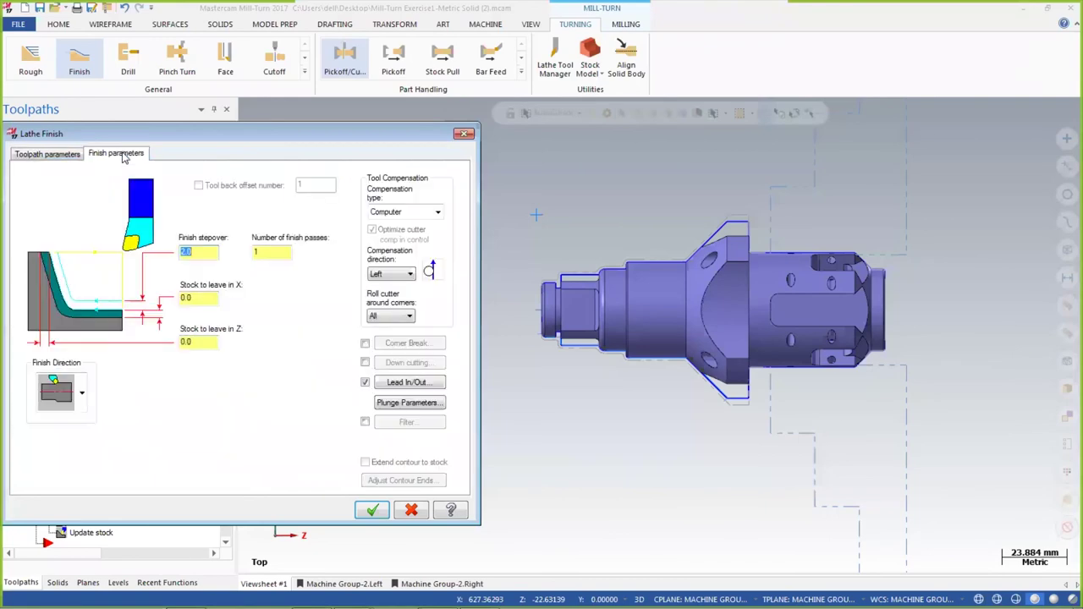
left_click(372, 510)
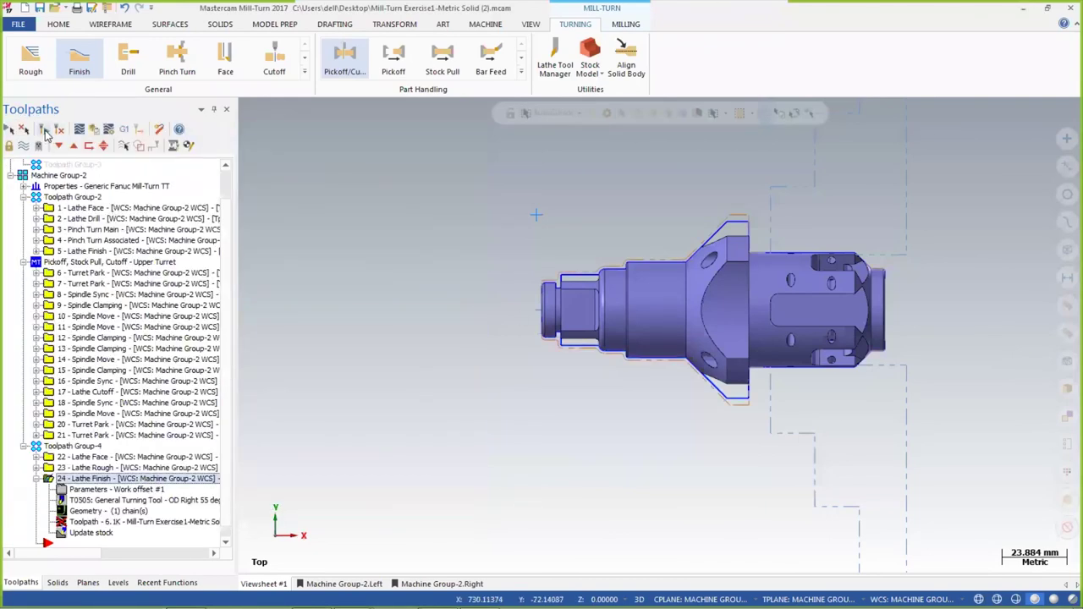
left_click(45, 130)
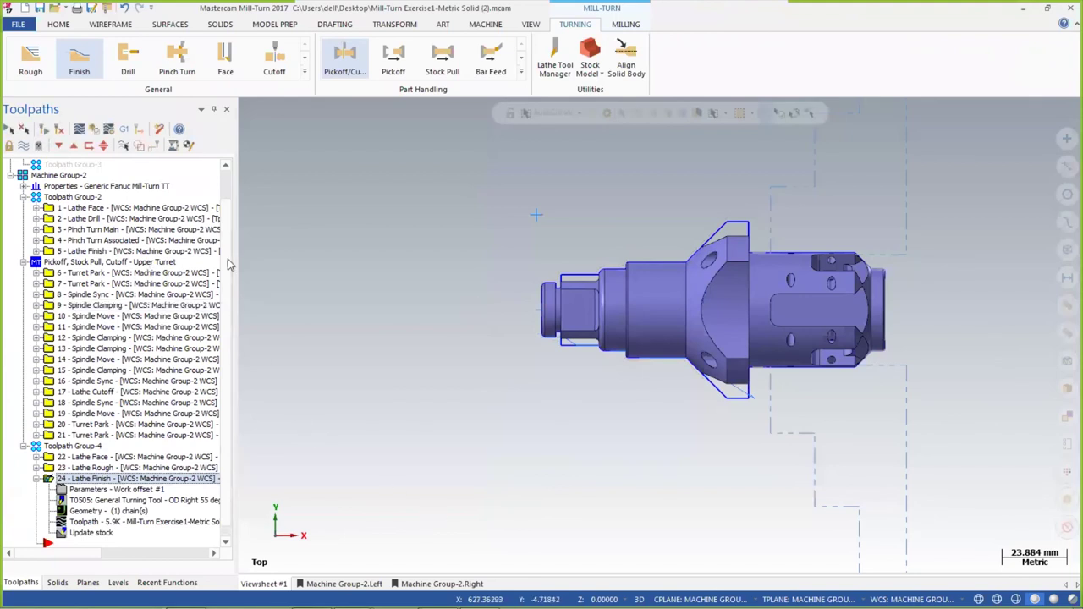
Select all Machine Group-2 operations and open the updated program in Code Expert's Sync Manager
scroll(225, 237, "down", 1)
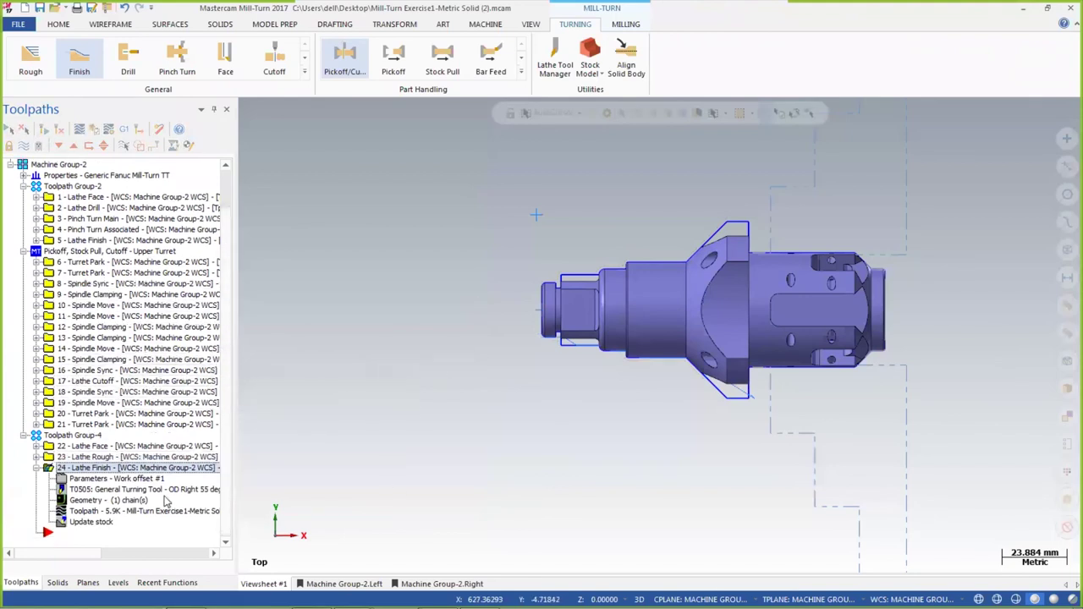
left_click(7, 129)
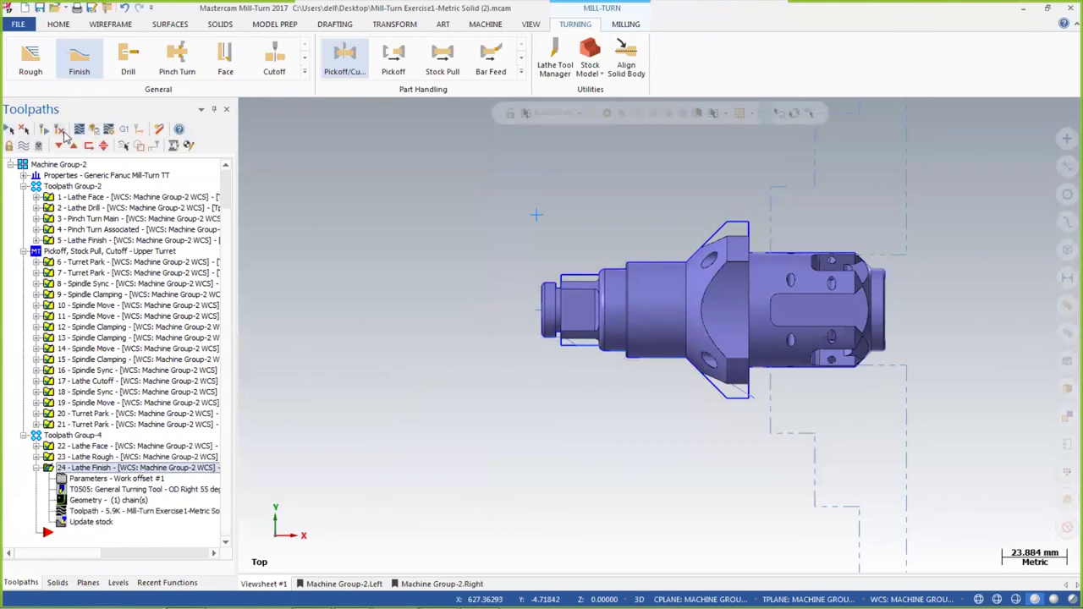
left_click(680, 342)
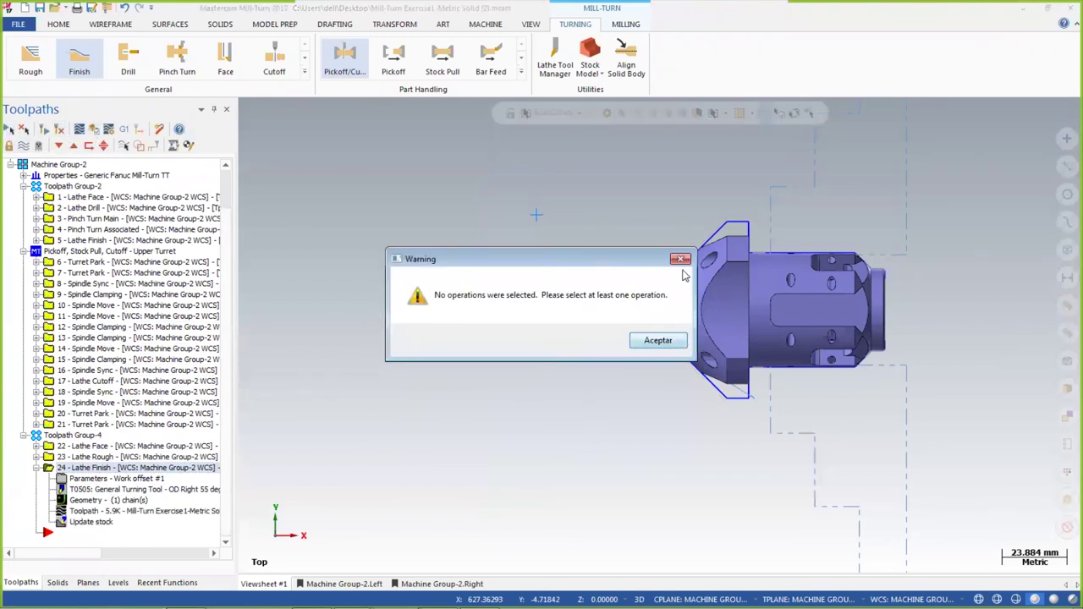
left_click(8, 128)
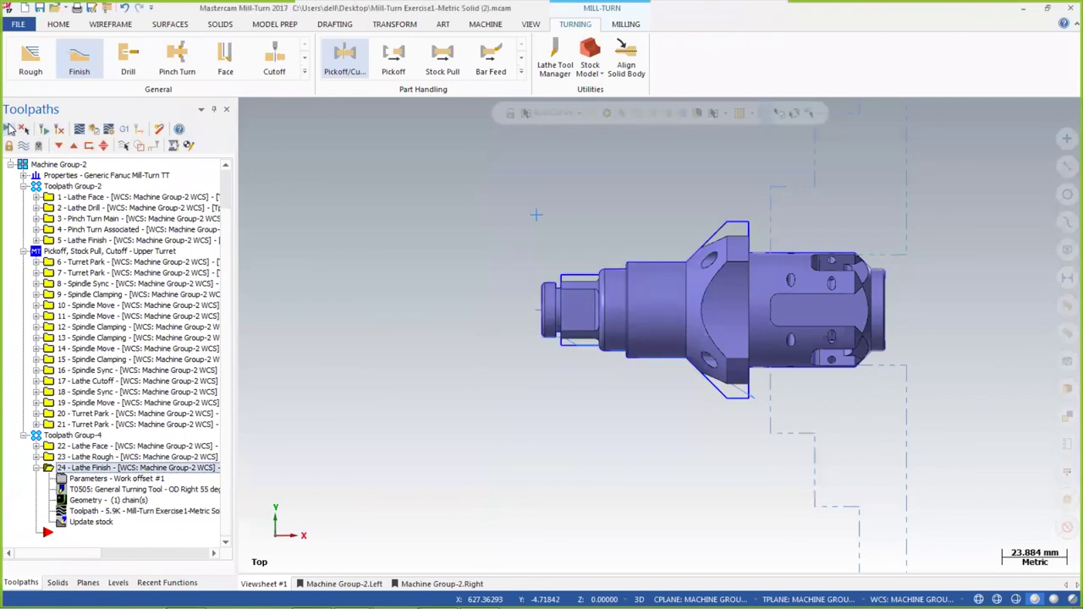
left_click(124, 132)
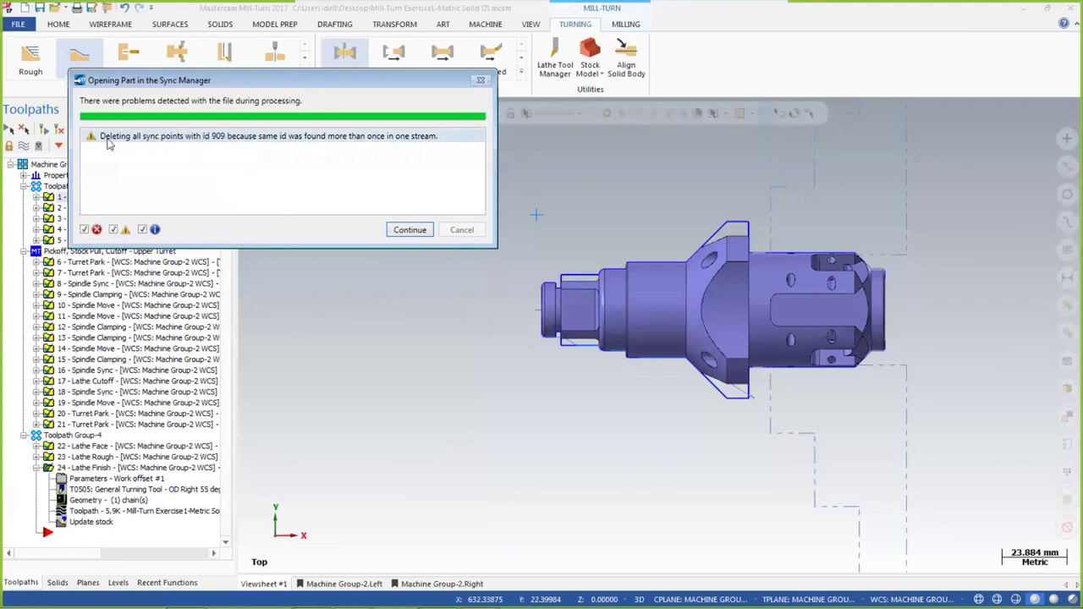
left_click(391, 230)
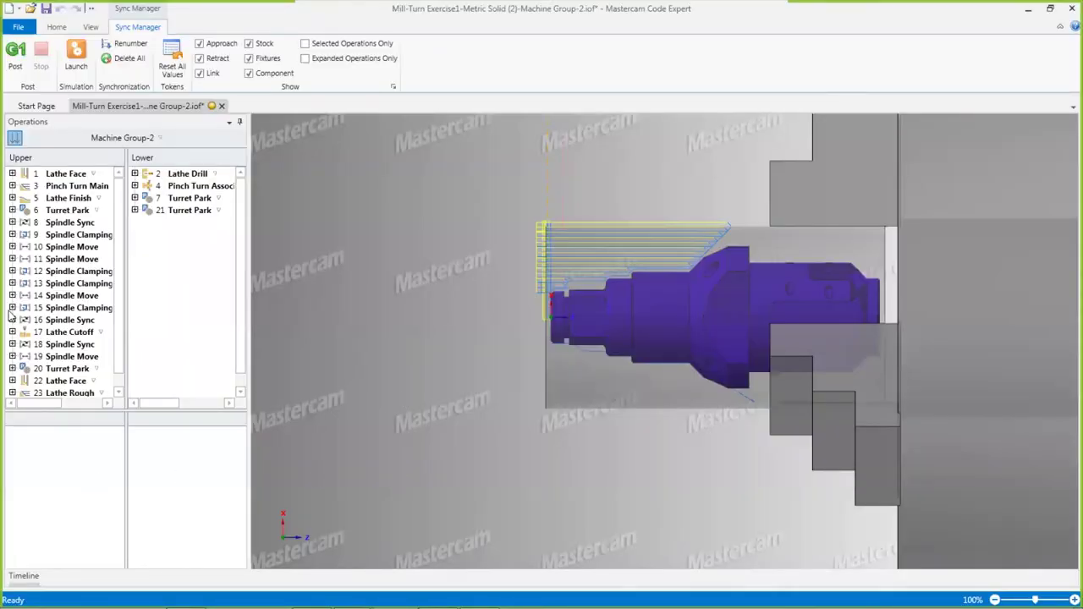
Examine how the operations are distributed between the upper and lower turret streams, including operation 24 Lathe Finish
scroll(242, 273, "down", 1)
scroll(123, 268, "up", 1)
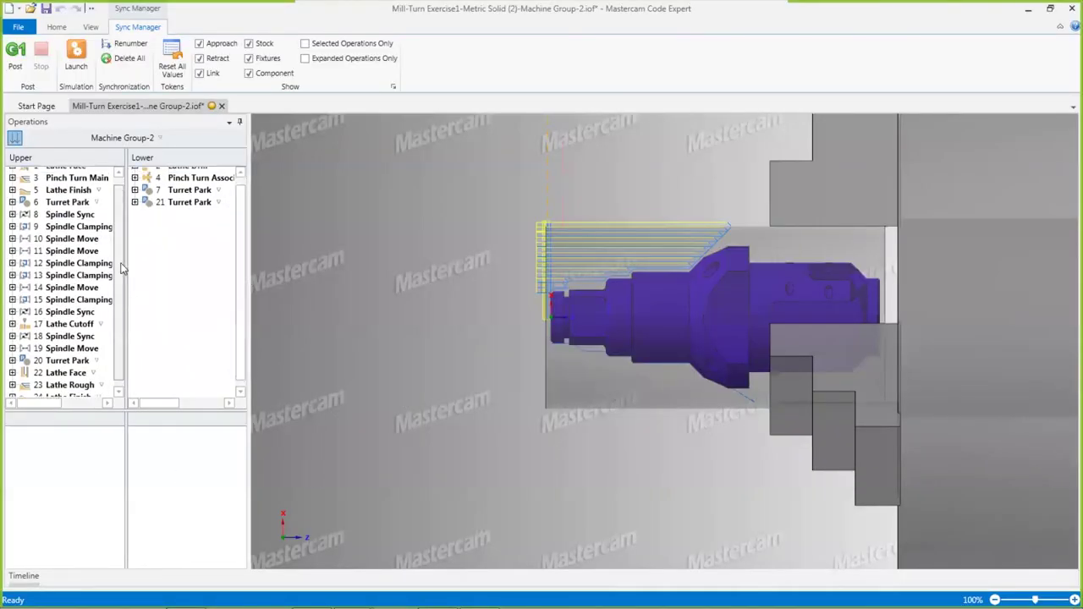
scroll(125, 292, "down", 1)
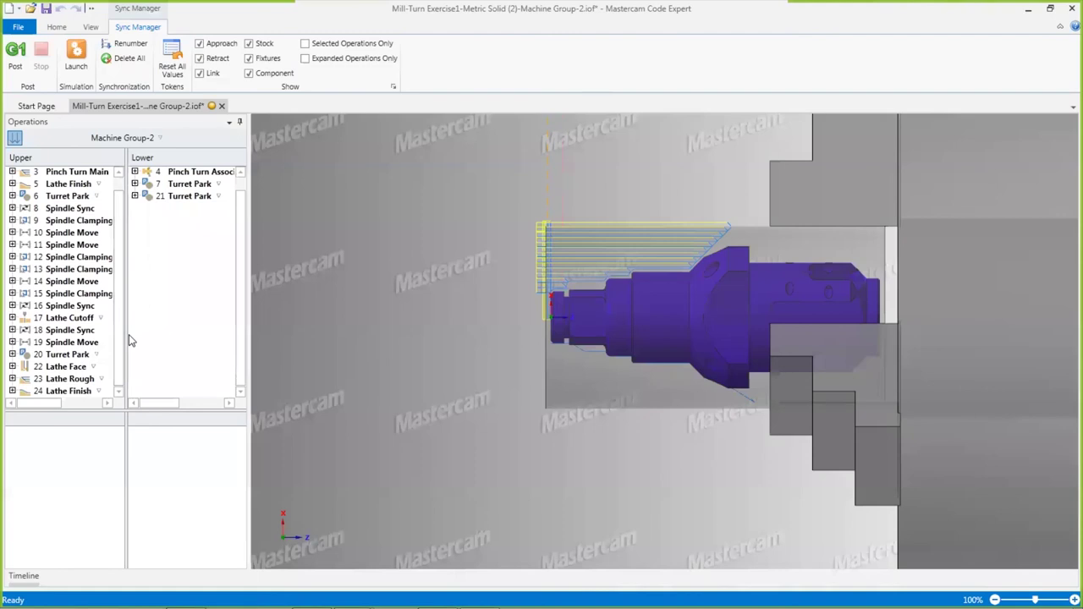
left_click_drag(239, 256, 241, 228)
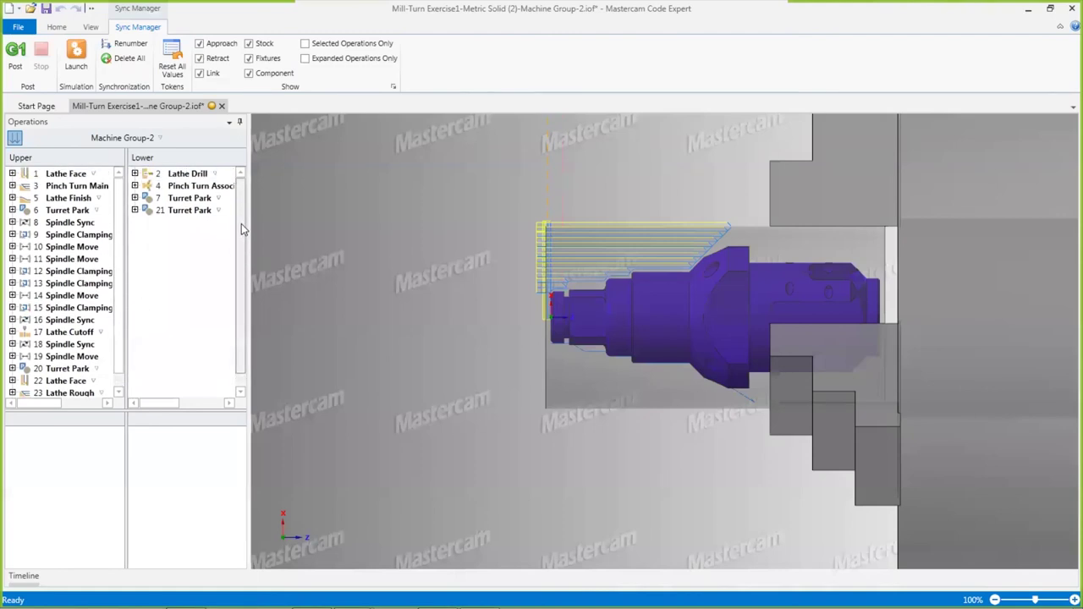
scroll(101, 292, "down", 1)
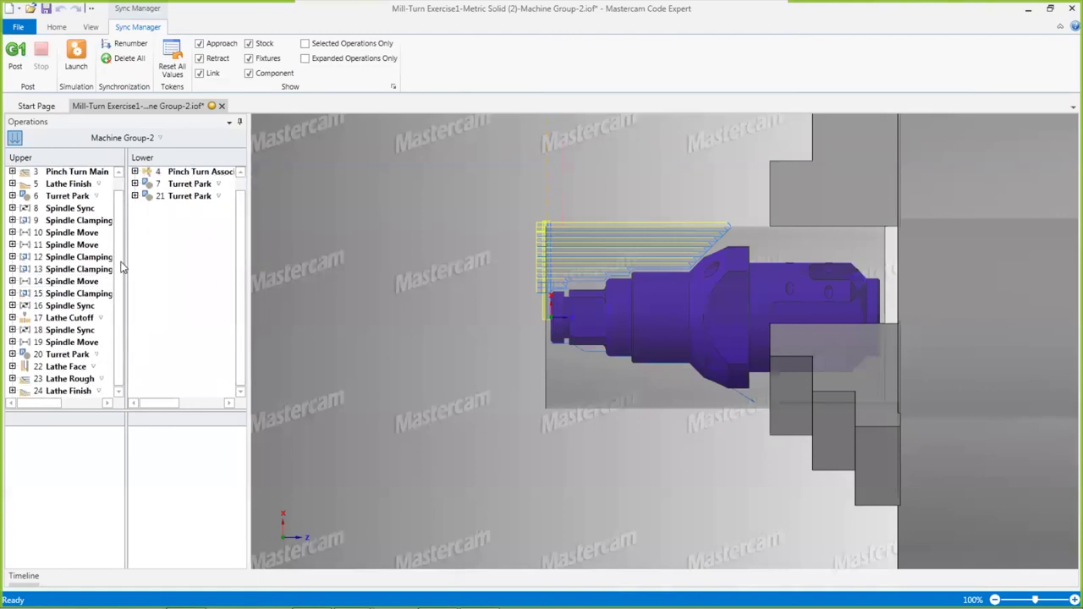
scroll(121, 235, "up", 1)
scroll(133, 290, "down", 1)
scroll(122, 224, "up", 1)
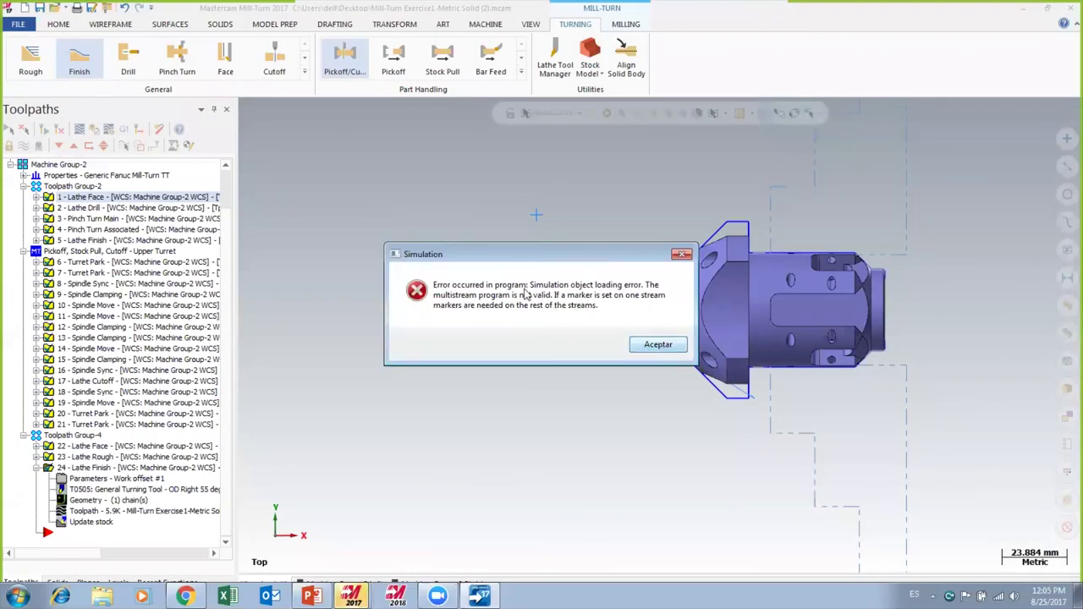
Dismiss the simulation errors, return to Code Expert and save the Machine Group-2 program
left_click(655, 345)
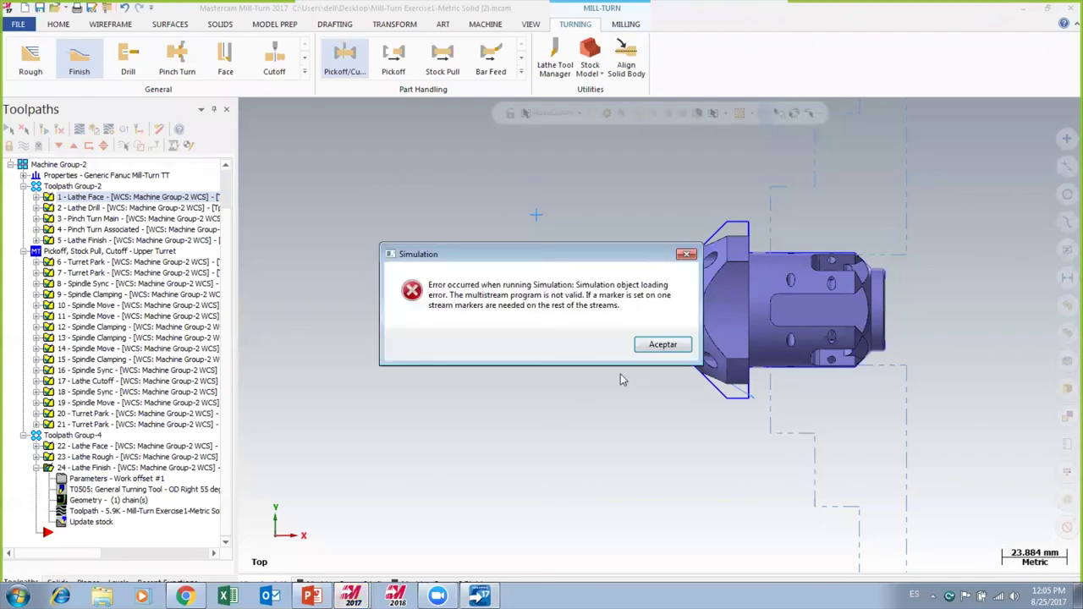
left_click(655, 345)
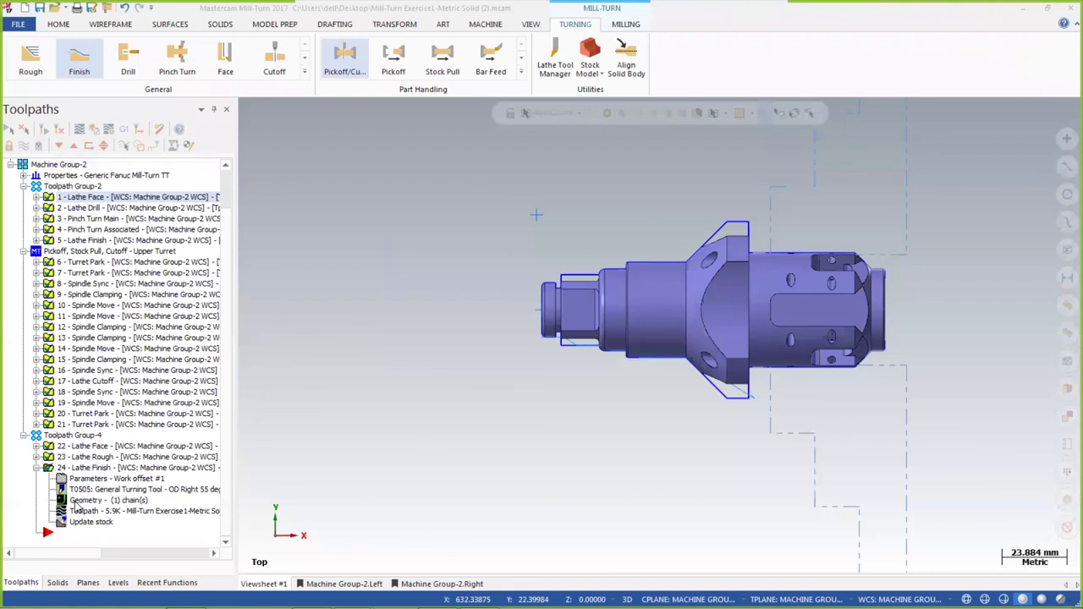
mouse_move(353, 597)
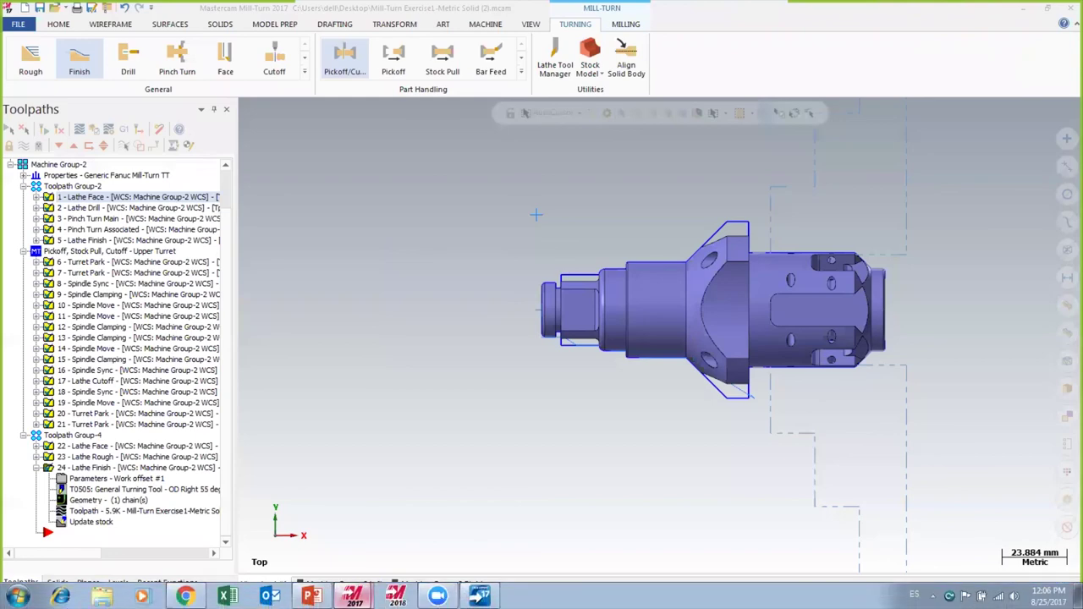
left_click(356, 541)
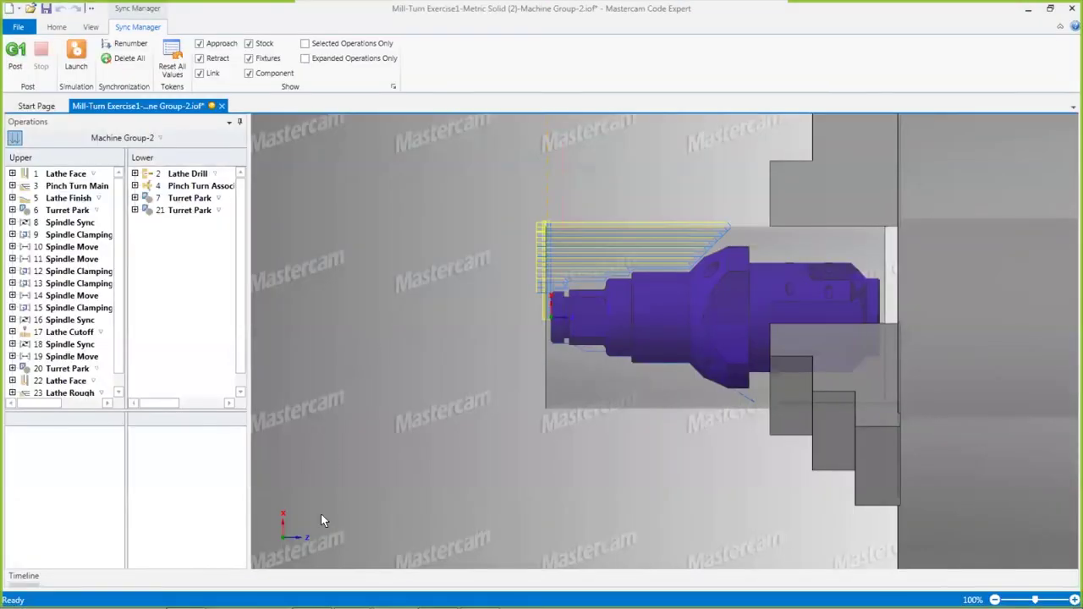
mouse_move(352, 598)
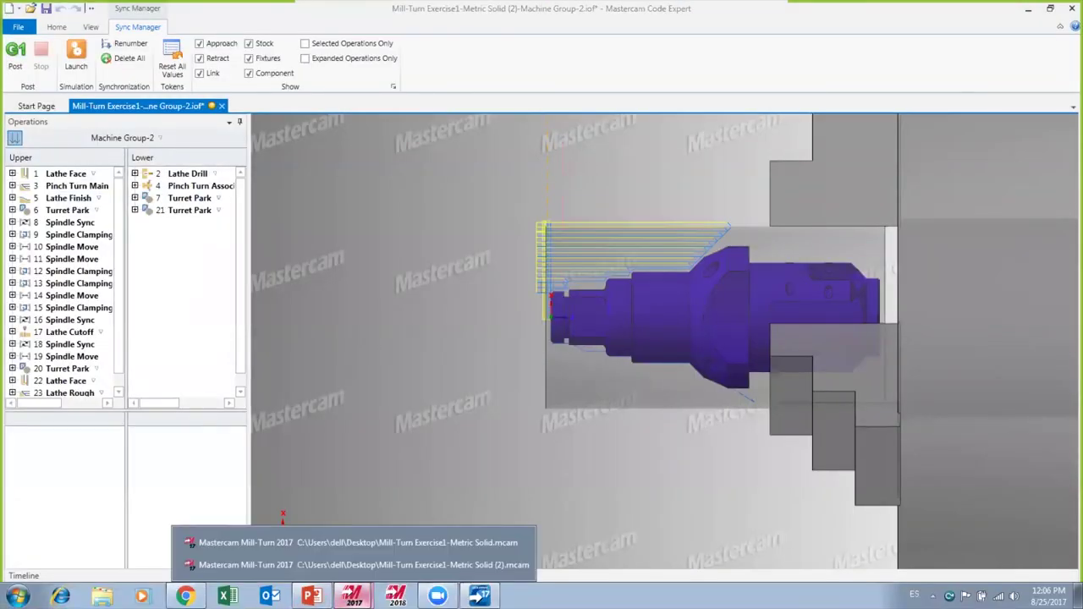
left_click(355, 565)
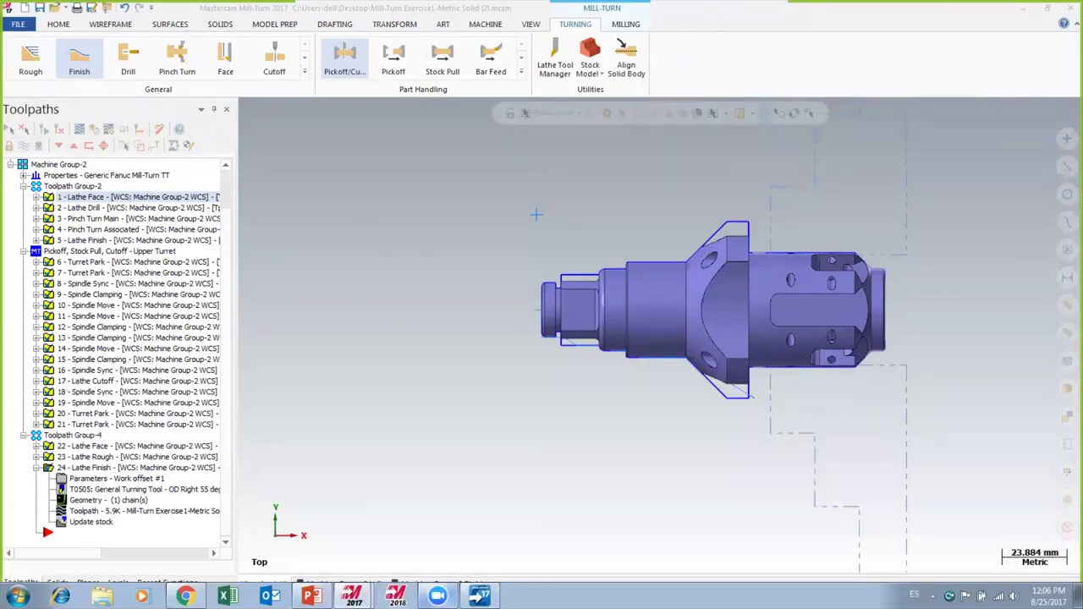
left_click(480, 597)
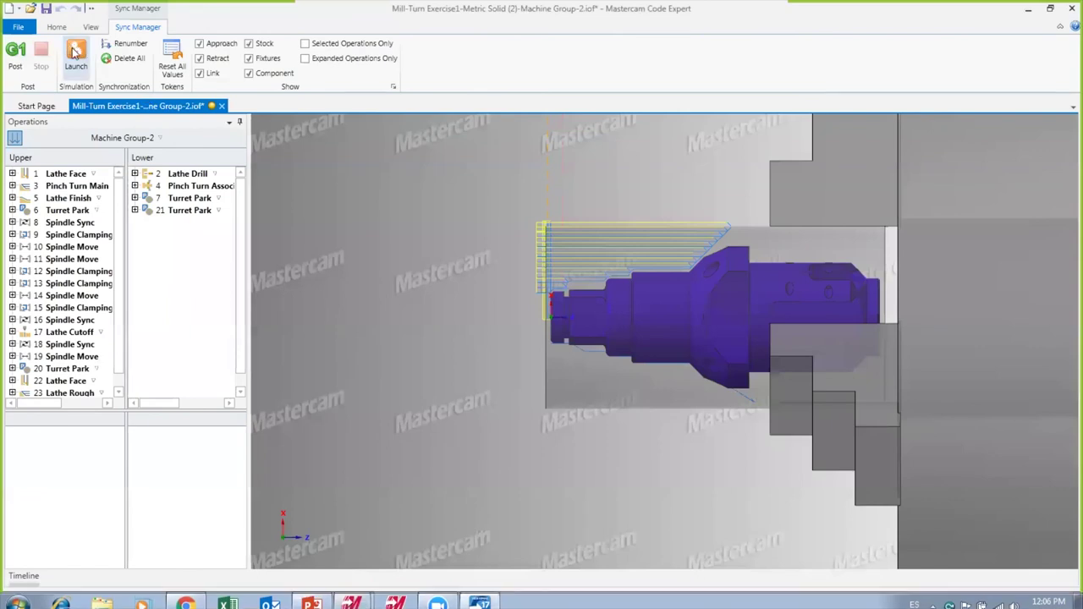
left_click(46, 8)
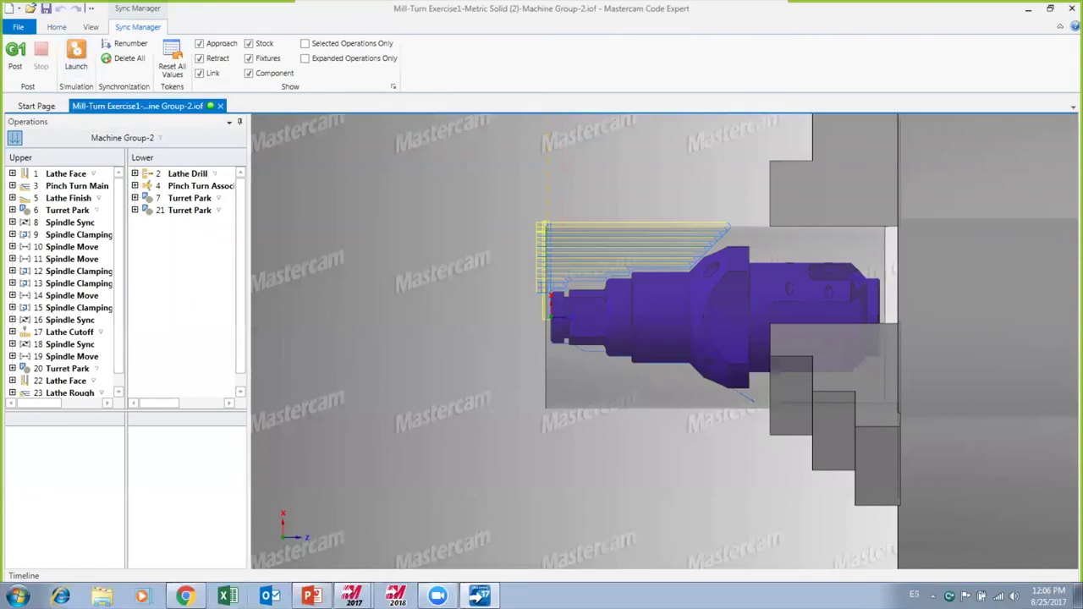
Switch to Mastercam's Mill-Turn Exercise1-Metric Solid (2).mcam and add the part's upper outer profile as a chain in operation 24 Lathe Finish's geometry
mouse_move(353, 597)
left_click(283, 499)
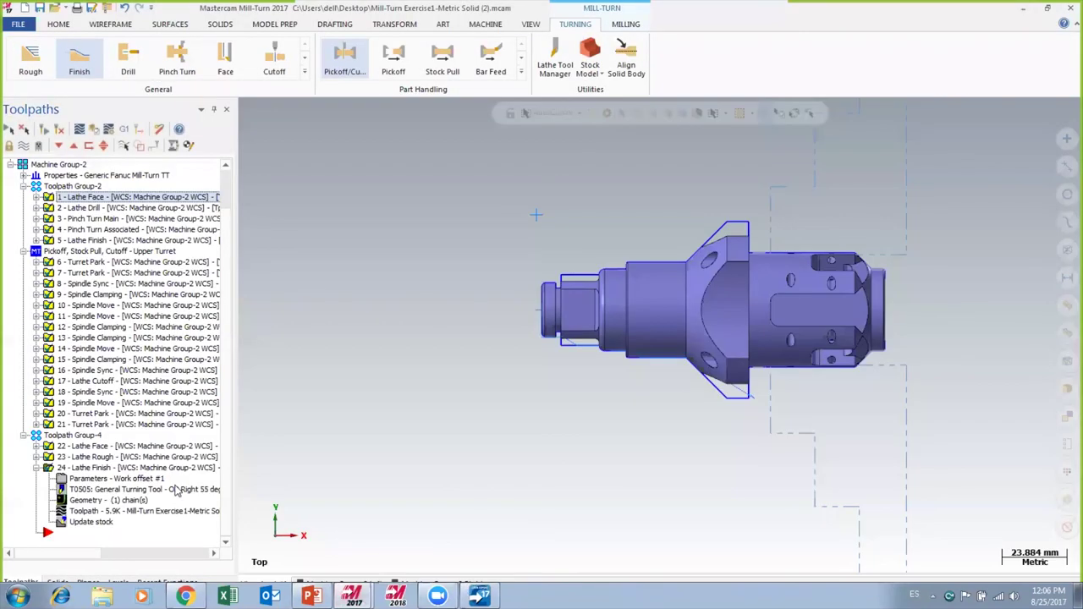
left_click(99, 500)
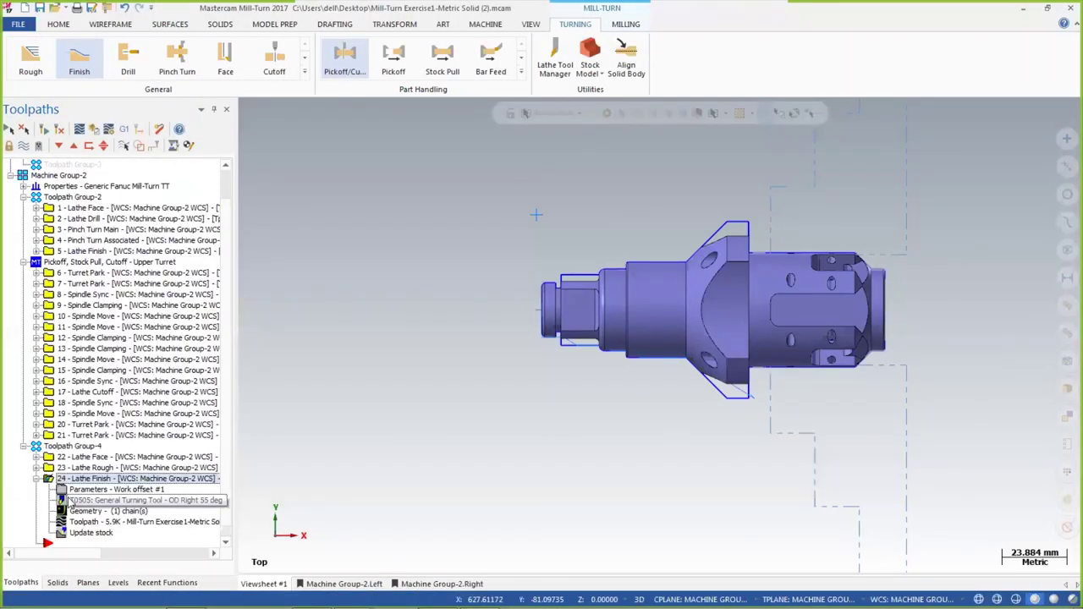
right_click(201, 213)
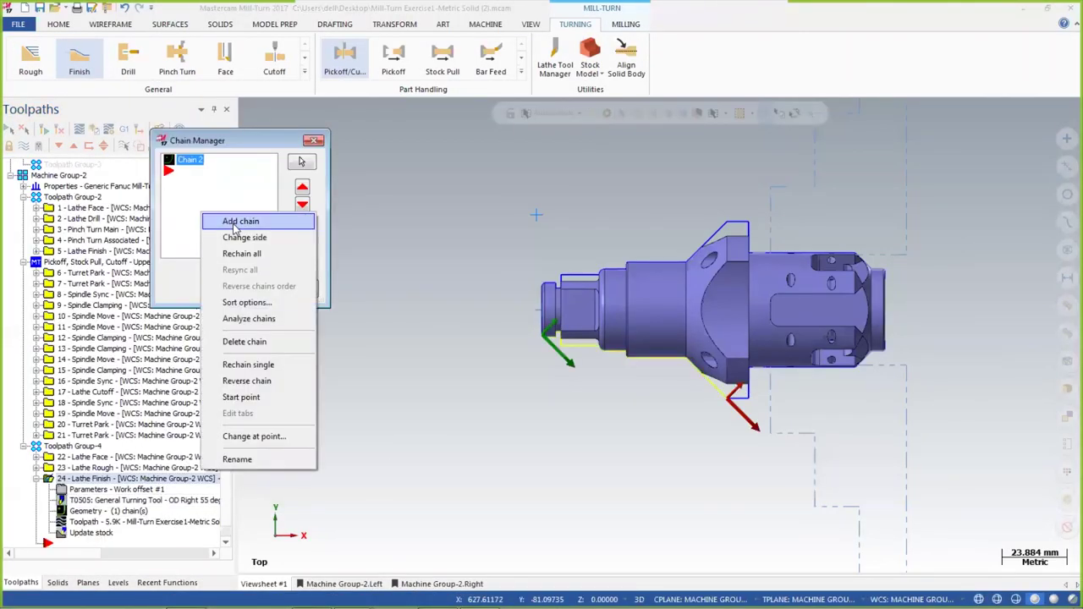
left_click(236, 223)
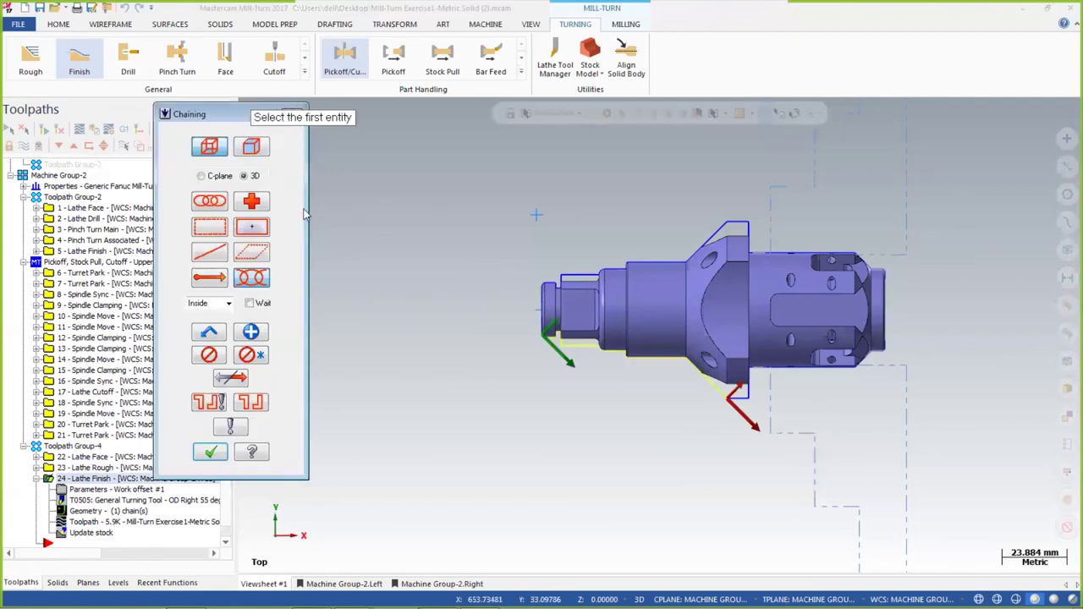
scroll(520, 295, "up", 5)
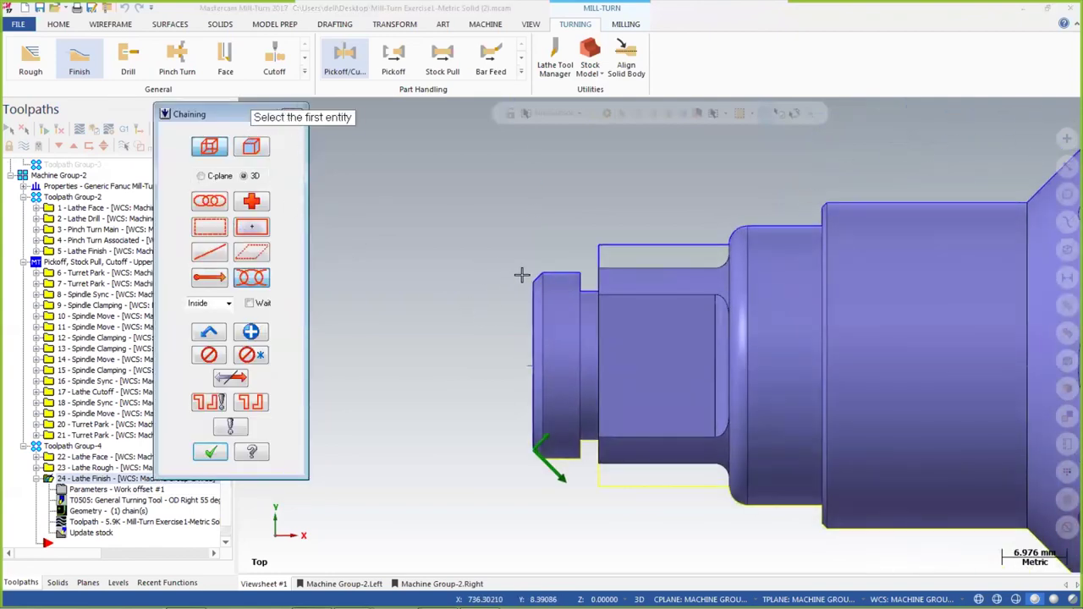
scroll(520, 279, "down", 4)
left_click(528, 281)
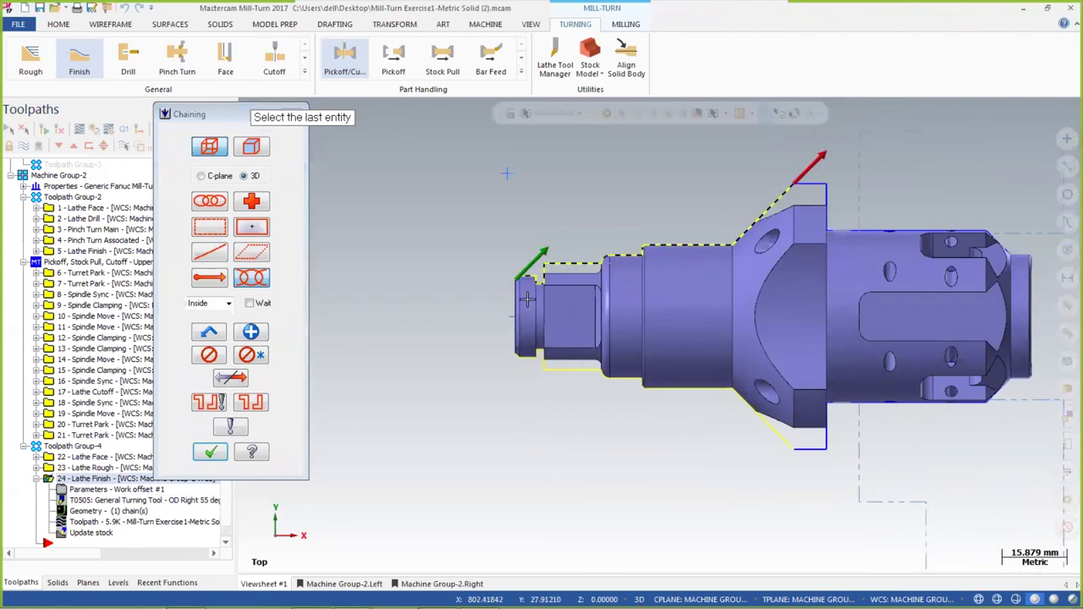
left_click(211, 454)
Delete the old lower-profile Chain 2 from operation 24 Lathe Finish's geometry and regenerate its toolpath
left_click(189, 163)
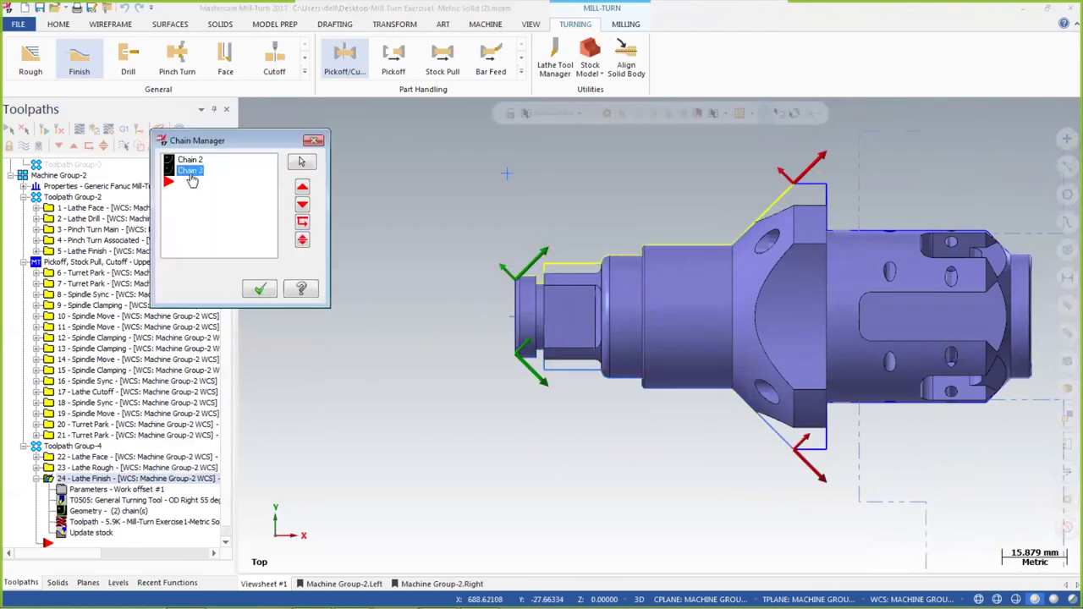
key("Delete")
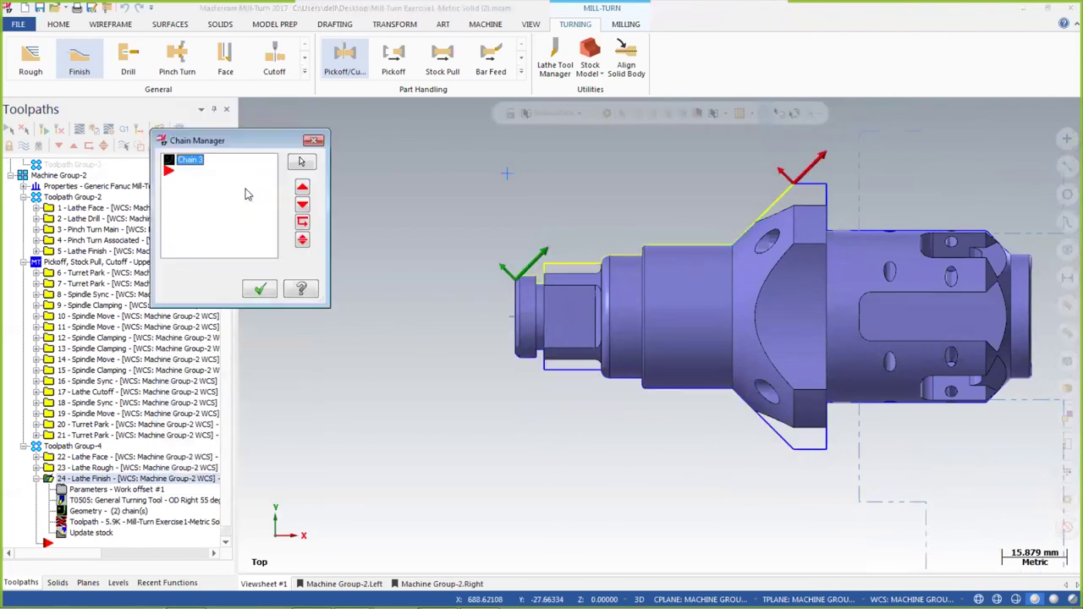
left_click(260, 289)
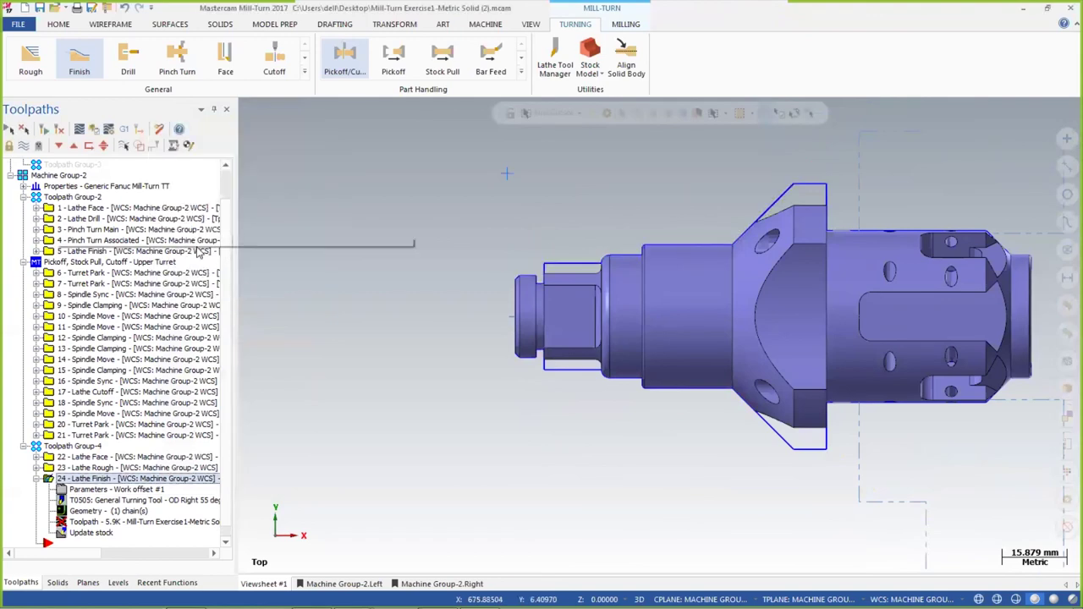
left_click(44, 129)
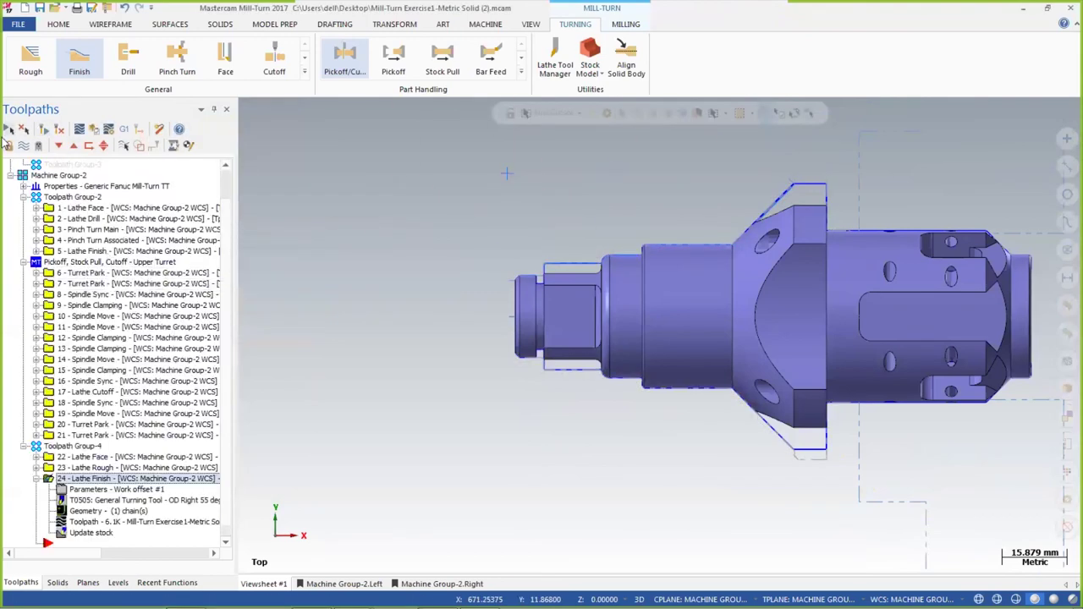
Send the updated Machine Group-2 operations to Code Expert, launch the simulation and switch to Machine Simulation
left_click(124, 129)
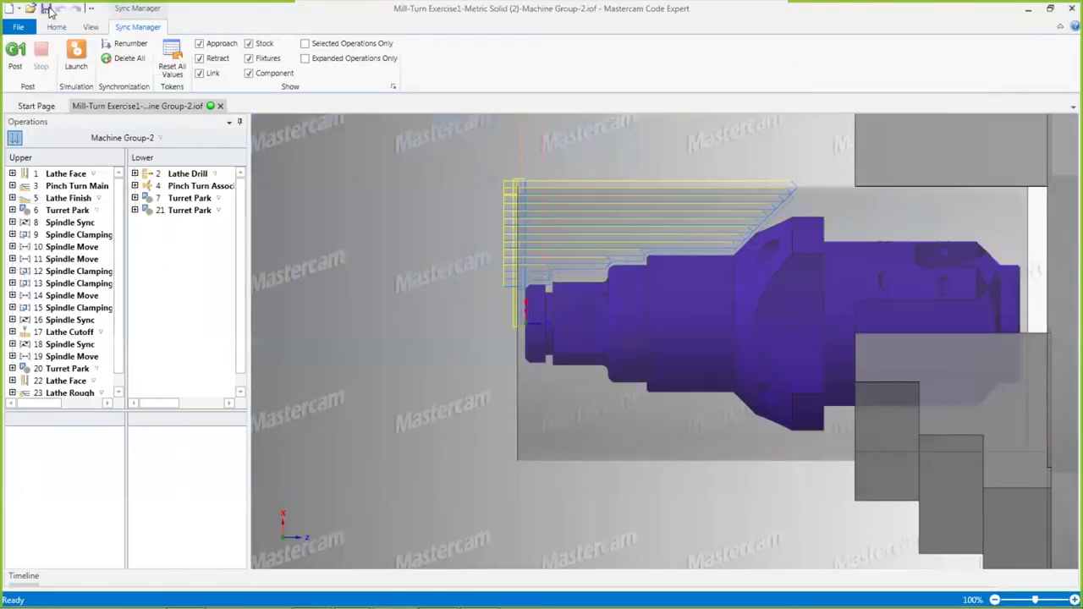
left_click(77, 53)
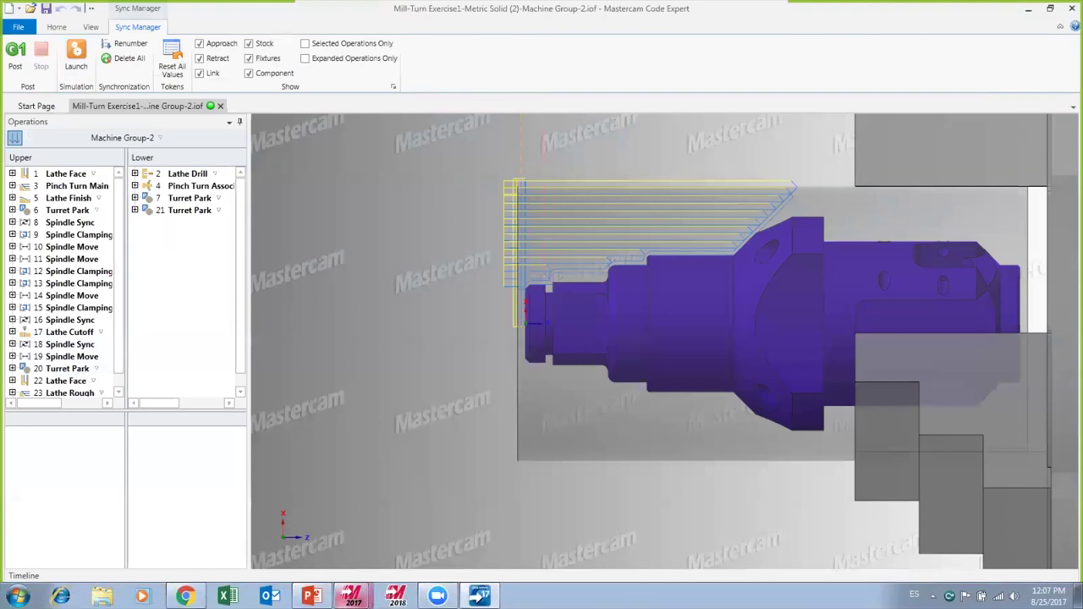
mouse_move(353, 596)
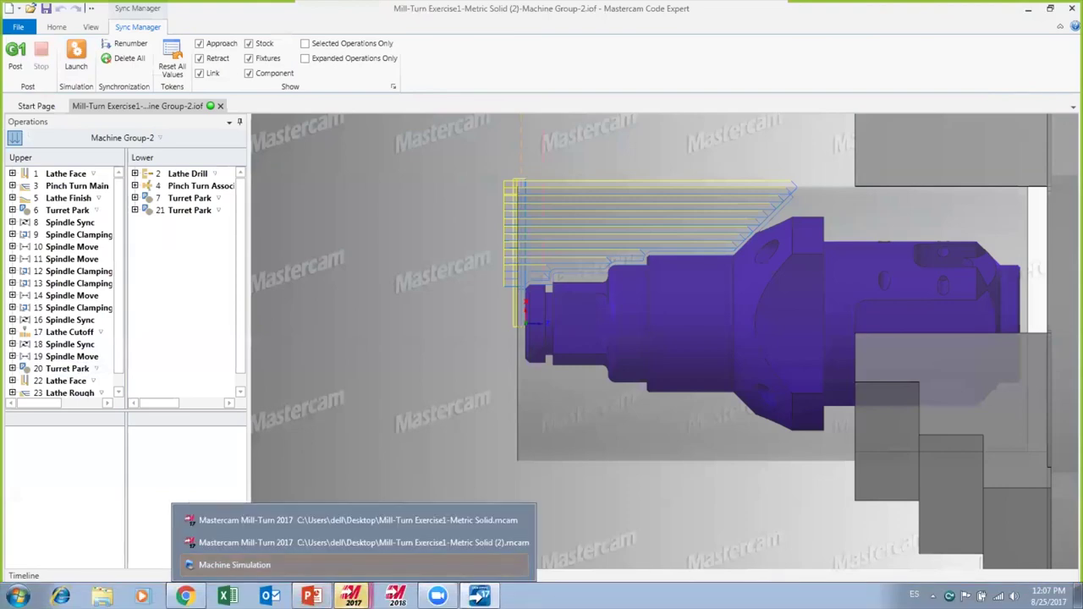
left_click(254, 564)
Frame both turrets and spindles from the front of the machine and run the complete mill-turn simulation
scroll(439, 374, "down", 2)
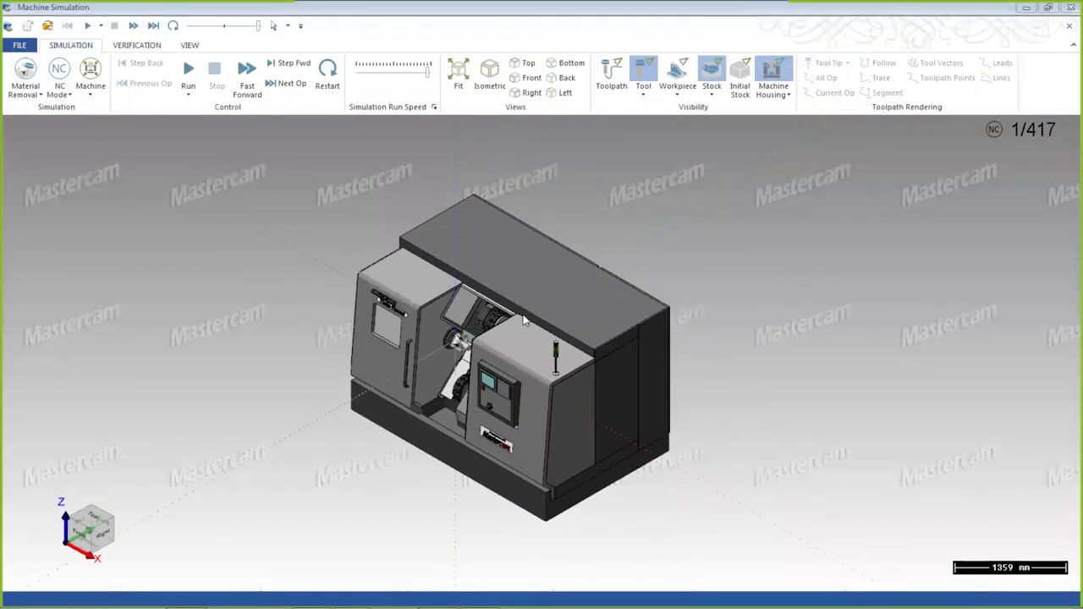
key("alt+2")
scroll(430, 450, "up", 4)
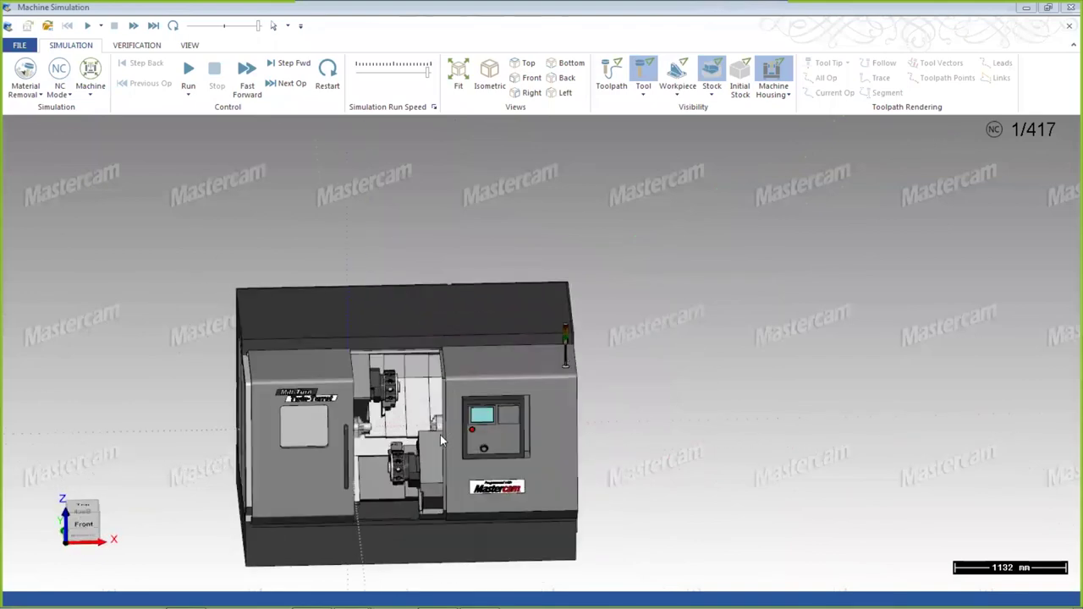
scroll(313, 449, "down", 2)
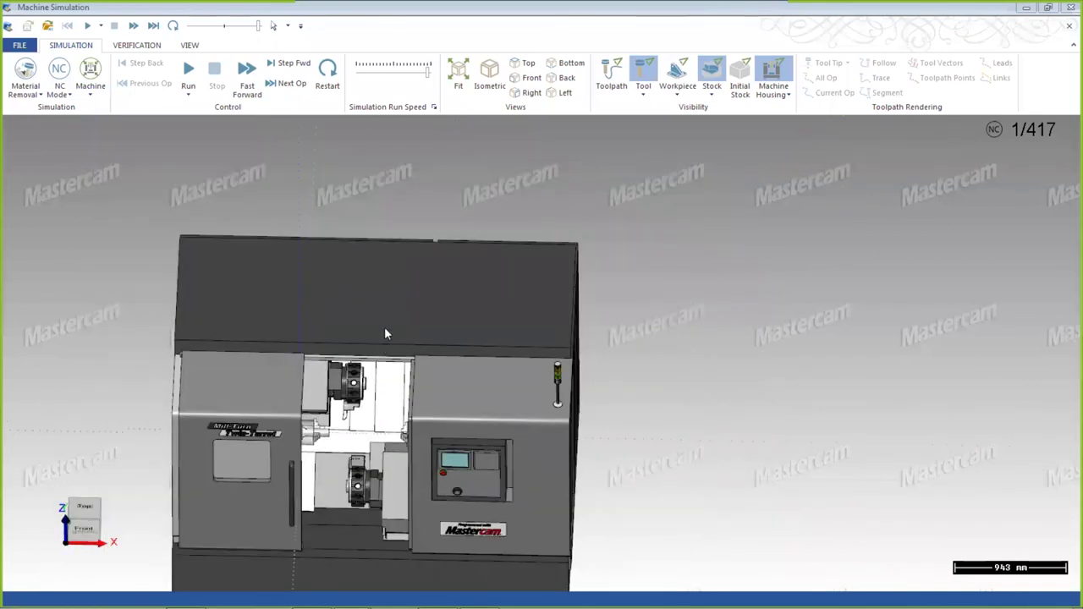
scroll(378, 373, "down", 1)
scroll(322, 474, "up", 6)
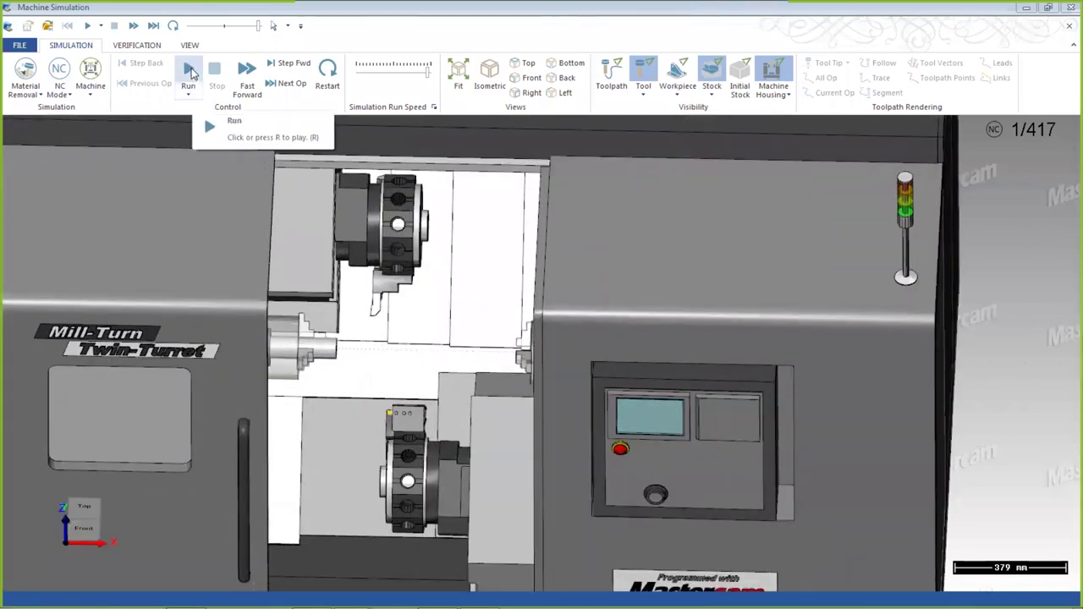
left_click(188, 71)
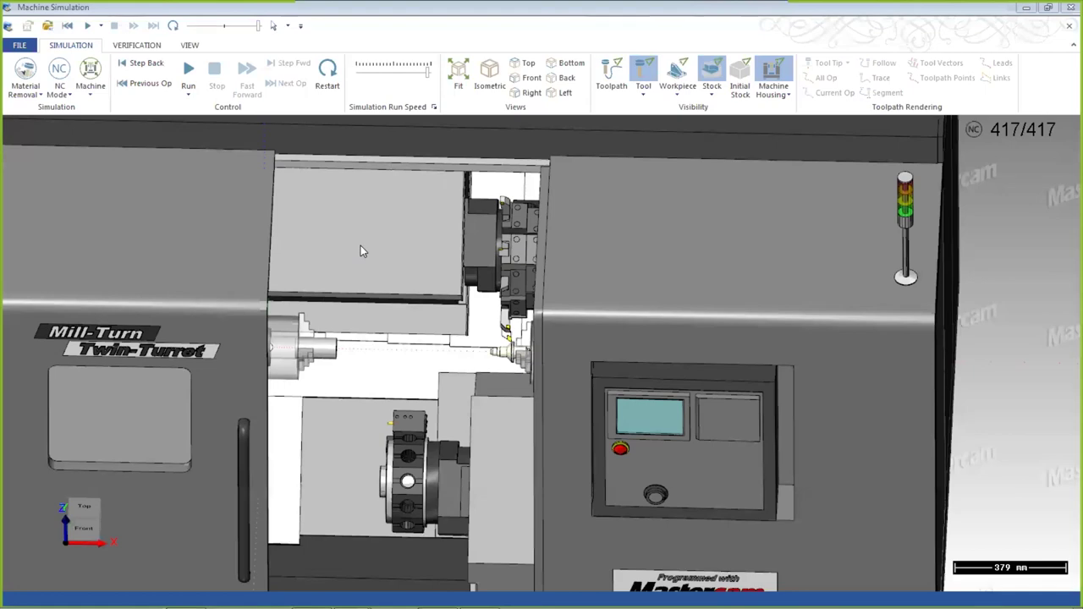
Hide the machine housing and examine the finished part, both spindles and the turret positions at the end of the program
scroll(534, 356, "up", 5)
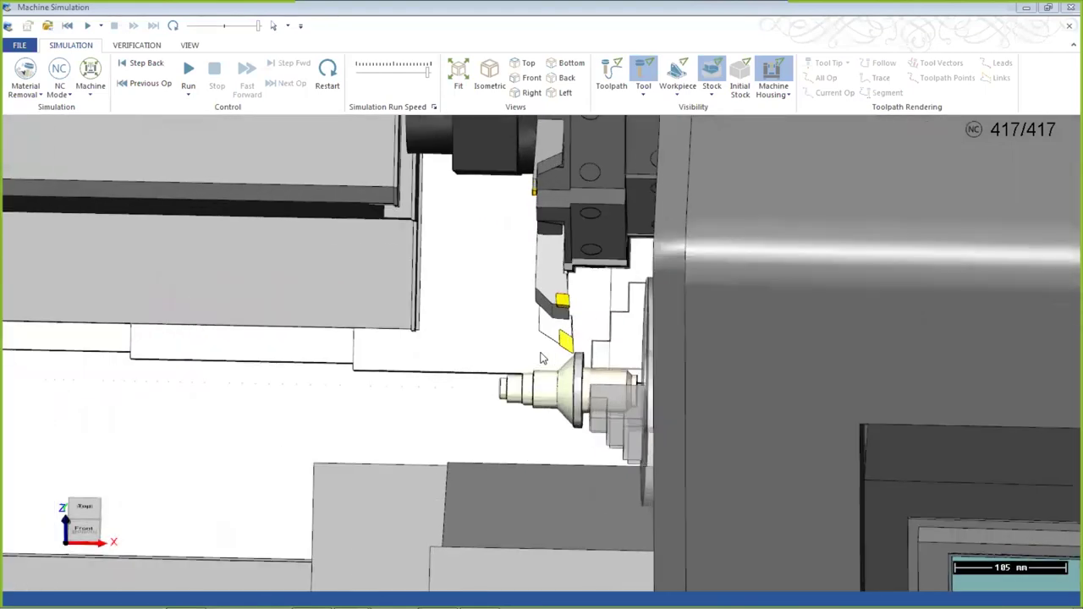
scroll(542, 359, "down", 1)
scroll(543, 358, "down", 2)
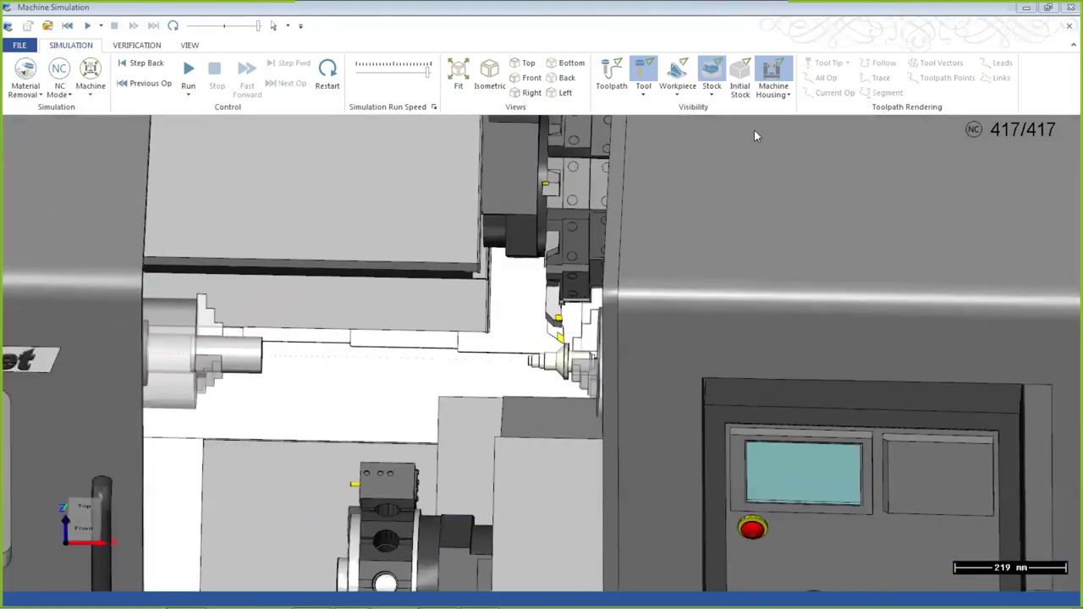
left_click(775, 70)
scroll(537, 288, "down", 4)
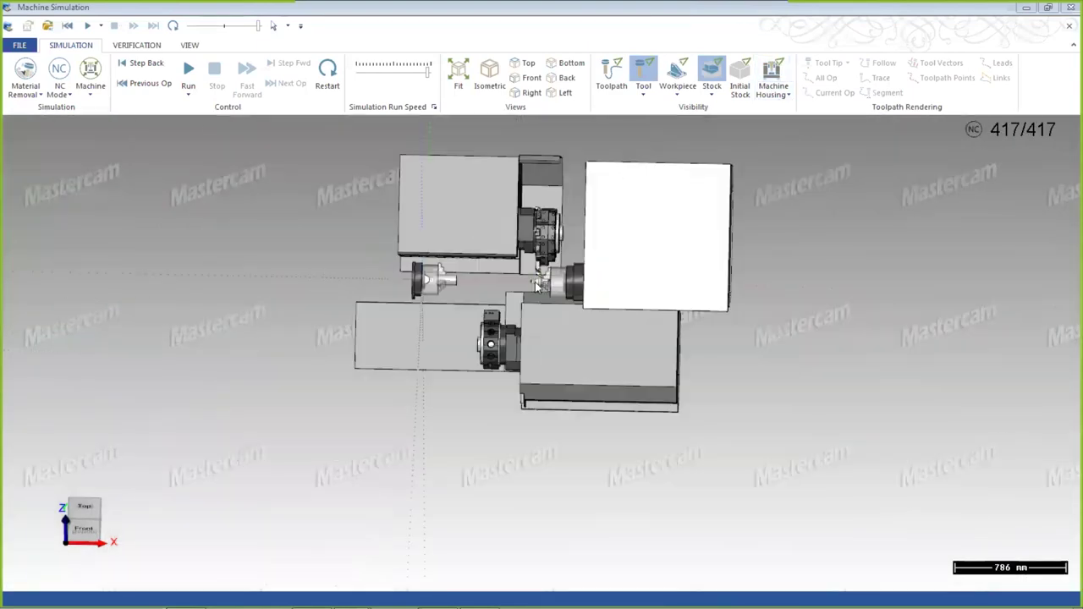
middle_click_drag(537, 286, 651, 259)
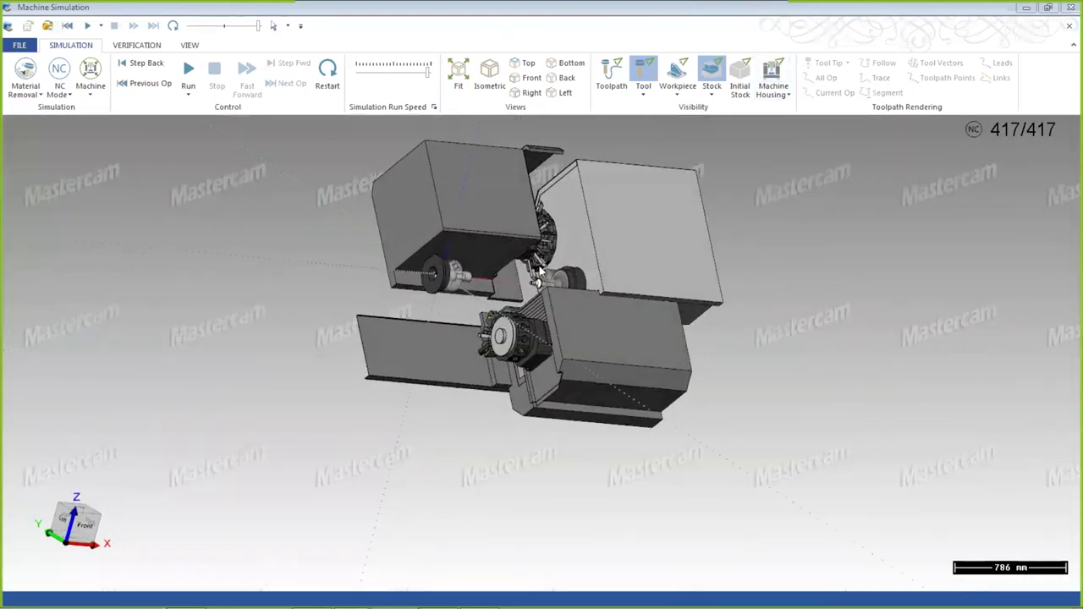
scroll(510, 279, "up", 4)
scroll(511, 280, "up", 2)
middle_click_drag(511, 279, 339, 358)
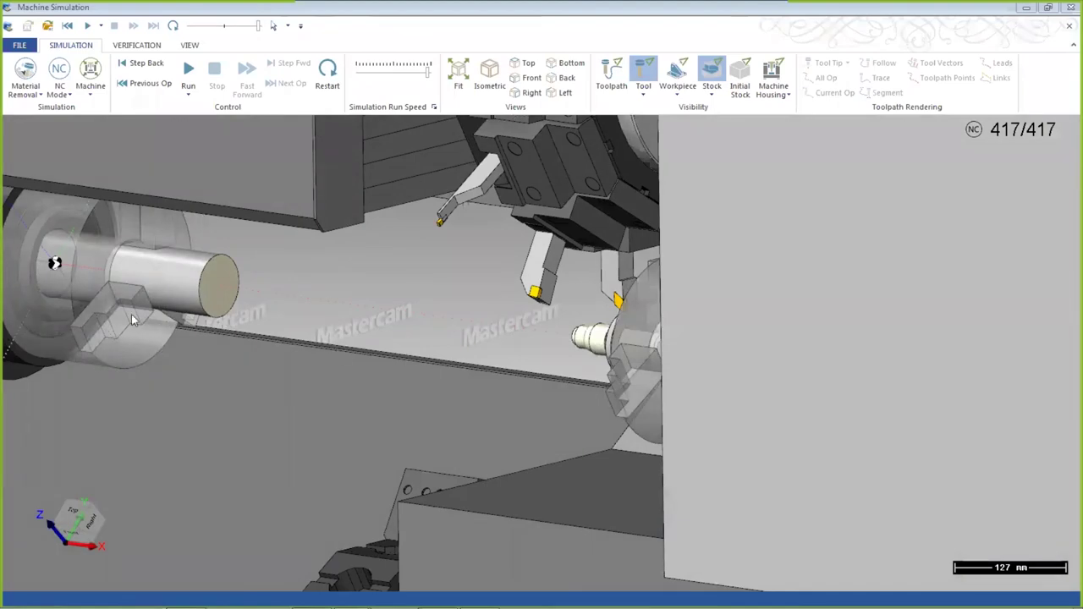
scroll(386, 341, "down", 5)
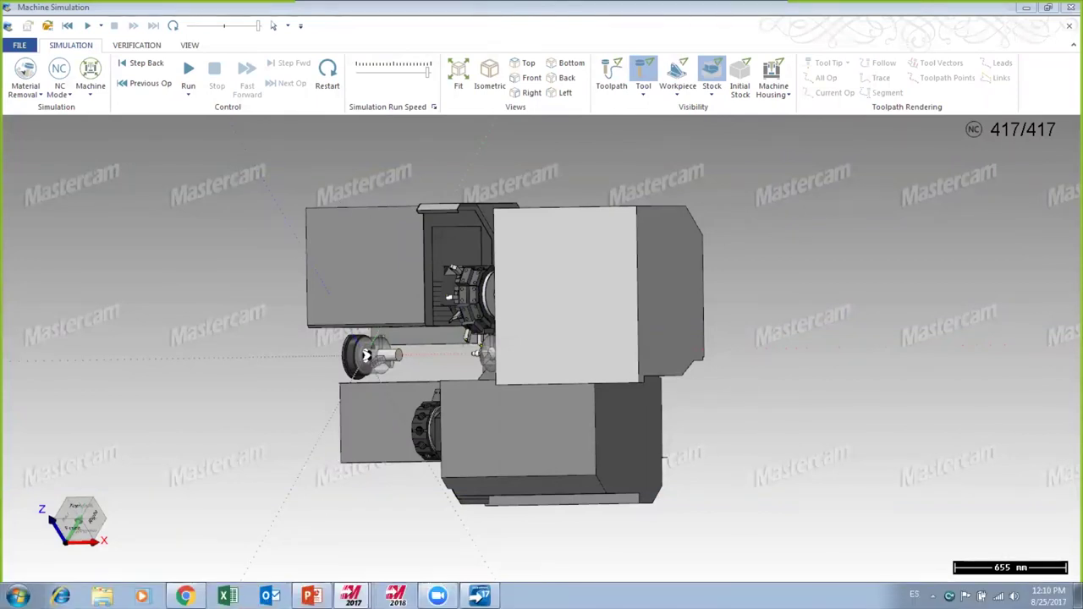
Return to Code Expert and post the NC code for the upper and lower turret streams
left_click(480, 595)
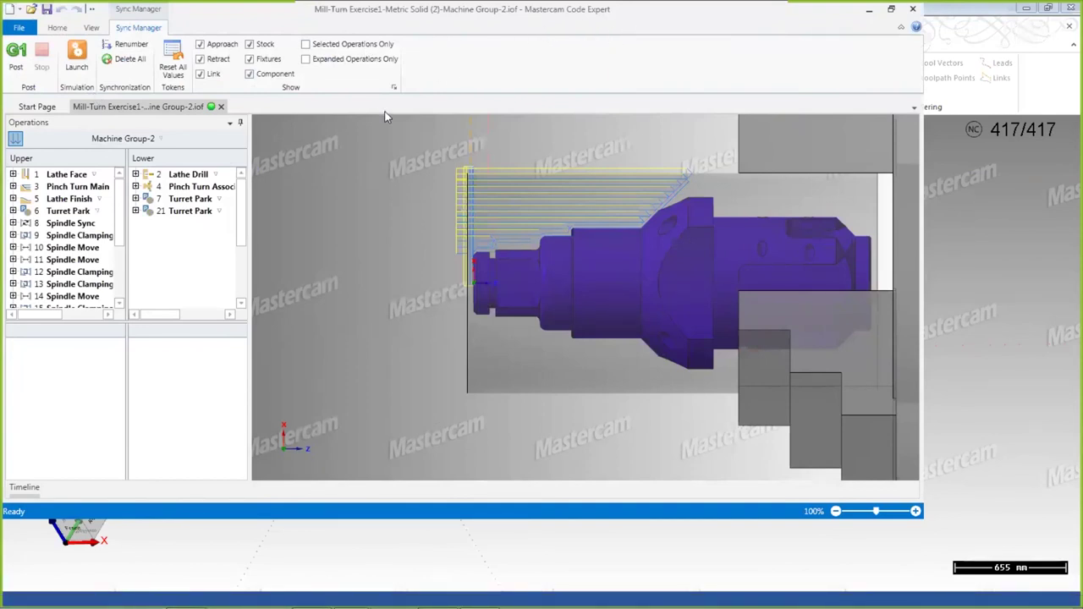
left_click(17, 54)
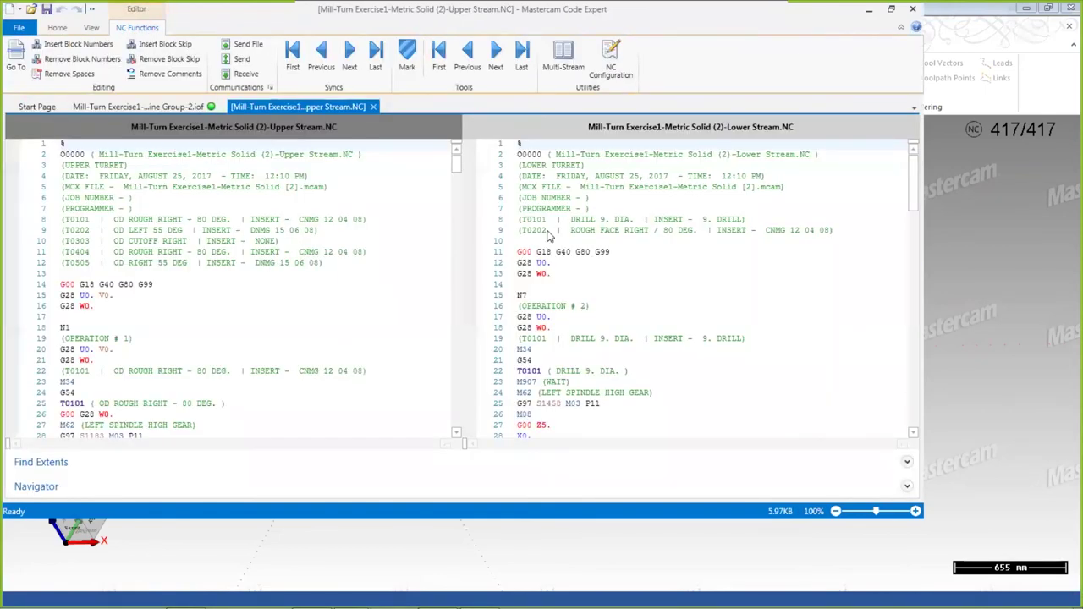
left_click(892, 12)
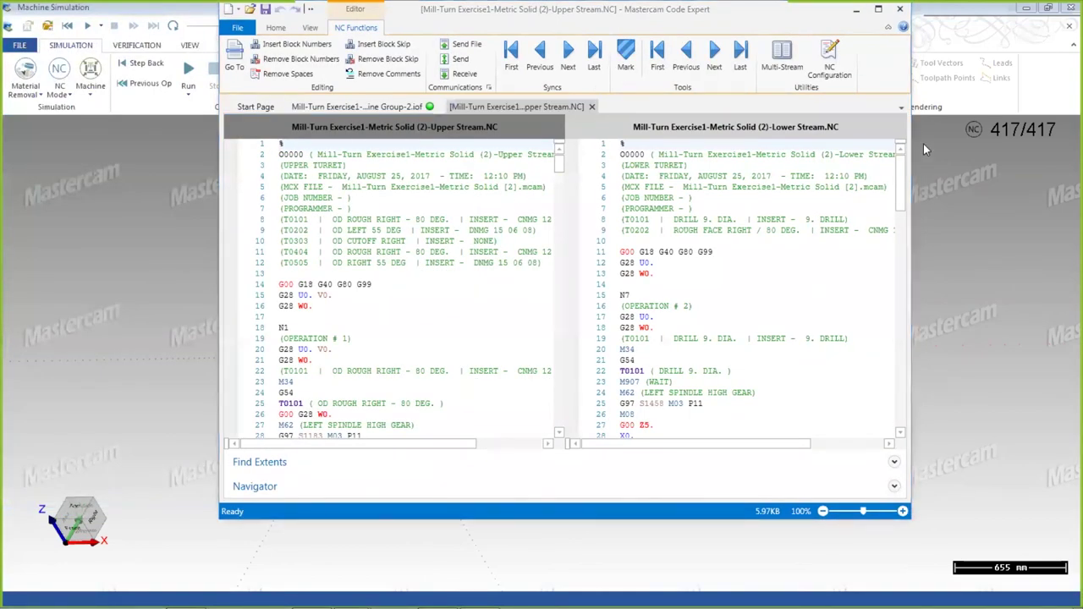
Maximize the Code Expert window and review the upper turret NC code from the program header through operation 22
left_click(878, 9)
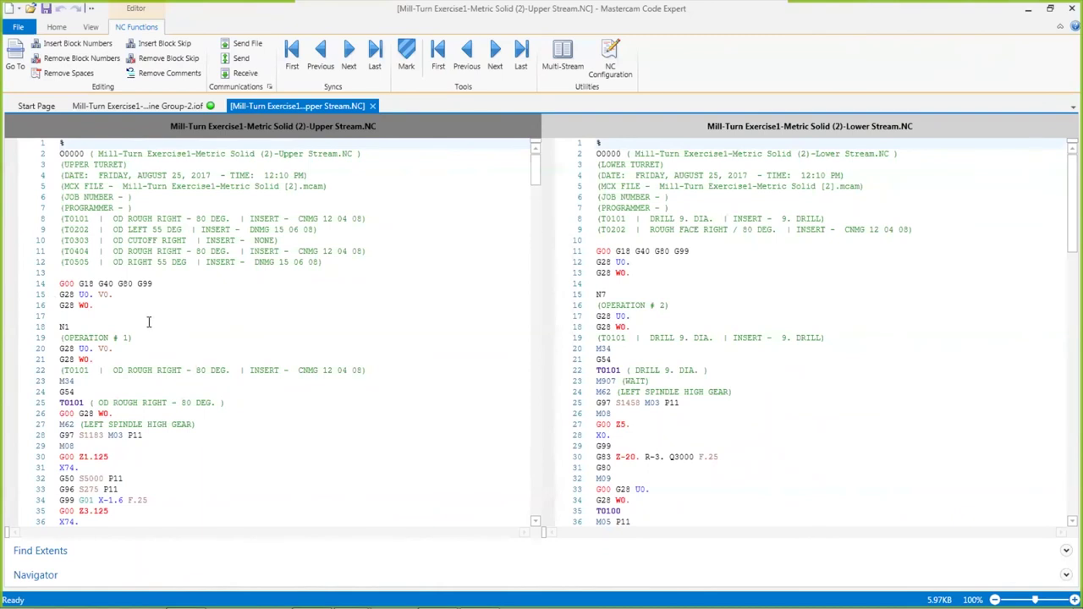
scroll(148, 322, "down", 14)
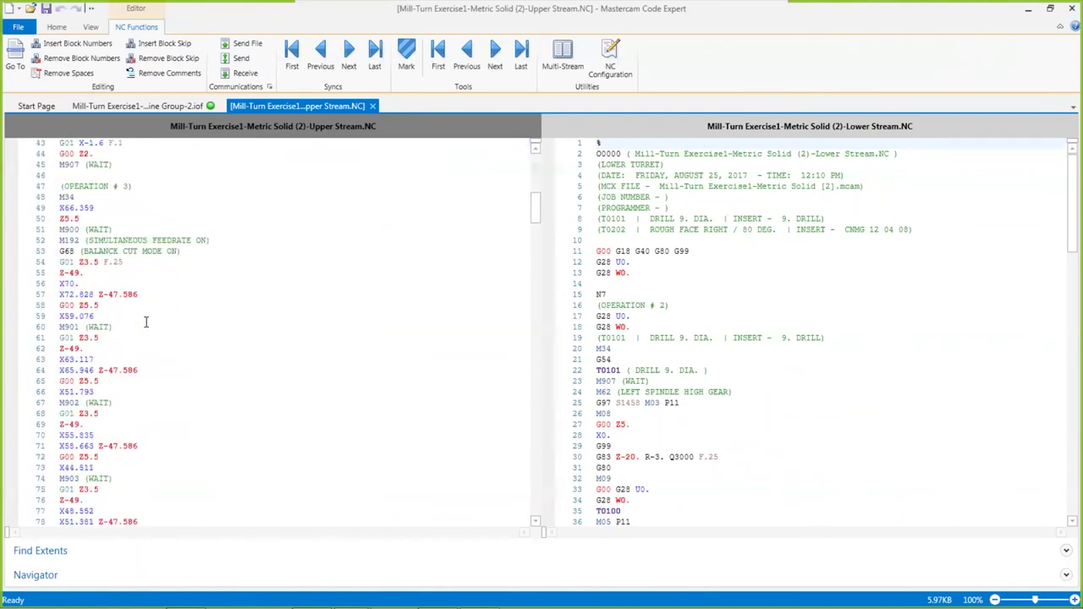
scroll(148, 320, "down", 19)
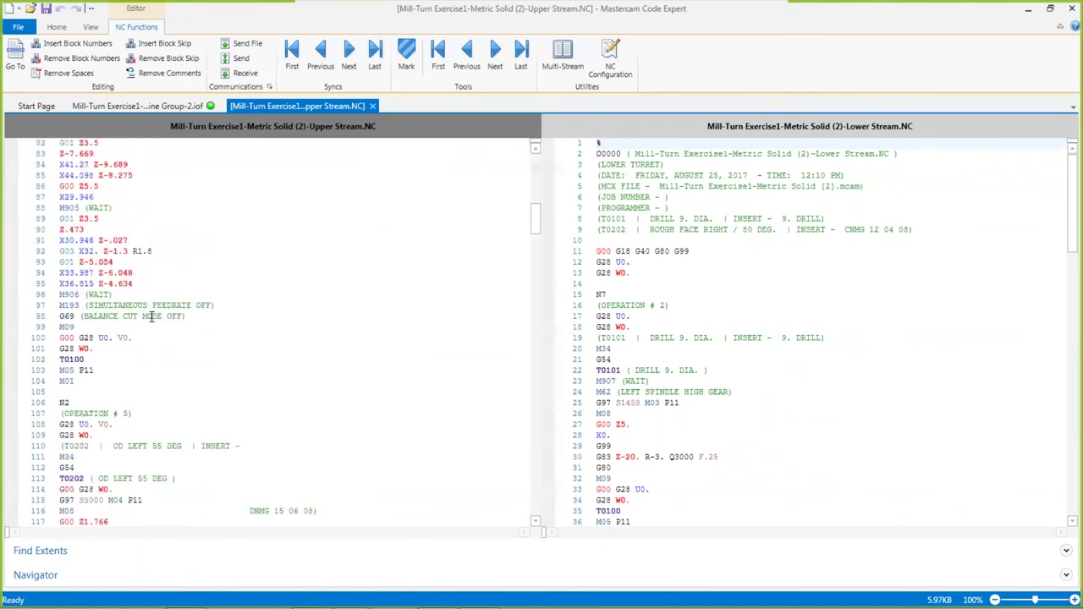
scroll(152, 316, "down", 10)
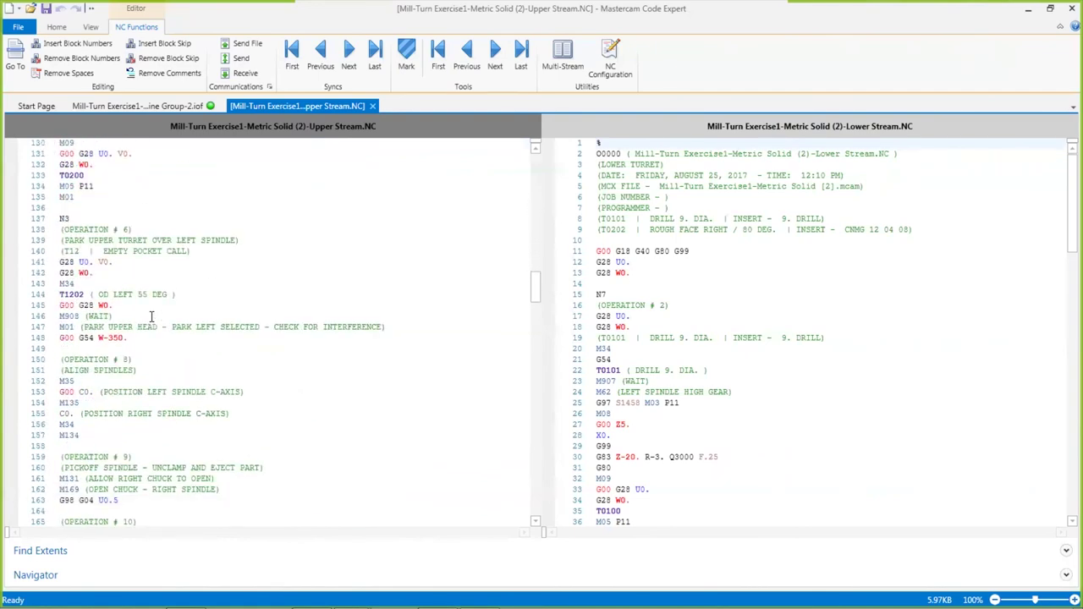
scroll(152, 317, "down", 6)
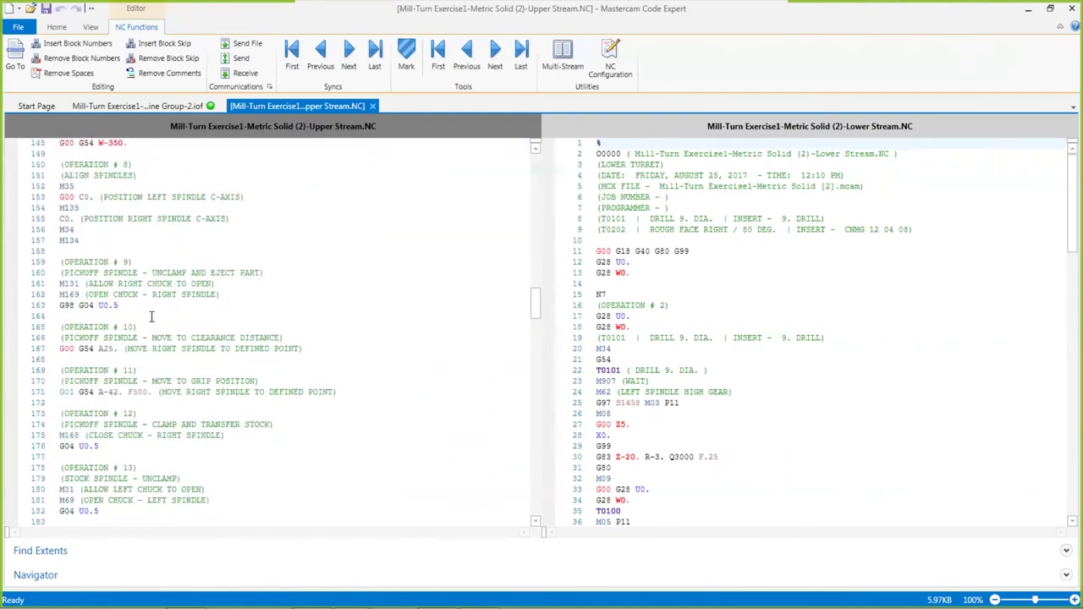
scroll(152, 317, "down", 20)
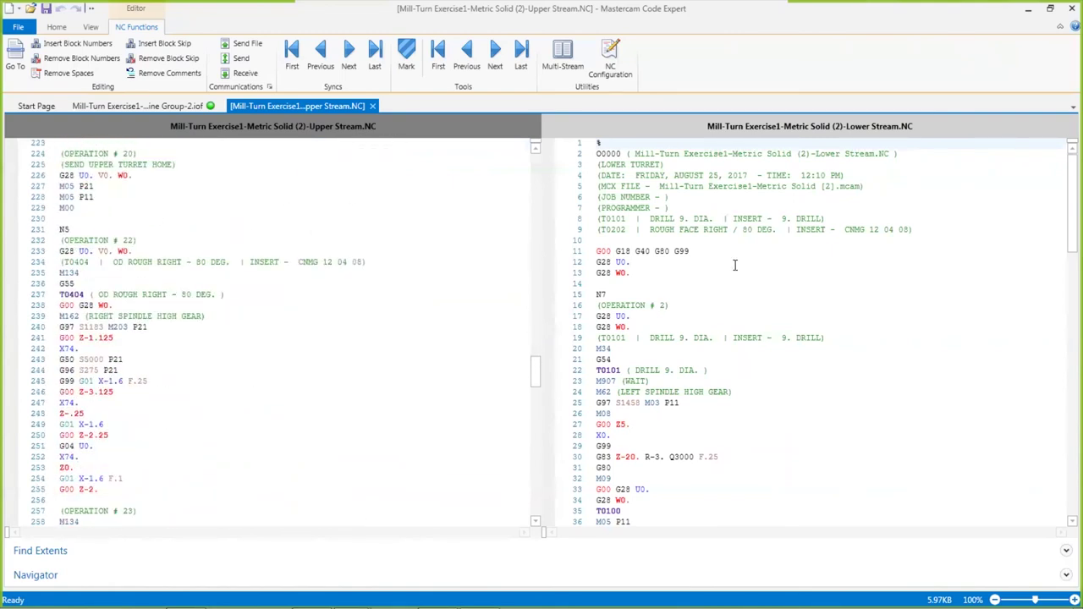
Review the lower turret NC code from the drilling operation through the turret-home block, and return to the program start
left_click(864, 272)
scroll(847, 270, "down", 10)
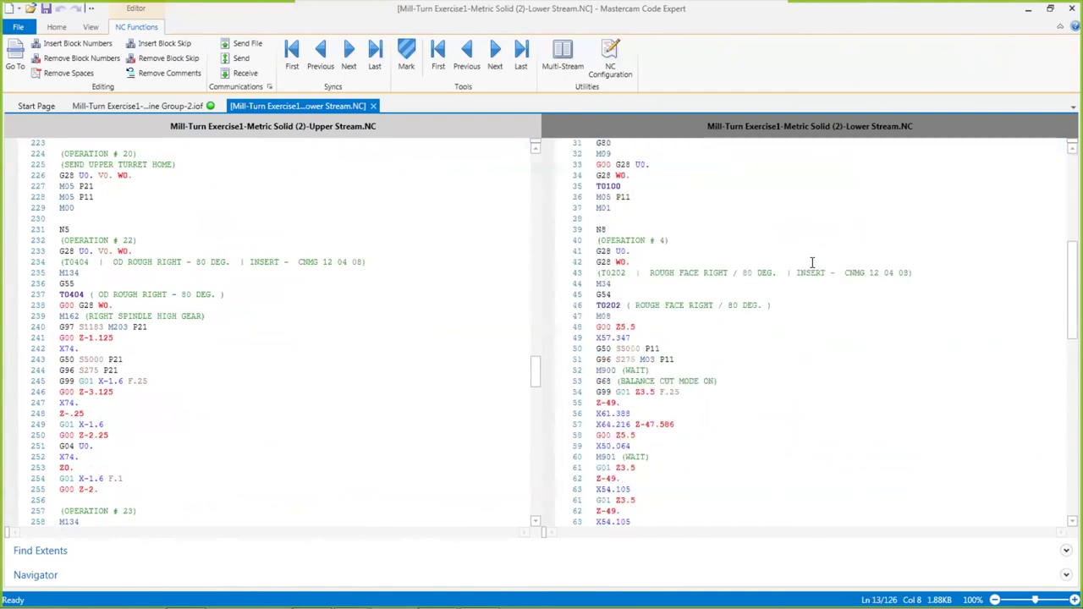
scroll(811, 267, "down", 14)
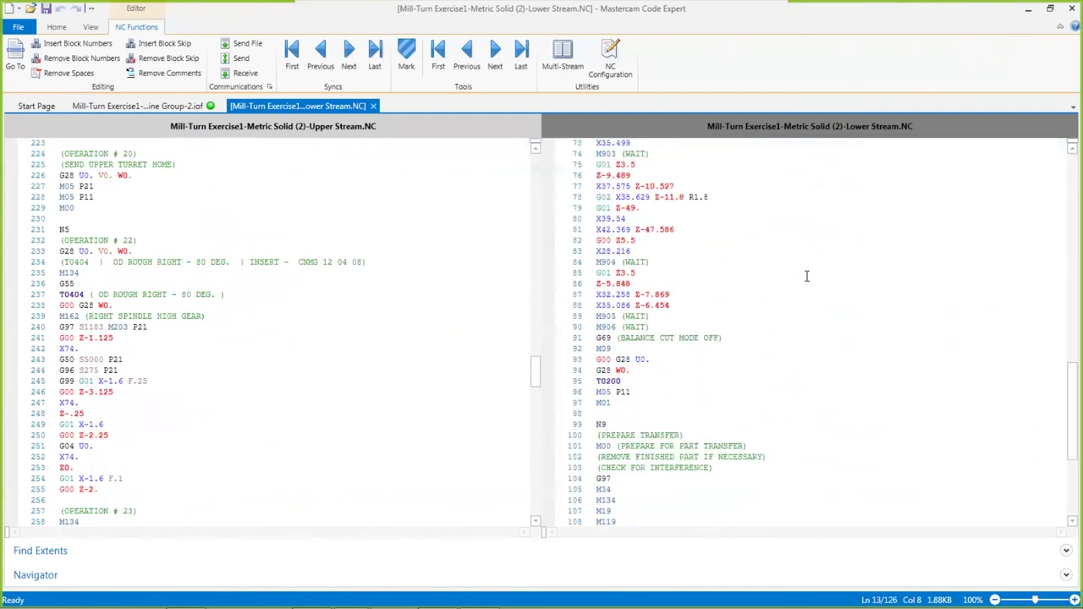
scroll(814, 273, "down", 9)
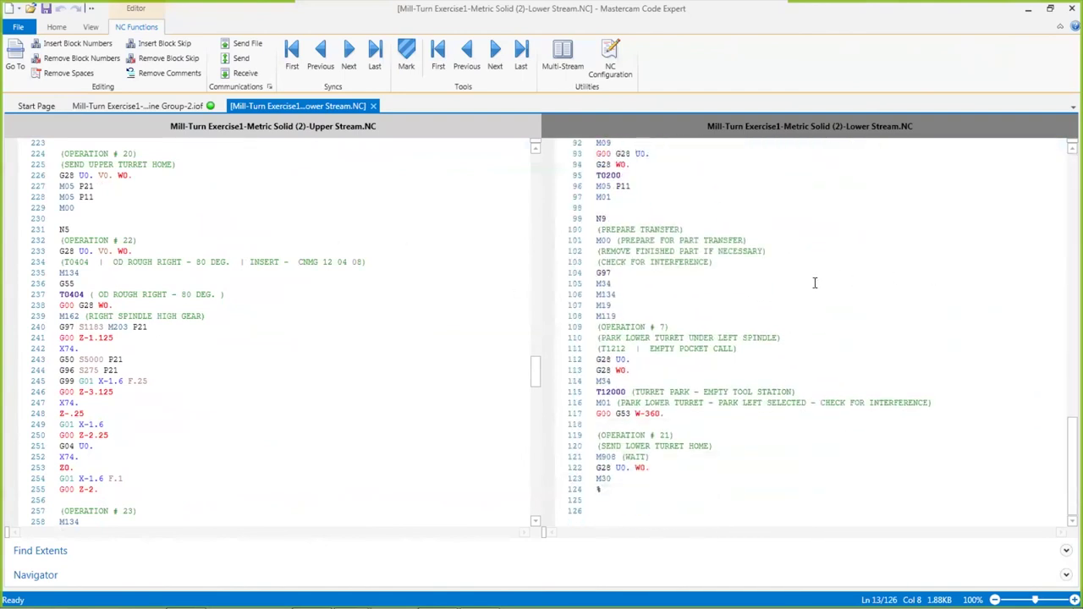
scroll(815, 273, "up", 15)
scroll(825, 310, "up", 18)
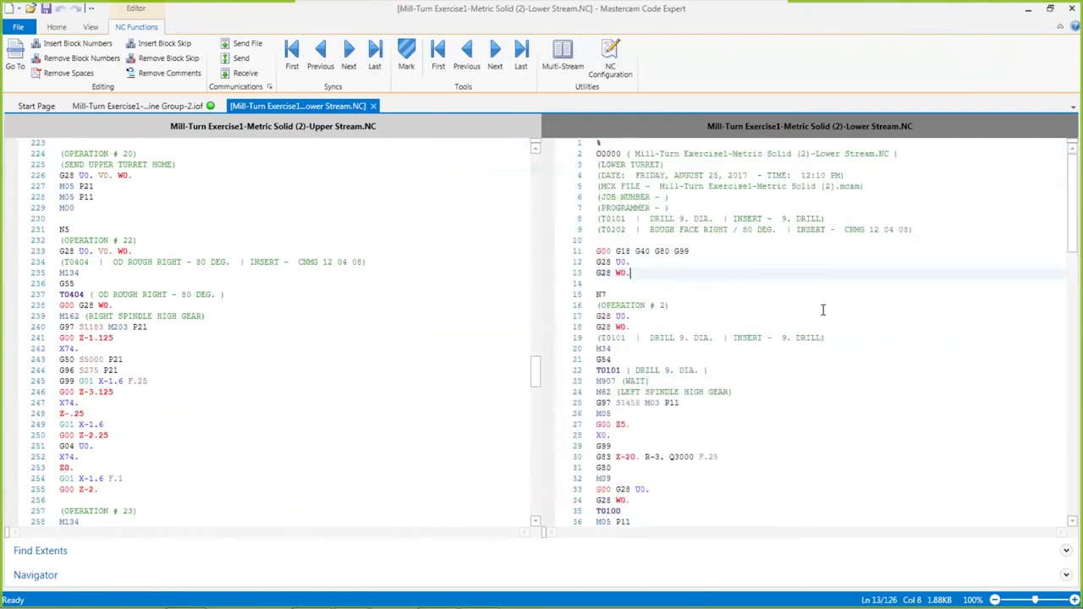
Examine the right-spindle operations 22 to 24 in the upper stream, and go back to the operation 6 turret parking block
left_click(242, 186)
scroll(326, 245, "down", 20)
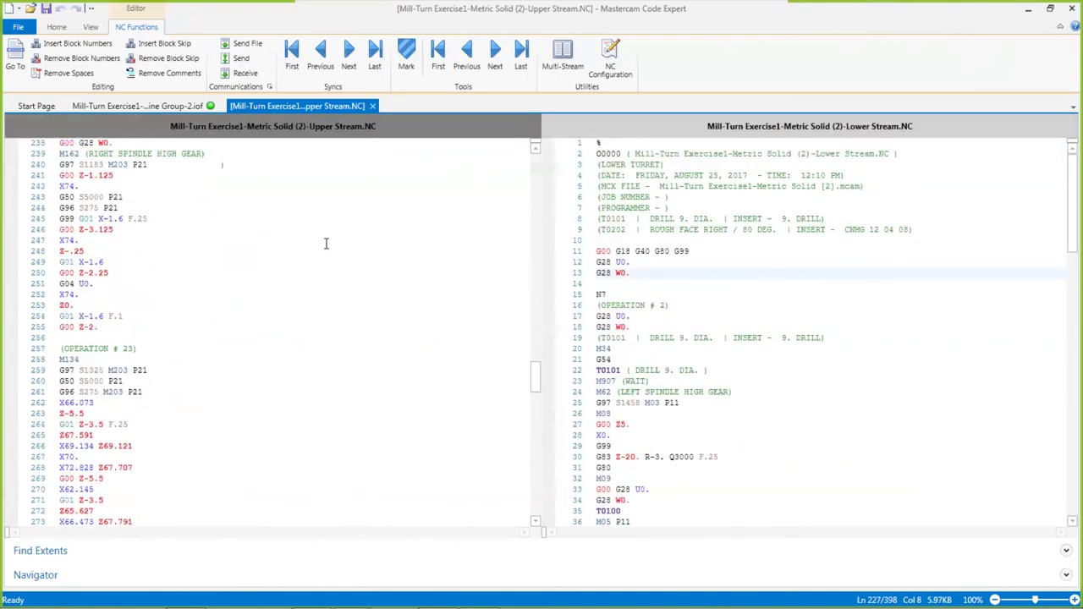
scroll(336, 272, "down", 13)
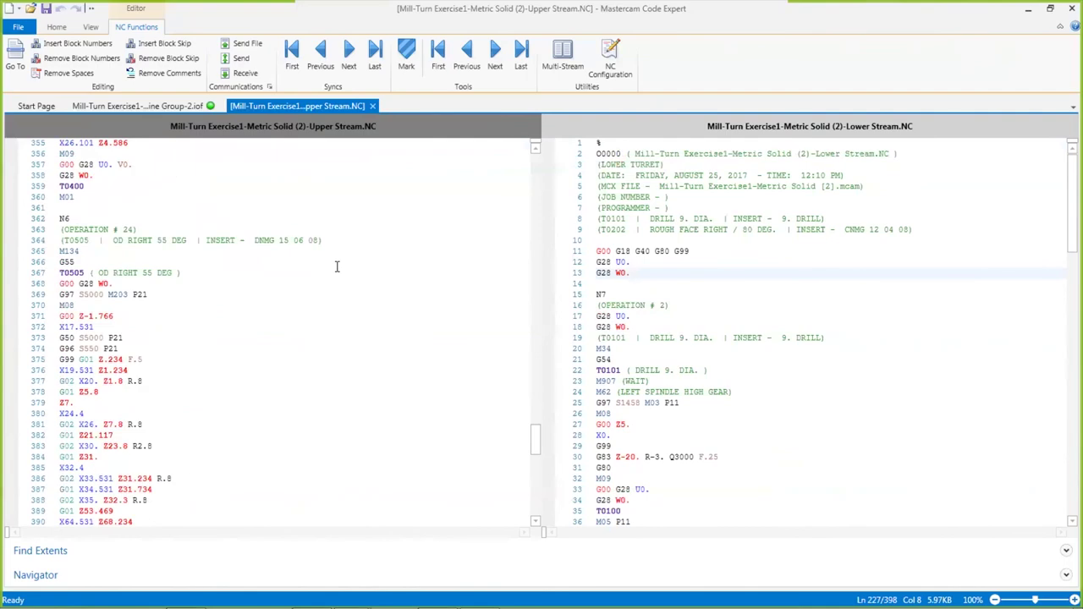
scroll(338, 273, "up", 20)
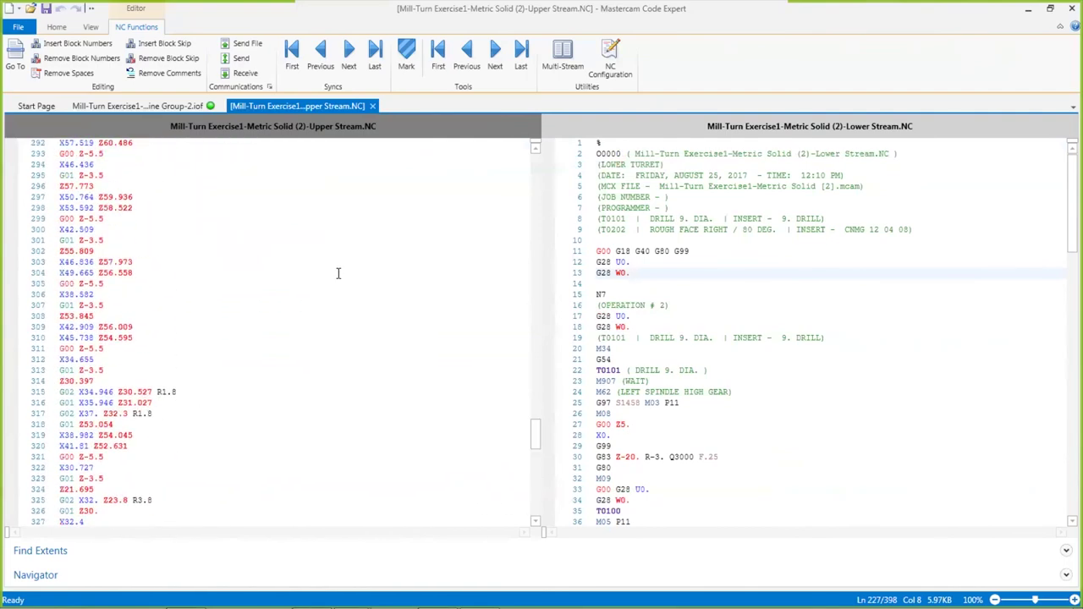
scroll(338, 273, "up", 20)
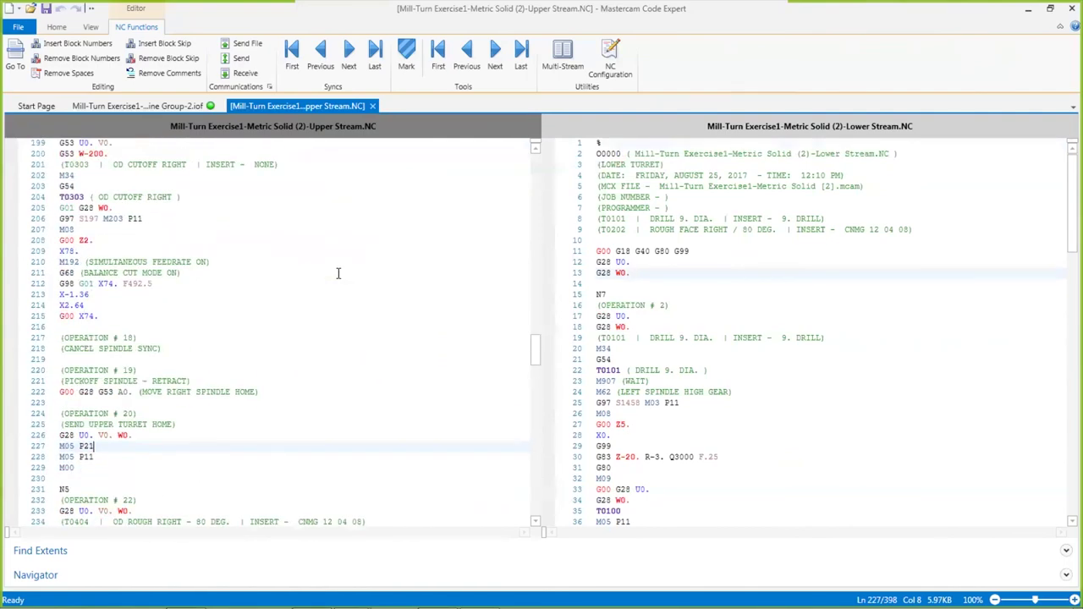
scroll(338, 272, "up", 7)
Recheck the lower stream's part-transfer and turret parking code, and return to its balanced roughing section with the wait codes
left_click(797, 263)
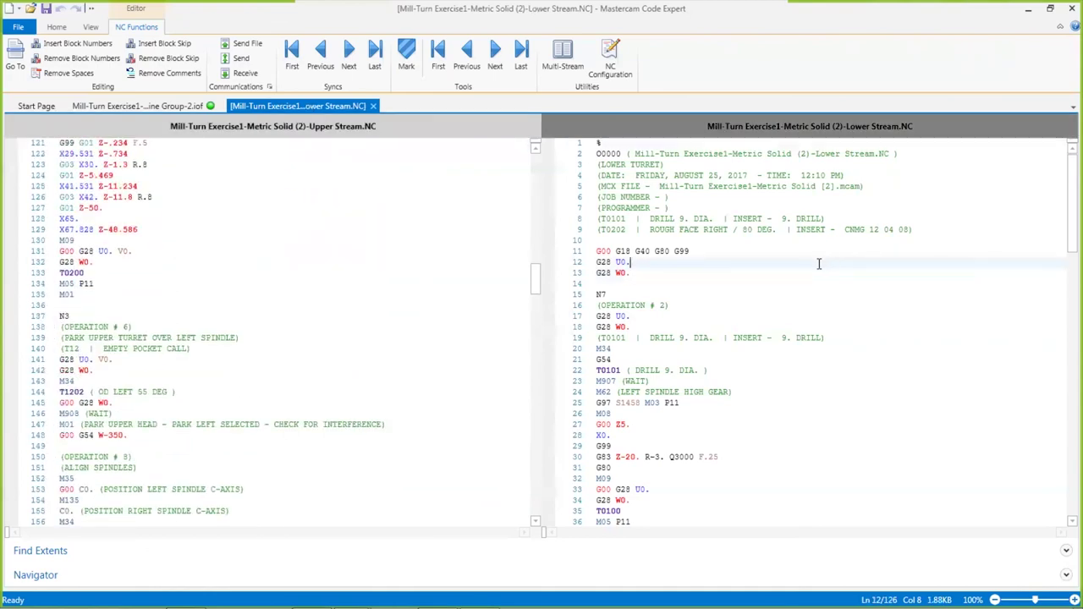
scroll(795, 275, "down", 13)
scroll(794, 281, "down", 17)
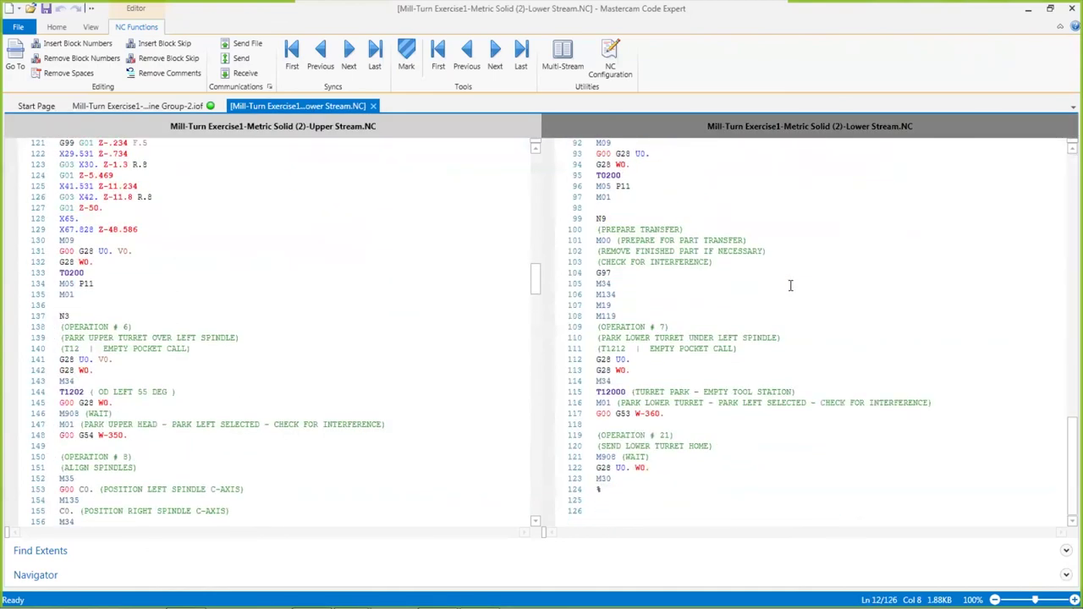
scroll(791, 285, "up", 16)
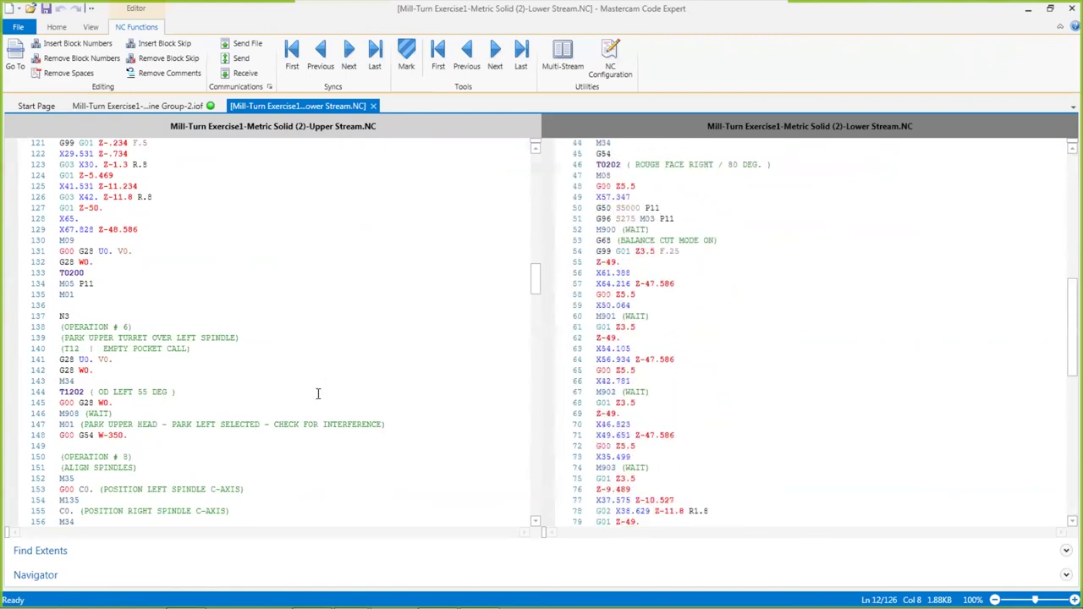